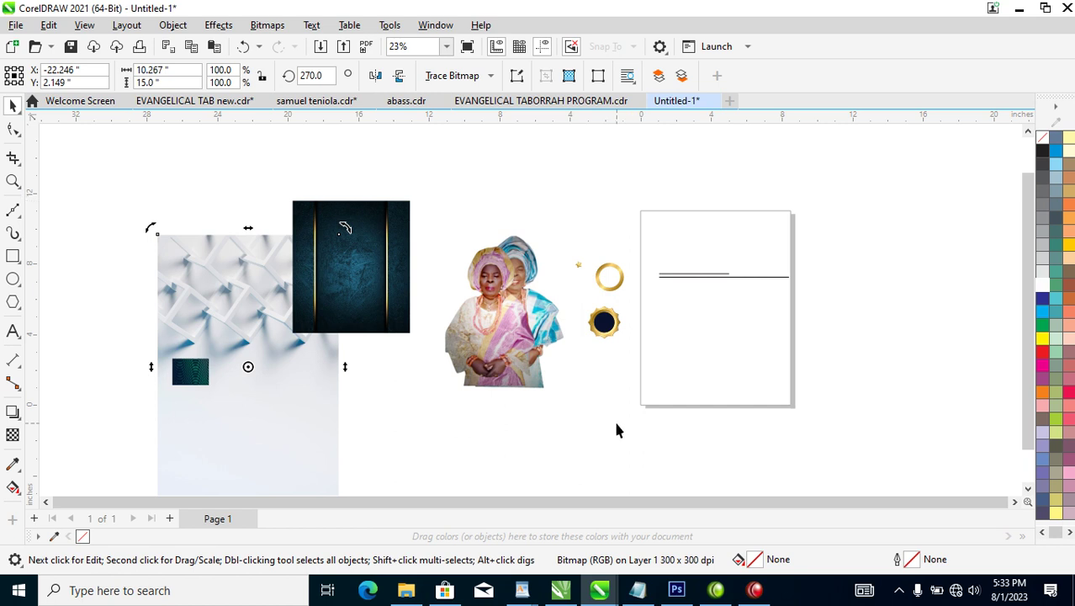
# Set the page size to A5 (148 × 210 mm).
pyautogui.moveTo(755, 593)
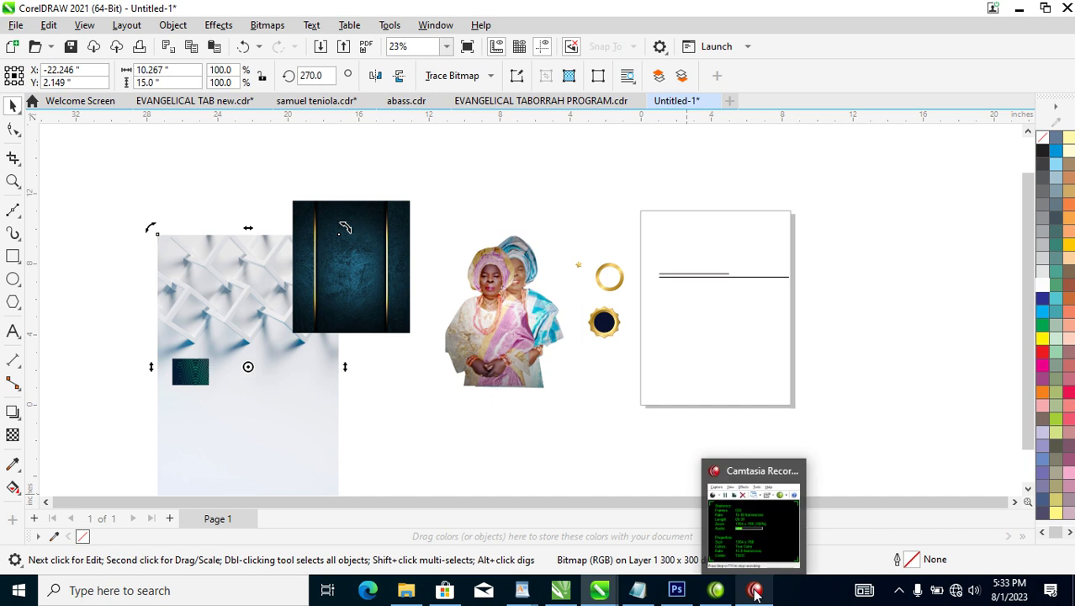
pyautogui.moveTo(751, 534)
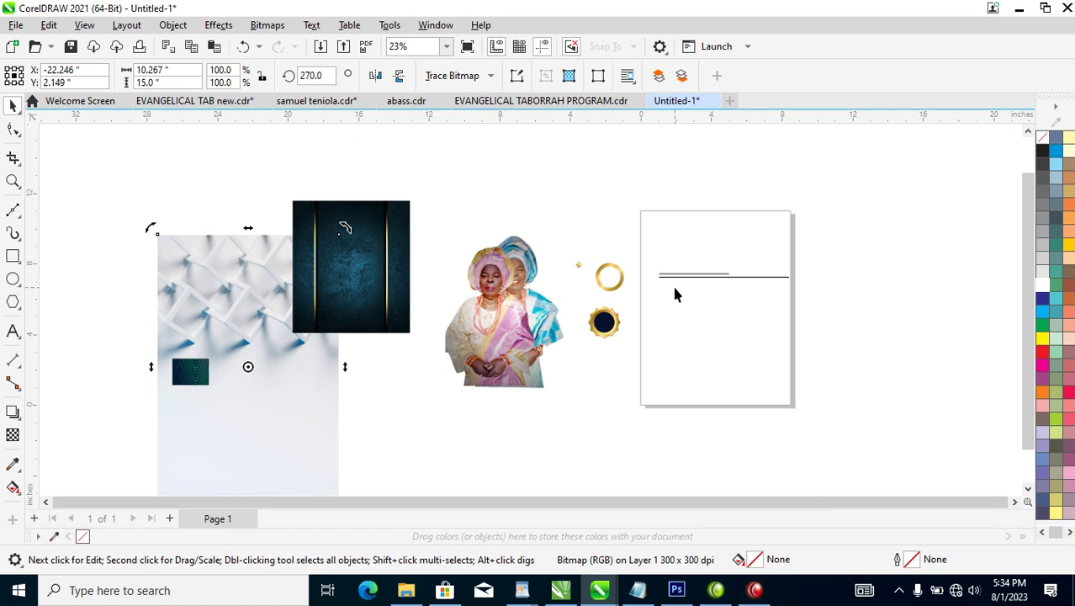
pyautogui.click(421, 163)
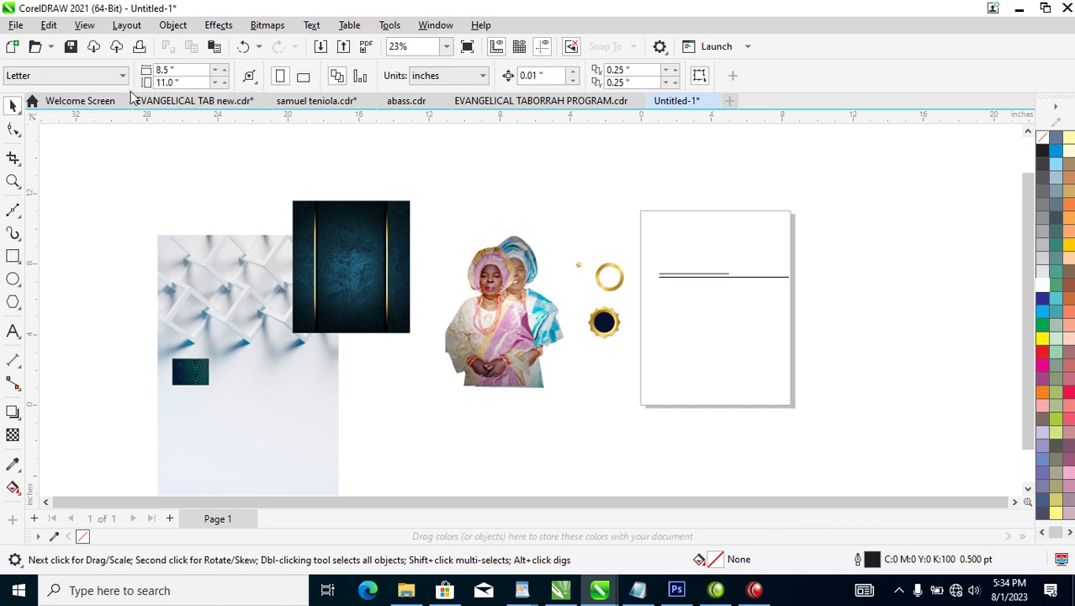
pyautogui.click(123, 76)
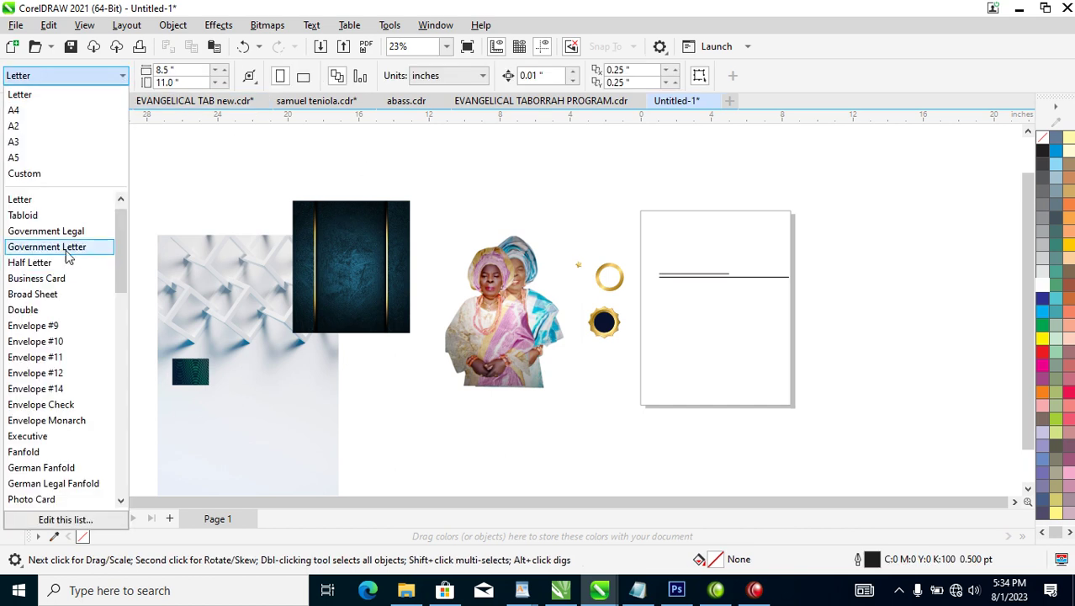
pyautogui.click(18, 158)
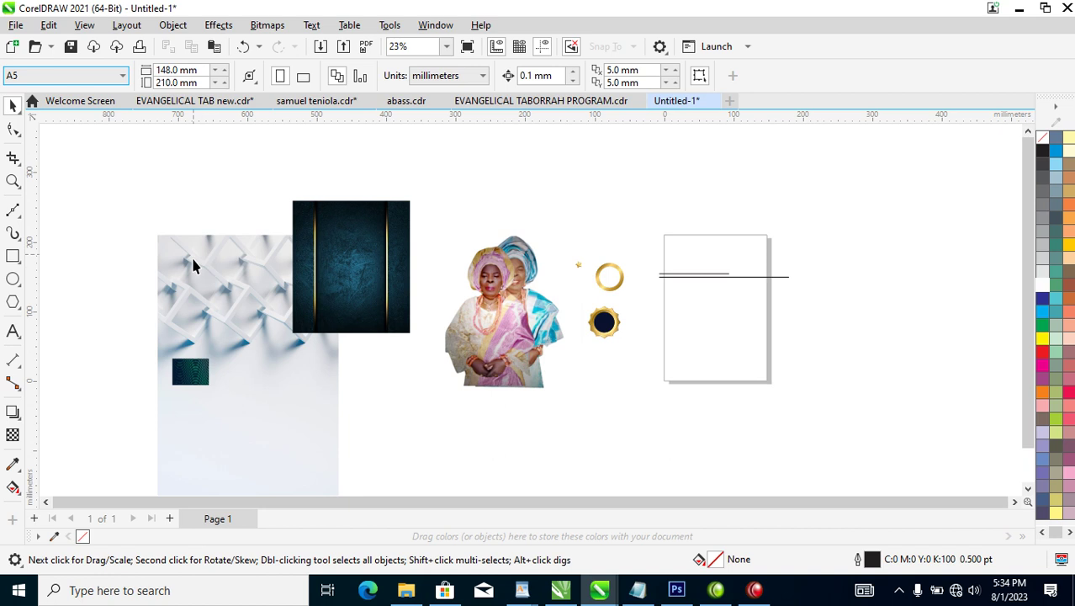
# Draw a rectangle framing the page and inset a 77.8% copy (117.391 × 164.171 mm).
pyautogui.click(15, 261)
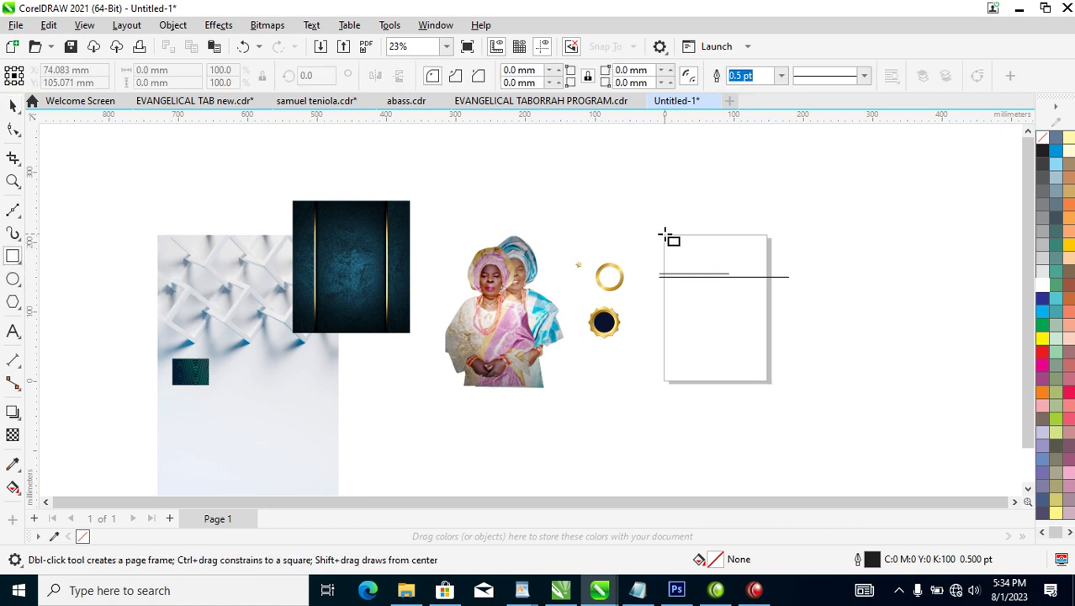
pyautogui.moveTo(664, 234); pyautogui.dragTo(769, 381)
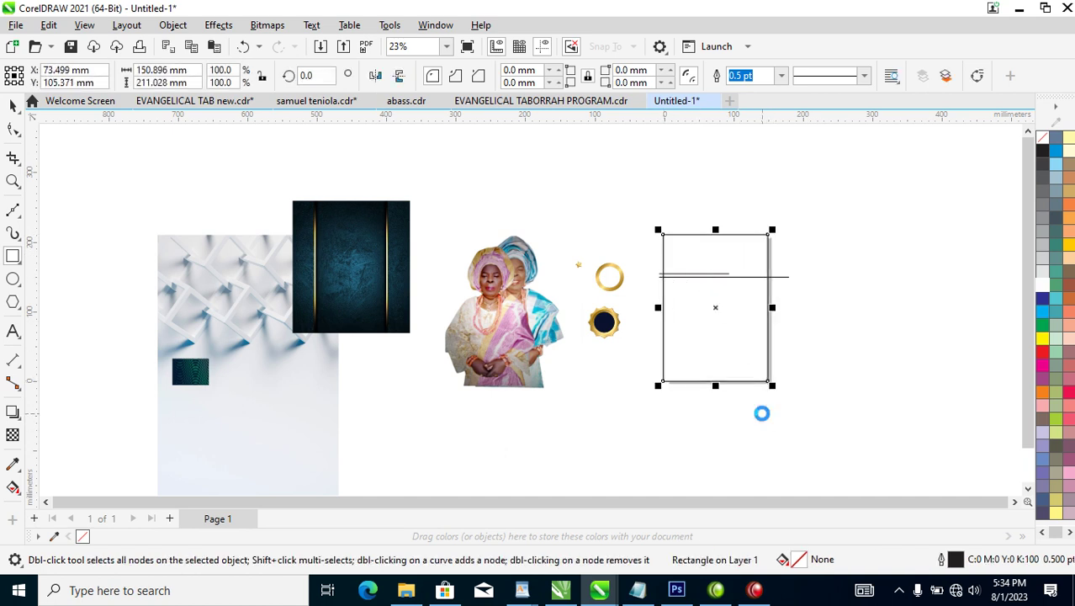
pyautogui.press('space')
pyautogui.press('z')
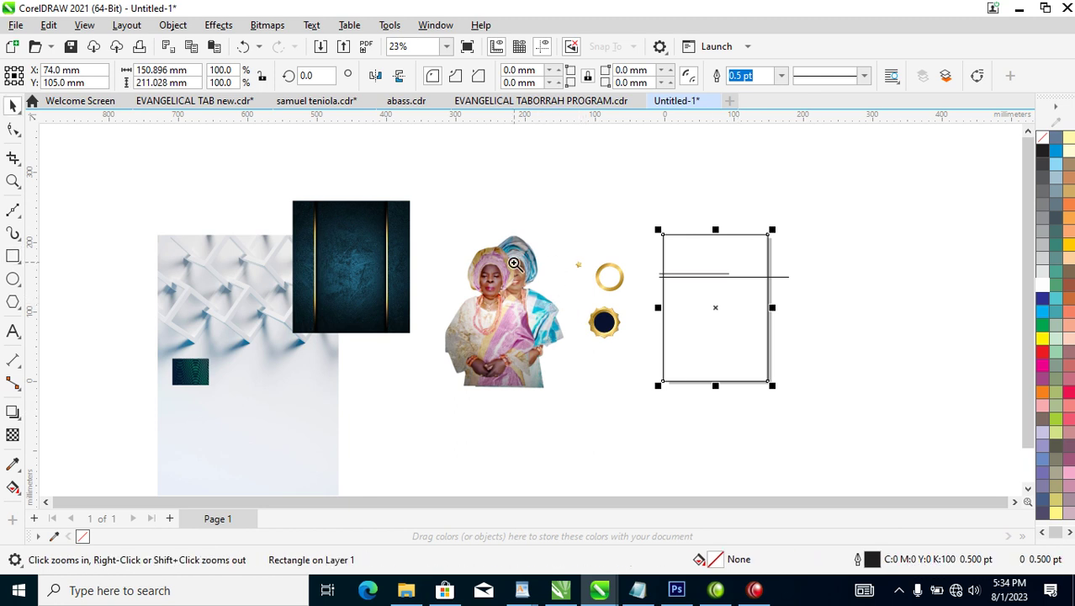
pyautogui.moveTo(264, 187); pyautogui.dragTo(811, 406)
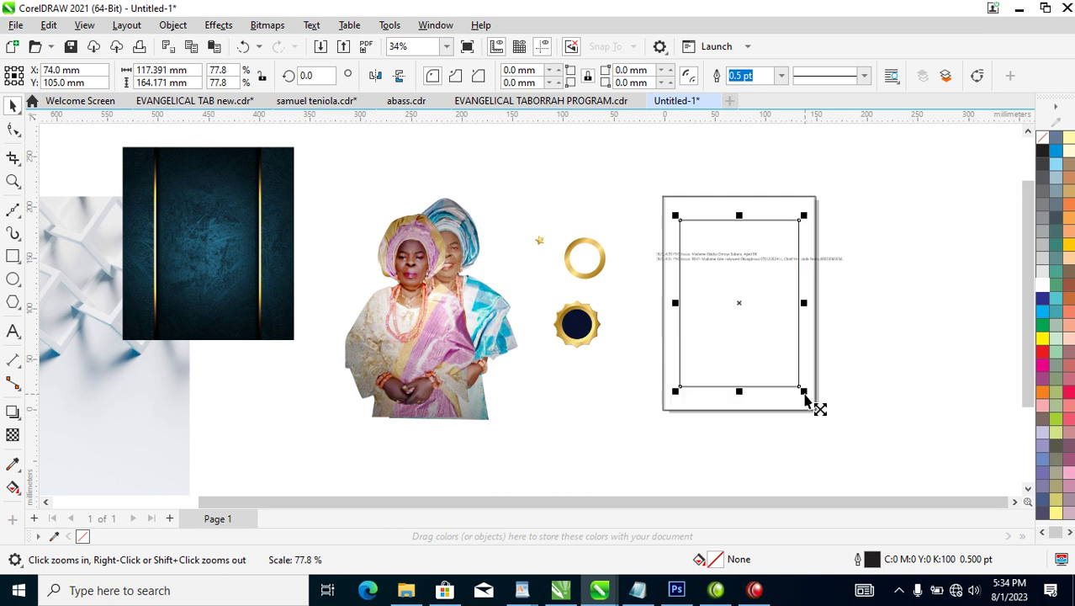
pyautogui.moveTo(742, 300); pyautogui.dragTo(738, 274)
pyautogui.press('z')
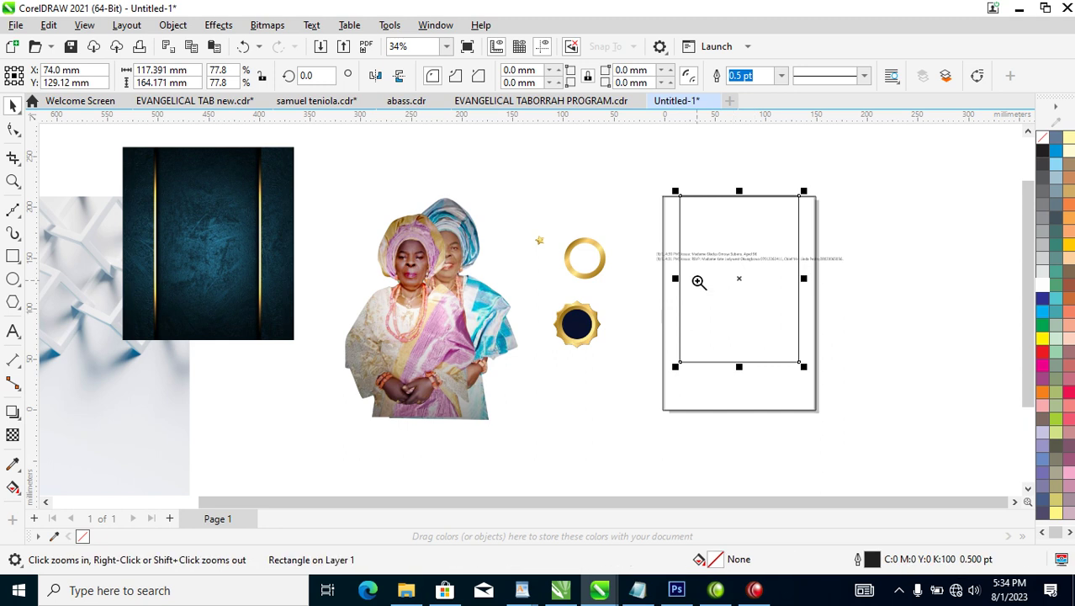
pyautogui.moveTo(619, 169); pyautogui.dragTo(879, 394)
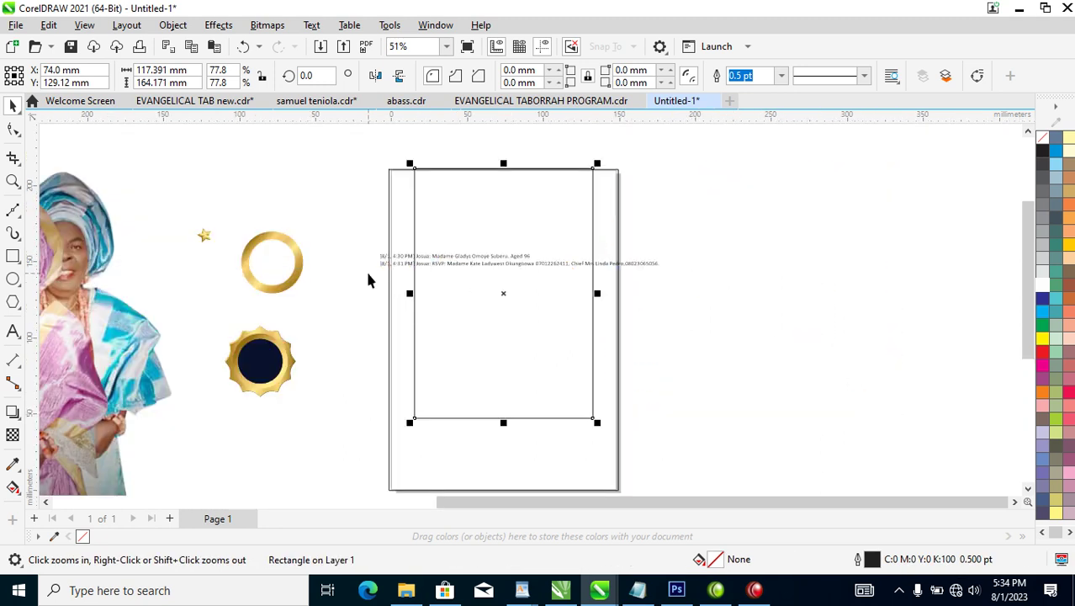
# Draw a circle on the inner rectangle's bottom-left corner and copy it to the bottom-right corner.
pyautogui.click(13, 280)
pyautogui.moveTo(390, 375); pyautogui.dragTo(447, 449)
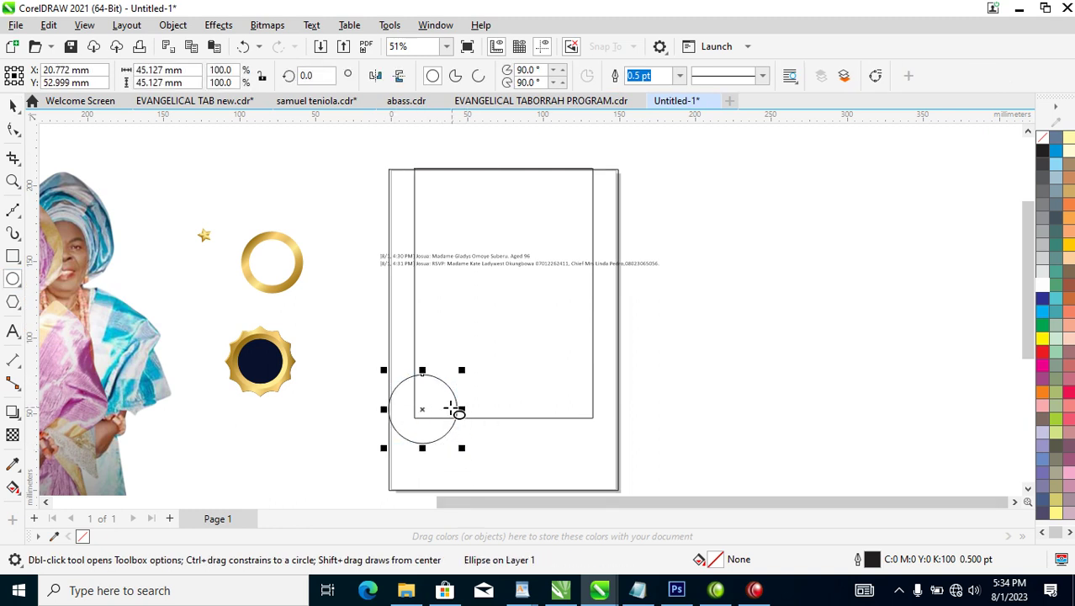
pyautogui.press('space')
pyautogui.moveTo(458, 376); pyautogui.dragTo(461, 380)
pyautogui.moveTo(419, 409); pyautogui.dragTo(597, 415)
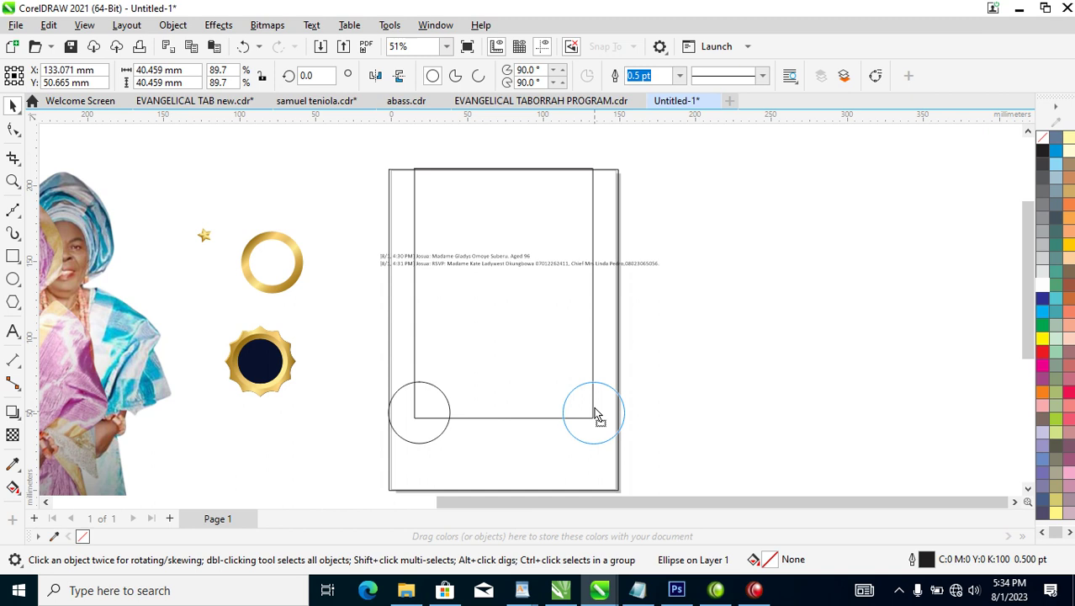
pyautogui.moveTo(595, 411); pyautogui.dragTo(595, 413)
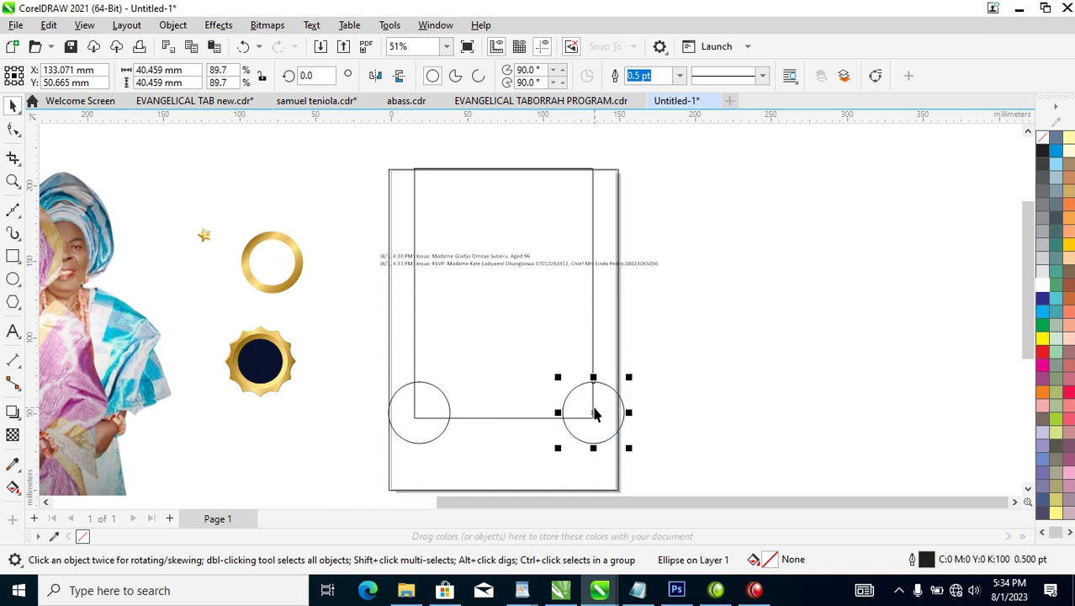
# Combine the two 40.459 mm bottom-corner circles into one curve.
pyautogui.keyDown('shift'); pyautogui.click(445, 400); pyautogui.keyUp('shift')
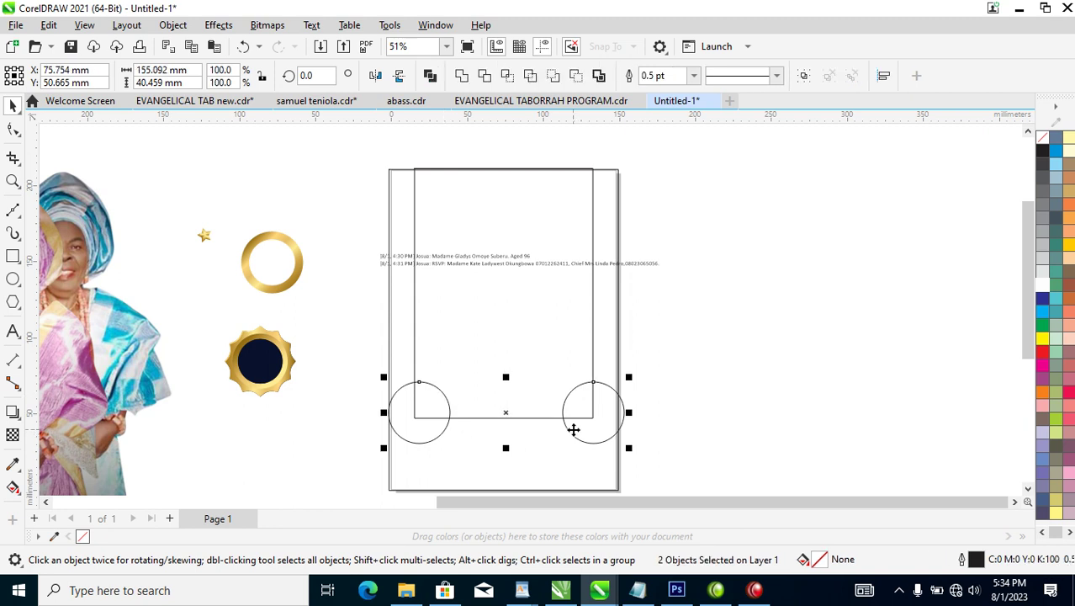
pyautogui.hotkey('ctrl', 'l')
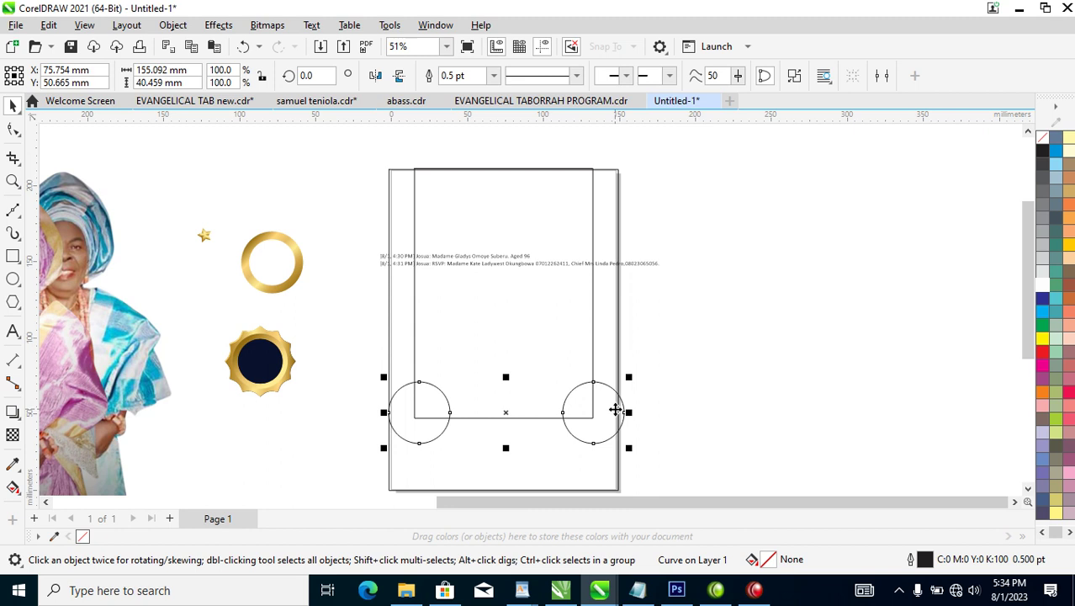
pyautogui.keyDown('shift'); pyautogui.click(555, 289); pyautogui.keyUp('shift')
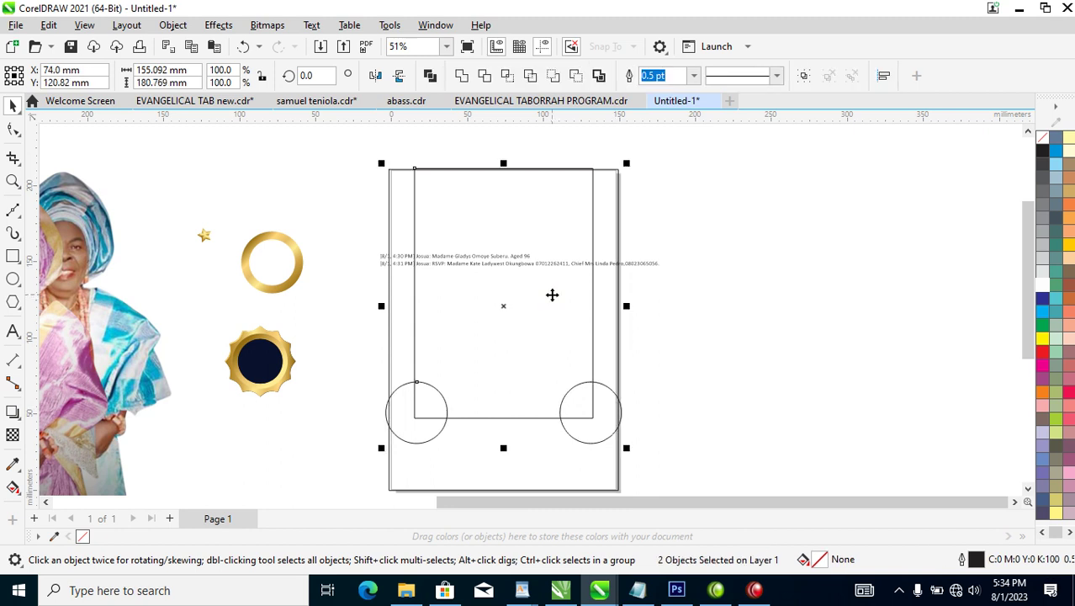
pyautogui.click(734, 291)
pyautogui.click(607, 415)
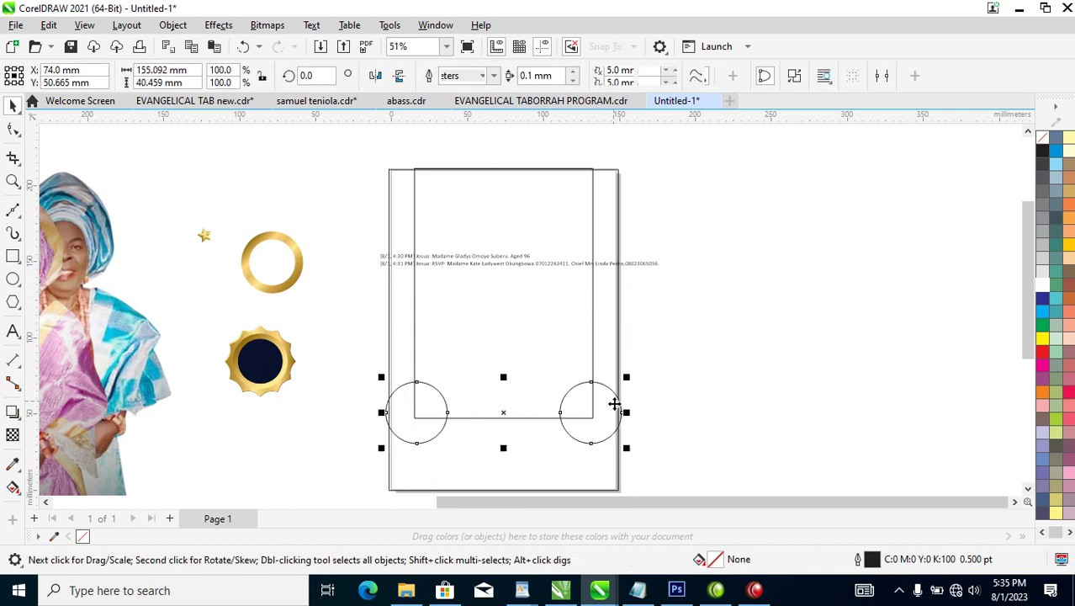
# Copy the circle pair up to the inner rectangle's top corners.
pyautogui.moveTo(606, 414); pyautogui.dragTo(605, 174)
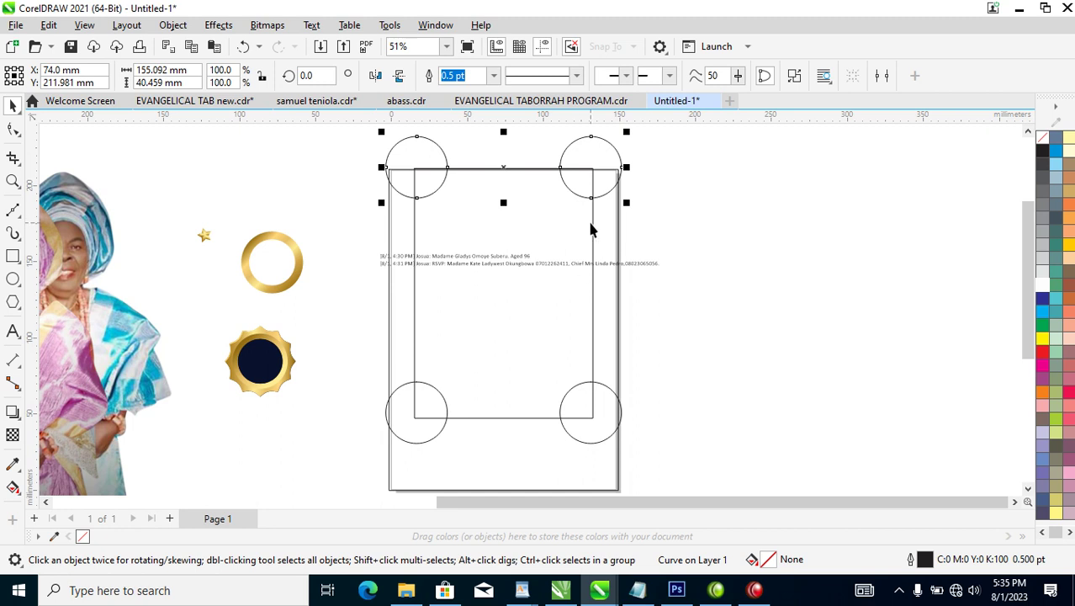
pyautogui.keyDown('shift'); pyautogui.click(590, 384); pyautogui.keyUp('shift')
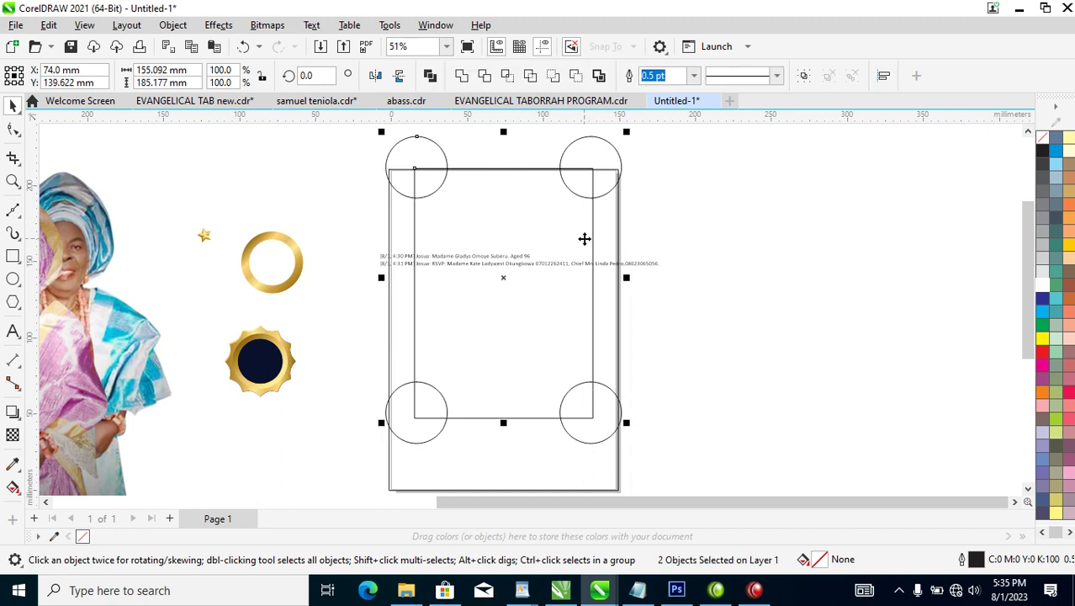
pyautogui.click(659, 366)
pyautogui.click(621, 169)
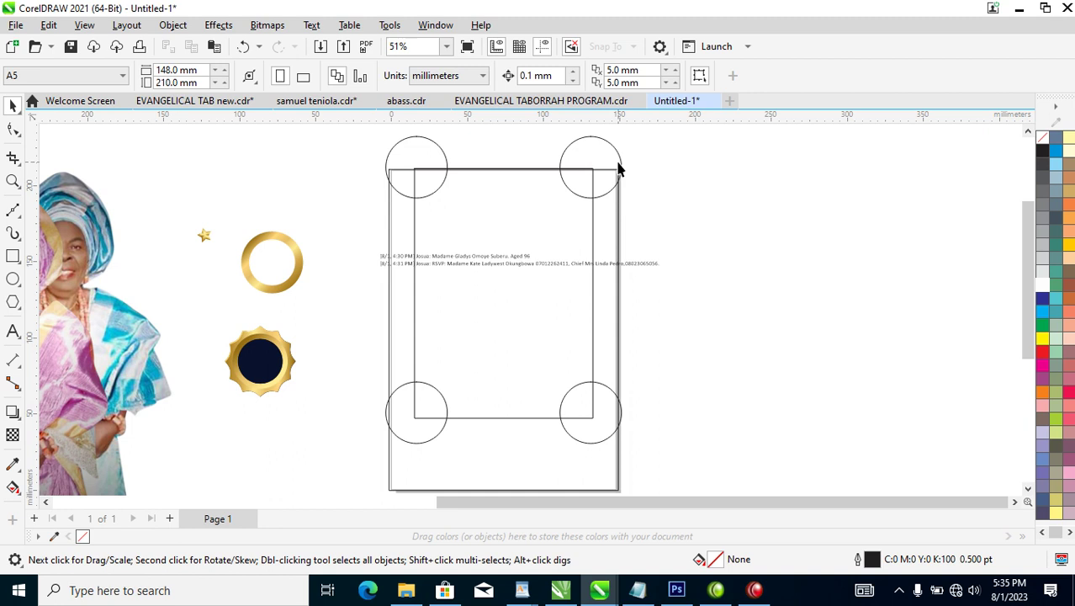
# Combine all four corner circles into one curve and add the inner rectangle to the selection.
pyautogui.keyDown('shift'); pyautogui.click(604, 390); pyautogui.keyUp('shift')
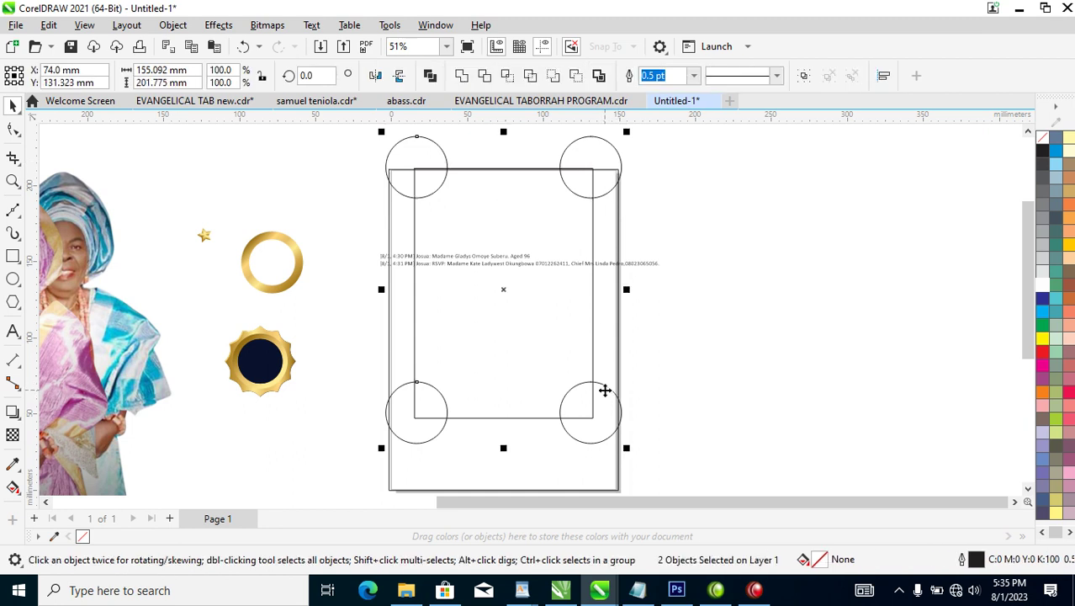
pyautogui.hotkey('ctrl', 'l')
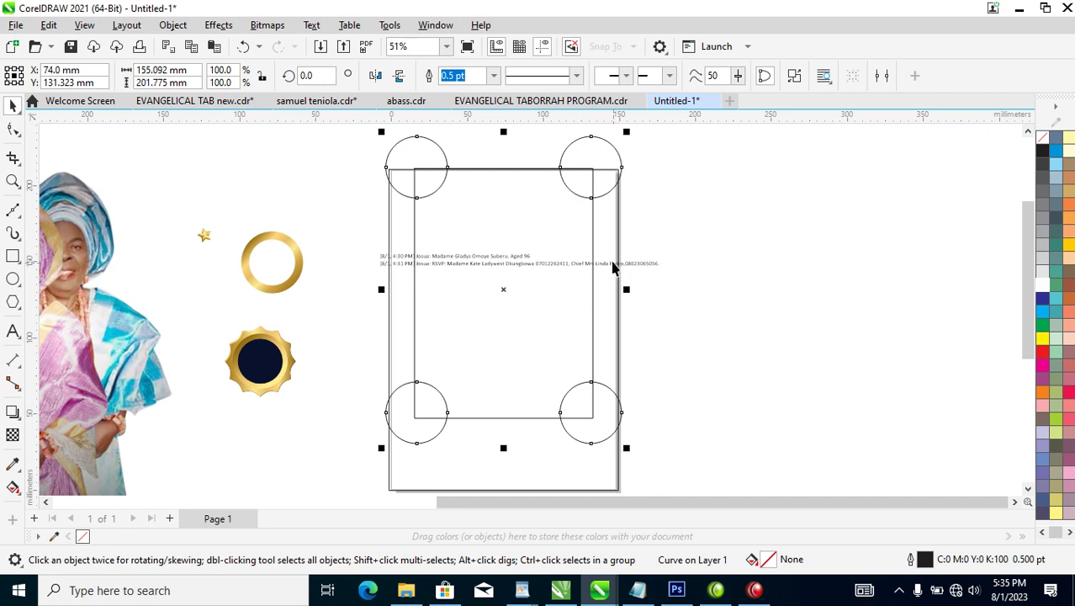
pyautogui.keyDown('shift'); pyautogui.click(589, 213); pyautogui.keyUp('shift')
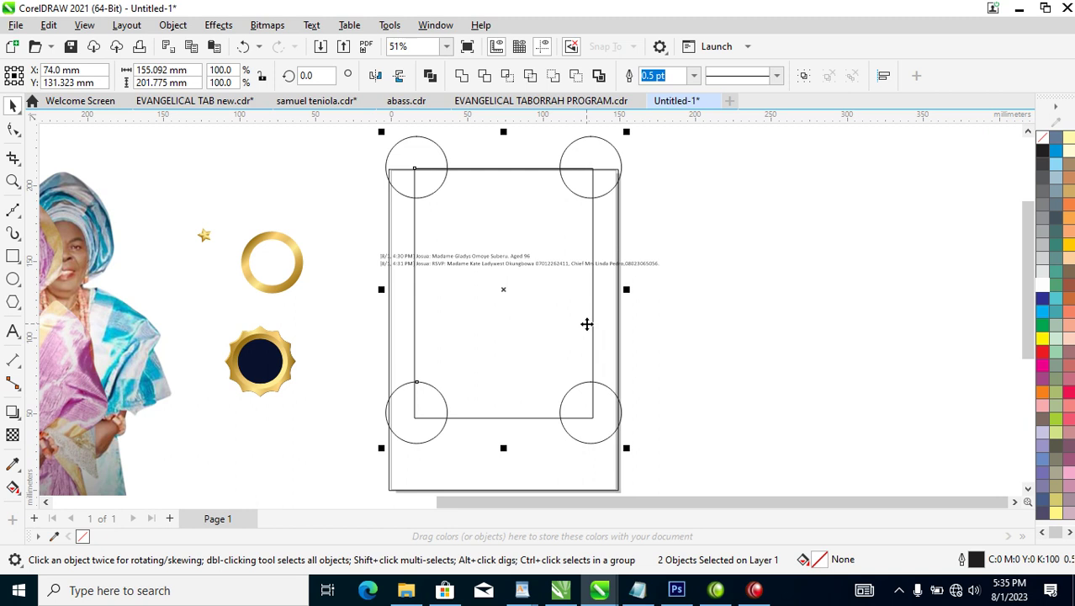
pyautogui.press('Down')
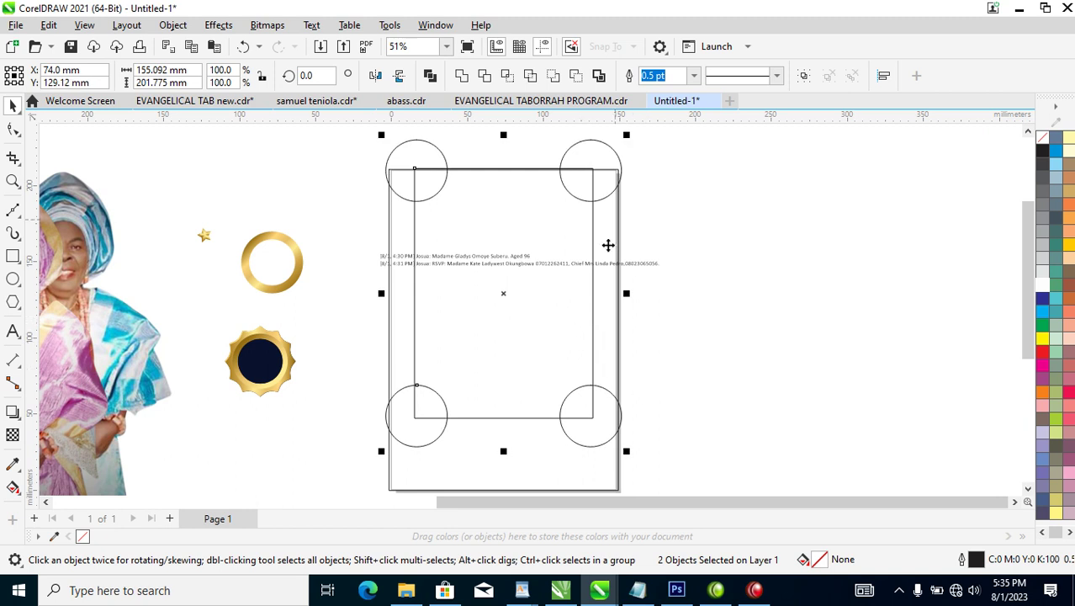
# Trim the corner circles from the inner rectangle, then undo a trial scaling of the notched shape.
pyautogui.click(486, 76)
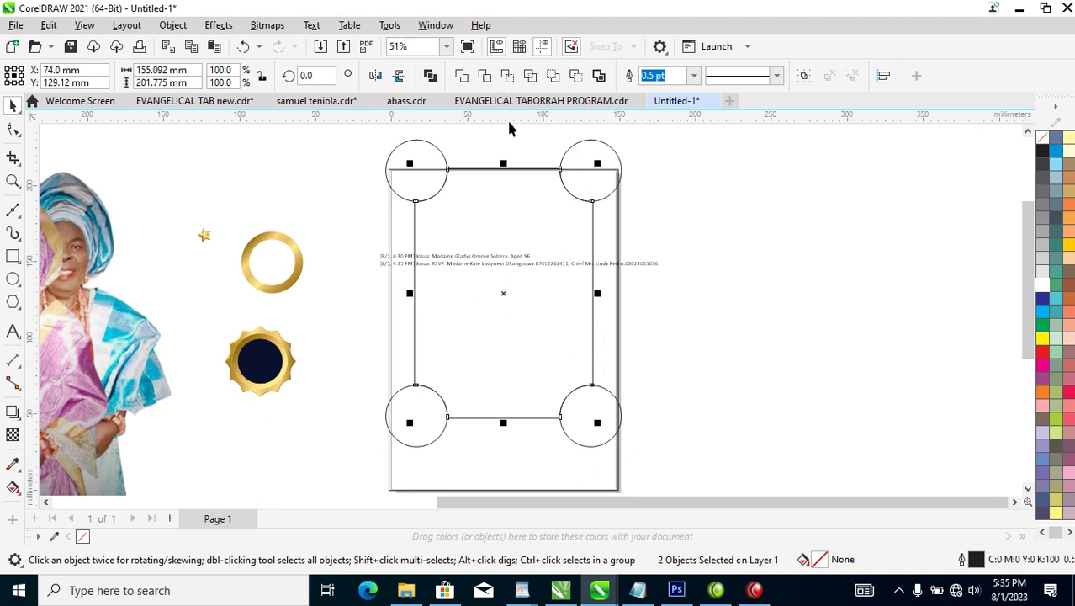
pyautogui.click(617, 164)
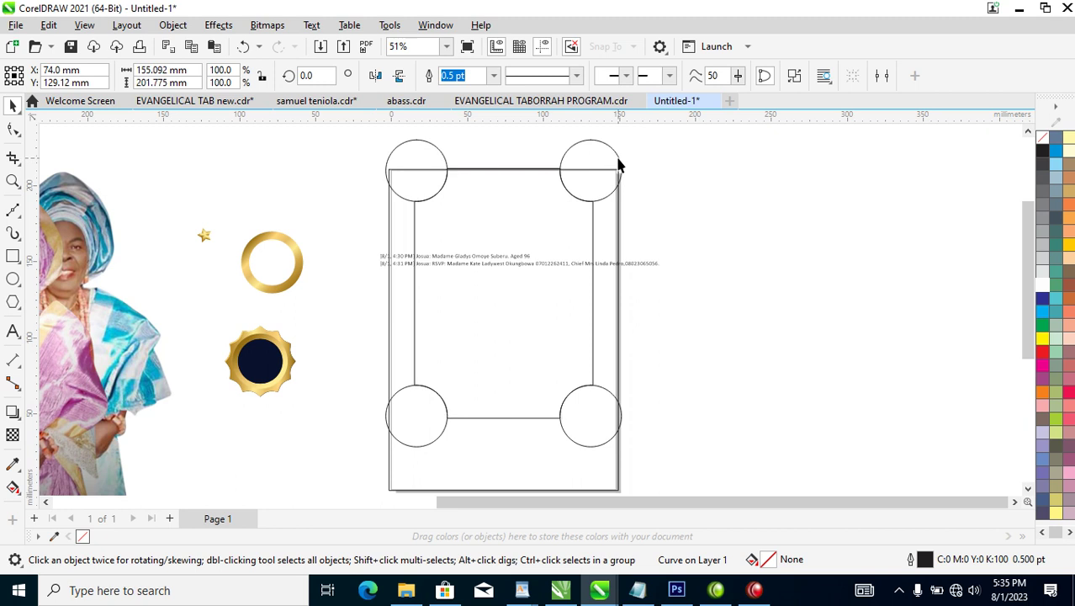
pyautogui.click(619, 168)
pyautogui.click(590, 223)
pyautogui.click(594, 220)
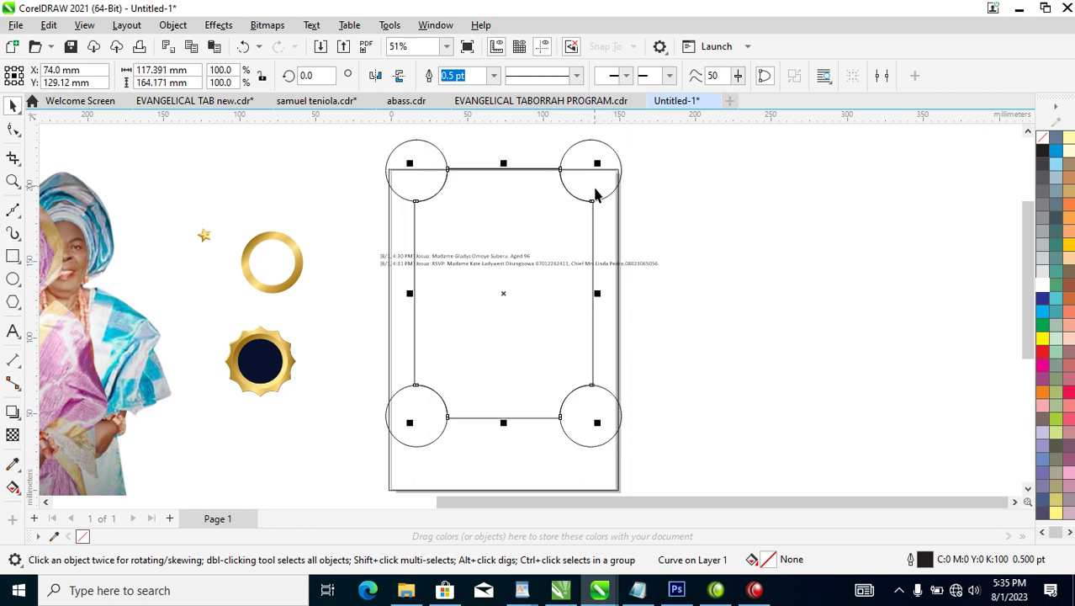
pyautogui.moveTo(597, 165); pyautogui.dragTo(593, 185)
pyautogui.hotkey('ctrl', 'z')
# Undo a trial move and 91.9% shrink, keeping the circles and rectangle separate at original size.
pyautogui.moveTo(533, 249); pyautogui.dragTo(763, 251)
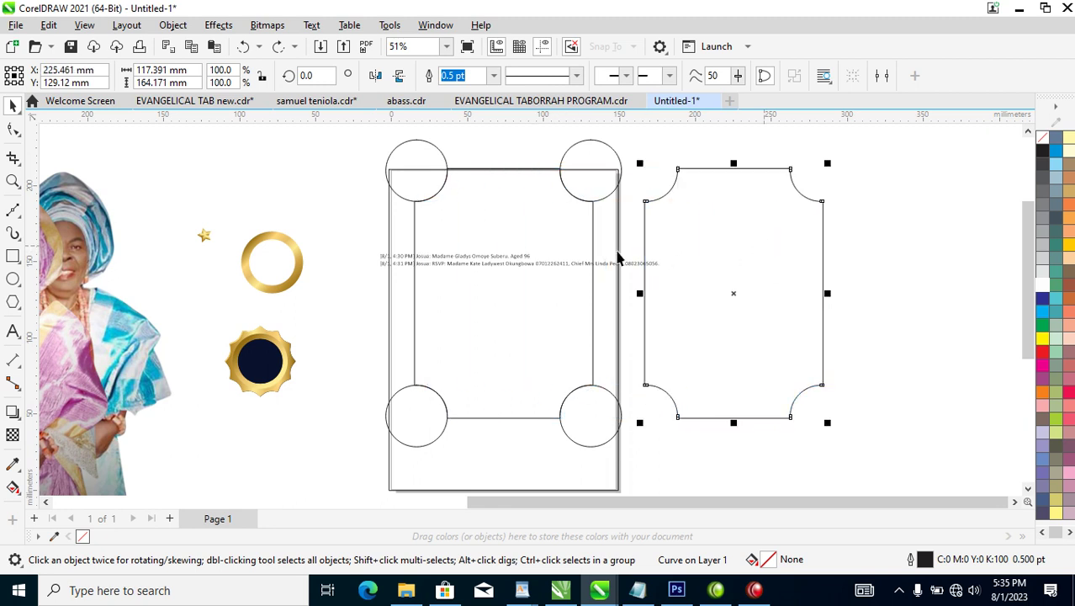
pyautogui.keyDown('shift'); pyautogui.click(547, 219); pyautogui.keyUp('shift')
pyautogui.hotkey('ctrl', 'z')
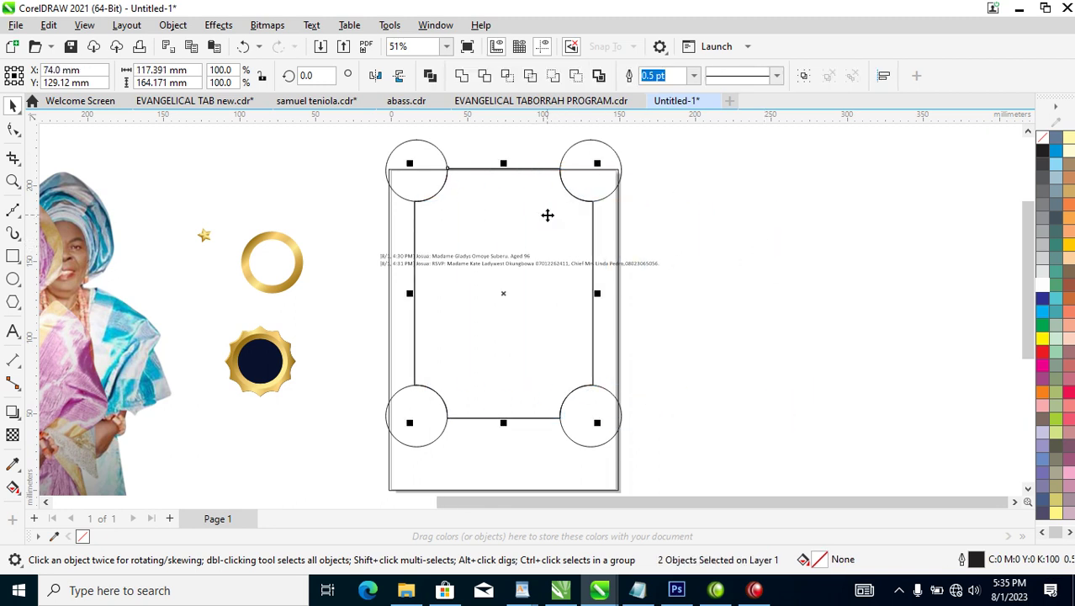
pyautogui.click(678, 206)
pyautogui.click(612, 165)
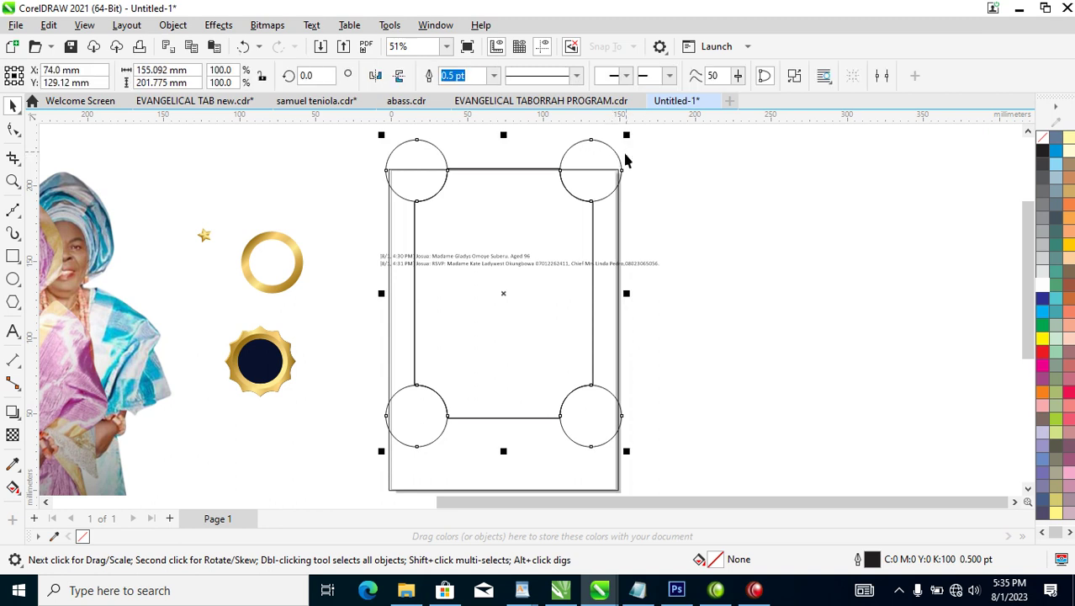
pyautogui.moveTo(629, 140); pyautogui.dragTo(620, 150)
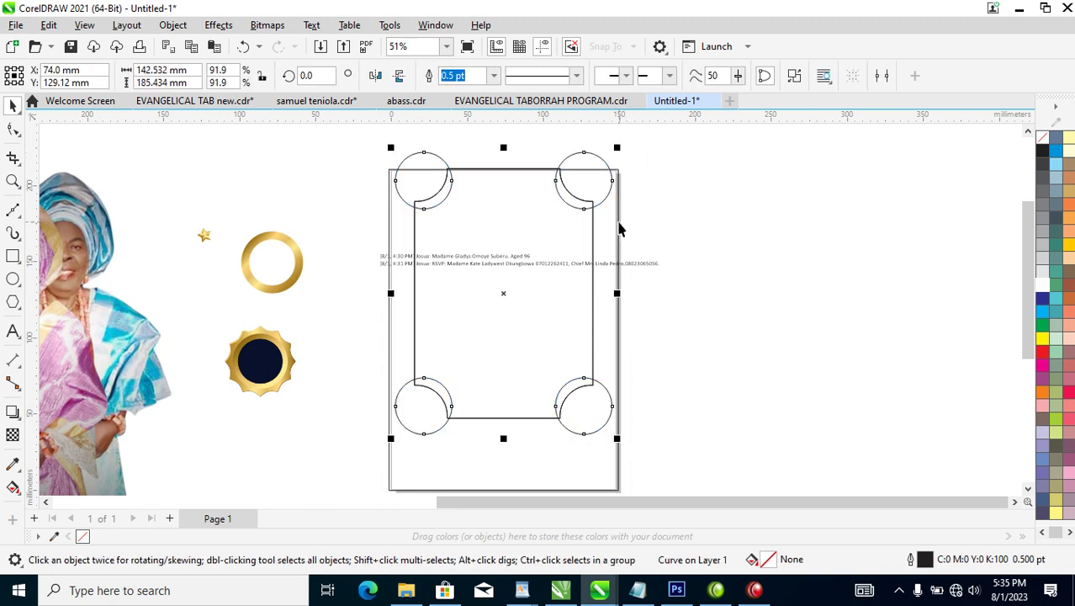
pyautogui.hotkey('ctrl', 'z')
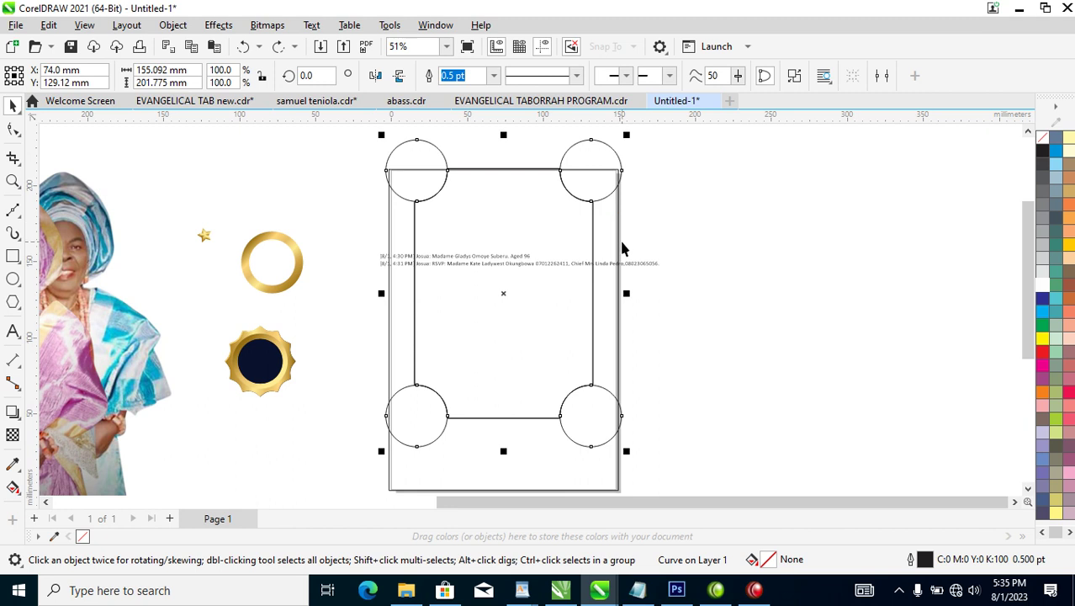
pyautogui.hotkey('ctrl', 'z')
pyautogui.click(684, 219)
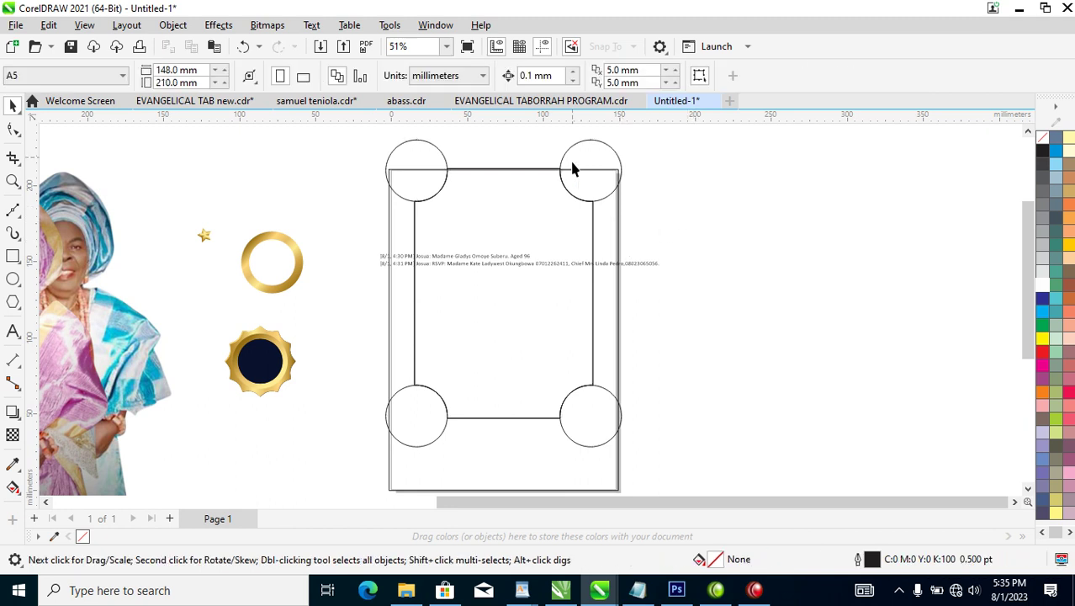
# Enlarge each of the four corner circles to 130%, making them 52.65 mm.
pyautogui.click(599, 149)
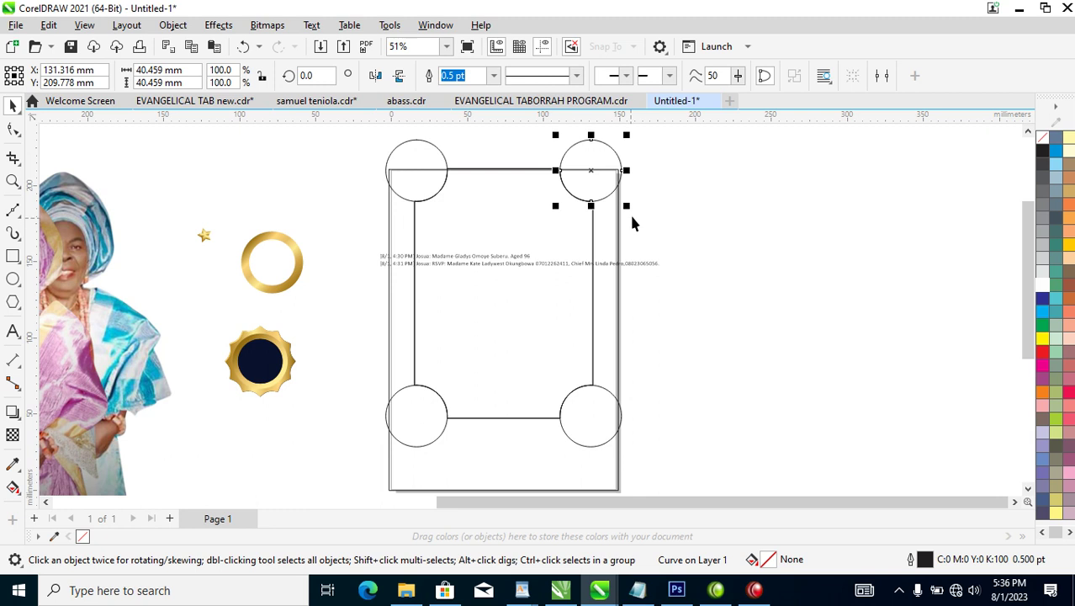
pyautogui.moveTo(627, 206); pyautogui.dragTo(640, 221)
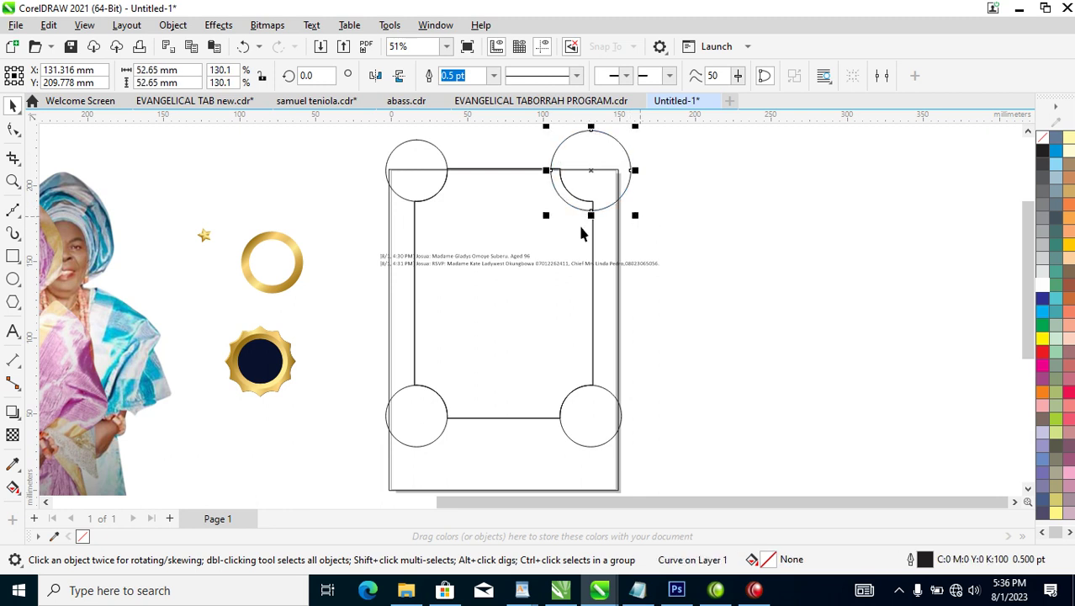
pyautogui.click(440, 160)
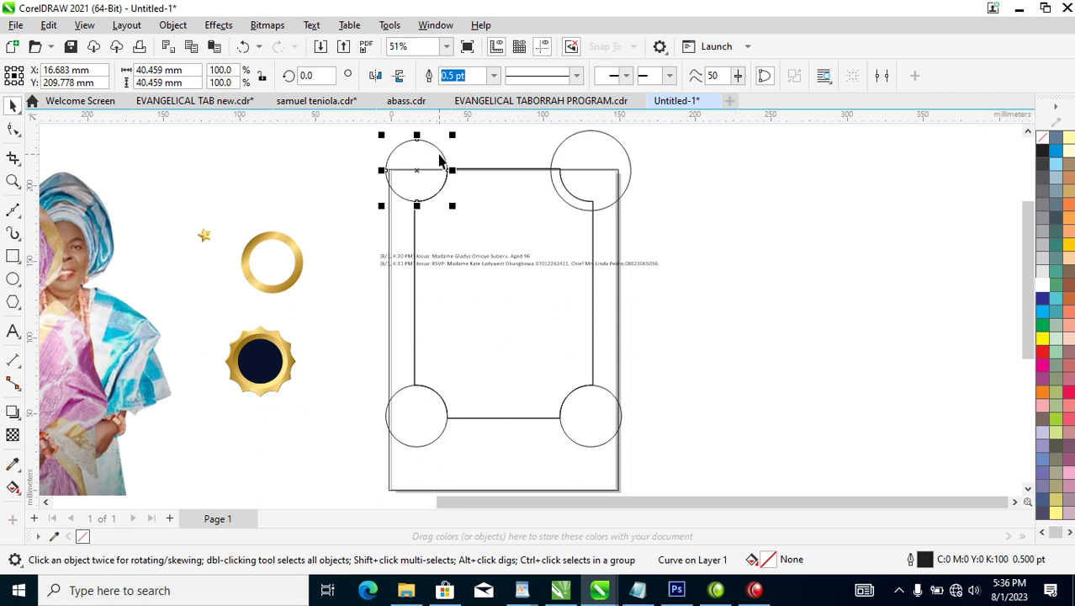
pyautogui.hotkey('ctrl', 'r')
pyautogui.click(427, 444)
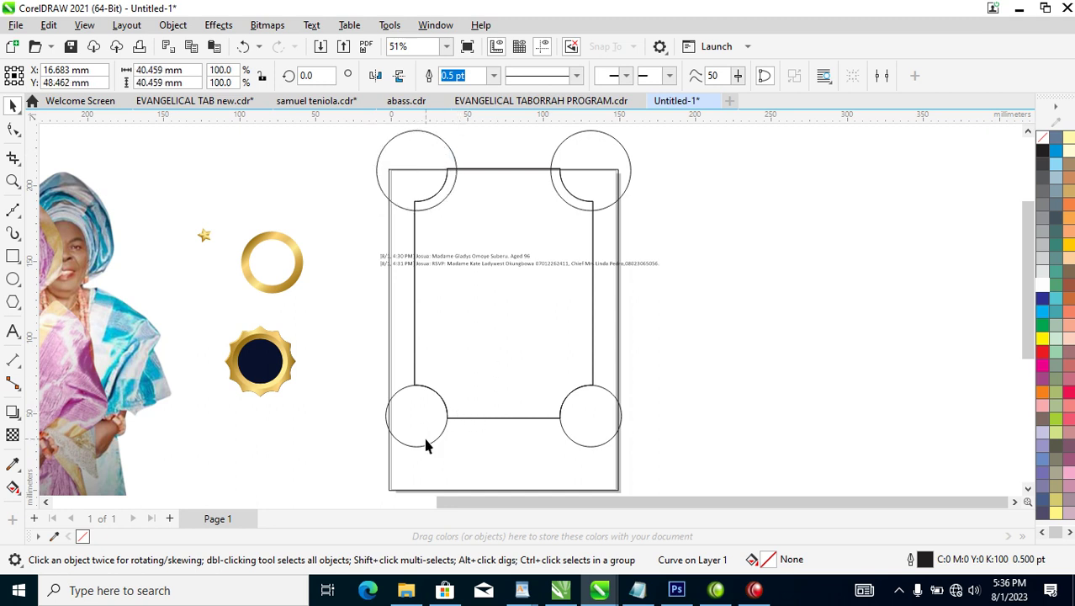
pyautogui.hotkey('ctrl', 'r')
pyautogui.click(601, 421)
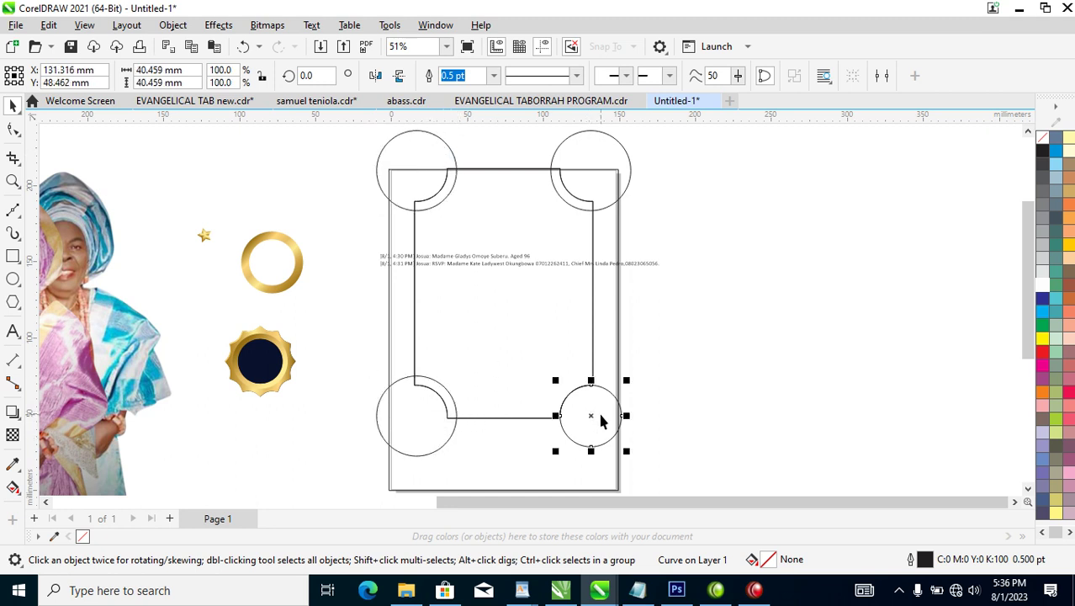
pyautogui.hotkey('ctrl', 'r')
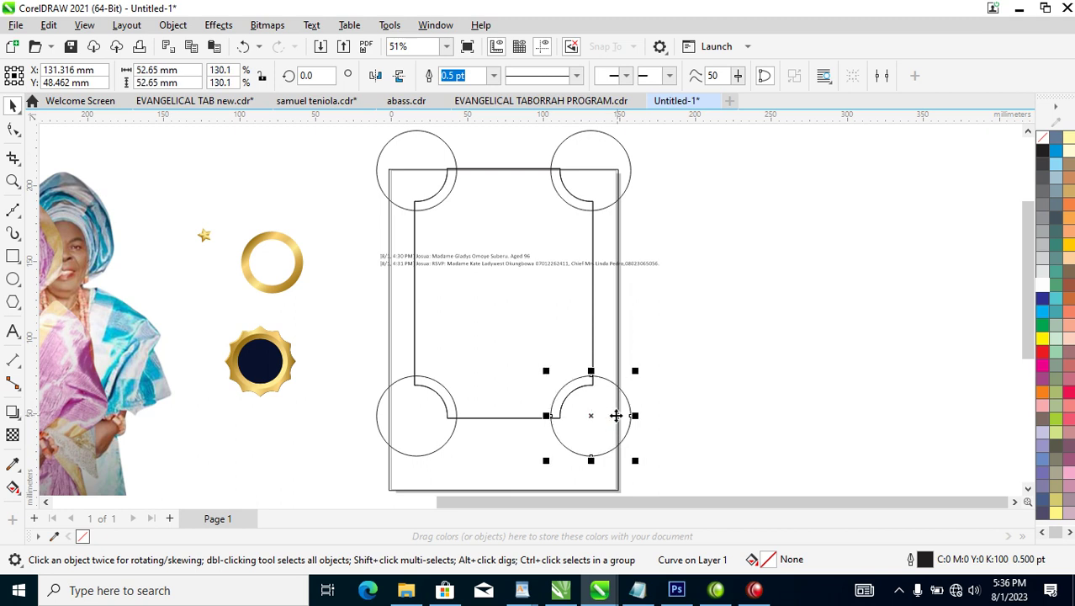
# Combine the enlarged circles and trim them out of the rectangle's corners.
pyautogui.keyDown('shift'); pyautogui.click(618, 150); pyautogui.keyUp('shift')
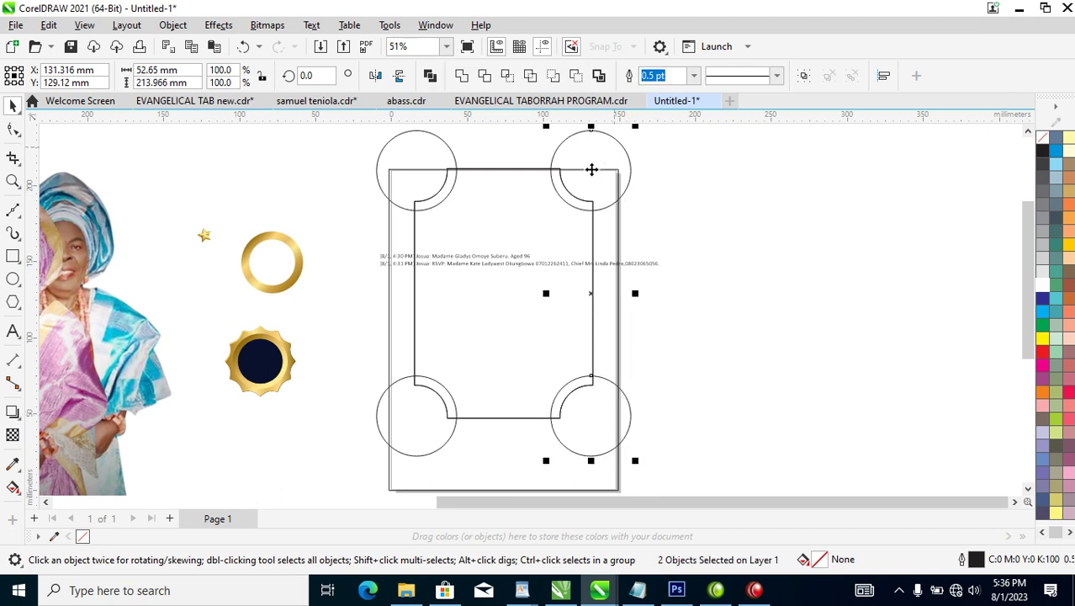
pyautogui.keyDown('shift'); pyautogui.click(431, 144); pyautogui.keyUp('shift')
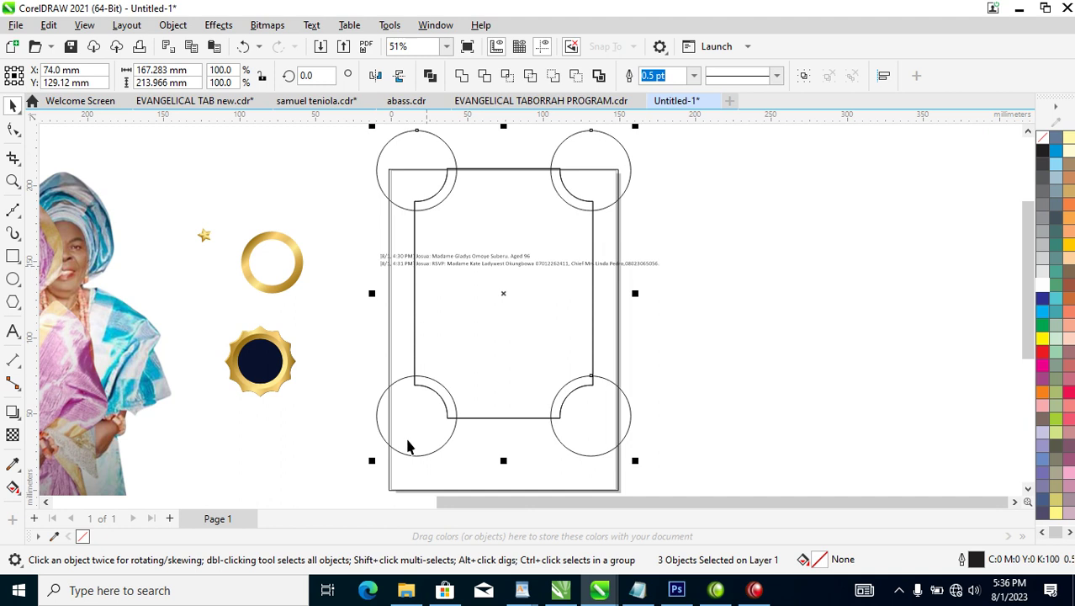
pyautogui.keyDown('shift'); pyautogui.click(396, 416); pyautogui.keyUp('shift')
pyautogui.hotkey('ctrl', 'l')
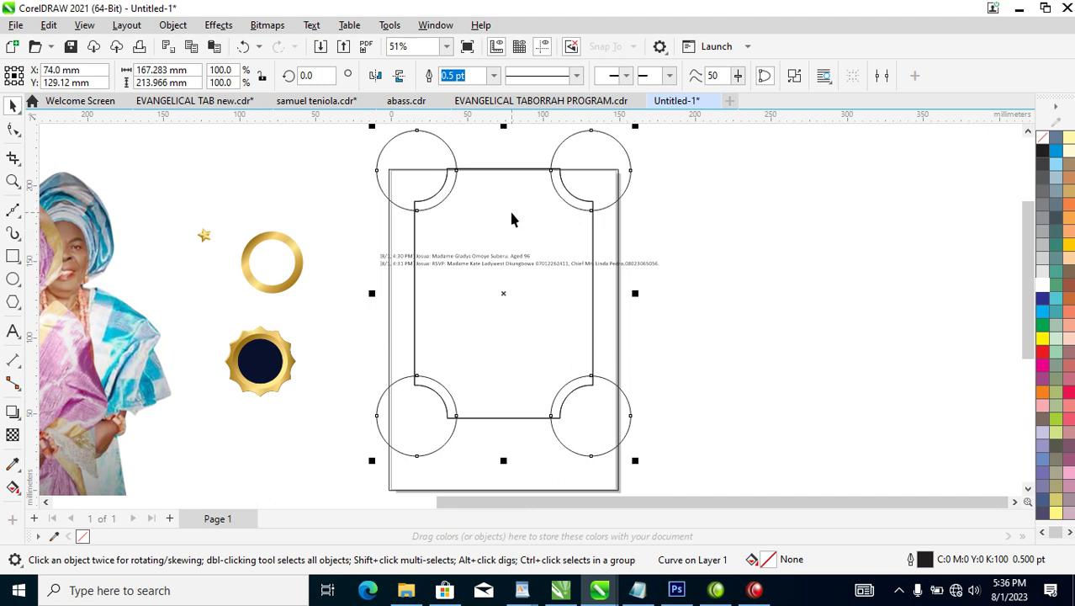
pyautogui.hotkey('ctrl', 'k')
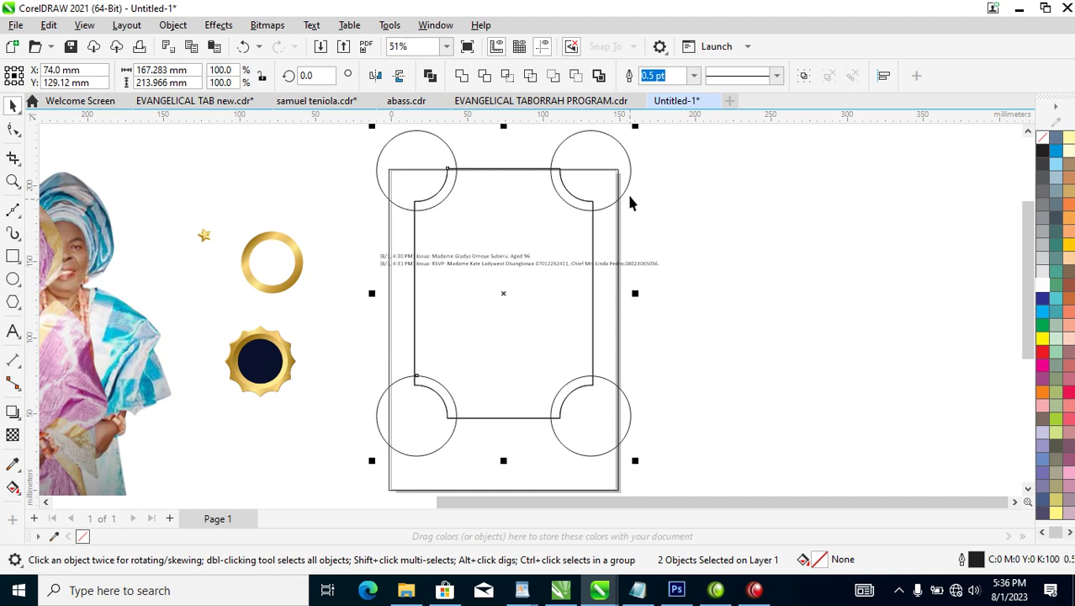
pyautogui.click(486, 76)
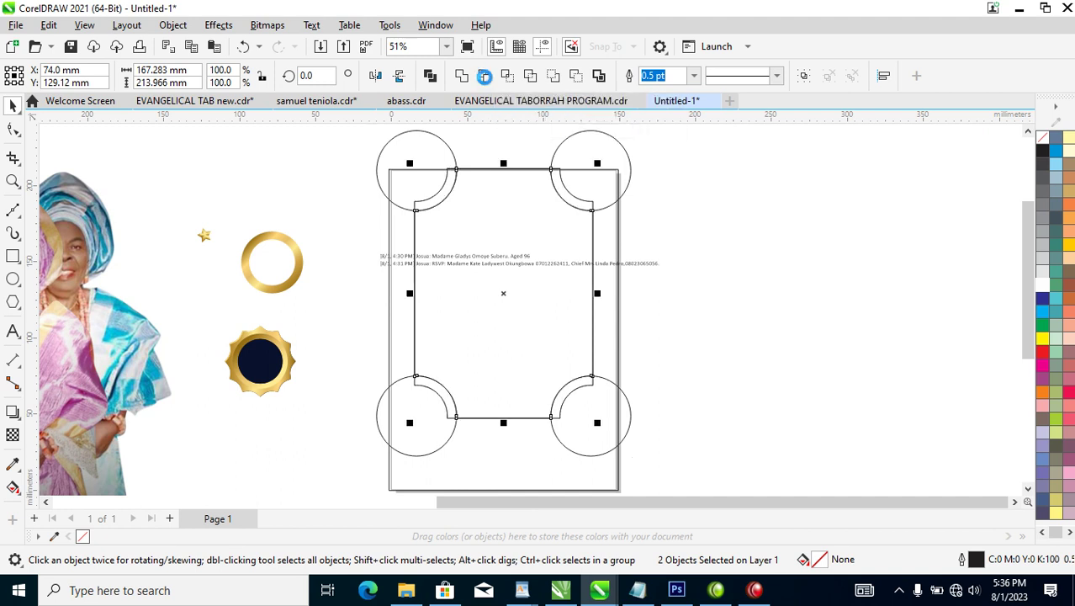
# Delete the enlarged circles and fill the notched frame with 50% grey.
pyautogui.click(633, 166)
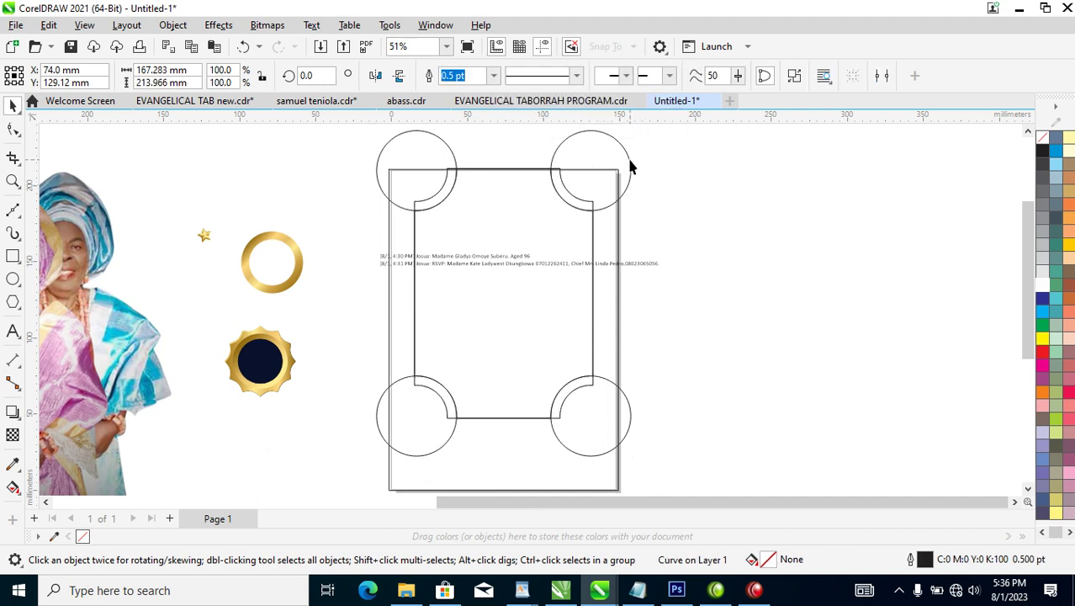
pyautogui.press('Delete')
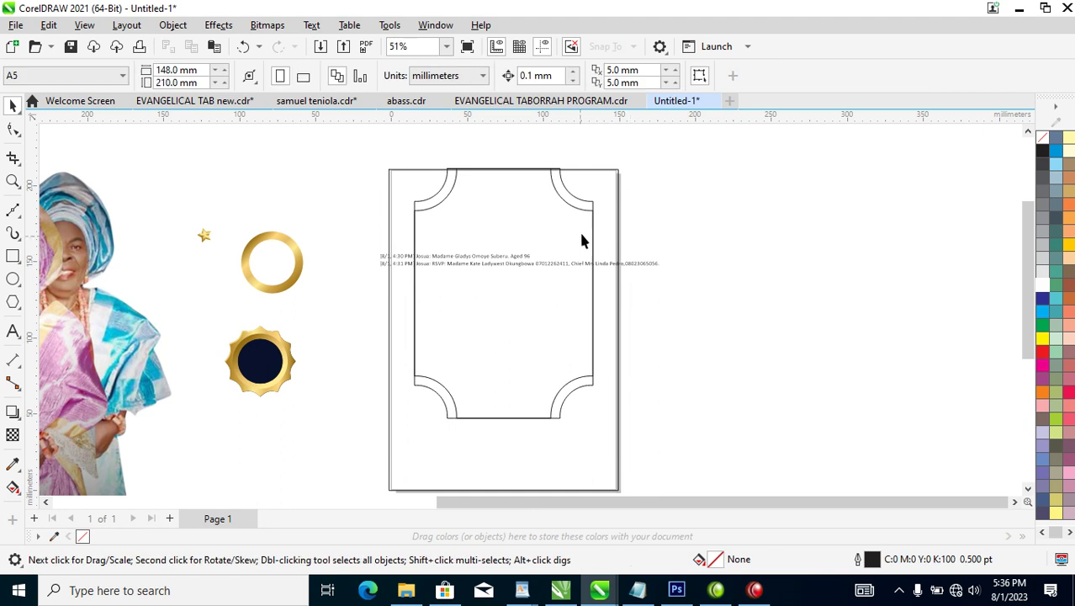
pyautogui.click(592, 215)
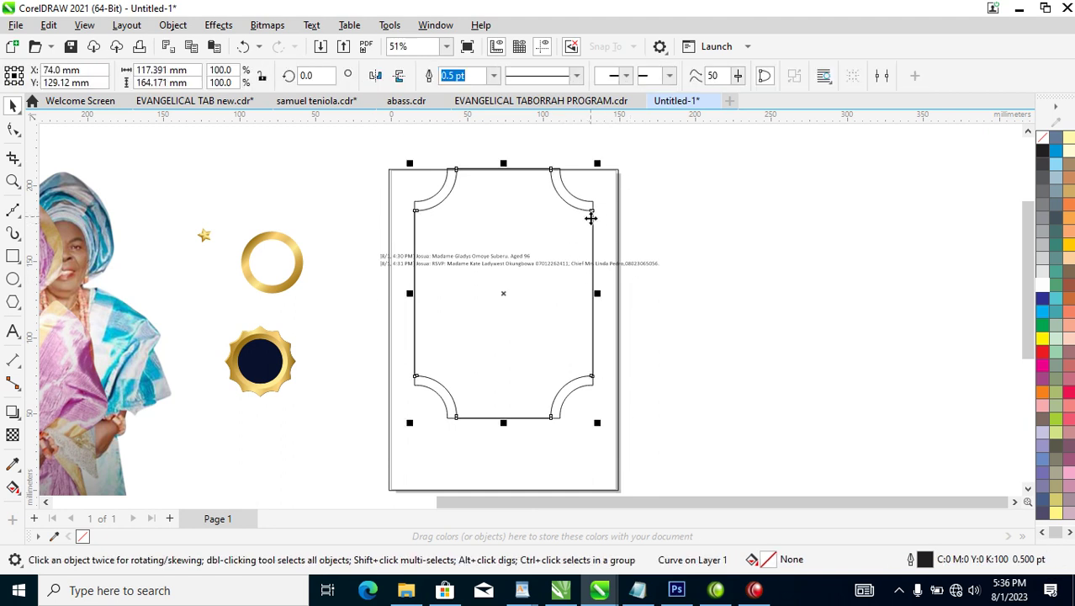
pyautogui.click(1043, 221)
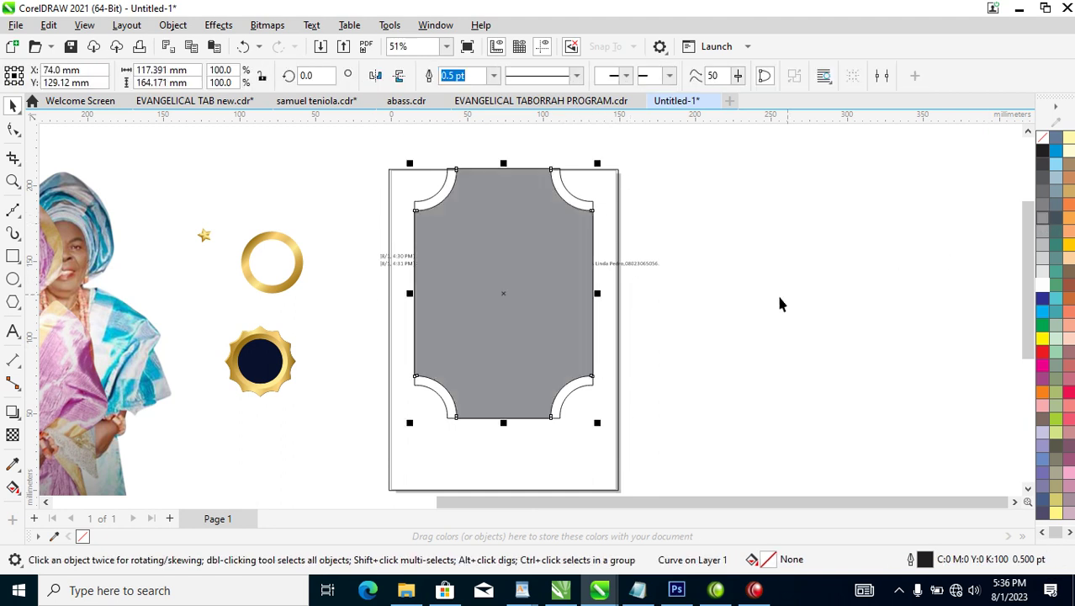
# Copy the gold ring's fill and outline onto the frame's four corner pieces.
pyautogui.click(539, 240)
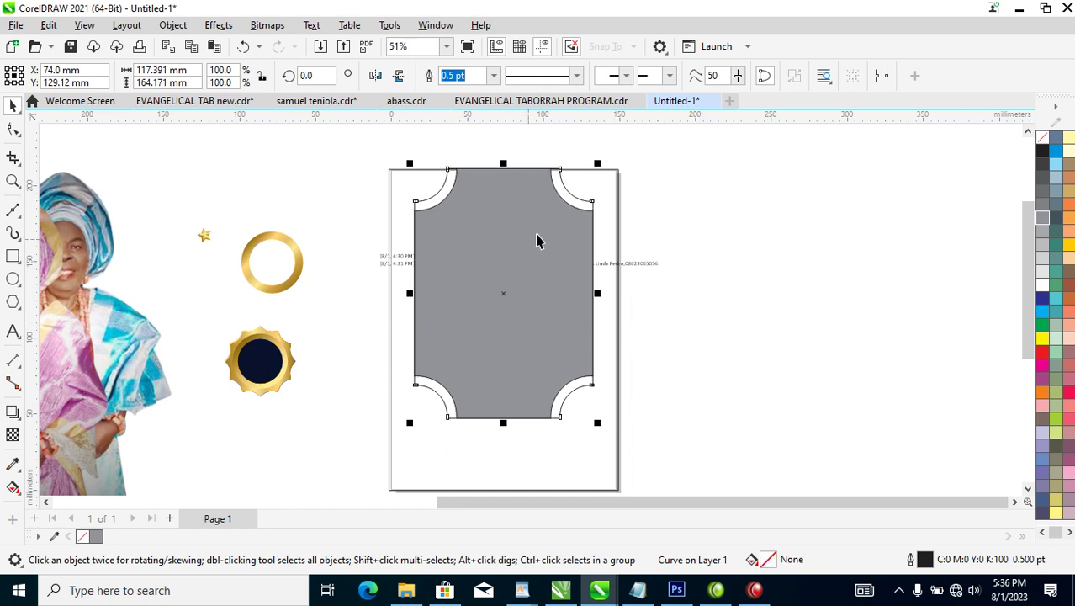
pyautogui.moveTo(281, 238); pyautogui.dragTo(431, 200)
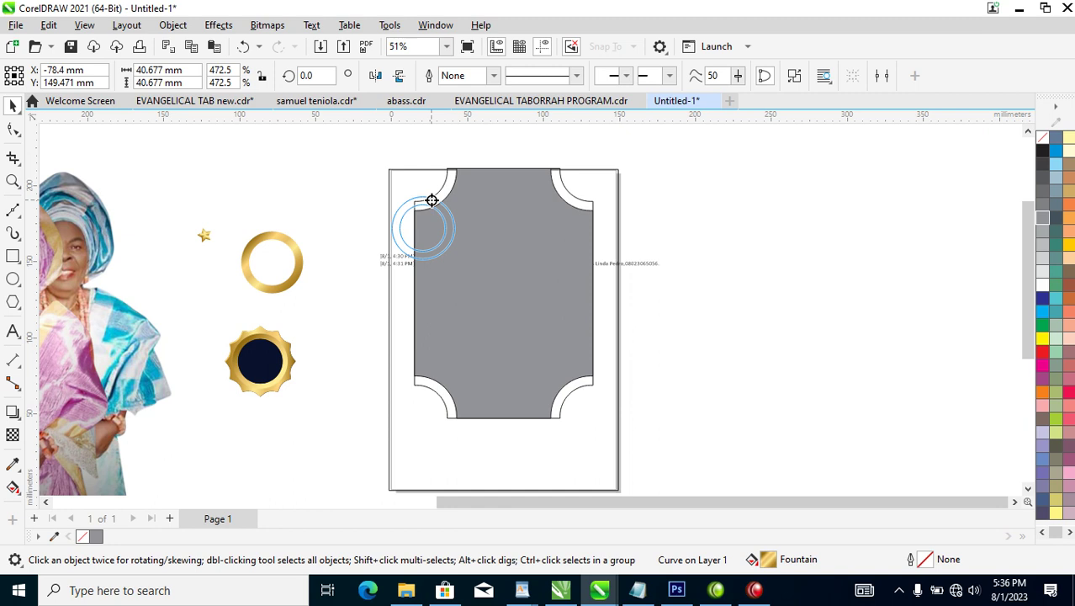
pyautogui.moveTo(432, 207); pyautogui.dragTo(433, 206)
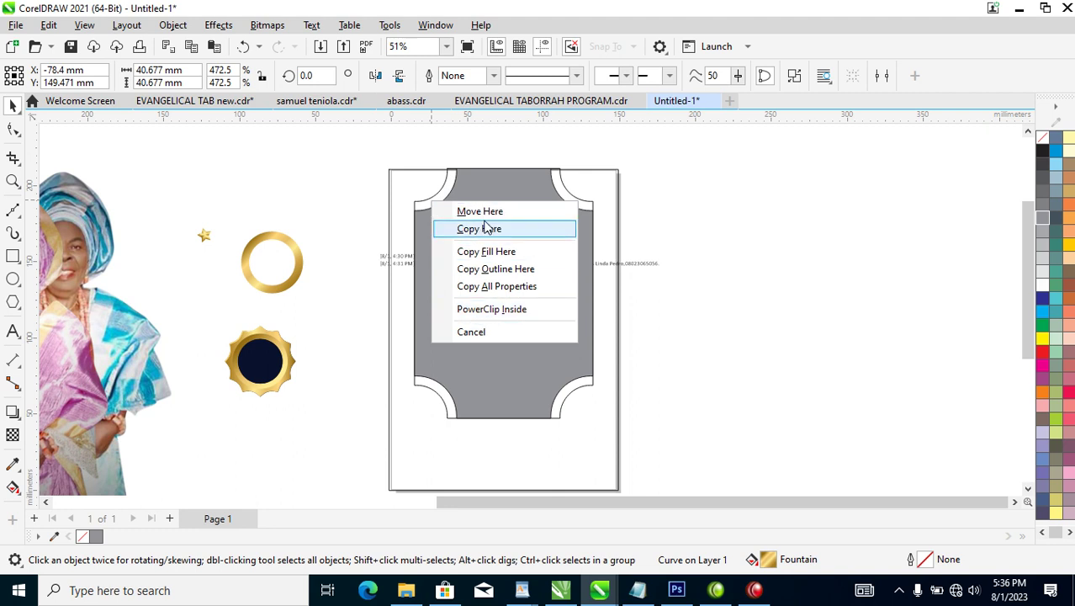
pyautogui.click(501, 287)
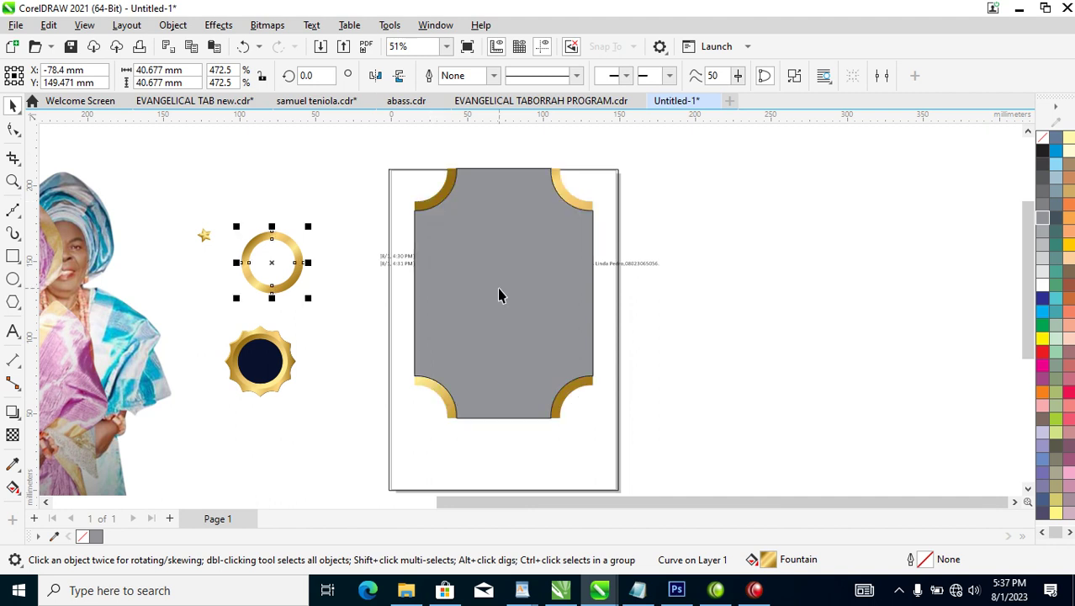
# Stretch the corner pieces' gold gradient diagonally from top-left past the bottom-right corner.
pyautogui.click(569, 195)
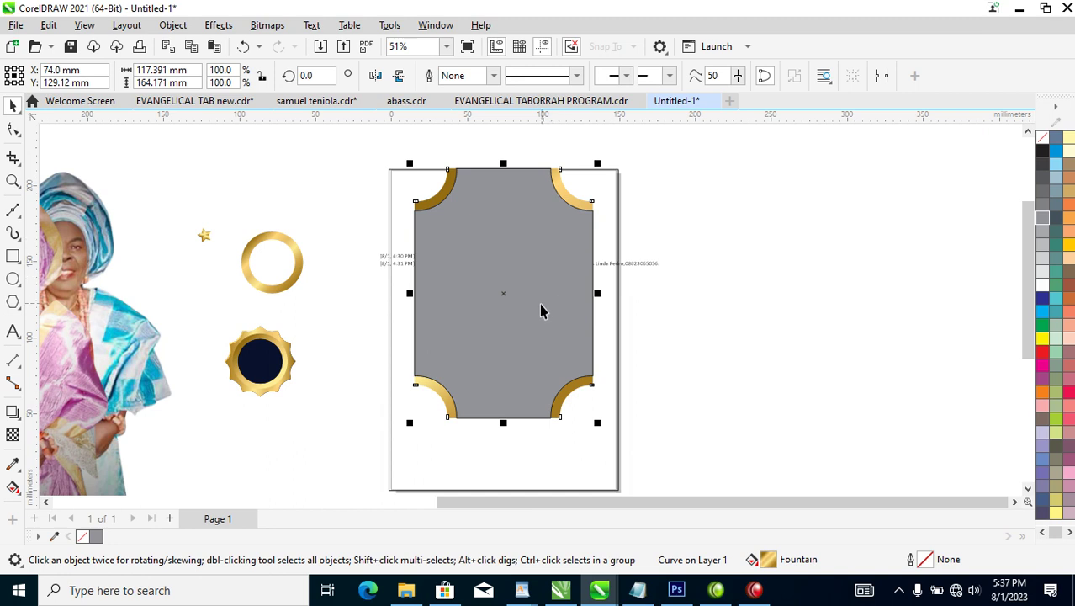
pyautogui.press('g')
pyautogui.moveTo(448, 214); pyautogui.dragTo(391, 159)
pyautogui.moveTo(563, 383); pyautogui.dragTo(646, 404)
pyautogui.press('space')
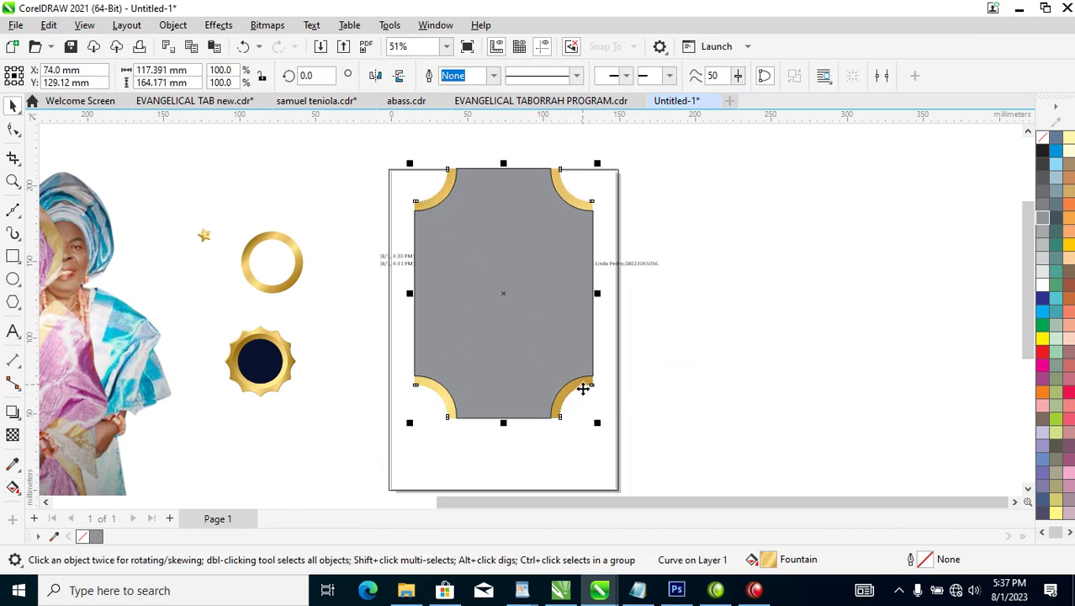
pyautogui.click(571, 284)
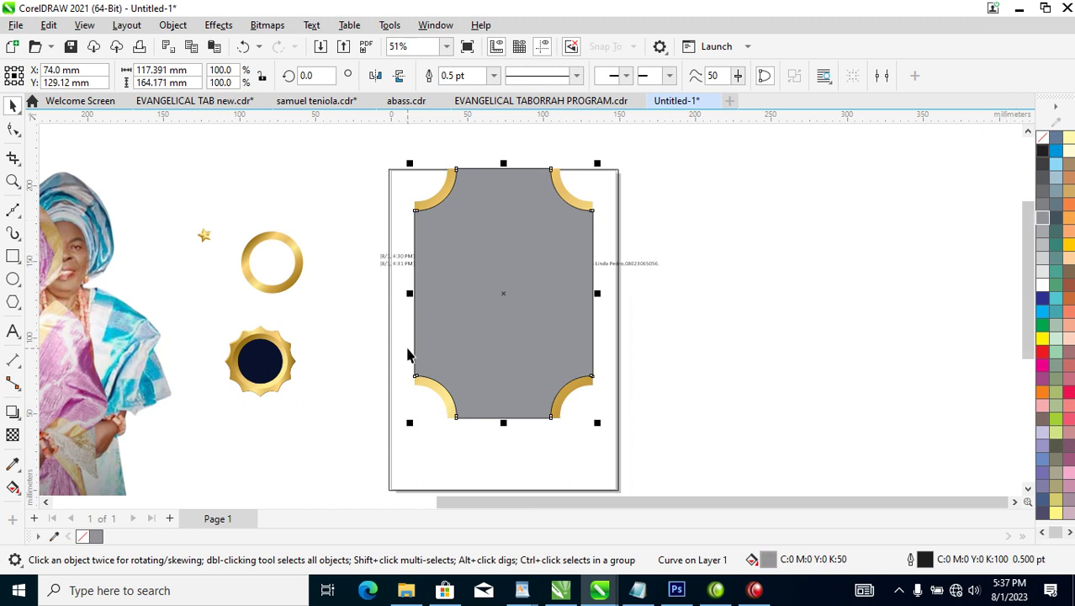
# Copy the light background image to the right and scale the copy to 75.3%.
pyautogui.scroll(-2, 407, 348)
pyautogui.scroll(-2, 408, 312)
pyautogui.press('z')
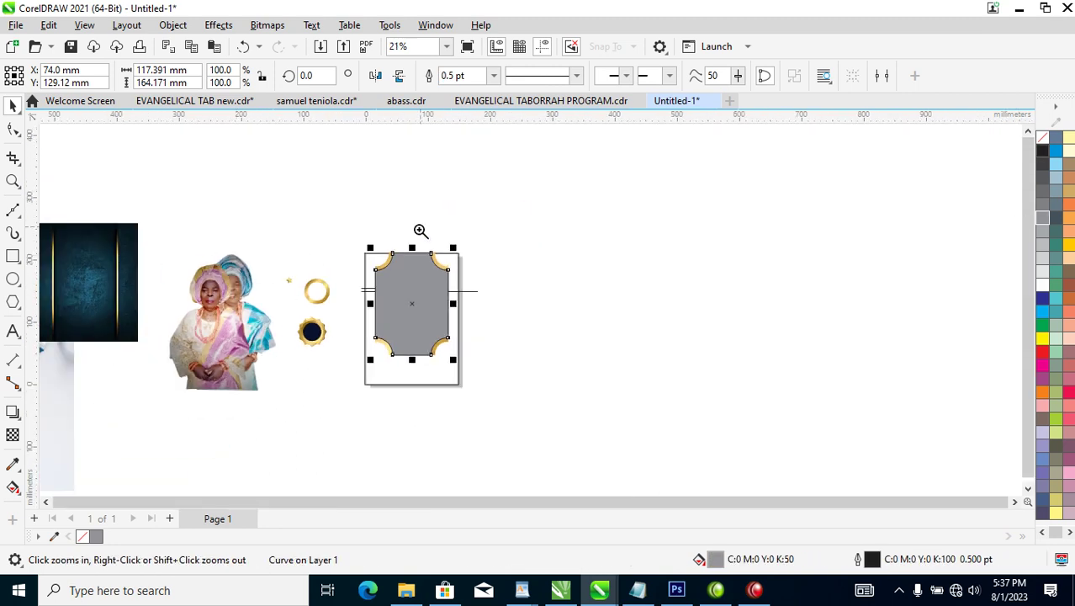
pyautogui.click(232, 345)
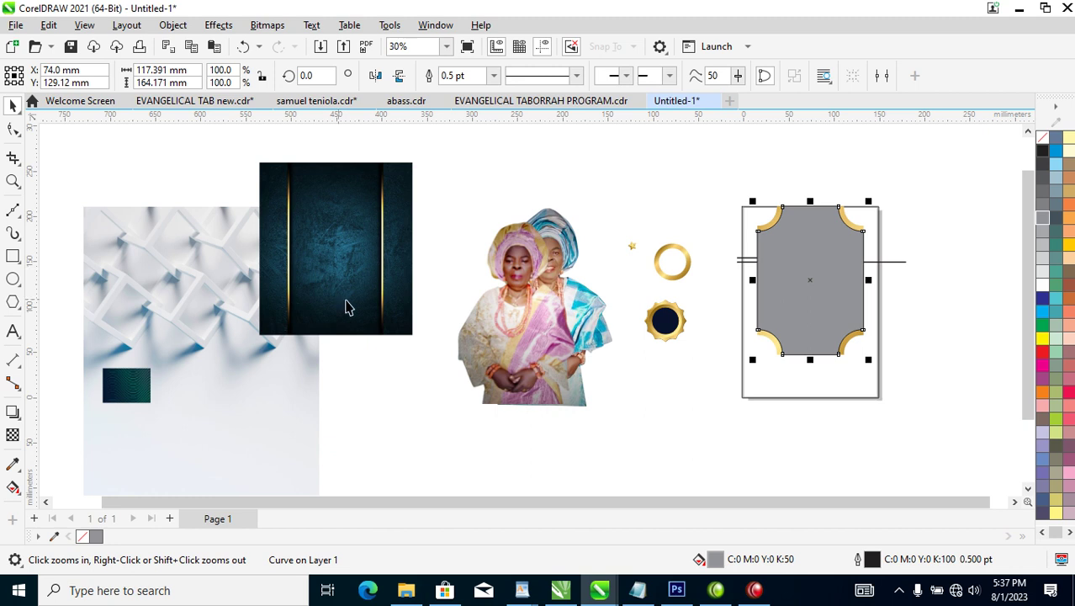
pyautogui.click(165, 277)
pyautogui.moveTo(181, 257); pyautogui.dragTo(492, 217)
pyautogui.rightClick(493, 217)
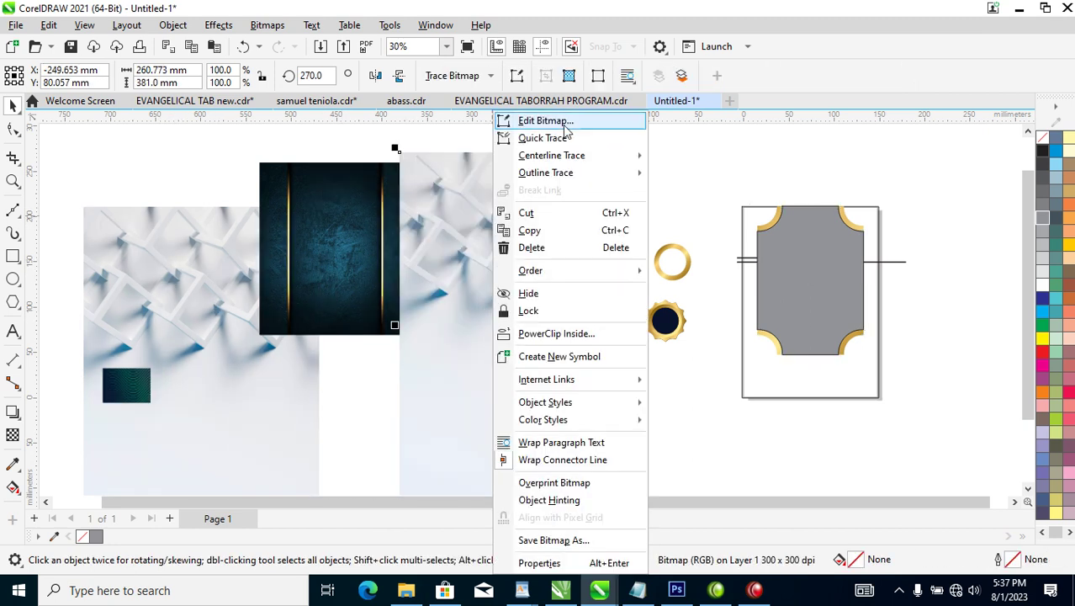
pyautogui.click(445, 175)
pyautogui.click(596, 183)
pyautogui.moveTo(646, 152); pyautogui.dragTo(607, 196)
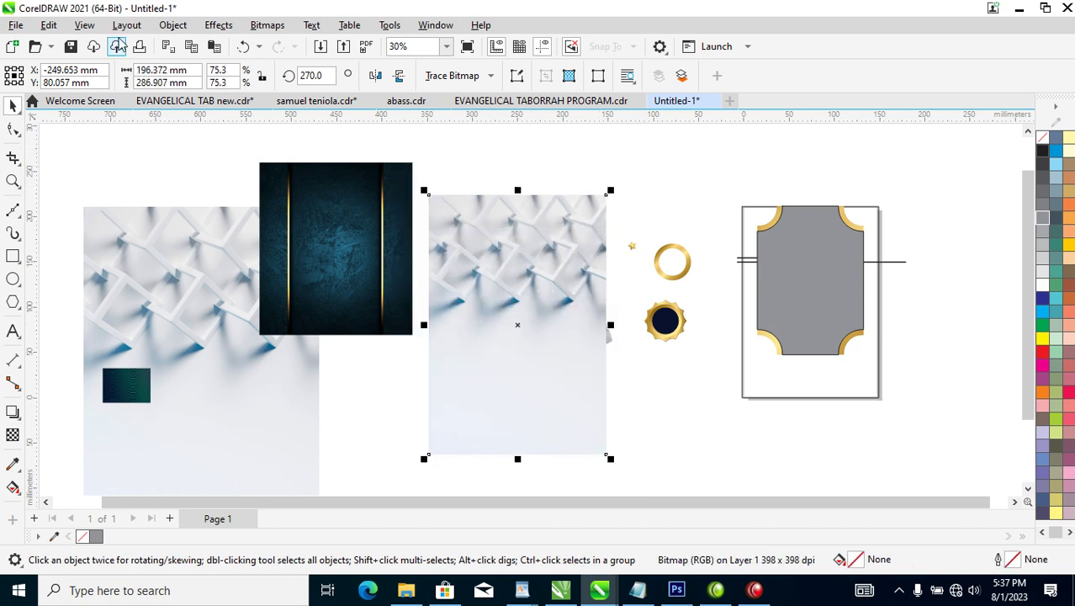
# Convert the background copy to a 300 dpi CMYK bitmap and move it onto the page rectangle.
pyautogui.click(177, 26)
pyautogui.click(159, 30)
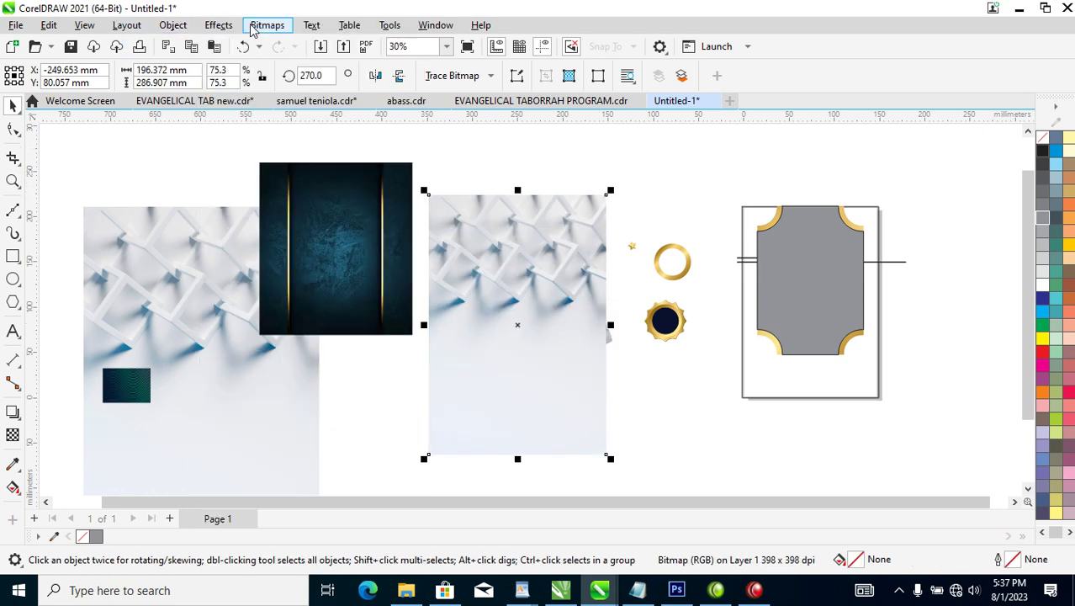
pyautogui.click(258, 33)
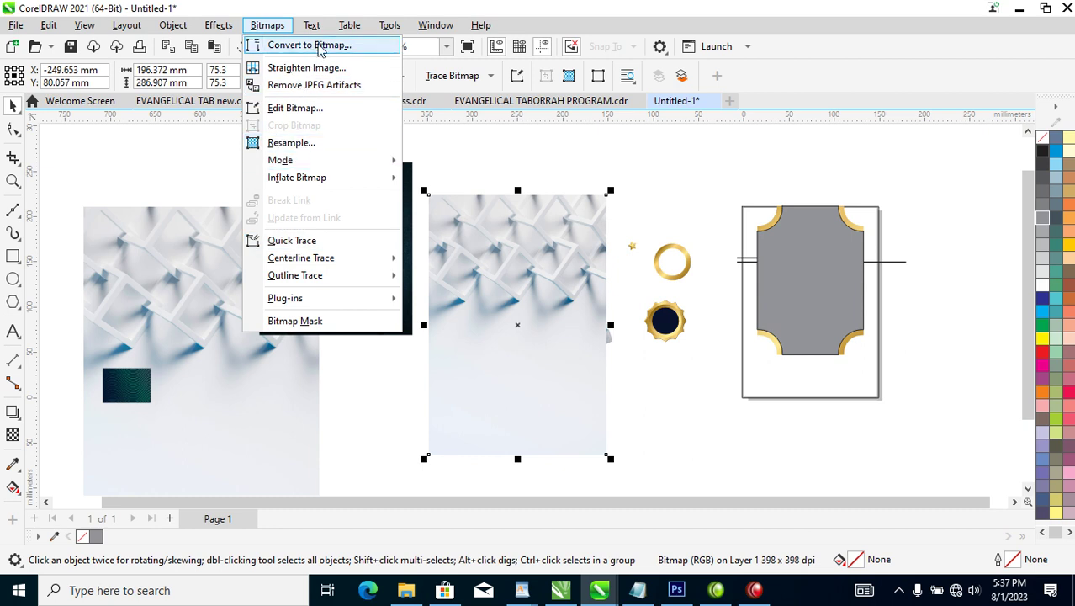
pyautogui.click(366, 193)
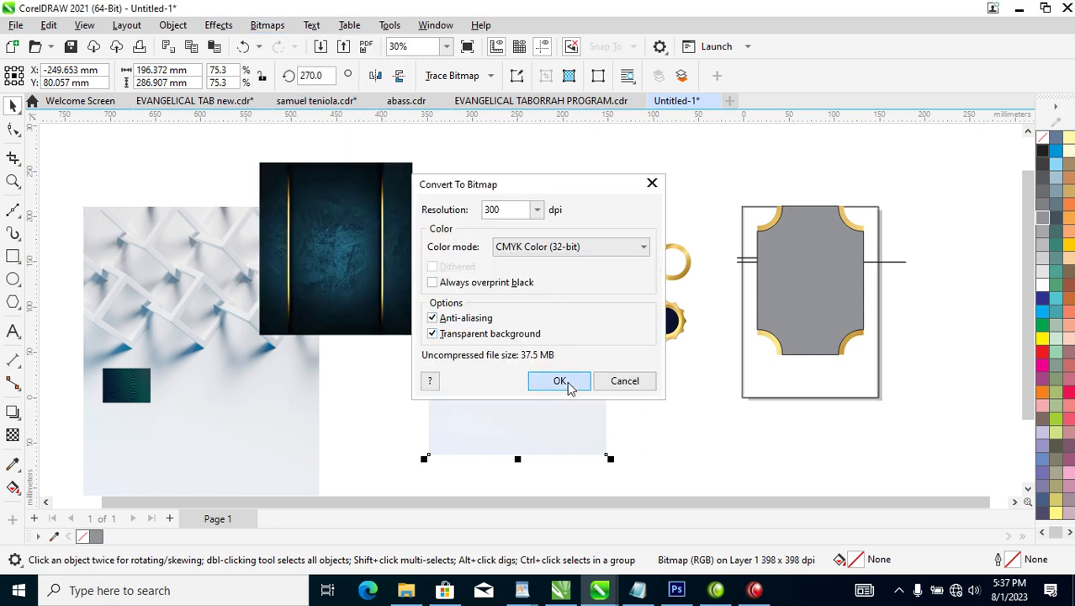
pyautogui.click(562, 378)
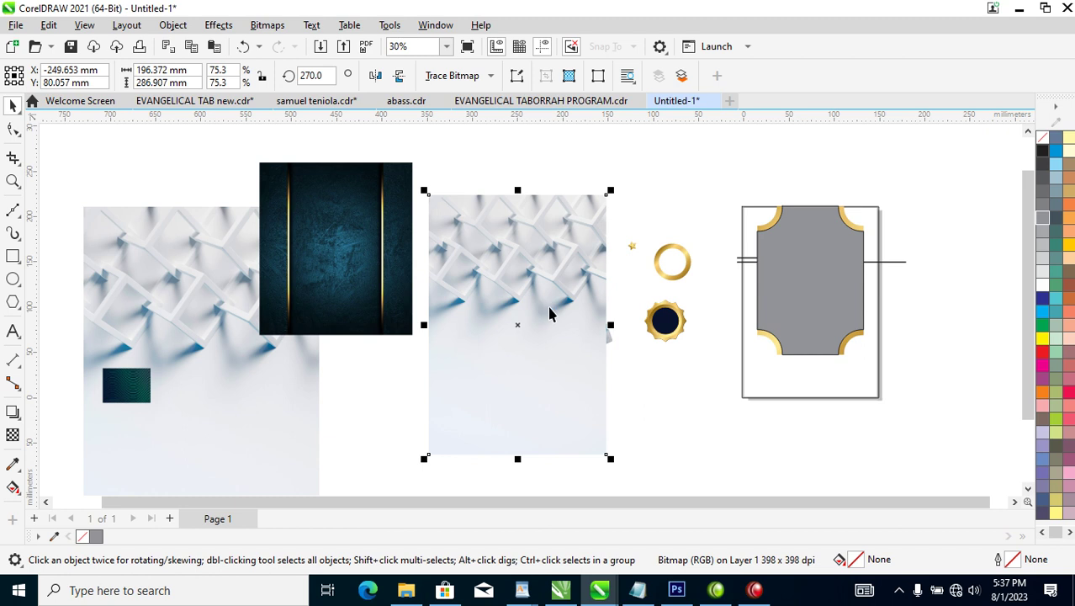
pyautogui.moveTo(557, 256); pyautogui.dragTo(870, 254)
# PowerClip the background inside the page rectangle, flip it vertically, and enlarge it to 114%.
pyautogui.click(854, 430)
pyautogui.keyDown('ctrl'); pyautogui.click(828, 390); pyautogui.keyUp('ctrl')
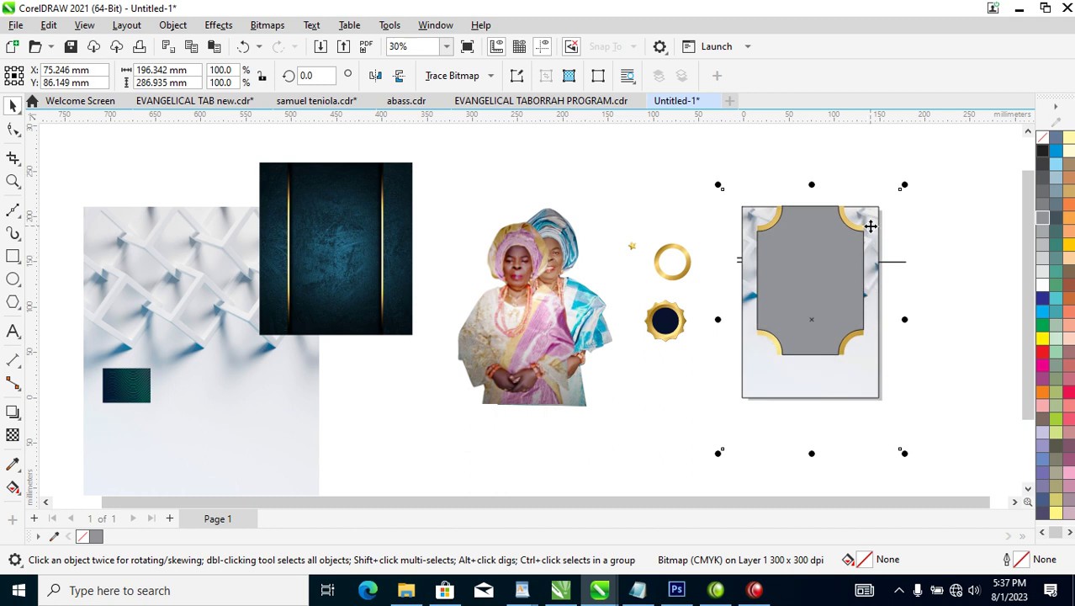
pyautogui.moveTo(871, 226); pyautogui.dragTo(872, 242)
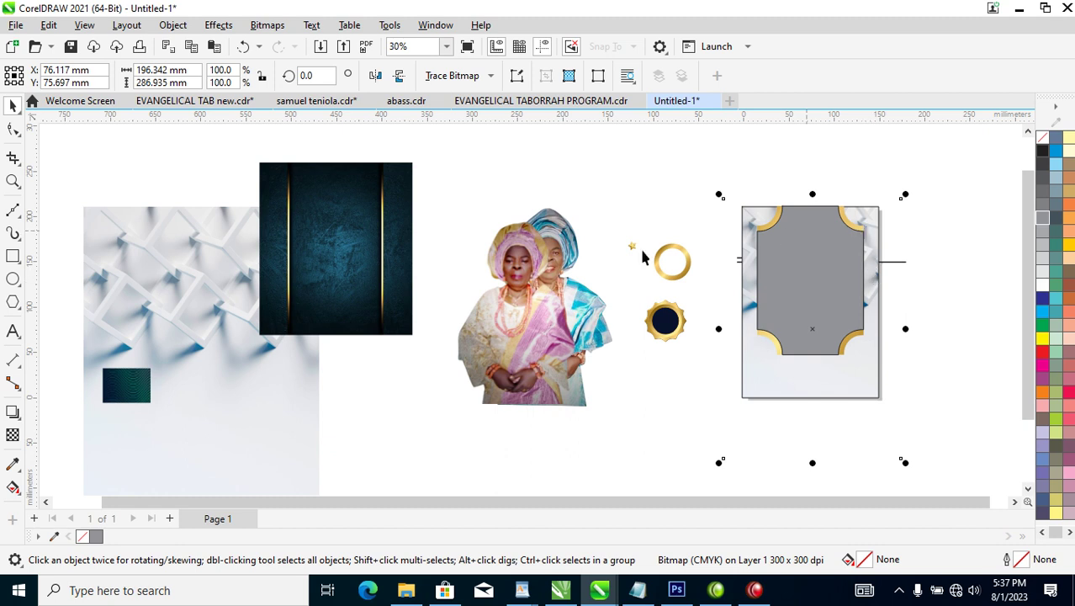
pyautogui.click(399, 78)
pyautogui.moveTo(847, 383); pyautogui.dragTo(852, 404)
pyautogui.moveTo(911, 219); pyautogui.dragTo(926, 211)
pyautogui.click(652, 190)
pyautogui.press('z')
pyautogui.moveTo(229, 175); pyautogui.dragTo(993, 405)
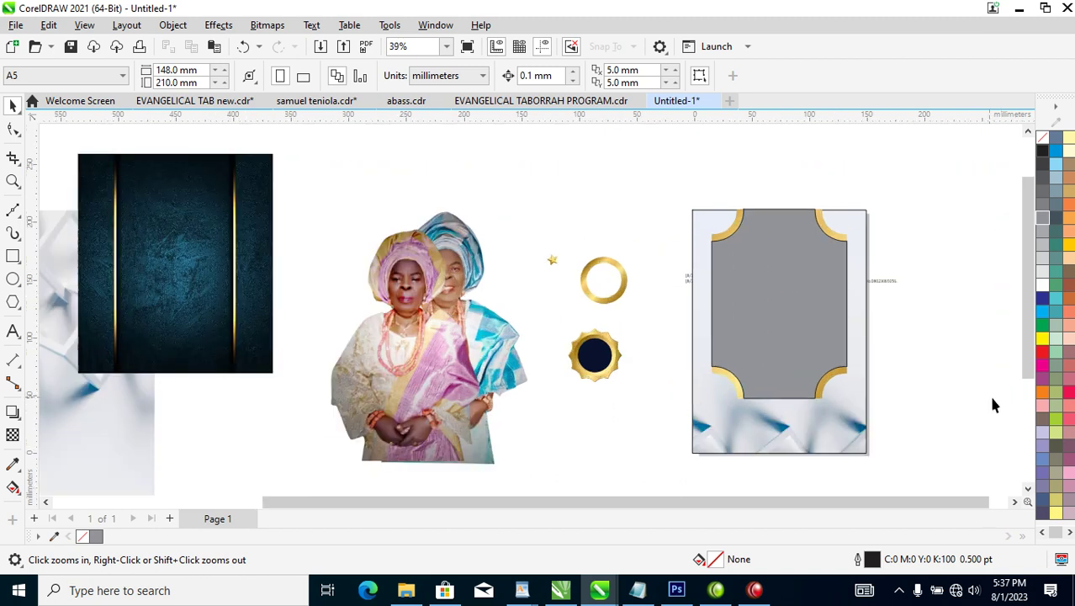
pyautogui.press('space')
pyautogui.click(787, 300)
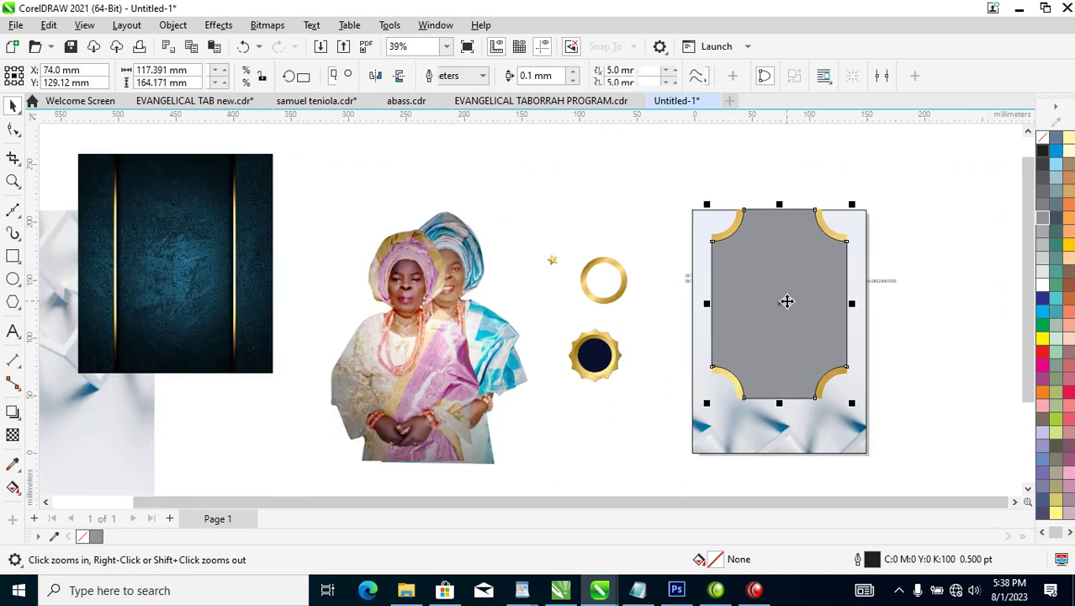
# PowerClip the dark teal panel inside the grey notched frame and enlarge it to 135.3%.
pyautogui.scroll(-2, 787, 301)
pyautogui.press('z')
pyautogui.moveTo(304, 220); pyautogui.dragTo(871, 403)
pyautogui.moveTo(354, 245); pyautogui.dragTo(765, 286)
pyautogui.rightClick(539, 270)
pyautogui.click(516, 257)
pyautogui.click(823, 332)
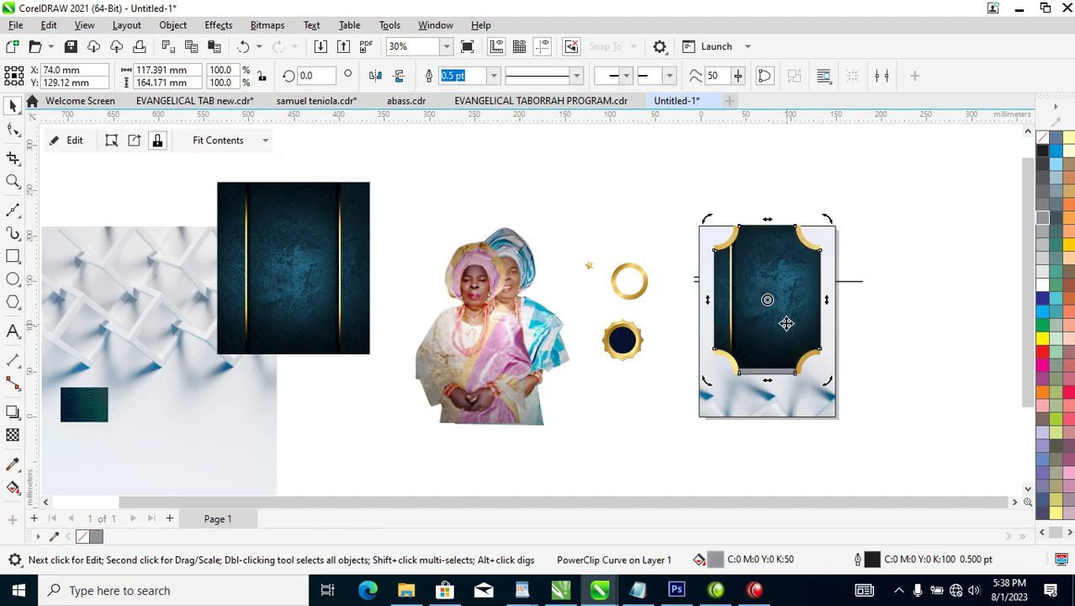
pyautogui.moveTo(790, 303); pyautogui.dragTo(763, 324)
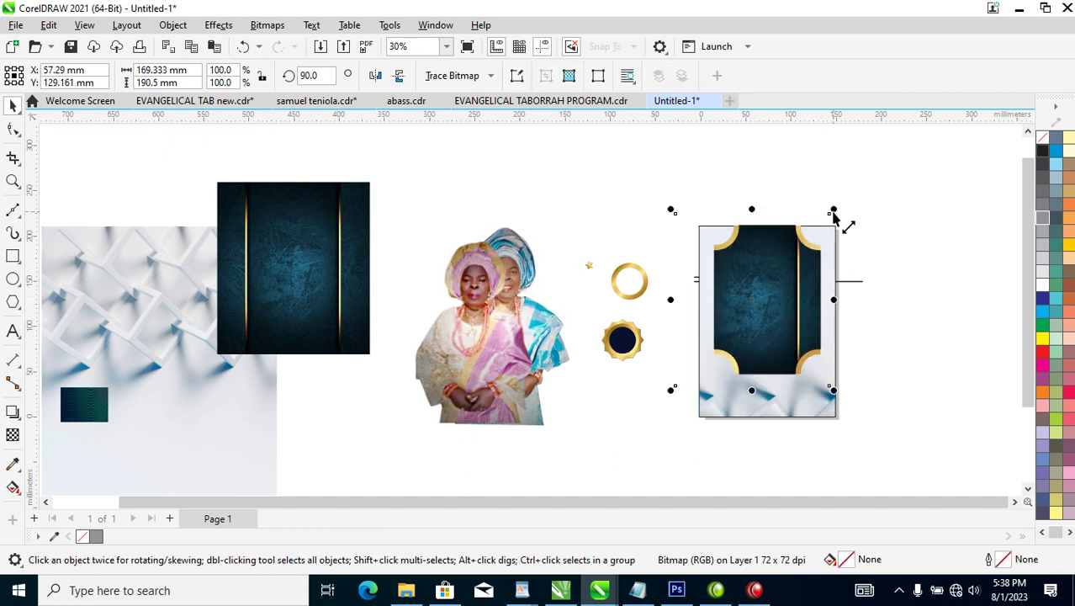
pyautogui.moveTo(833, 215); pyautogui.dragTo(860, 180)
pyautogui.moveTo(791, 276); pyautogui.dragTo(783, 306)
# PowerClip the pink-dress portrait into the teal frame, then undo that first attempt.
pyautogui.click(939, 233)
pyautogui.click(495, 328)
pyautogui.moveTo(495, 329); pyautogui.dragTo(567, 259)
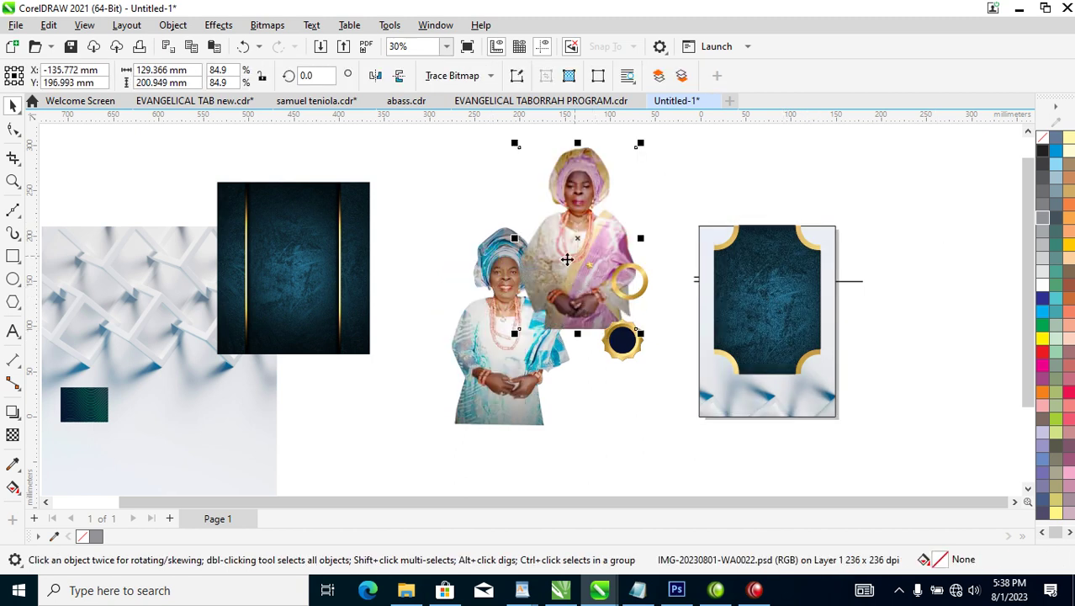
pyautogui.moveTo(574, 208); pyautogui.dragTo(759, 286)
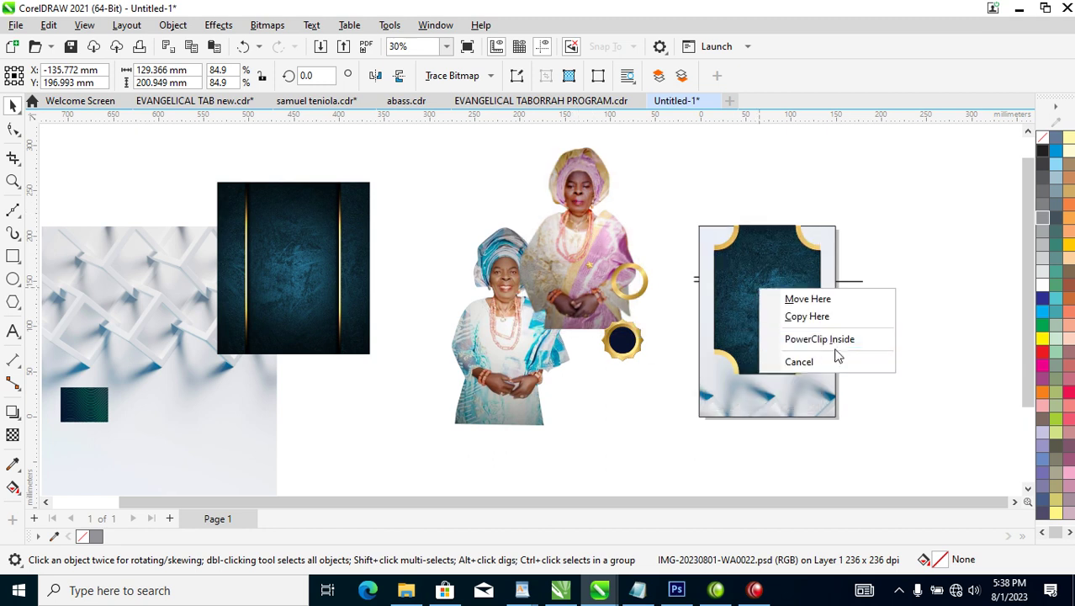
pyautogui.click(831, 338)
pyautogui.click(763, 308)
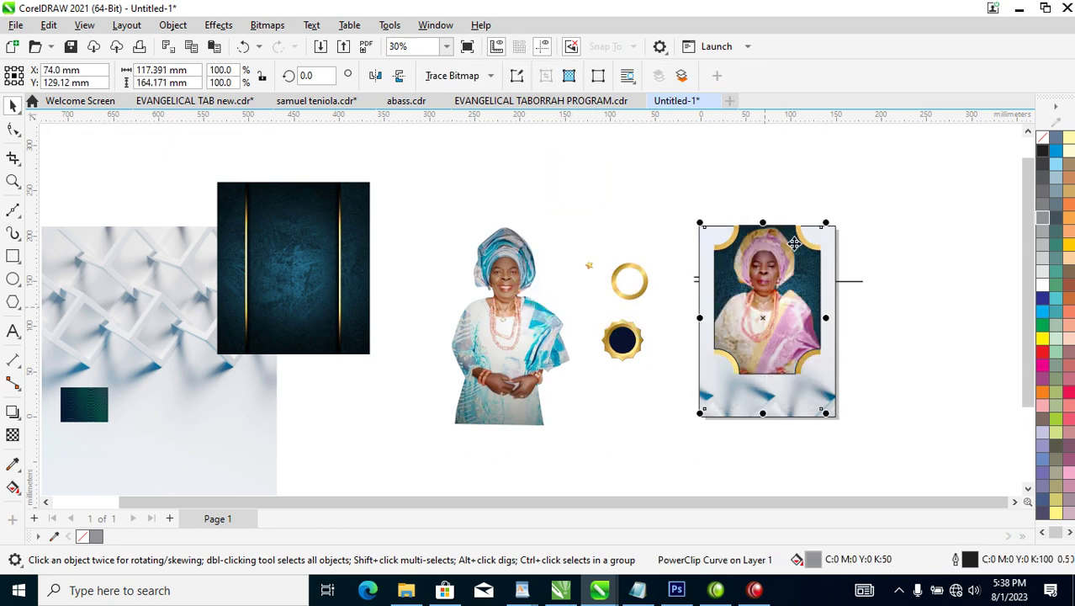
pyautogui.click(827, 227)
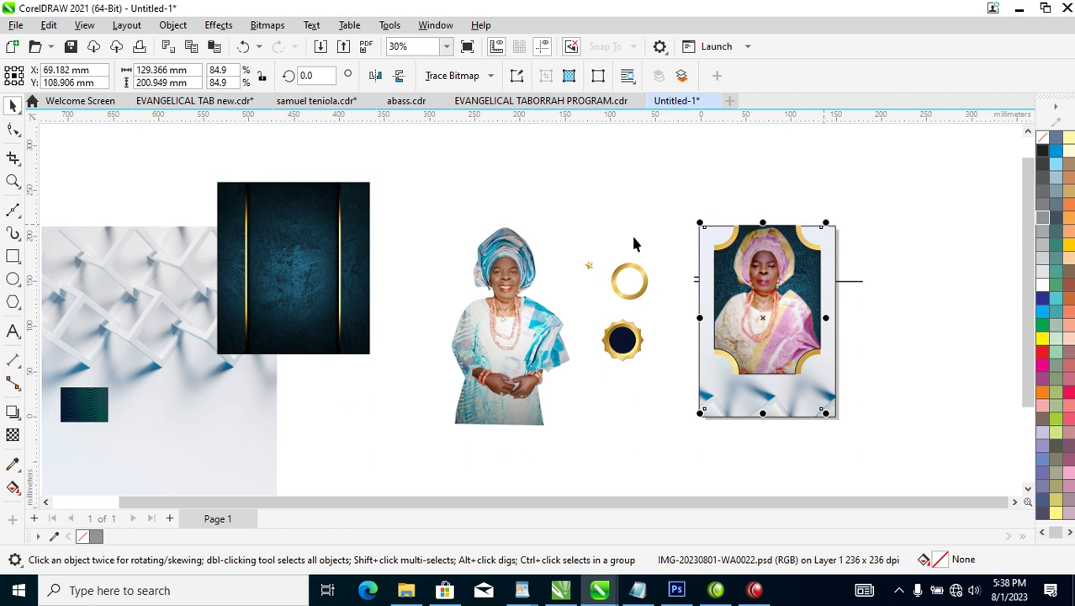
pyautogui.hotkey('ctrl', 'z')
# PowerClip the pink portrait inside the teal frame again and resize it to 71.5%.
pyautogui.moveTo(581, 231); pyautogui.dragTo(773, 296)
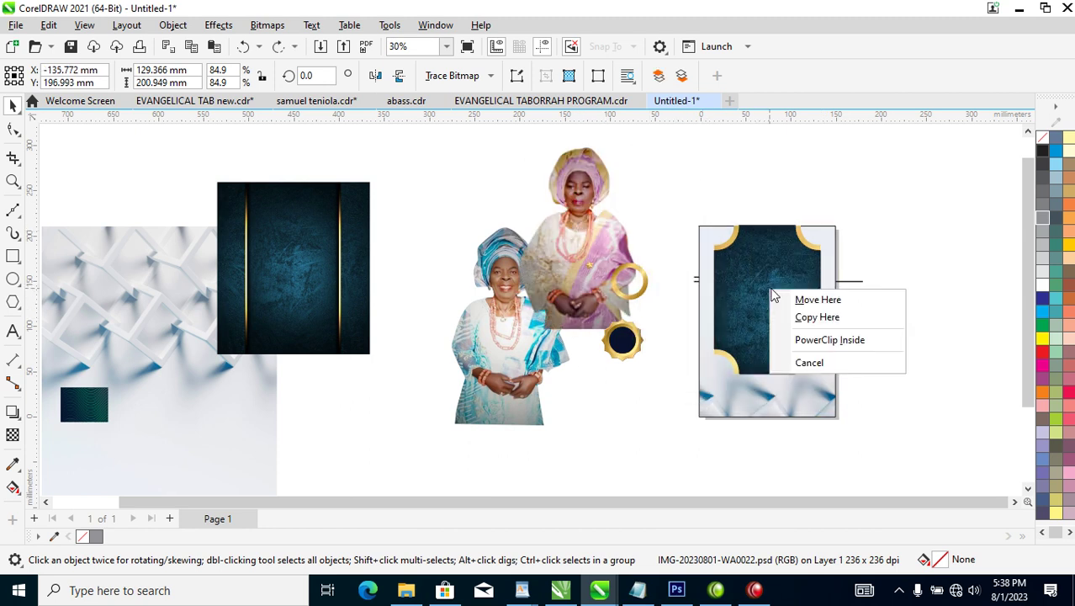
pyautogui.click(820, 341)
pyautogui.keyDown('ctrl'); pyautogui.click(782, 290); pyautogui.keyUp('ctrl')
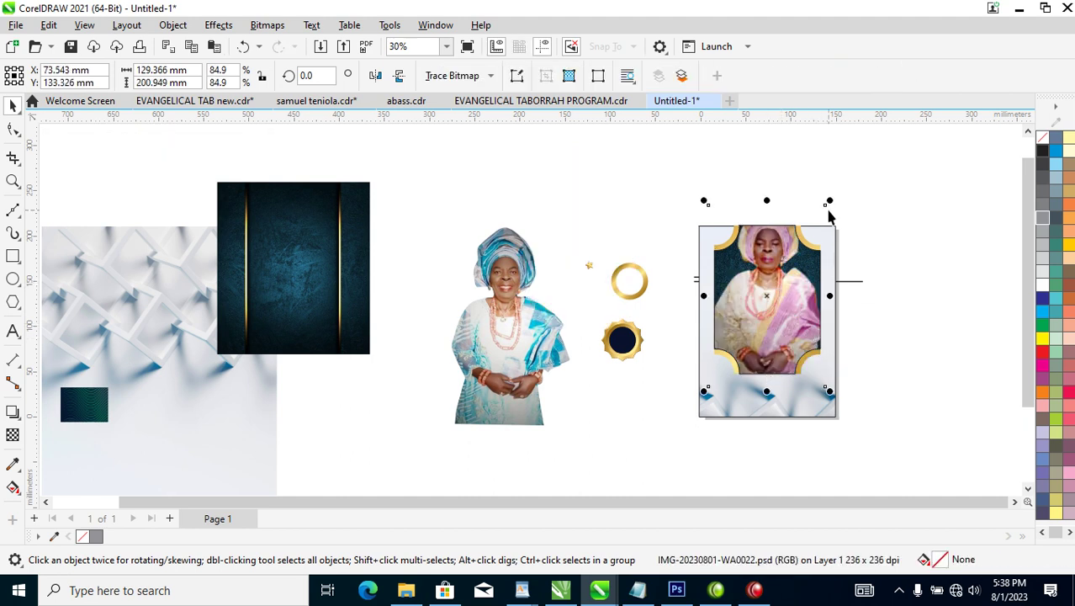
pyautogui.moveTo(831, 204); pyautogui.dragTo(810, 284)
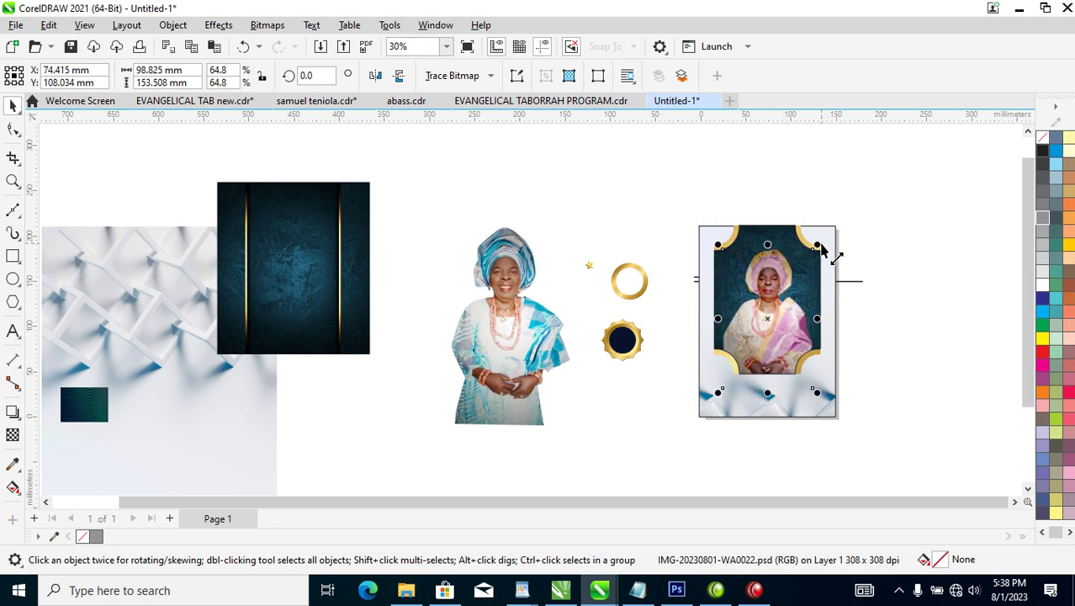
pyautogui.moveTo(821, 248); pyautogui.dragTo(836, 251)
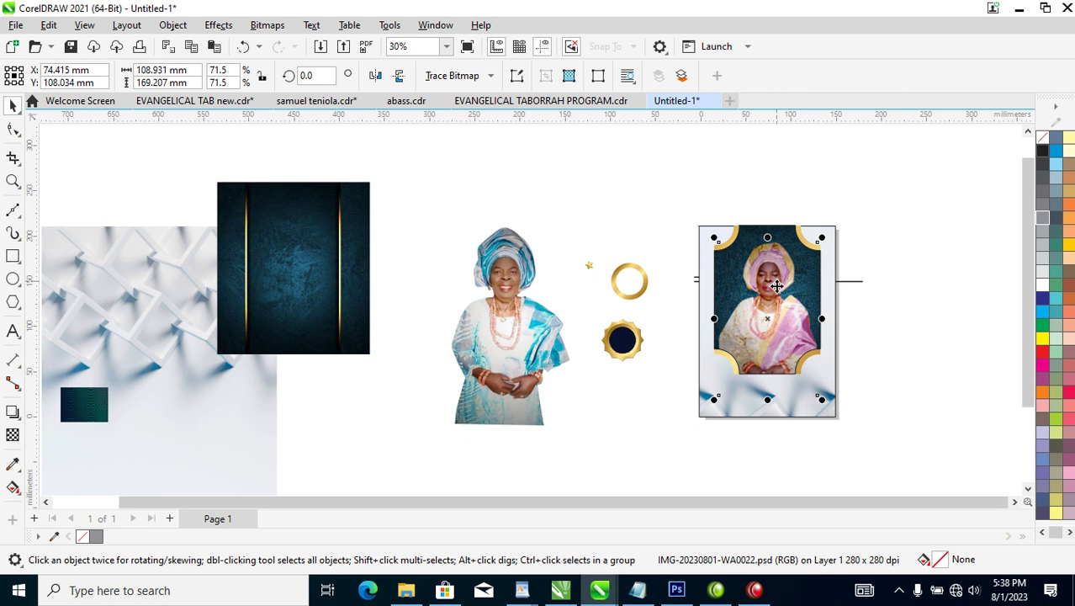
pyautogui.press('z')
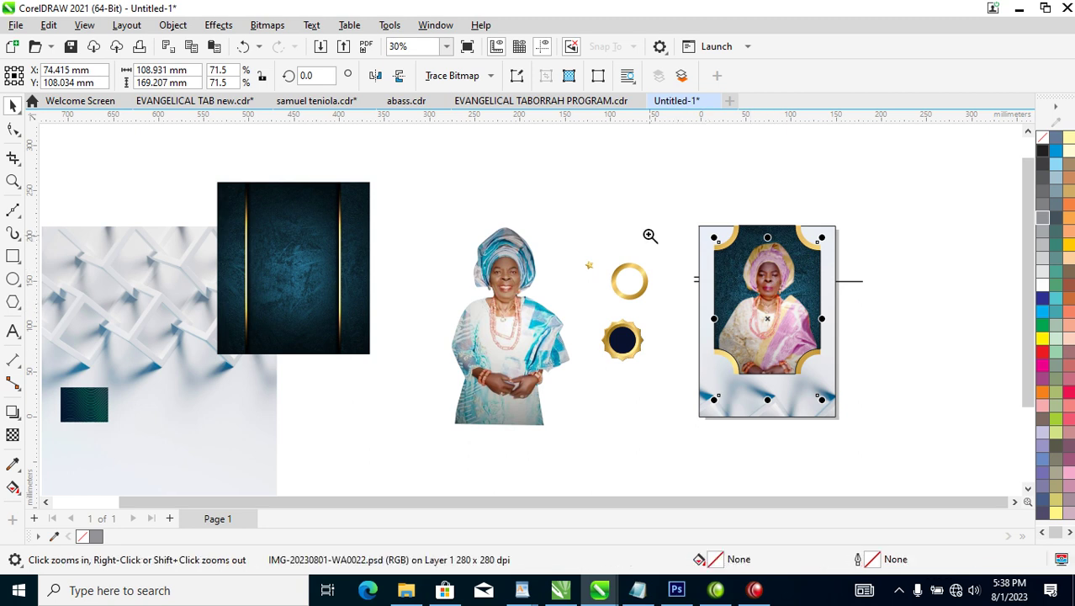
pyautogui.moveTo(442, 193); pyautogui.dragTo(922, 465)
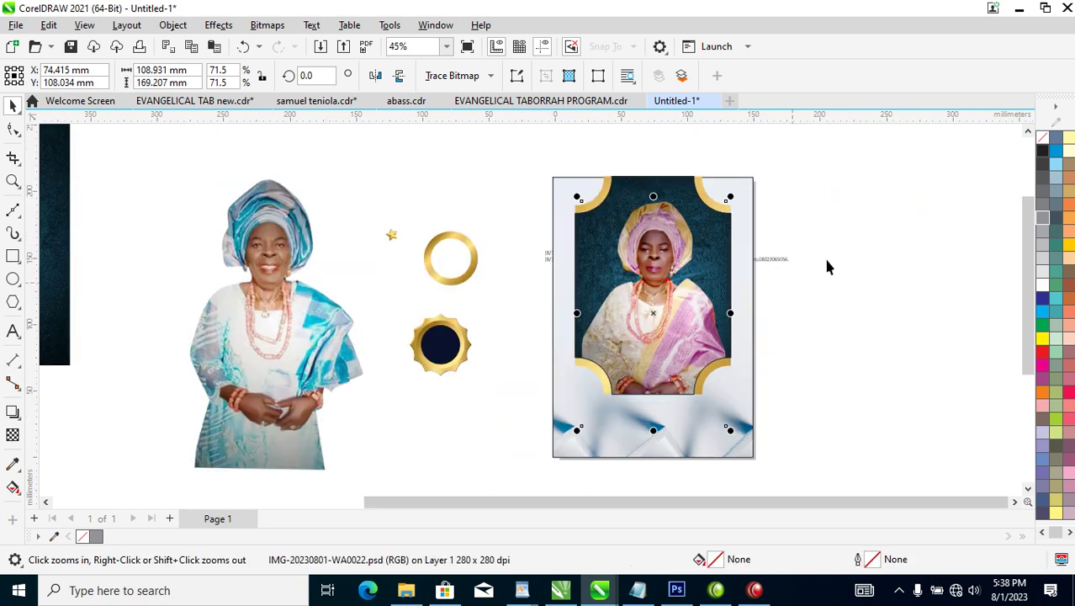
# Remove the outline from the framed portrait.
pyautogui.press('space')
pyautogui.click(653, 339)
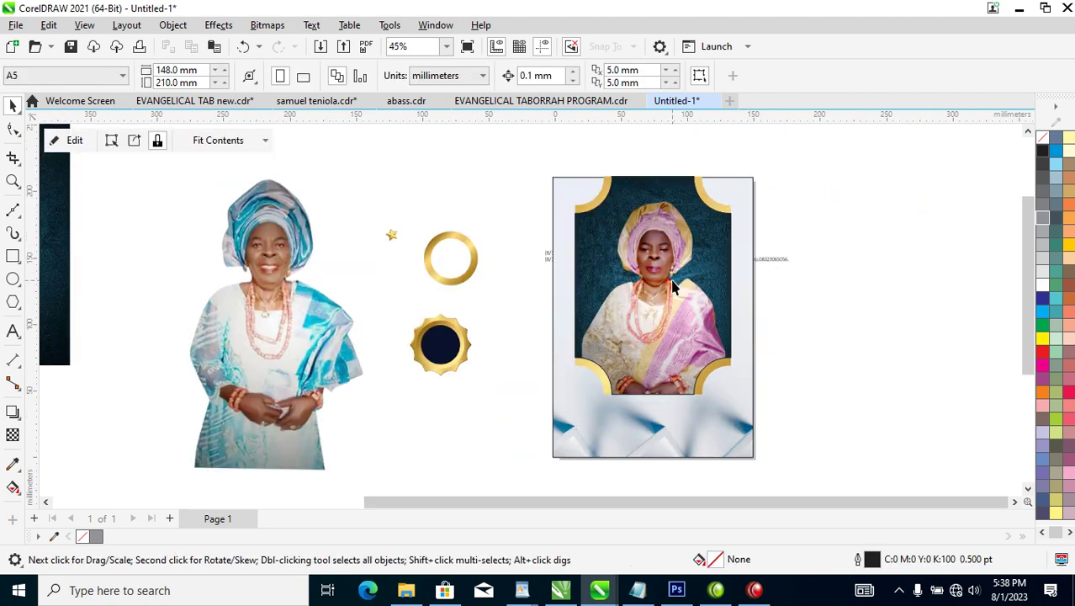
pyautogui.rightClick(1044, 146)
pyautogui.click(991, 148)
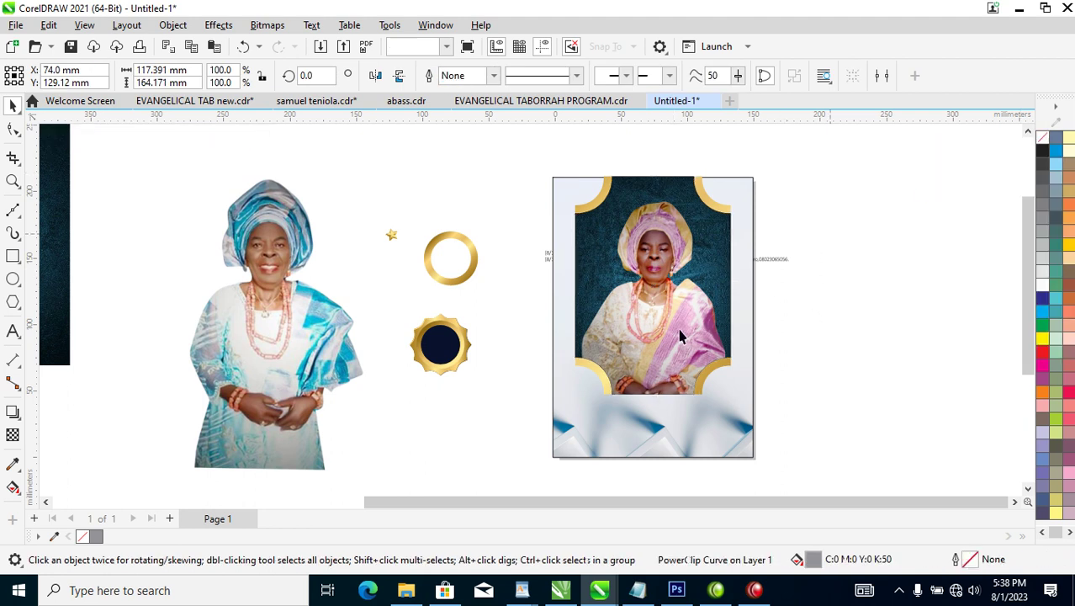
pyautogui.press('Escape')
# Drop a copy of the framed portrait below it, past the page bottom.
pyautogui.click(646, 206)
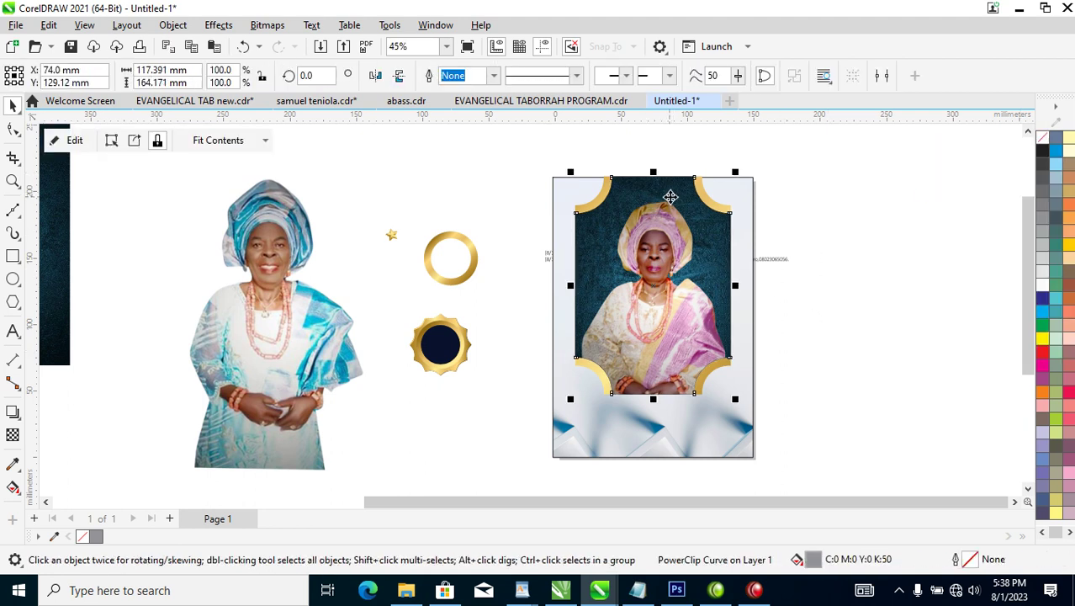
pyautogui.moveTo(666, 191); pyautogui.dragTo(668, 375)
pyautogui.rightClick(667, 374)
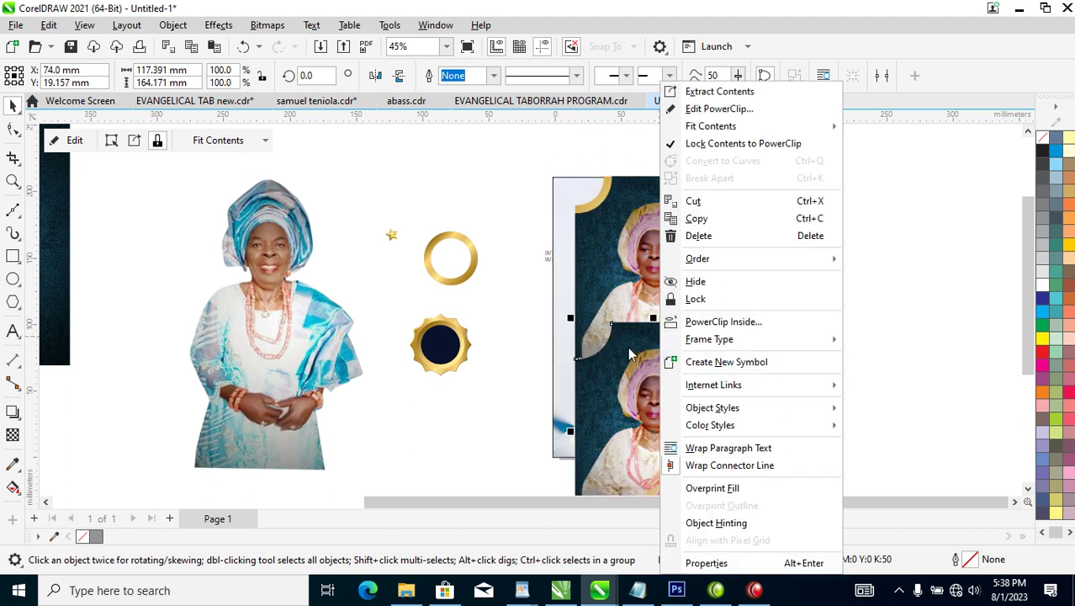
pyautogui.click(668, 376)
# Delete the photos from the lower copy and remove its frame, leaving a plain notched shape.
pyautogui.rightClick(670, 357)
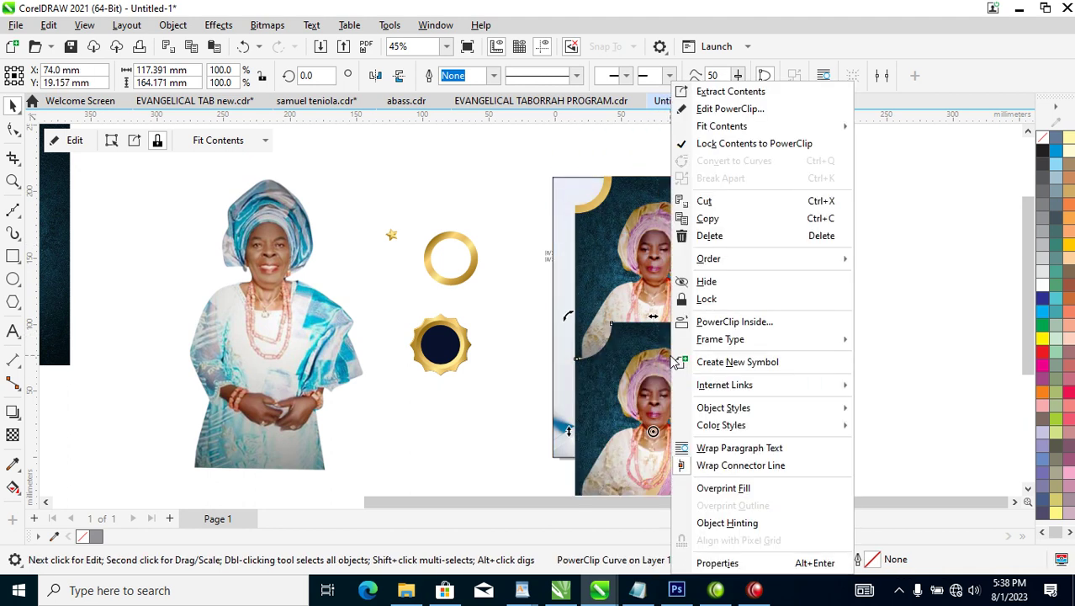
pyautogui.click(729, 92)
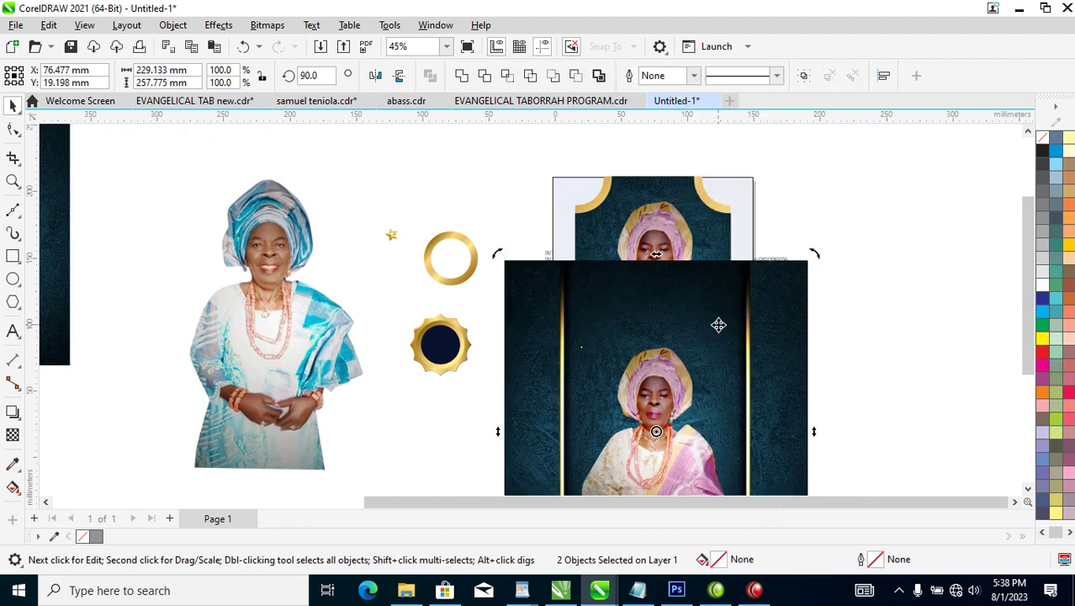
pyautogui.press('Delete')
pyautogui.click(680, 357)
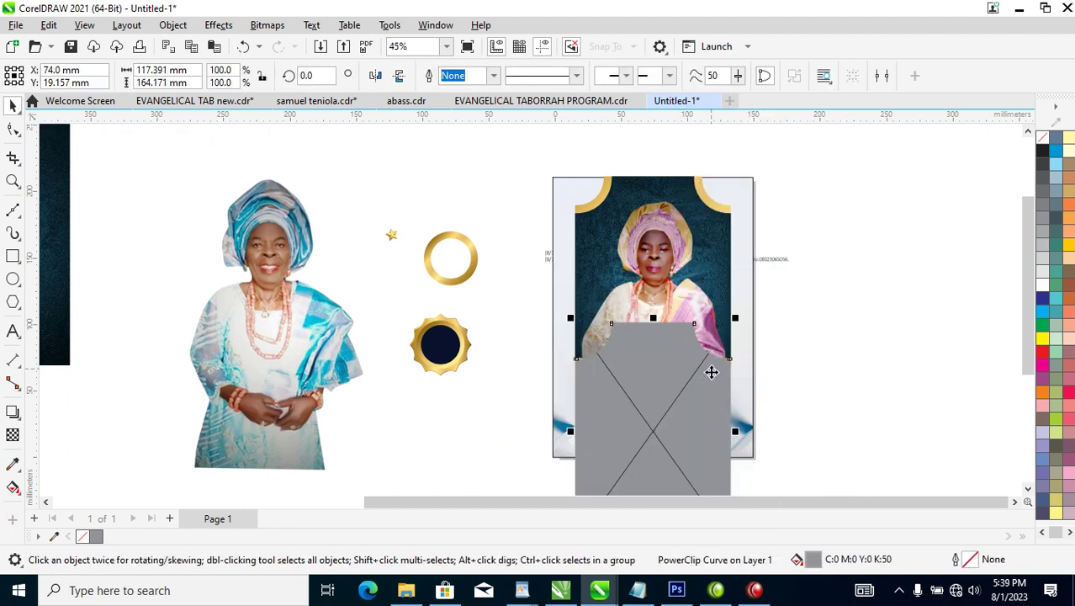
pyautogui.rightClick(670, 345)
pyautogui.moveTo(727, 133)
pyautogui.moveTo(736, 348)
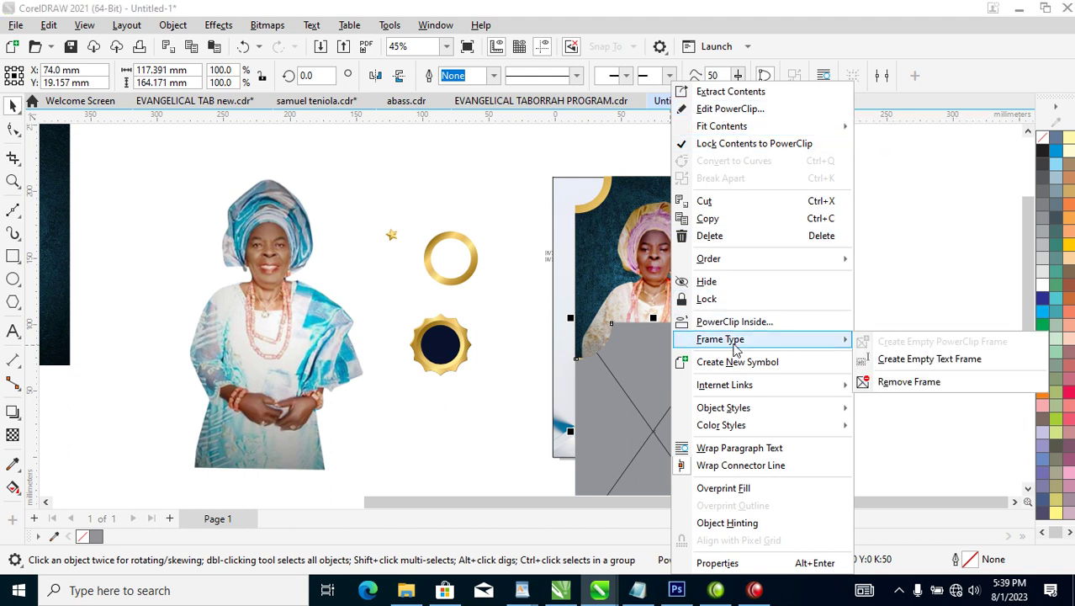
pyautogui.click(910, 382)
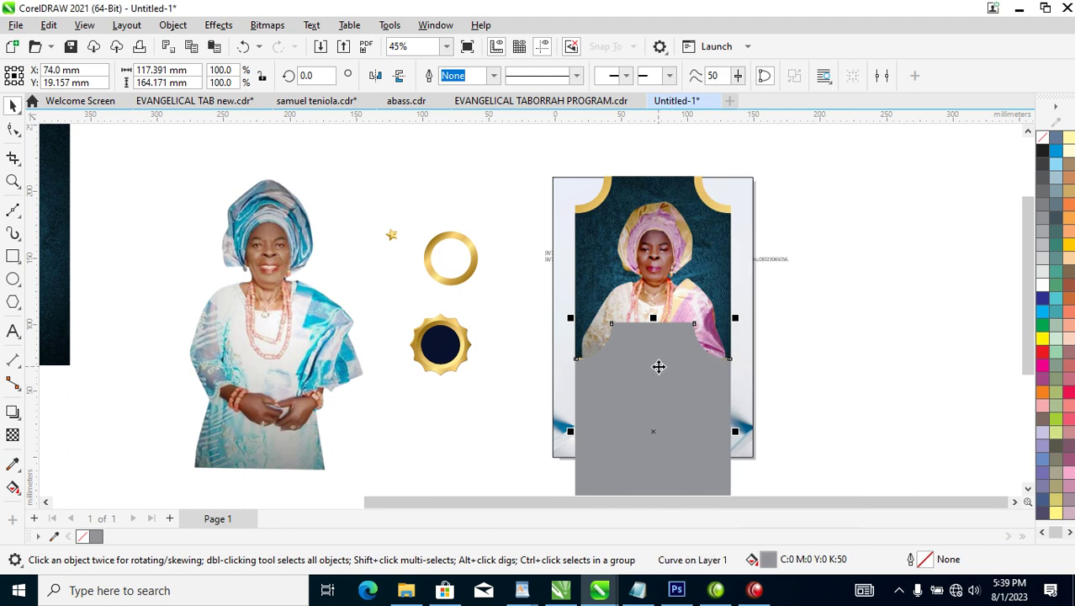
# Give the plain shape the dark navy fill of the navy circle (C90 M82 Y38 K72).
pyautogui.click(440, 340)
pyautogui.moveTo(439, 340); pyautogui.dragTo(678, 388)
pyautogui.click(733, 434)
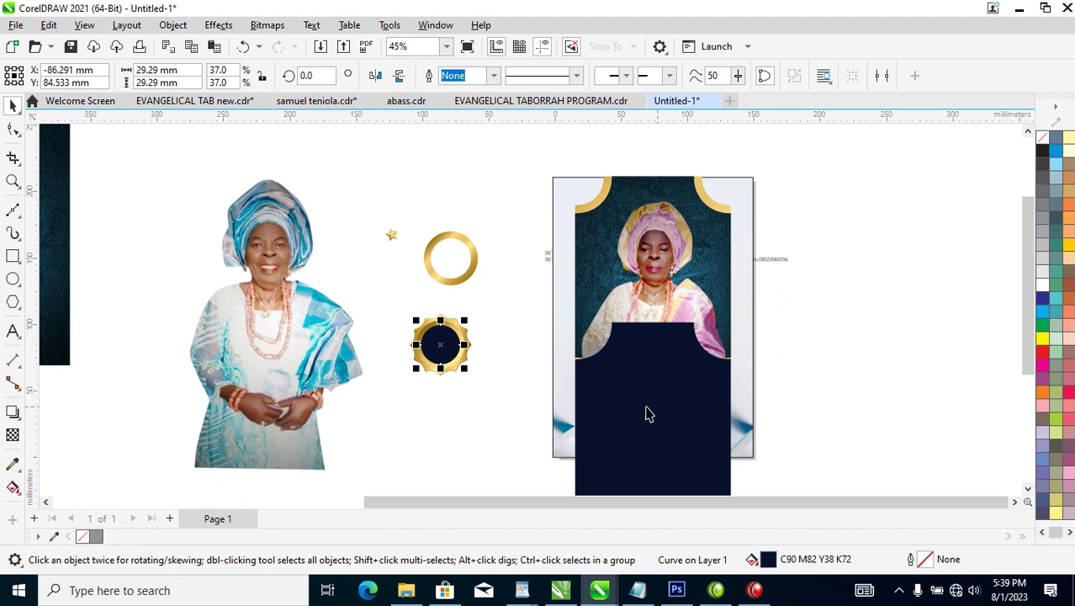
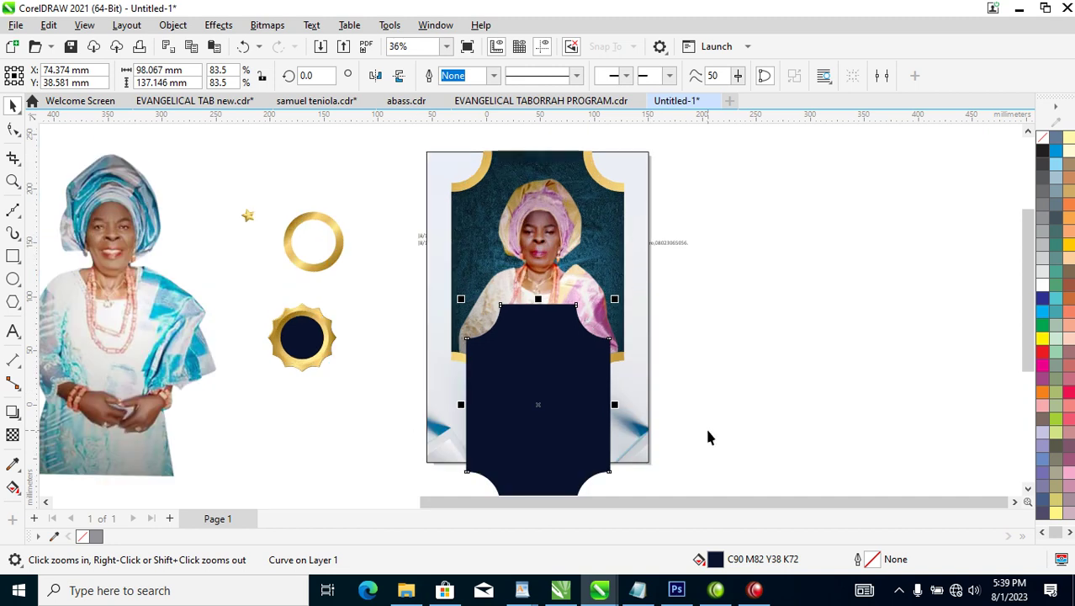
# Shrink the navy frame slightly, leaving a larger copy behind it coloured white.
pyautogui.moveTo(616, 301); pyautogui.dragTo(614, 312)
pyautogui.rightClick(614, 311)
pyautogui.click(530, 354)
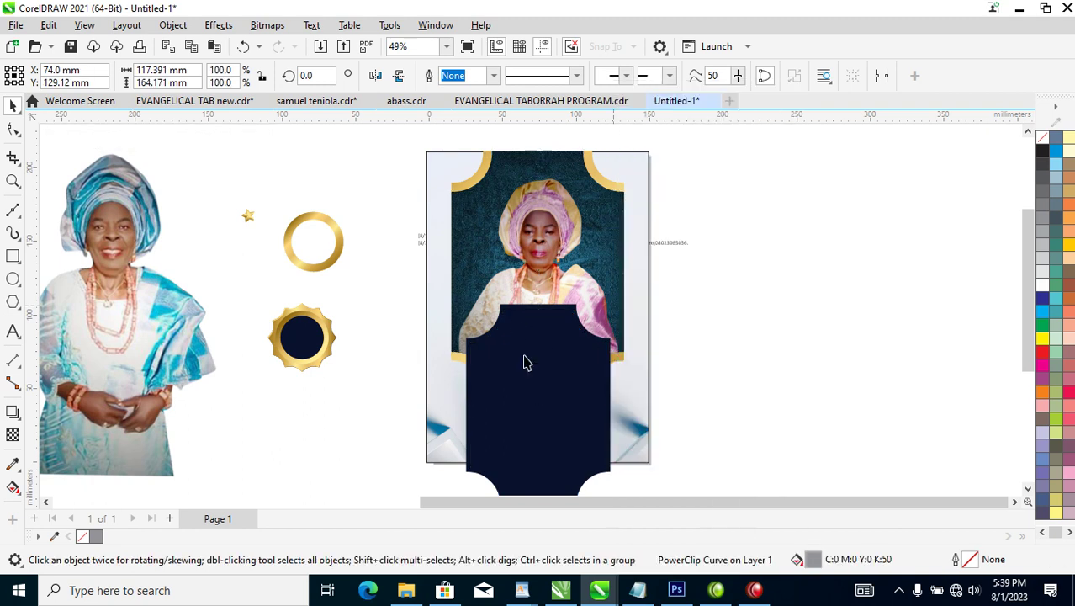
pyautogui.rightClick(1044, 286)
# Draw a thin circle over the navy frame's left scooped corner.
pyautogui.press('z')
pyautogui.moveTo(391, 259); pyautogui.dragTo(637, 454)
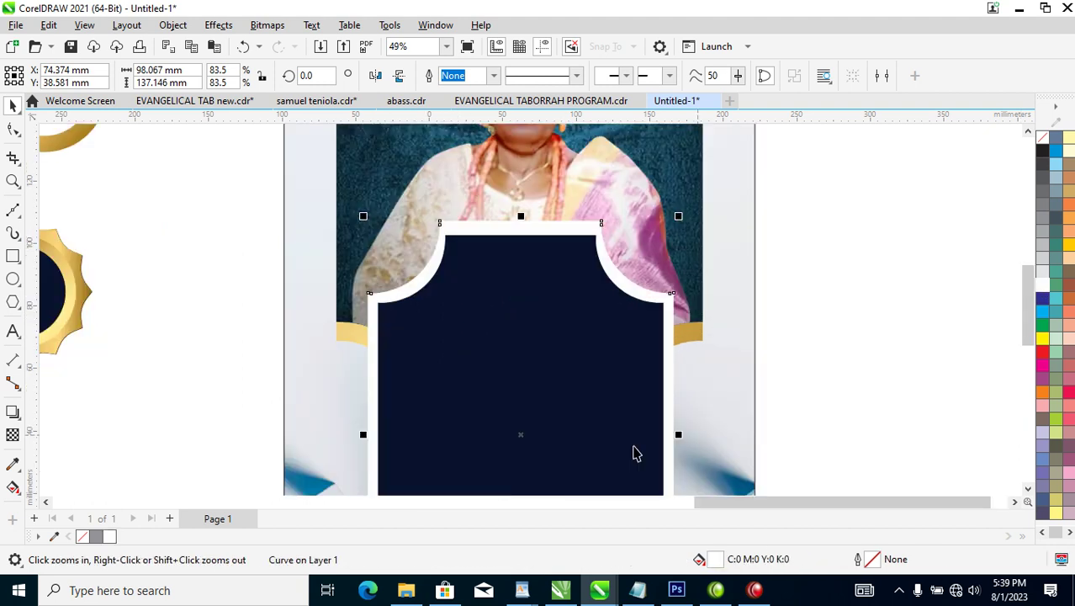
pyautogui.press('space')
pyautogui.click(483, 266)
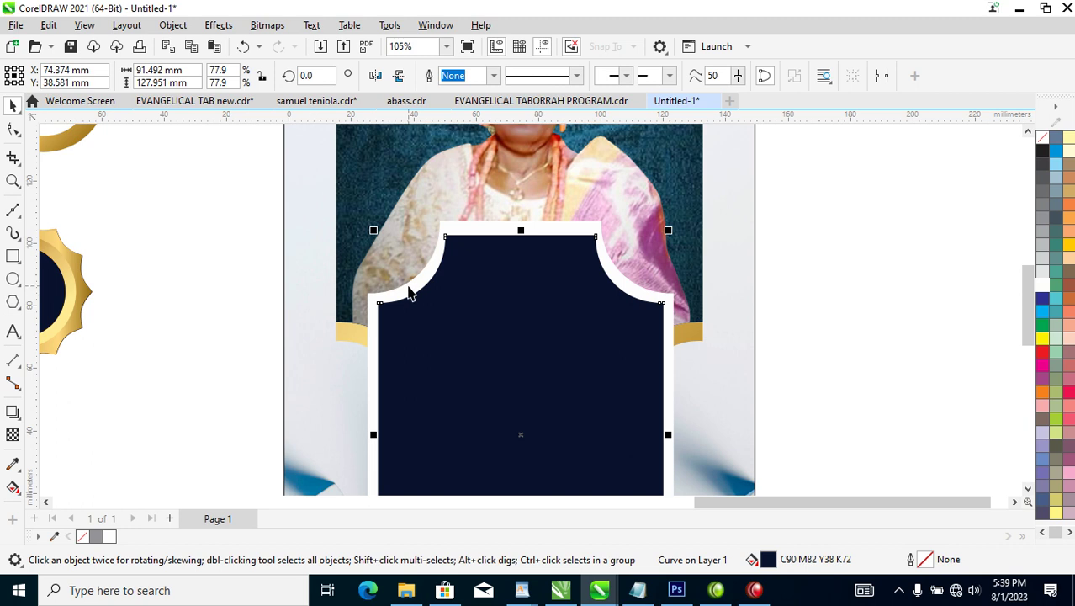
pyautogui.click(12, 283)
pyautogui.moveTo(301, 181); pyautogui.dragTo(401, 246)
pyautogui.press('space')
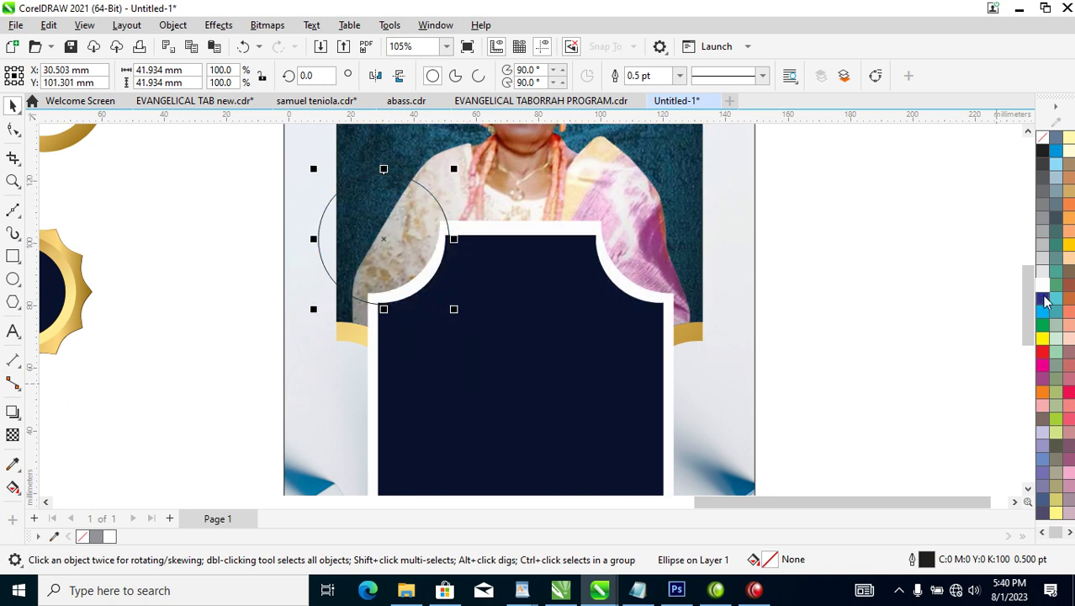
# Give the circle a white outline, fit it to the left corner curve, and copy it to the right corner.
pyautogui.rightClick(1045, 290)
pyautogui.click(984, 298)
pyautogui.moveTo(454, 171); pyautogui.dragTo(461, 173)
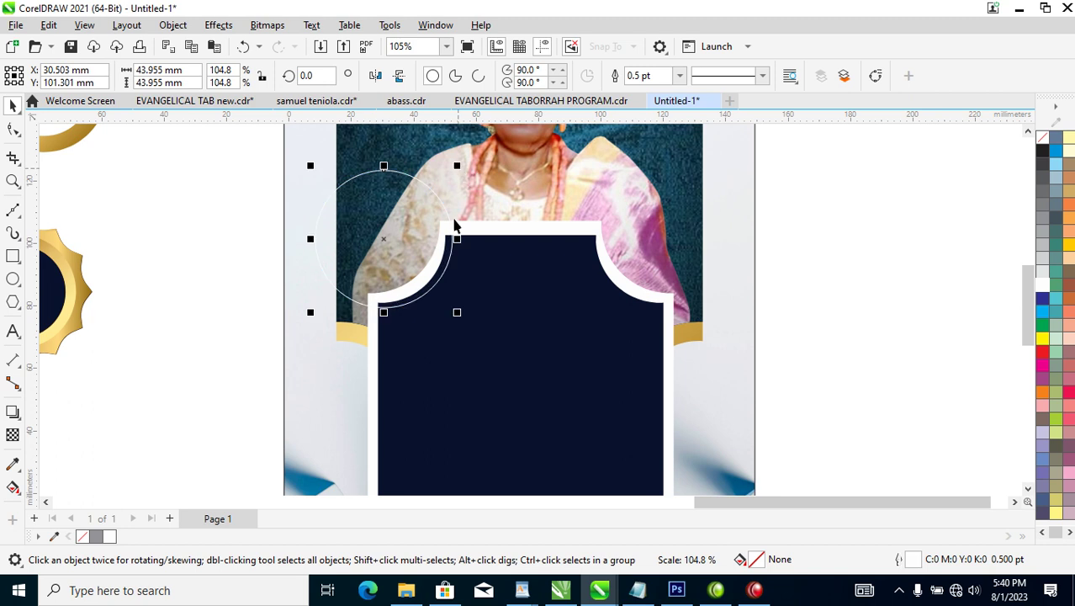
pyautogui.moveTo(445, 262); pyautogui.dragTo(453, 266)
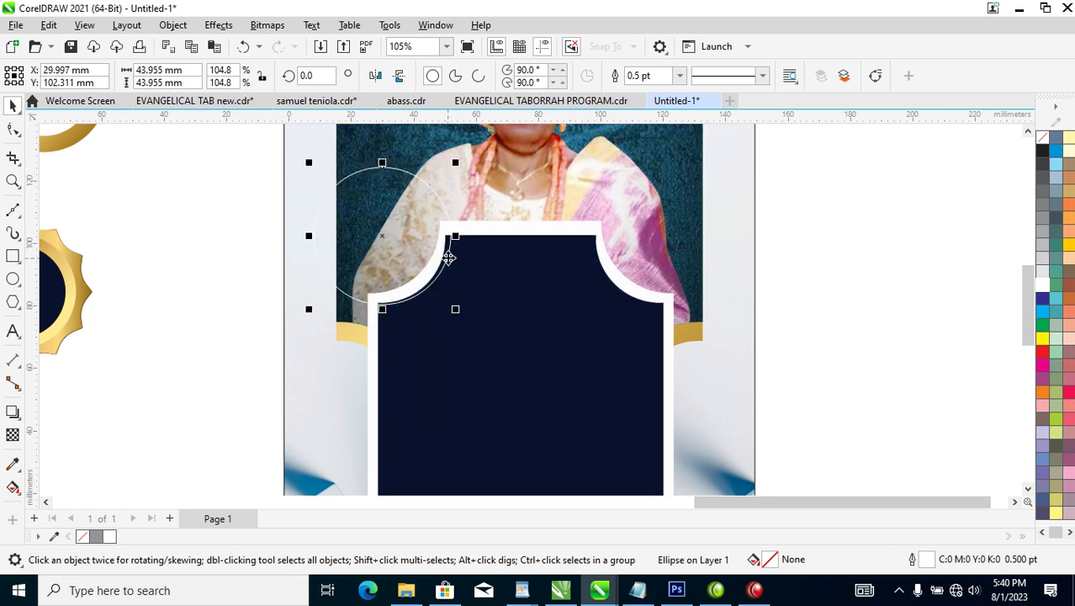
pyautogui.moveTo(447, 255); pyautogui.dragTo(446, 259)
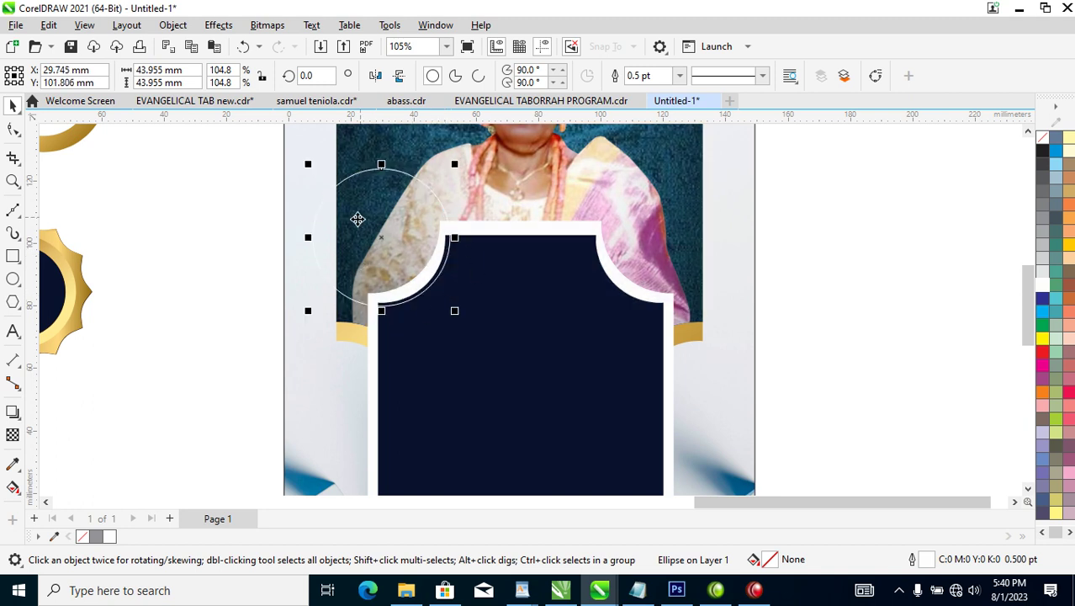
pyautogui.moveTo(395, 245); pyautogui.dragTo(662, 259)
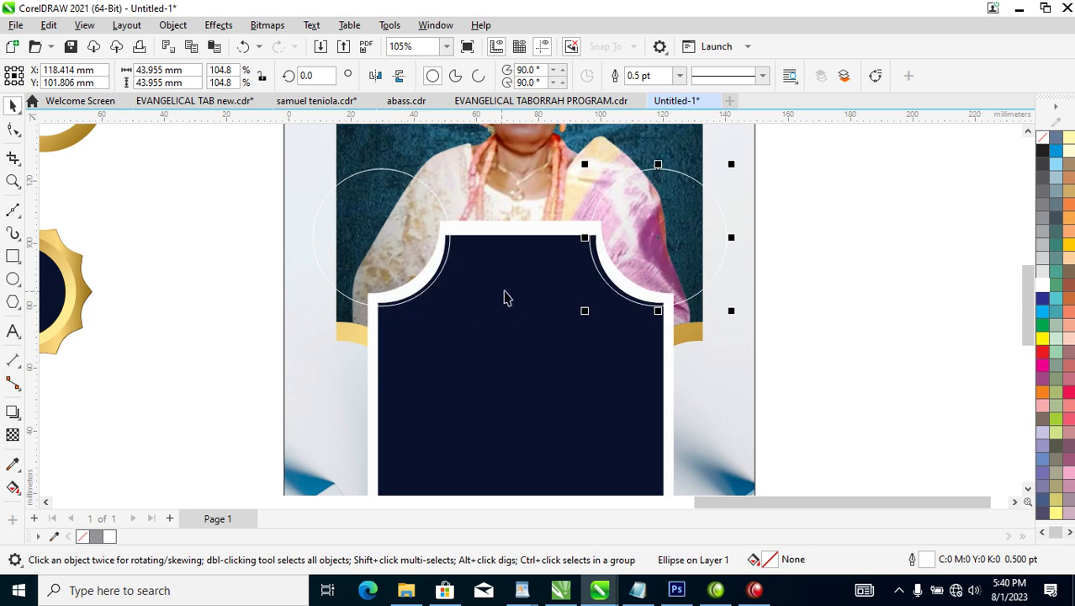
# Delete both circles and the white backing shape, leaving the navy frame unbordered.
pyautogui.keyDown('shift'); pyautogui.click(472, 285); pyautogui.keyUp('shift')
pyautogui.press('Delete')
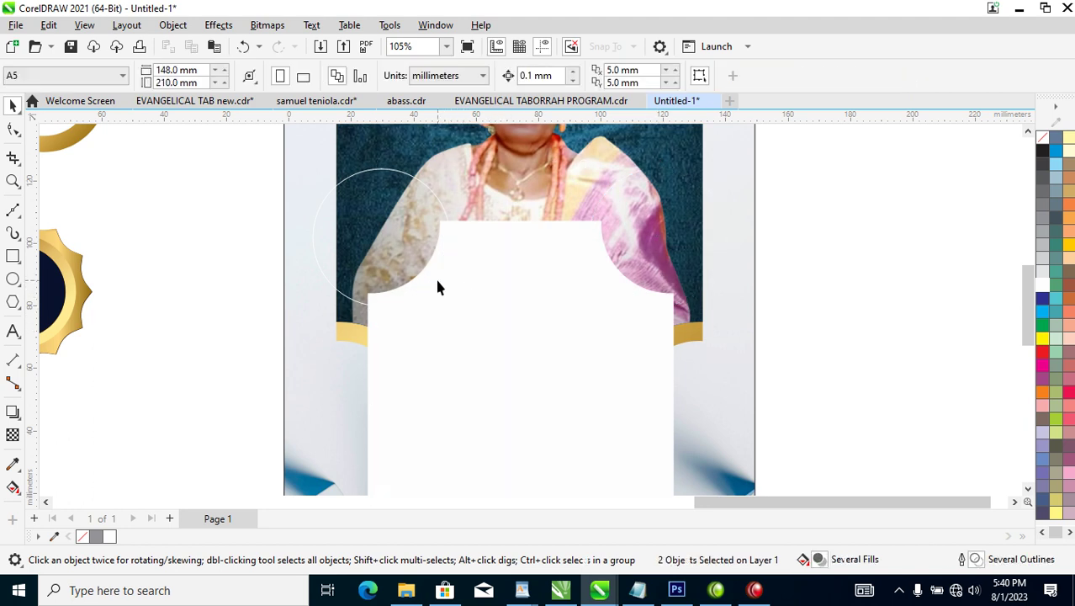
pyautogui.hotkey('ctrl', 'z')
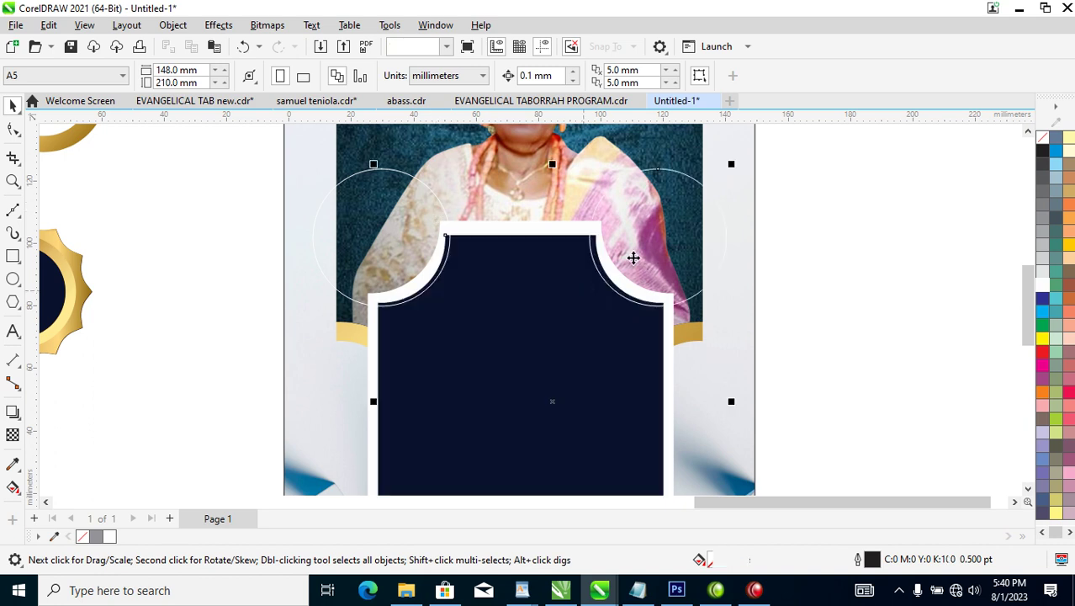
pyautogui.click(678, 206)
pyautogui.keyDown('alt'); pyautogui.click(678, 207); pyautogui.keyUp('alt')
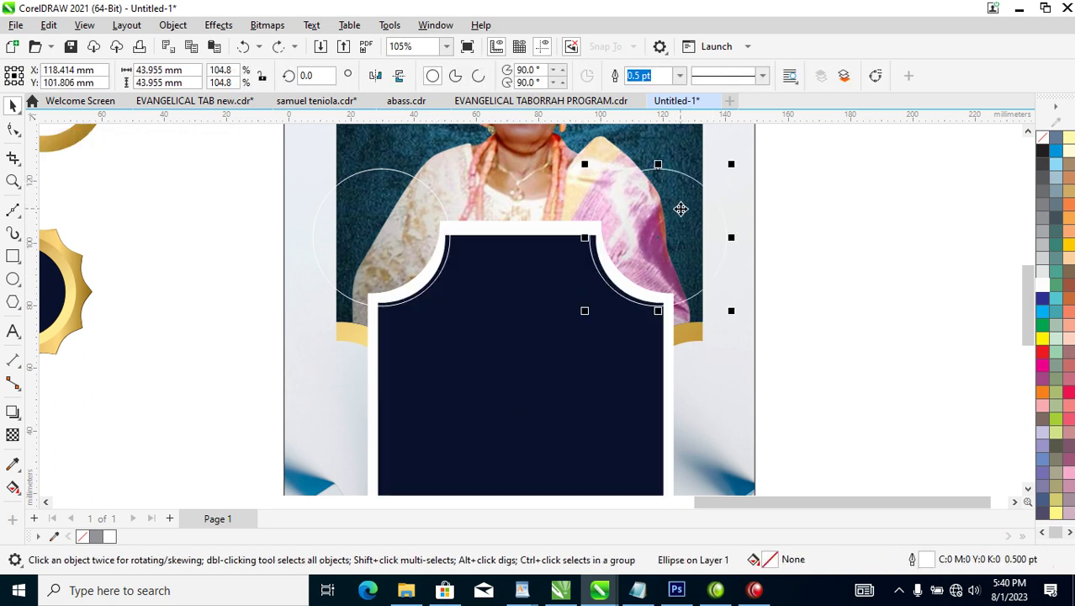
pyautogui.press('Delete')
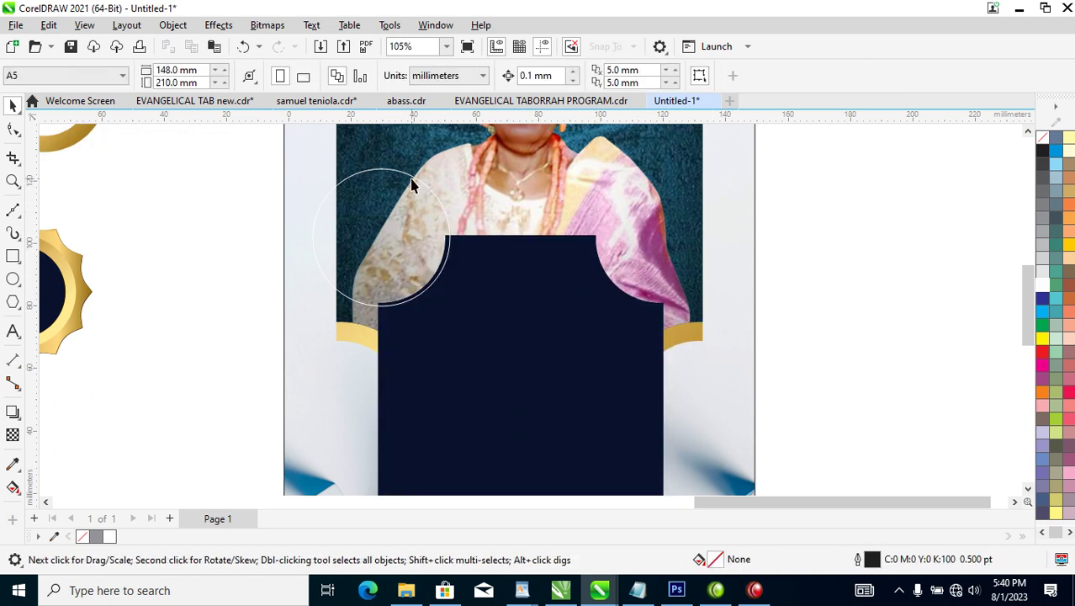
pyautogui.click(644, 338)
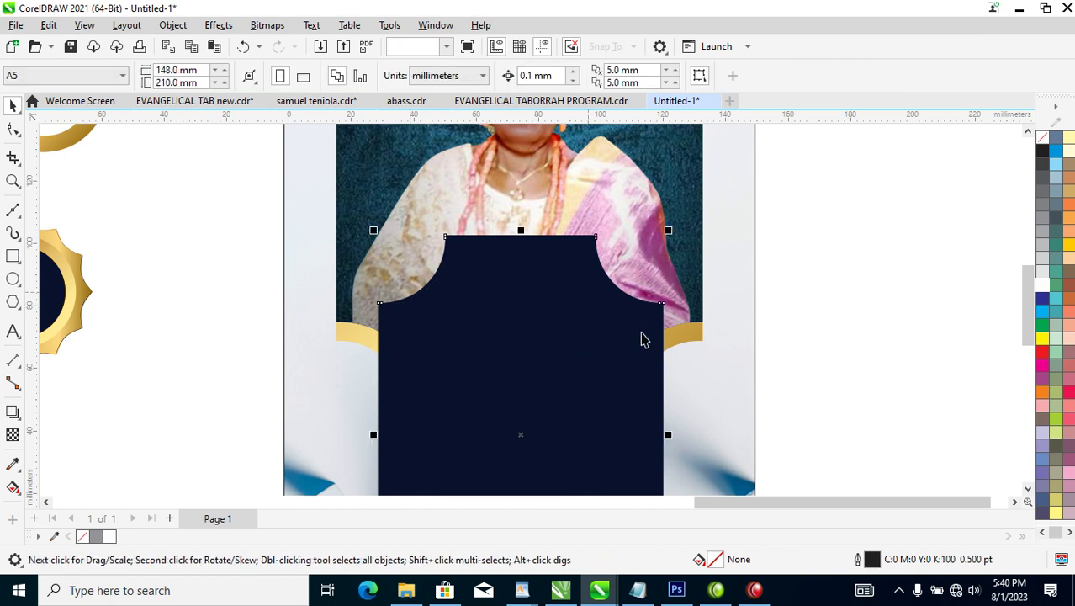
pyautogui.rightClick(1043, 288)
# Give the navy frame a white outline 8 pt wide, after trying 17 pt and 13 pt.
pyautogui.click(997, 294)
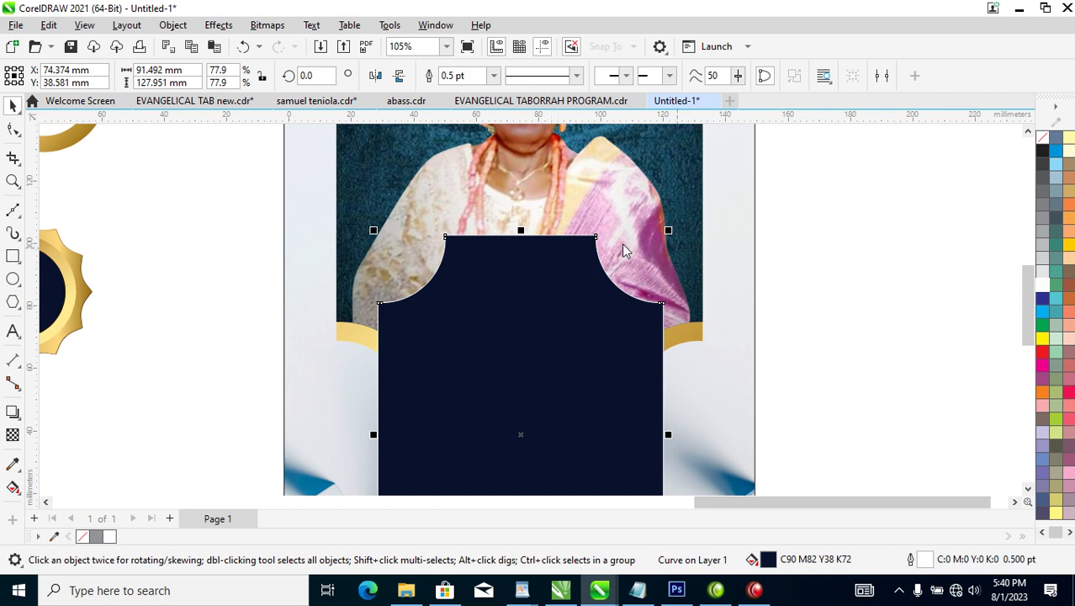
pyautogui.press('F12')
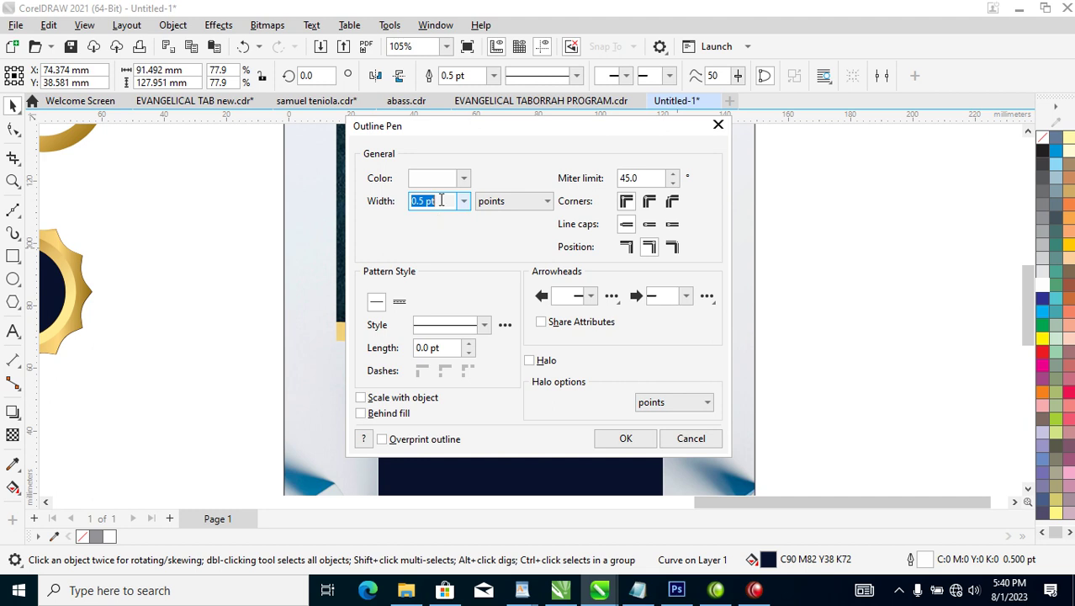
pyautogui.write('1')
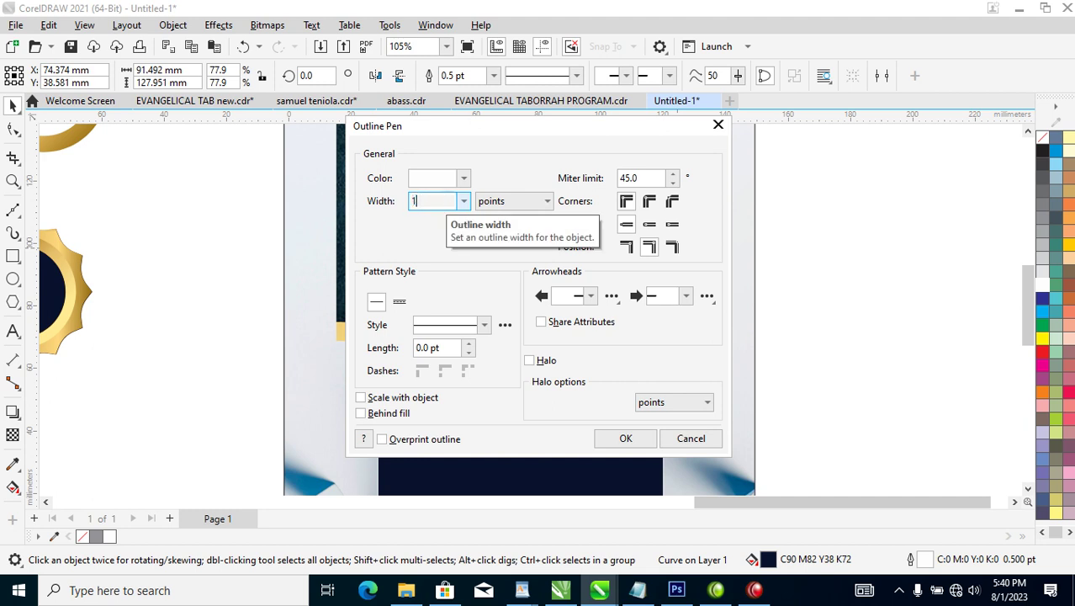
pyautogui.write('7')
pyautogui.press('Return')
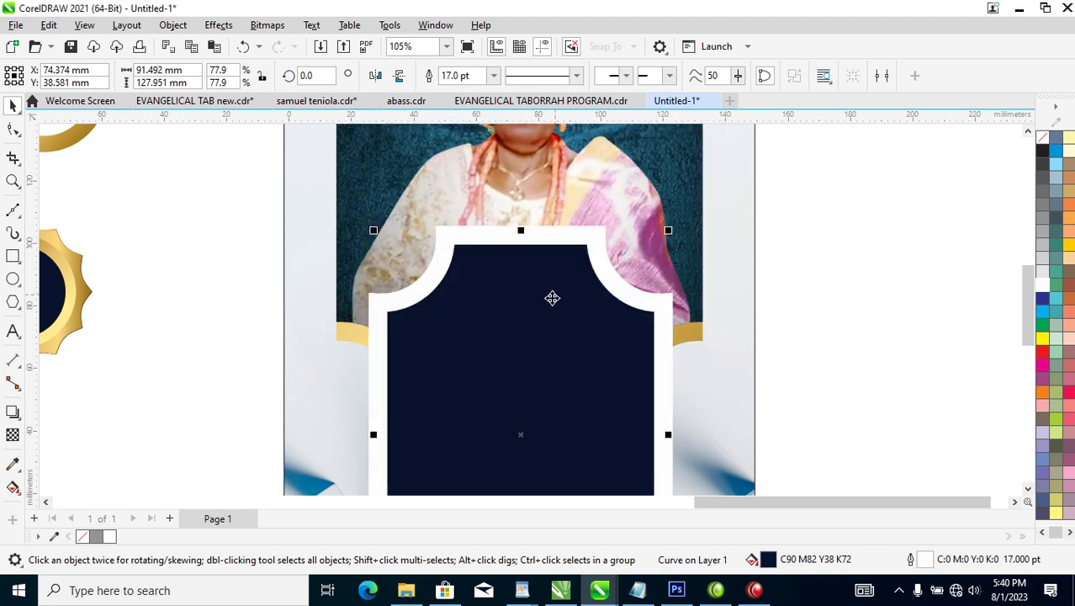
pyautogui.press('F12')
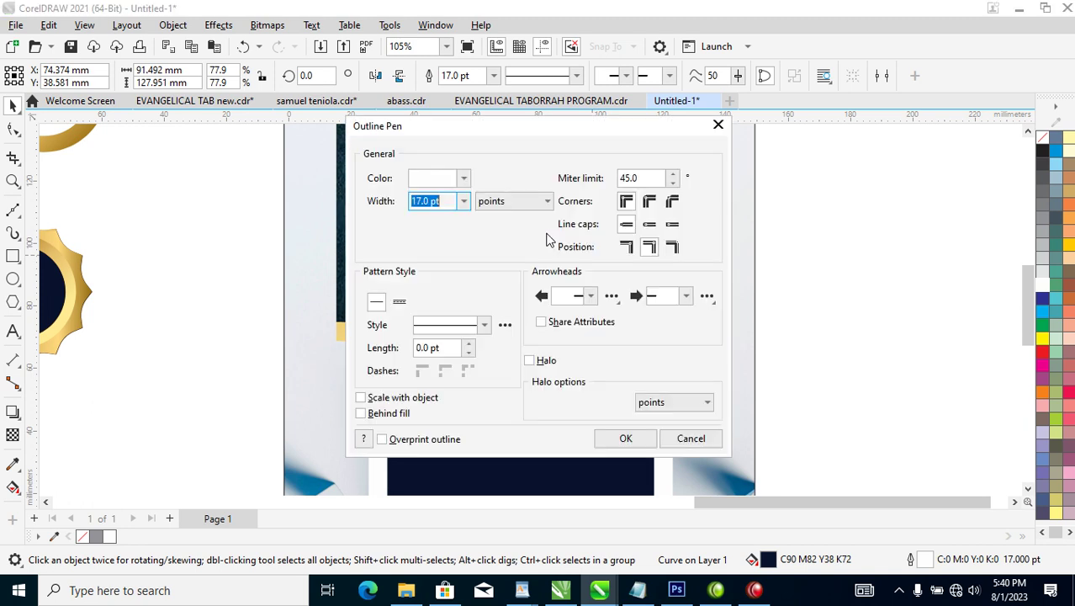
pyautogui.write('1')
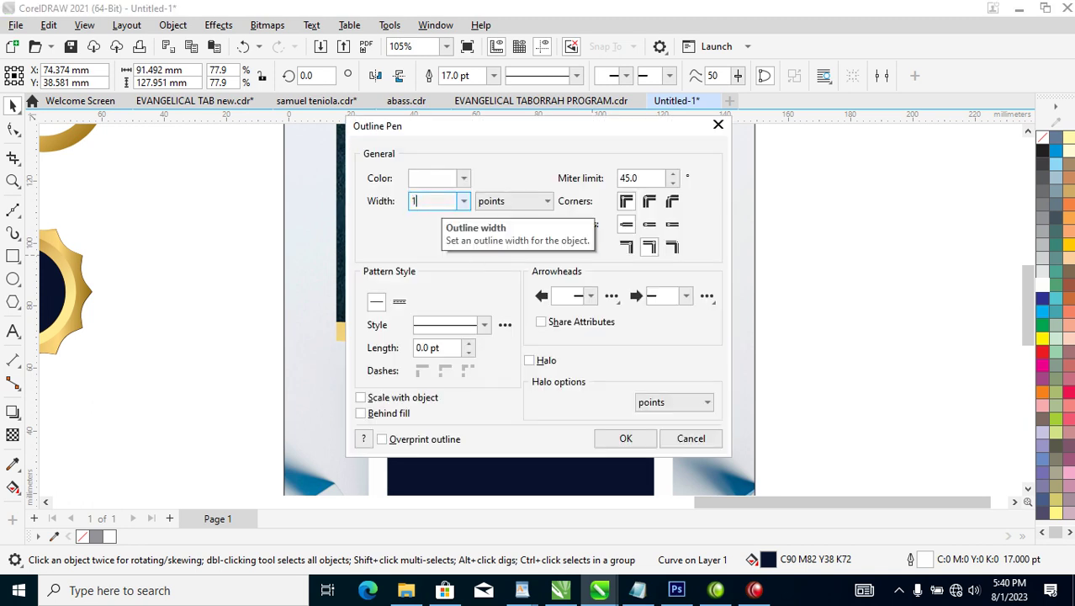
pyautogui.press('Return')
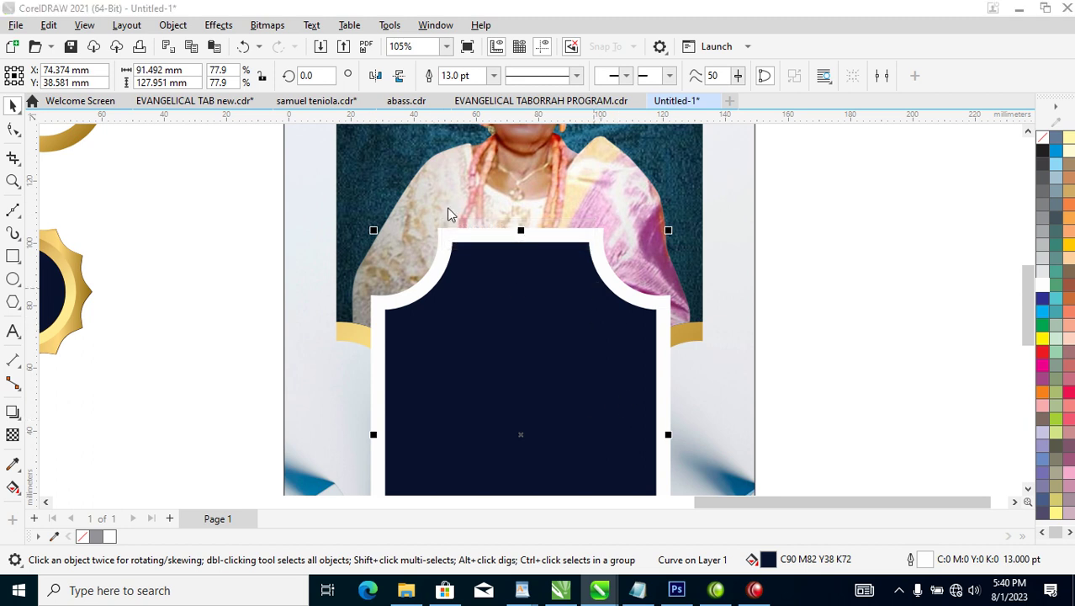
pyautogui.press('F12')
pyautogui.write('8')
pyautogui.press('Return')
pyautogui.scroll(-5, 633, 375)
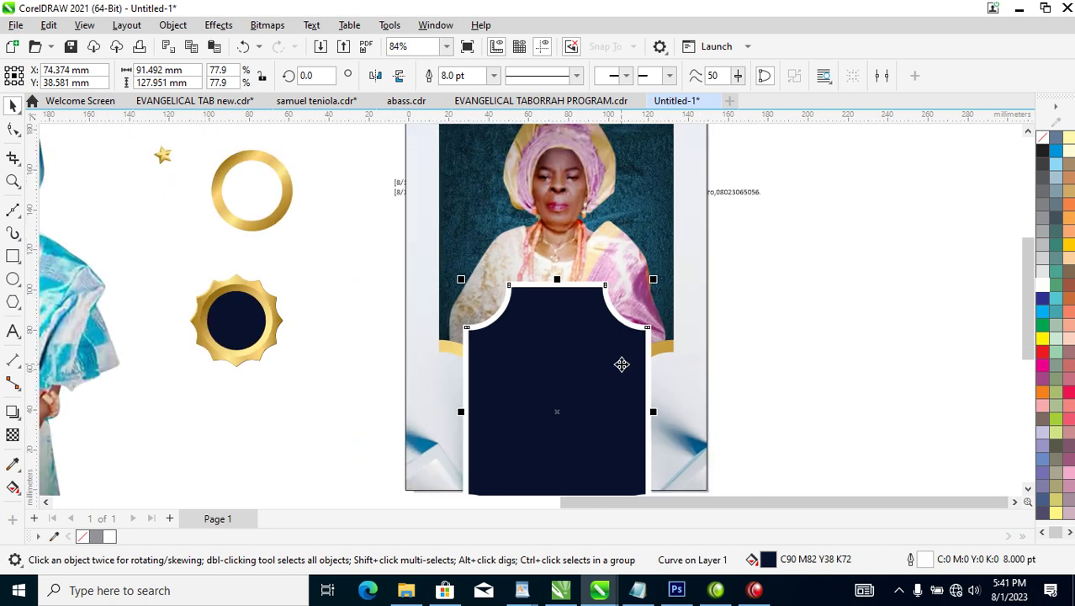
# Convert the navy frame's white outline into a separate border object.
pyautogui.press('z')
pyautogui.moveTo(352, 205); pyautogui.dragTo(764, 488)
pyautogui.click(173, 25)
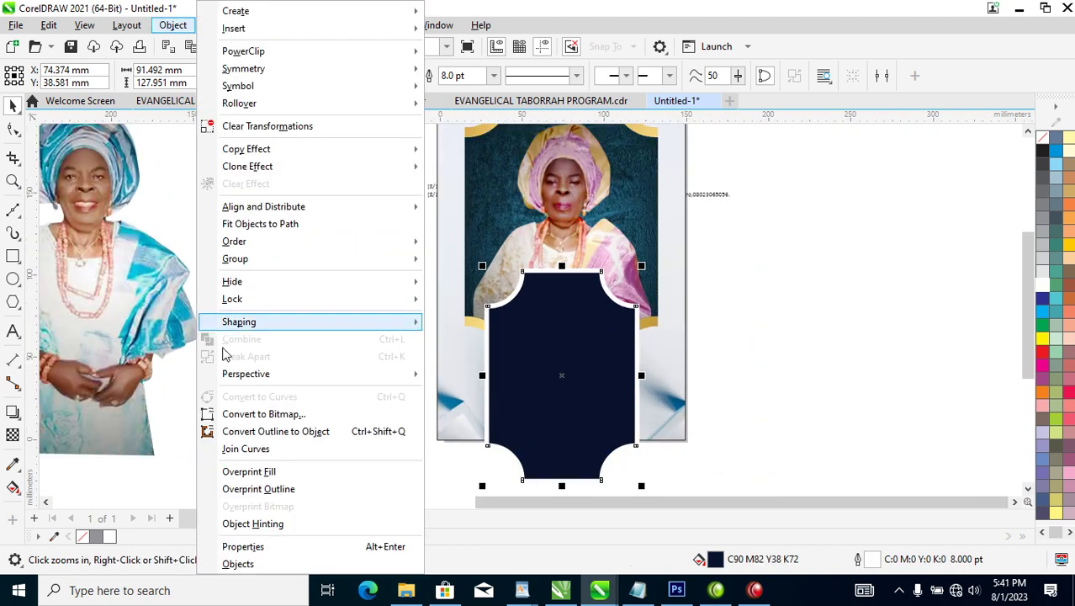
pyautogui.click(293, 432)
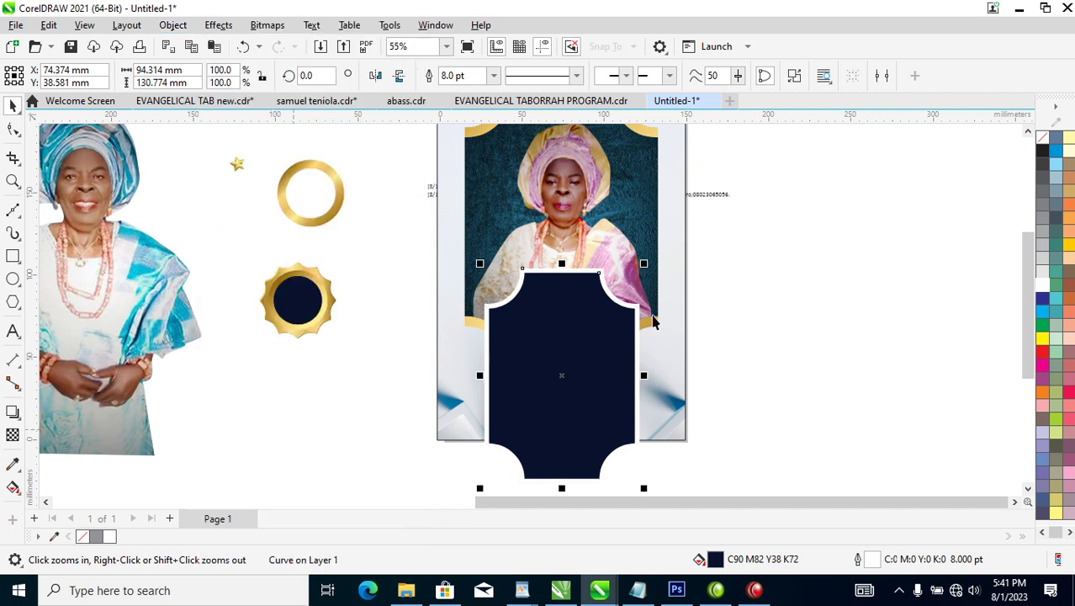
pyautogui.click(799, 183)
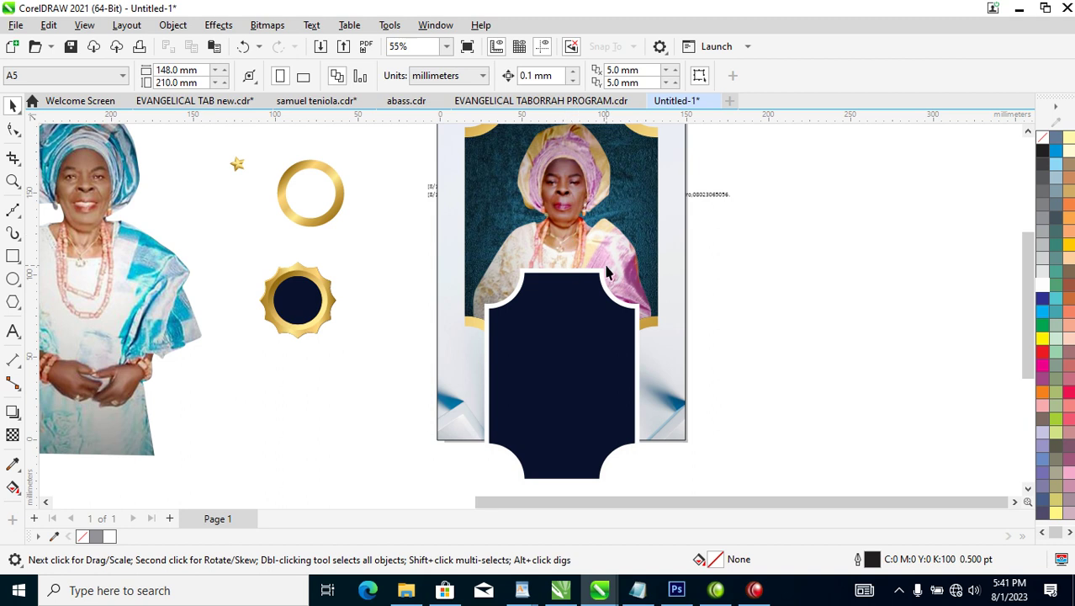
pyautogui.click(603, 278)
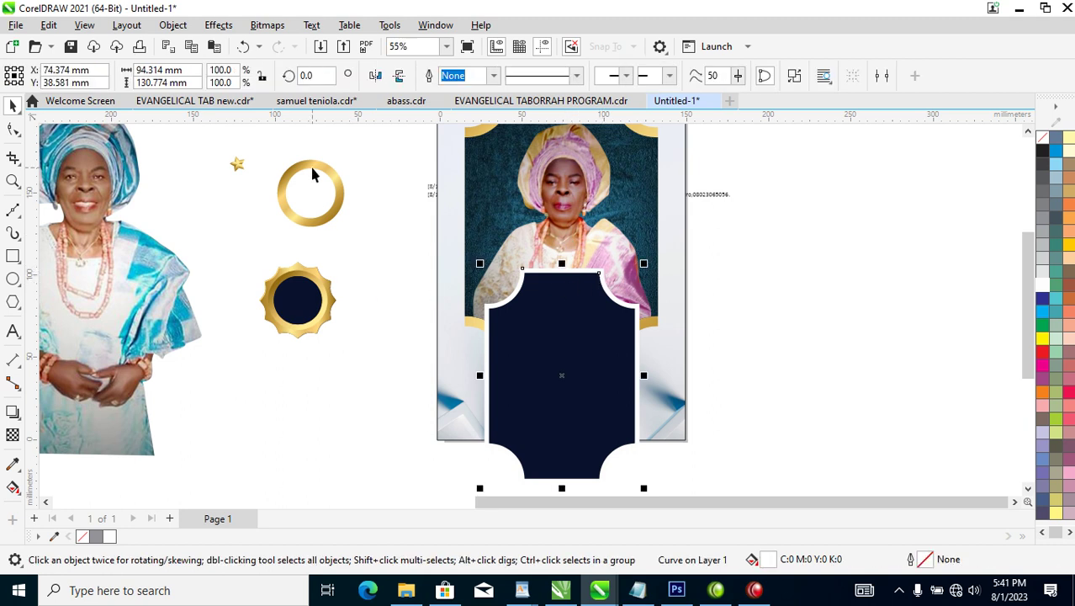
# Copy all of the gold ring's properties onto the border to make it gold.
pyautogui.moveTo(312, 174); pyautogui.dragTo(556, 271)
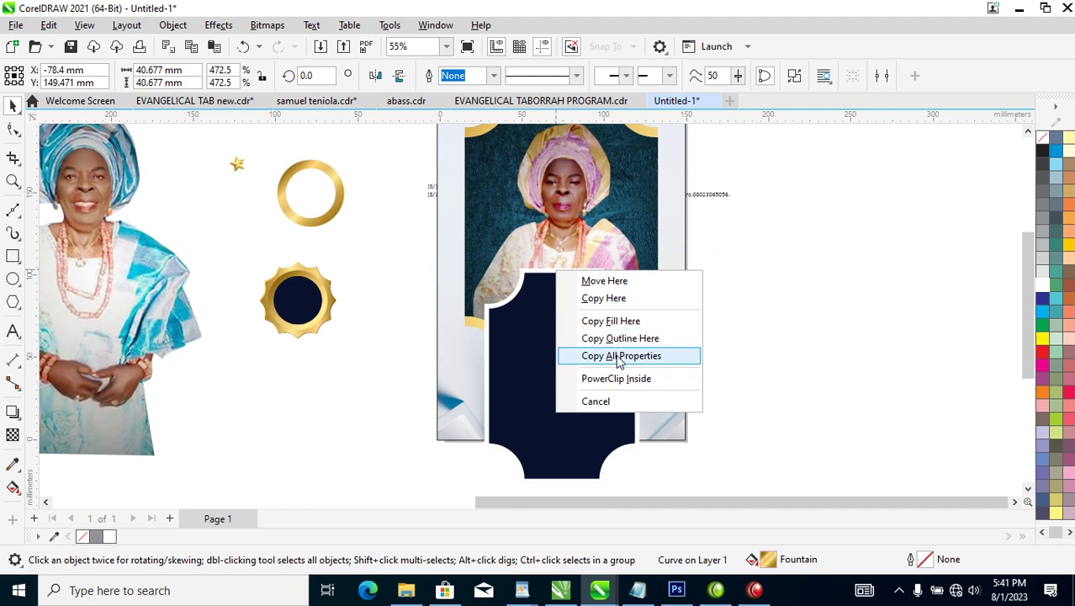
pyautogui.click(620, 356)
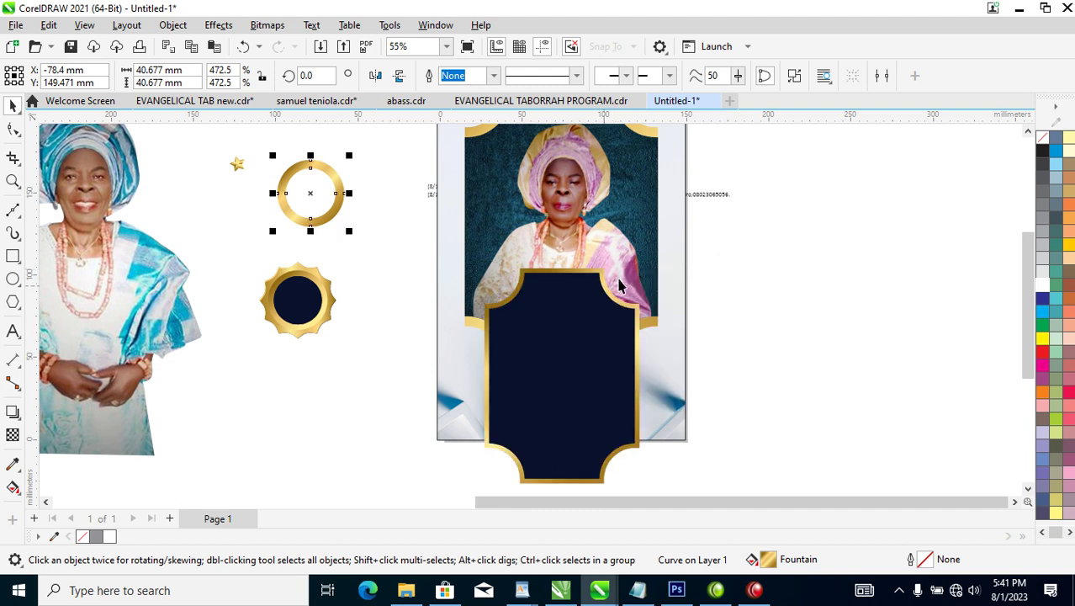
pyautogui.click(581, 307)
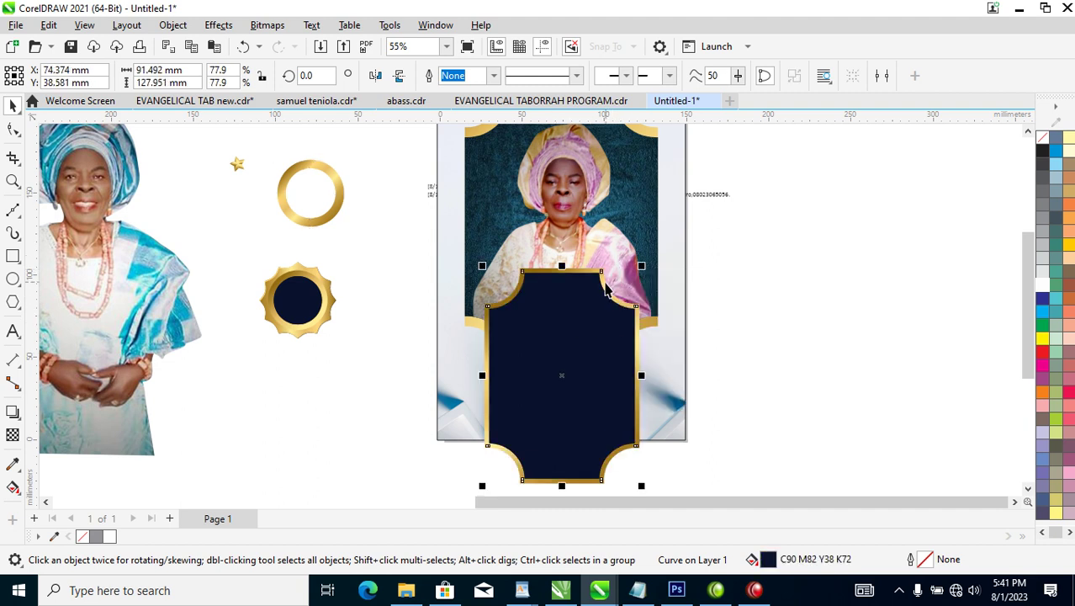
pyautogui.scroll(-2, 577, 268)
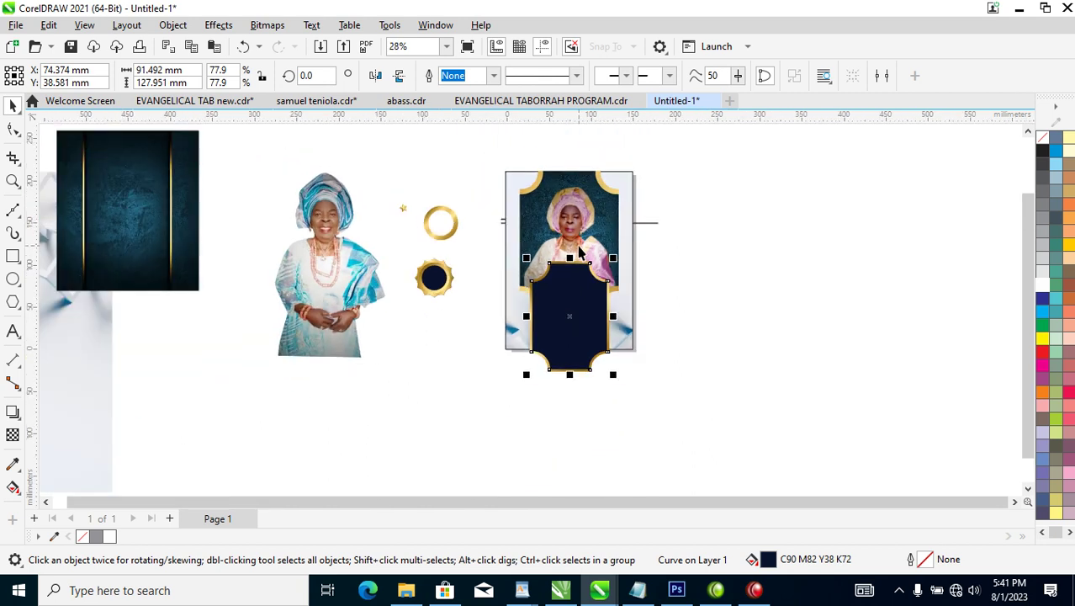
# Paste the lattice background image, shrink it to about 59%, and place it over the framed photo.
pyautogui.press('z')
pyautogui.moveTo(108, 174); pyautogui.dragTo(828, 368)
pyautogui.hotkey('ctrl', 'v')
pyautogui.rightClick(830, 368)
pyautogui.click(792, 257)
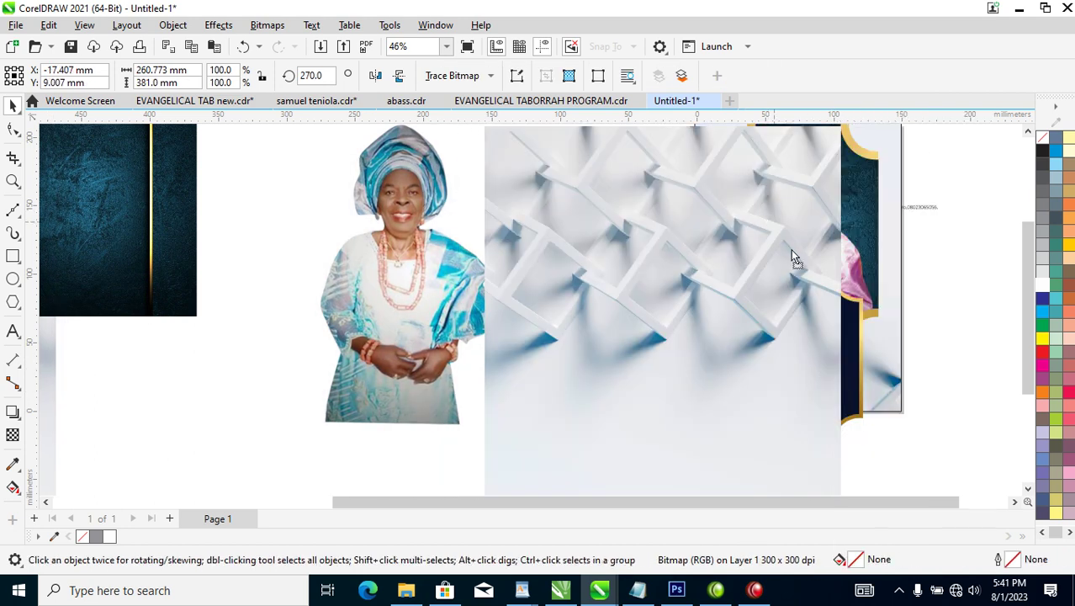
pyautogui.moveTo(791, 256); pyautogui.dragTo(833, 335)
pyautogui.moveTo(889, 207); pyautogui.dragTo(806, 310)
pyautogui.moveTo(733, 401); pyautogui.dragTo(813, 349)
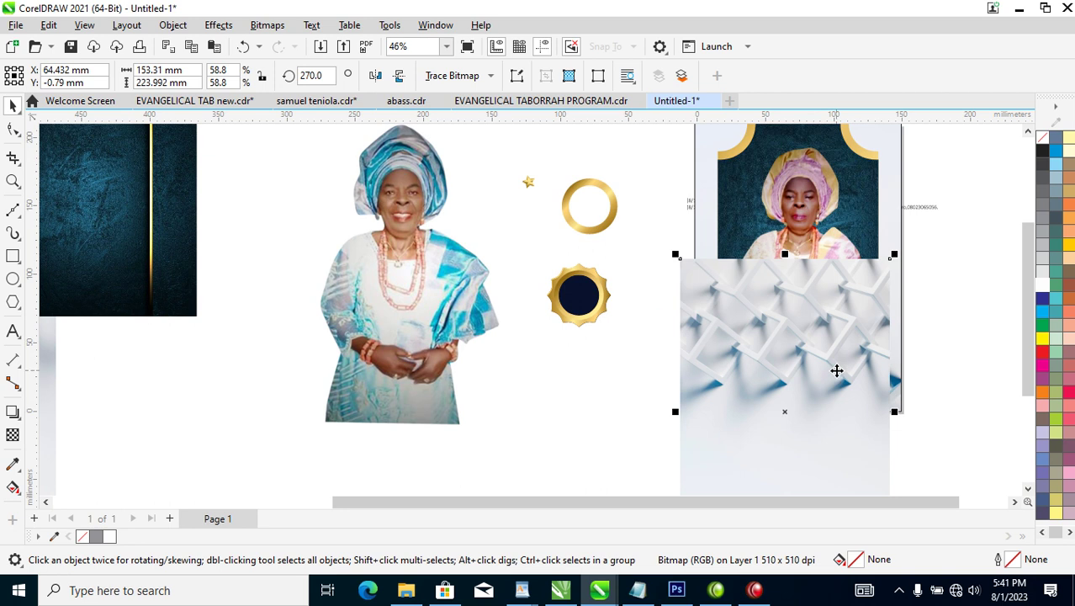
# Convert the lattice image to a Grayscale (8-bit) bitmap.
pyautogui.hotkey('alt', 'b')
pyautogui.press('Return')
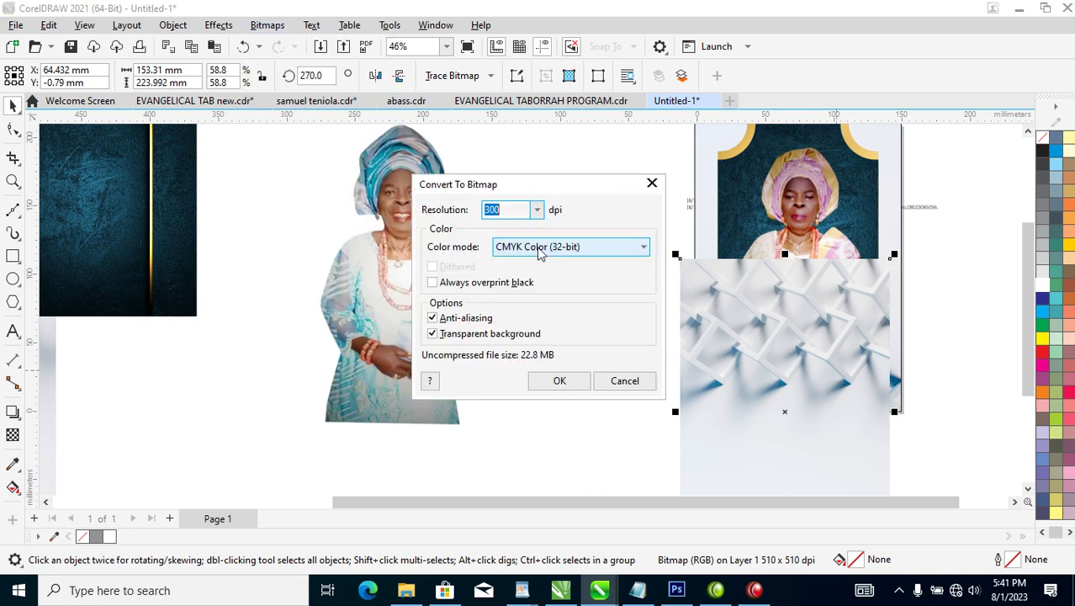
pyautogui.click(635, 247)
pyautogui.click(531, 287)
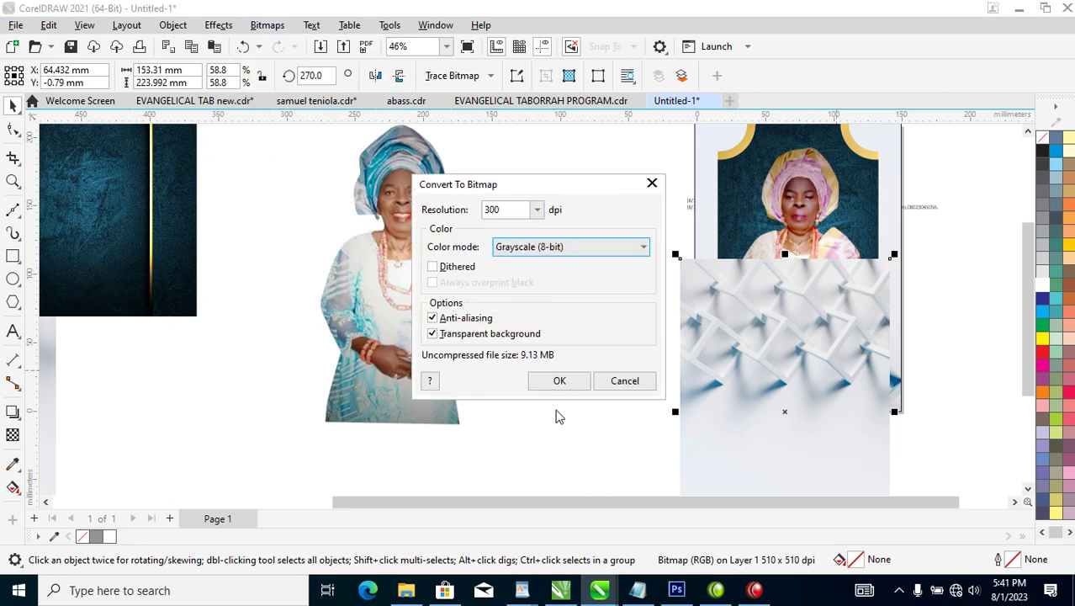
pyautogui.click(559, 382)
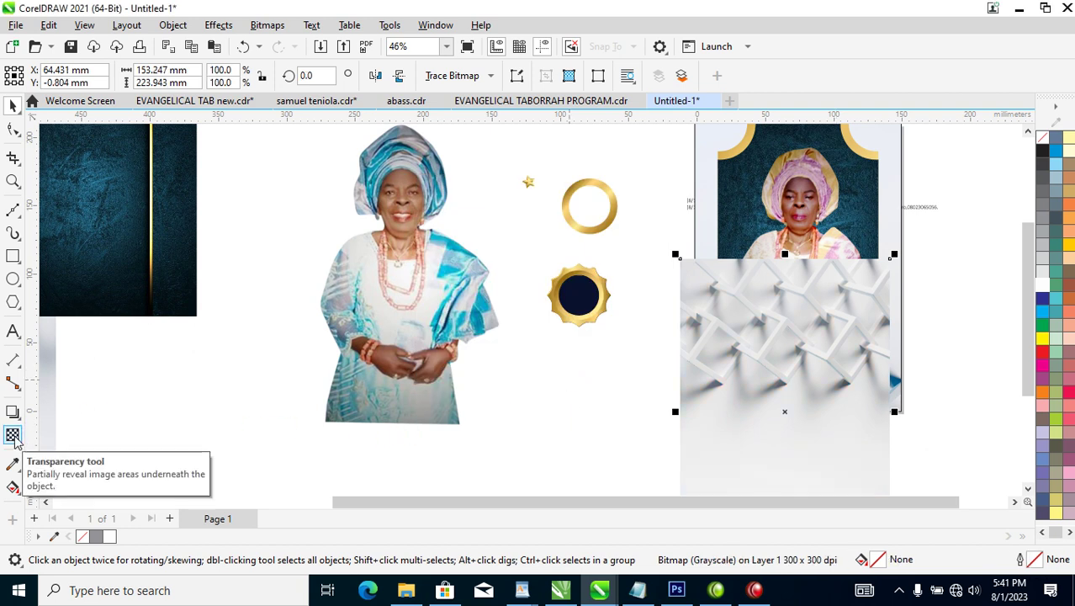
# Set the grayscale bitmap's transparency blend mode to Multiply, after trying Subtract and Screen.
pyautogui.click(13, 435)
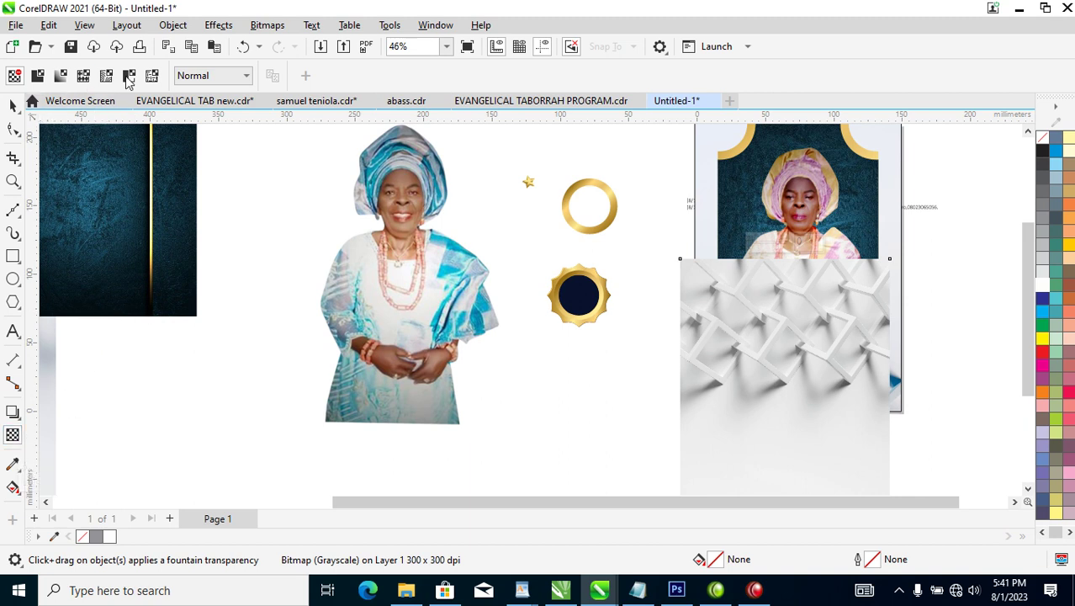
pyautogui.click(247, 76)
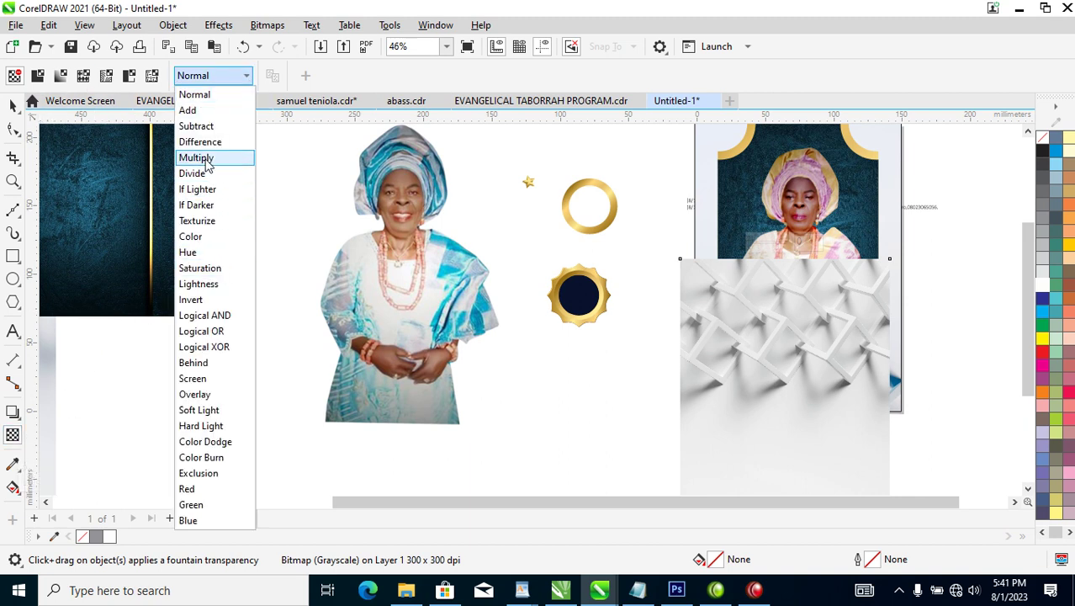
pyautogui.click(196, 126)
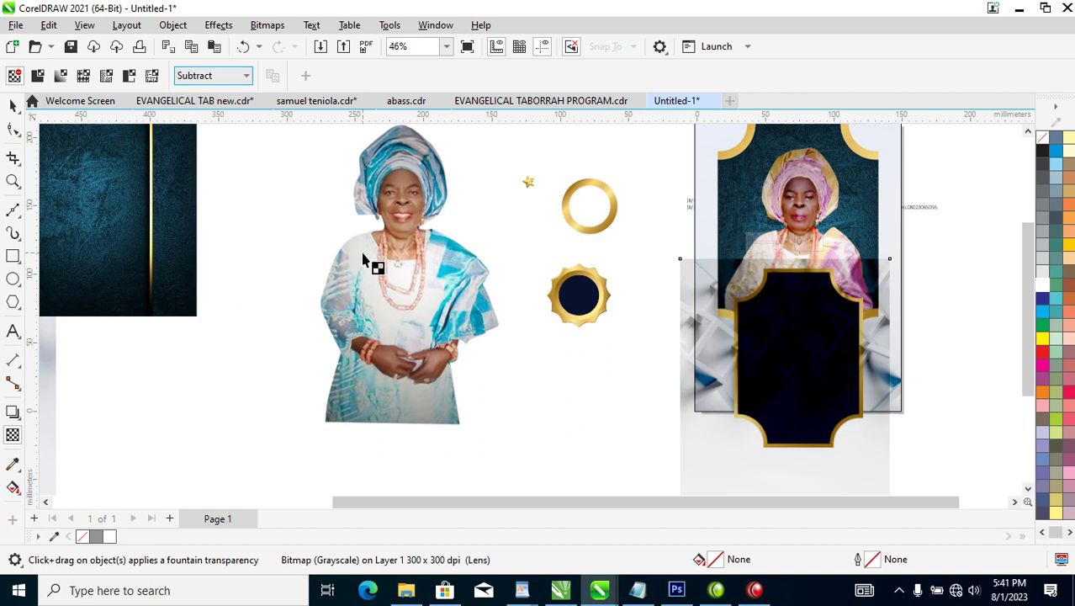
pyautogui.click(248, 76)
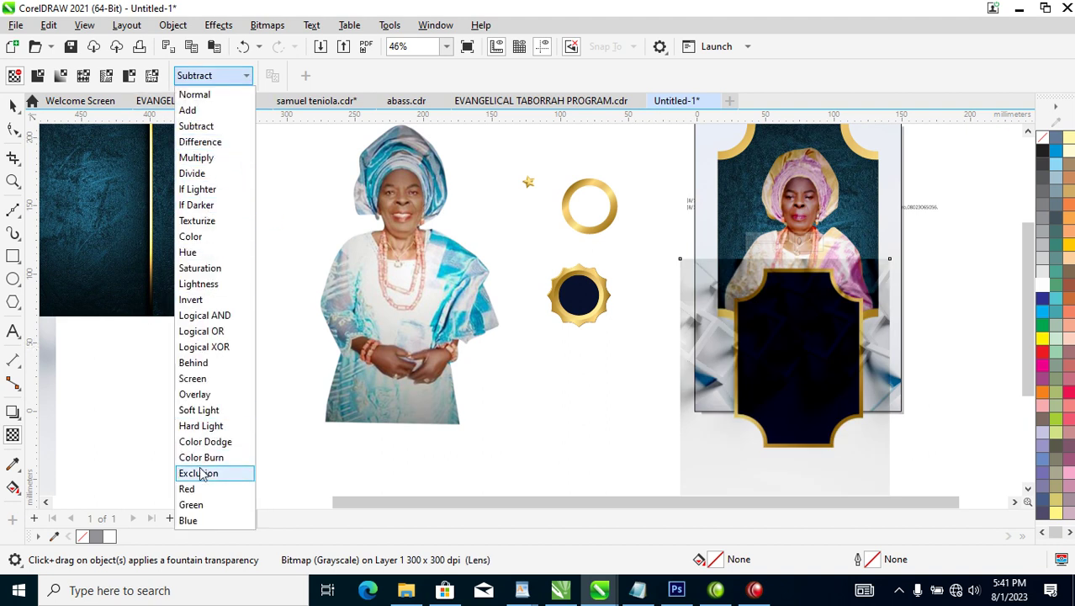
pyautogui.click(205, 380)
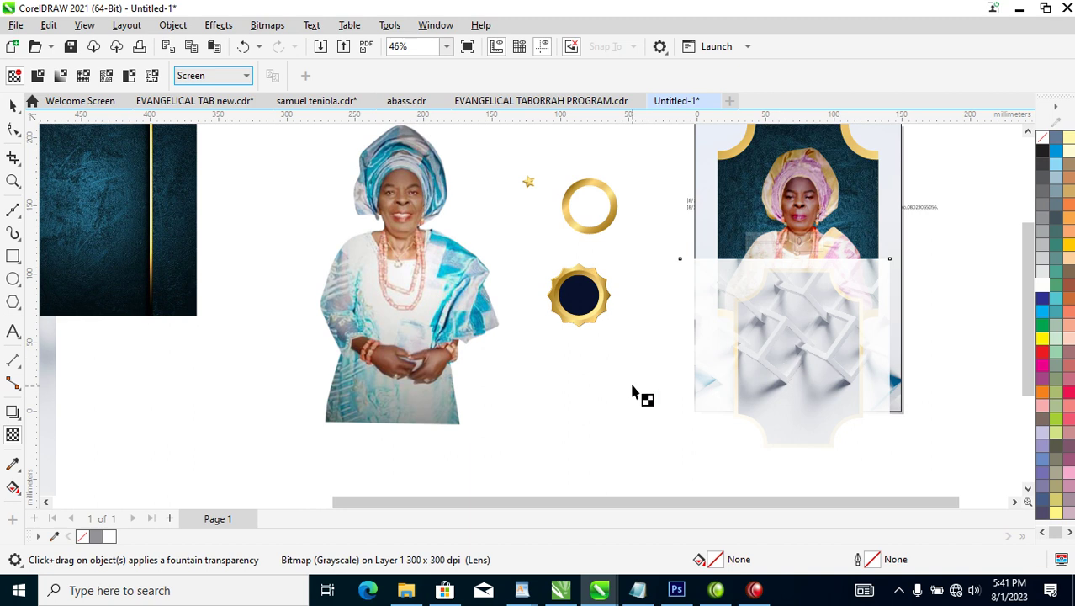
pyautogui.click(247, 80)
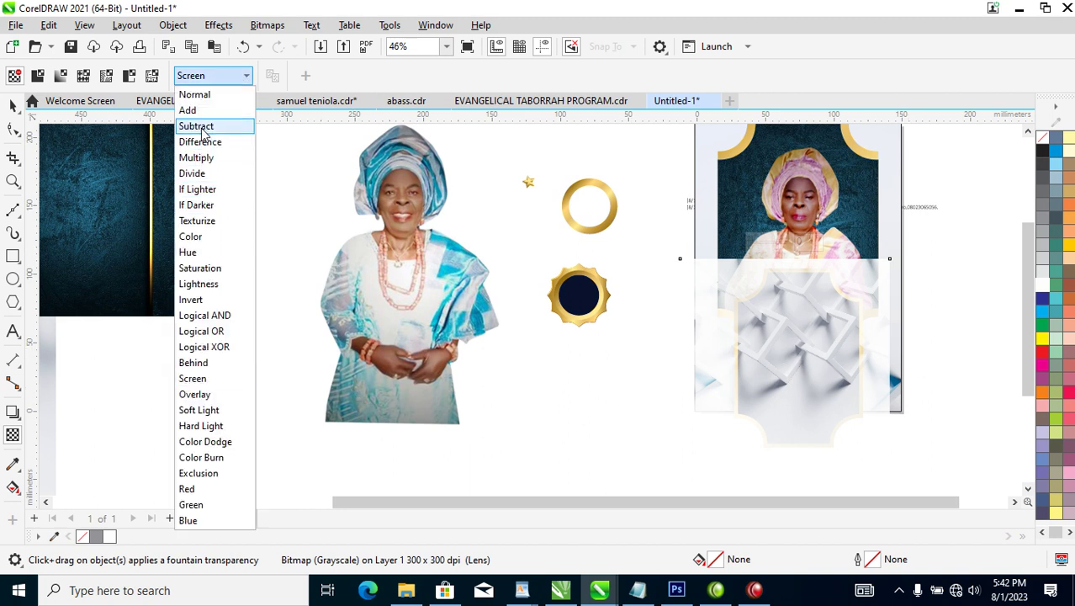
pyautogui.click(196, 157)
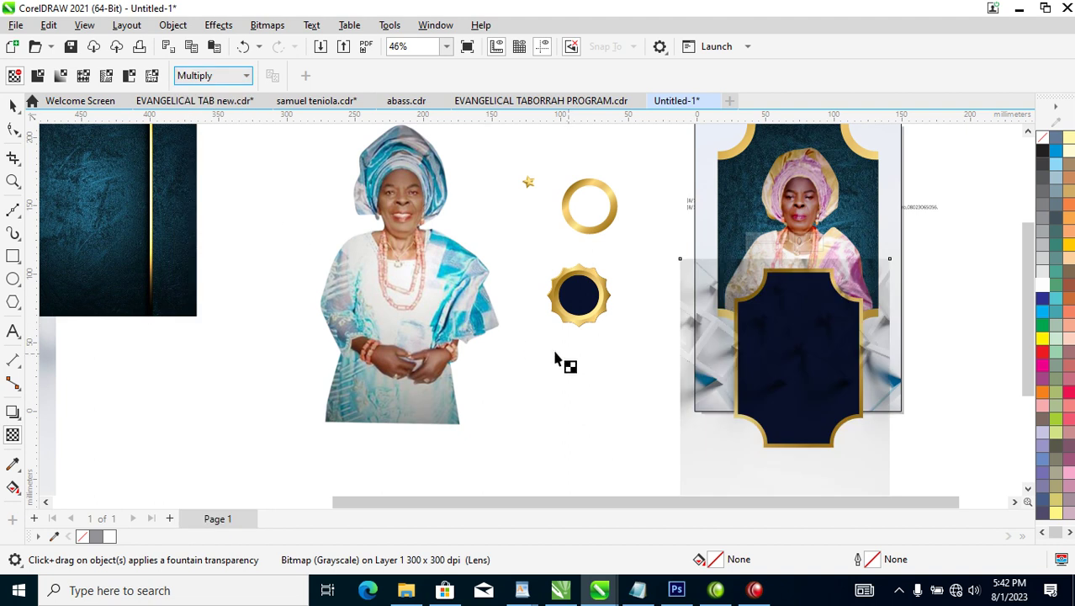
# Recolour the navy frame a slightly different dark blue and PowerClip the bitmap inside it.
pyautogui.click(11, 103)
pyautogui.click(833, 326)
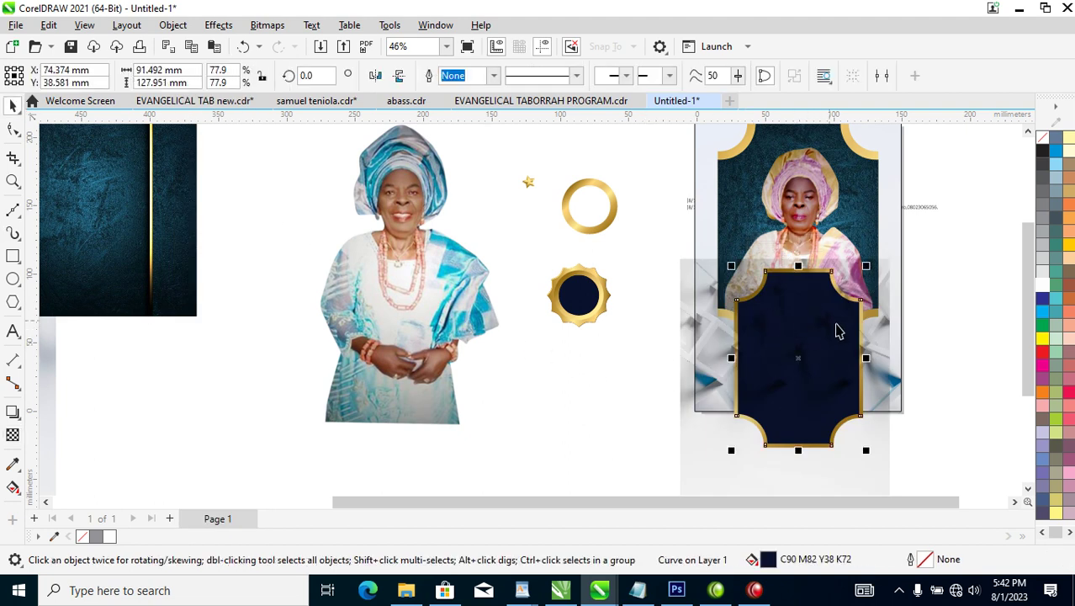
pyautogui.click(1045, 301)
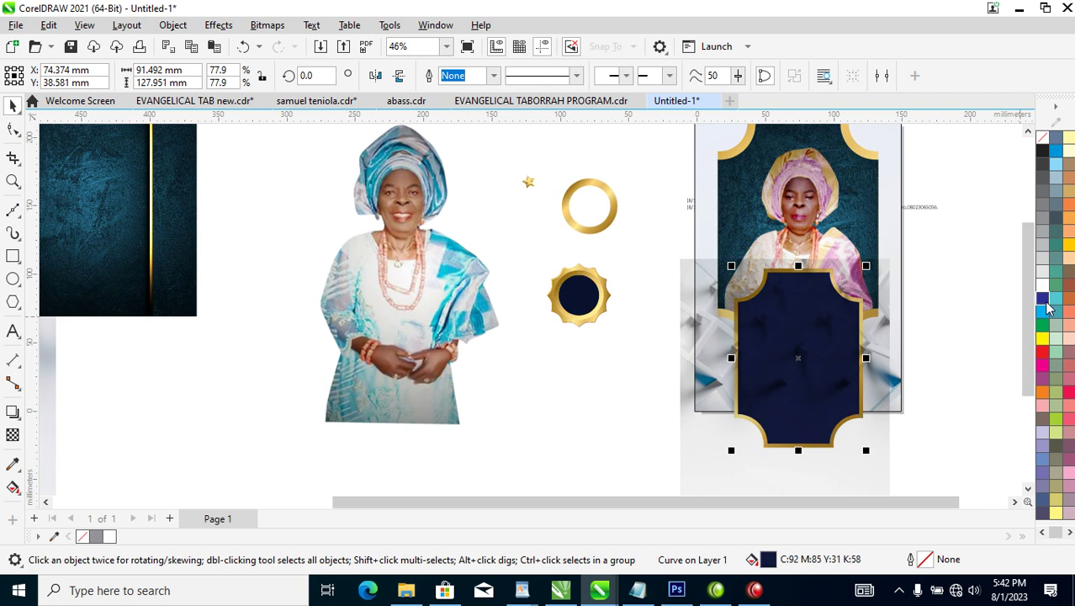
pyautogui.keyDown('alt'); pyautogui.click(814, 303); pyautogui.keyUp('alt')
pyautogui.moveTo(816, 305); pyautogui.dragTo(820, 352)
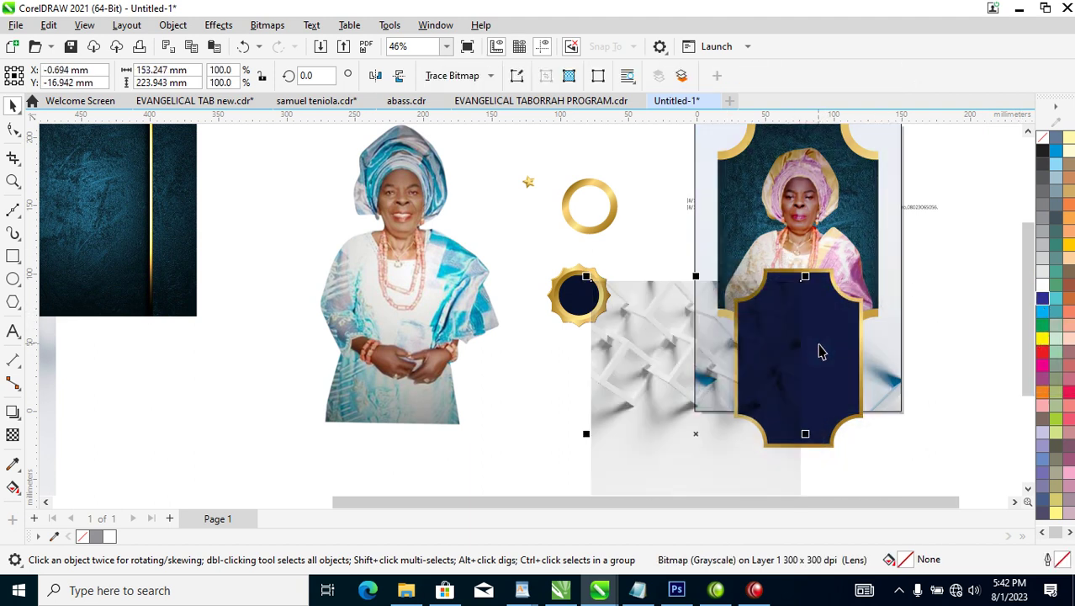
pyautogui.moveTo(714, 339); pyautogui.dragTo(849, 320)
pyautogui.click(912, 373)
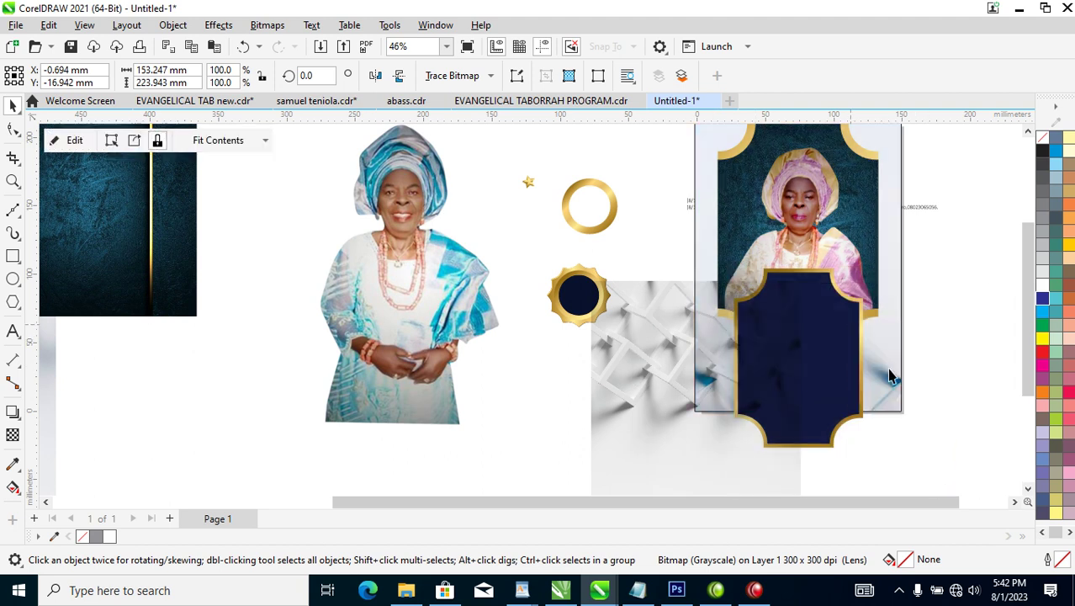
# Shift the clipped bitmap up and left and scale it to about 80% (122.19 × 178.559 mm).
pyautogui.click(821, 331)
pyautogui.moveTo(836, 335); pyautogui.dragTo(821, 327)
pyautogui.moveTo(895, 253); pyautogui.dragTo(887, 264)
pyautogui.moveTo(677, 262); pyautogui.dragTo(702, 263)
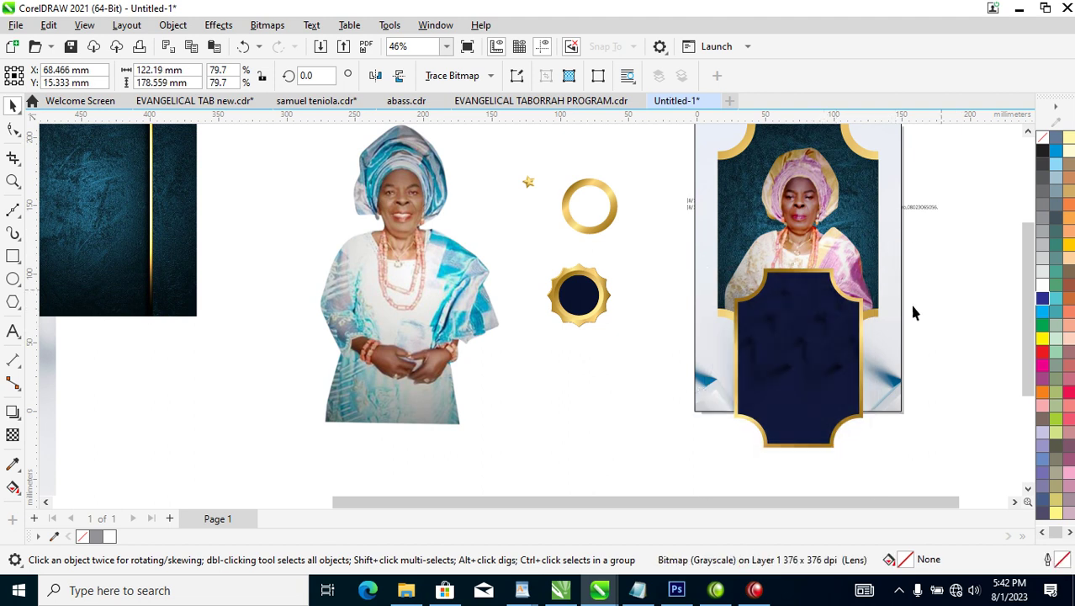
pyautogui.click(916, 313)
# PowerClip the navy frame inside the portrait frame and move it below the face.
pyautogui.click(831, 282)
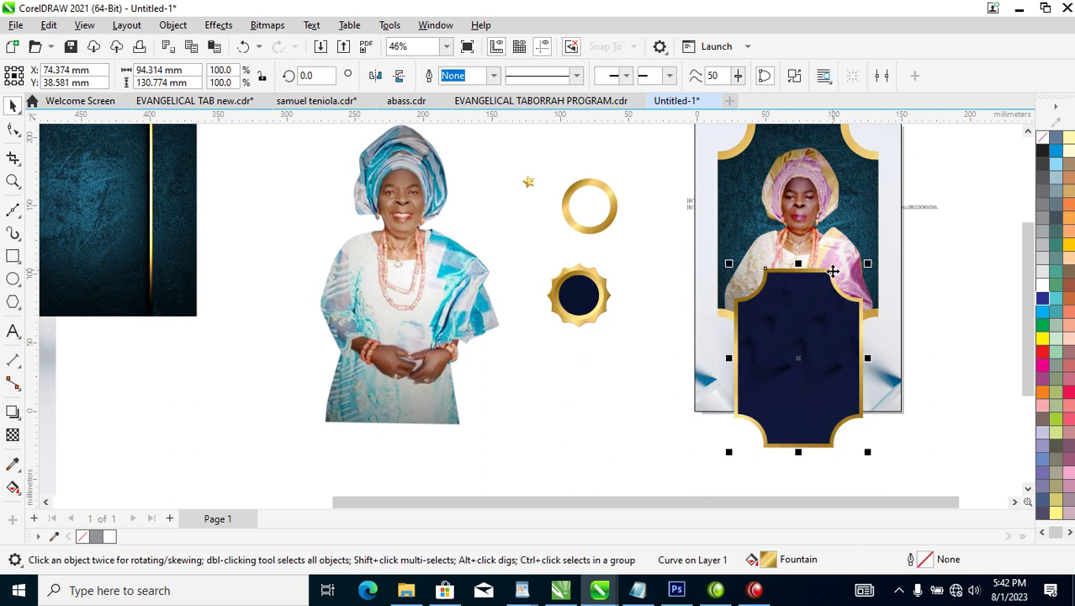
pyautogui.moveTo(819, 325); pyautogui.dragTo(865, 258)
pyautogui.moveTo(865, 307); pyautogui.dragTo(815, 249)
pyautogui.click(874, 353)
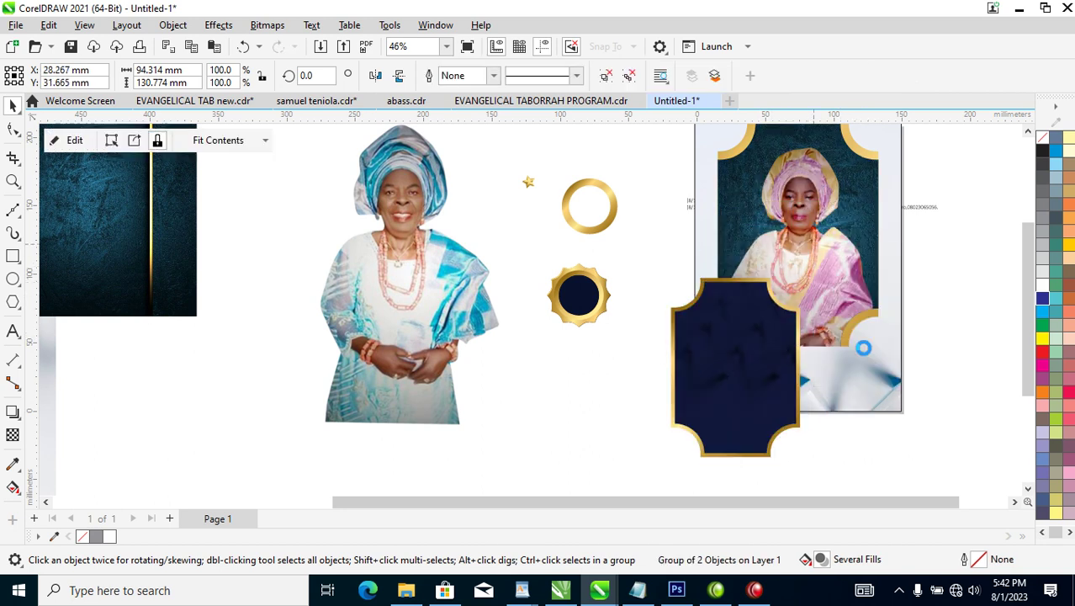
pyautogui.keyDown('ctrl'); pyautogui.click(807, 243); pyautogui.keyUp('ctrl')
pyautogui.moveTo(814, 244); pyautogui.dragTo(824, 320)
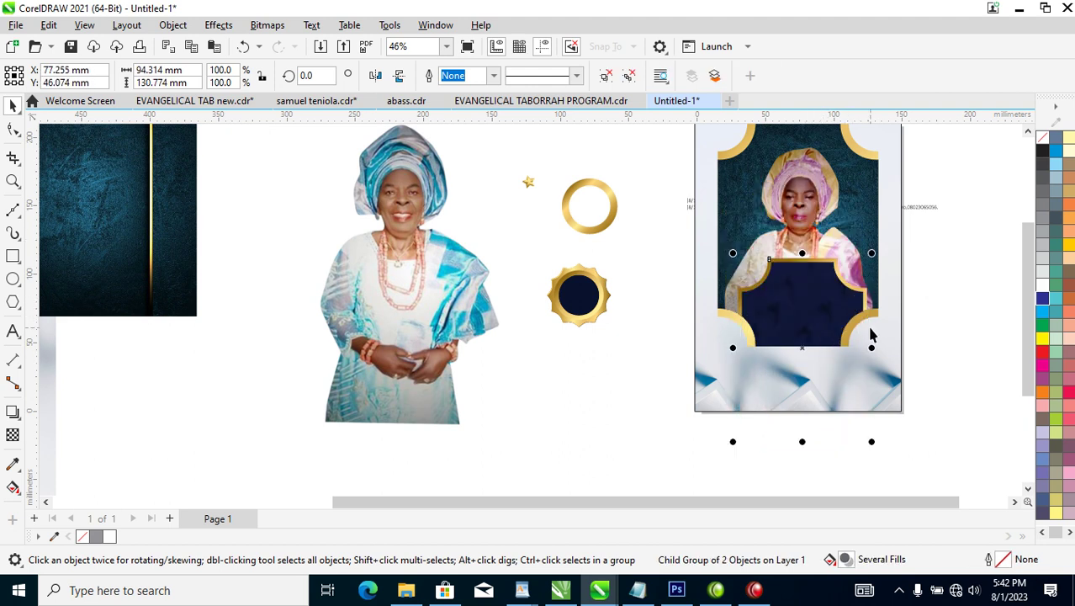
# Nudge the clipped badge slightly lower and move the pasted text block beside the page.
pyautogui.scroll(-2, 886, 333)
pyautogui.press('z')
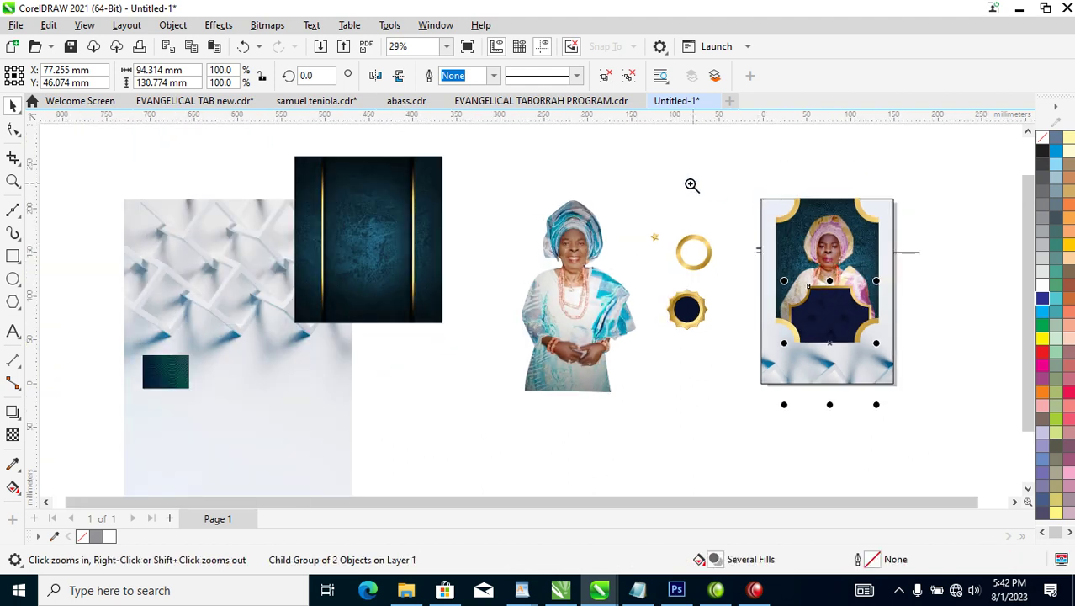
pyautogui.click(918, 383)
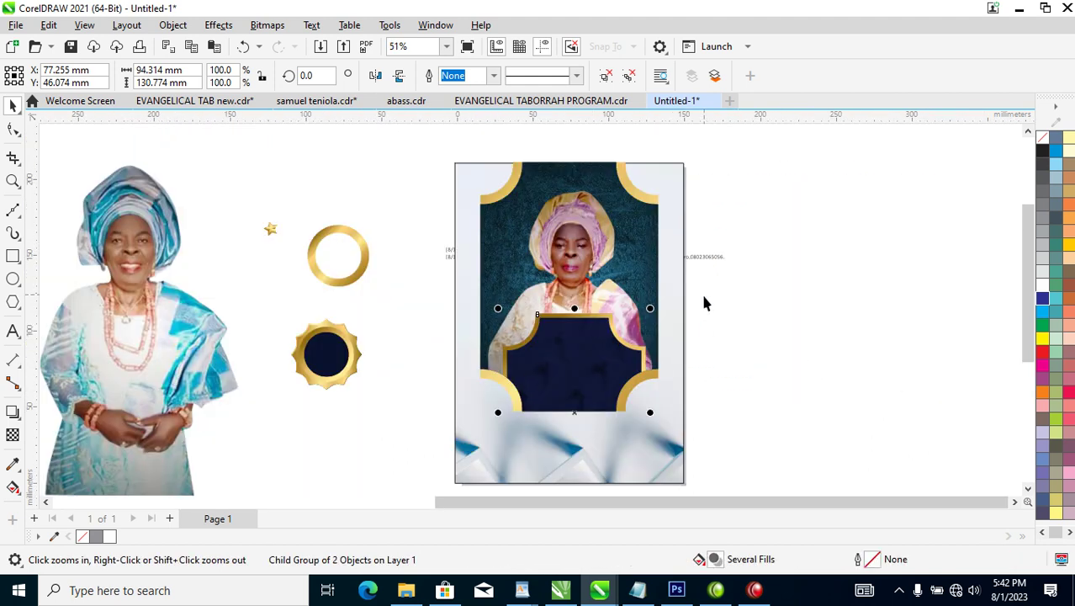
pyautogui.press('space')
pyautogui.click(582, 300)
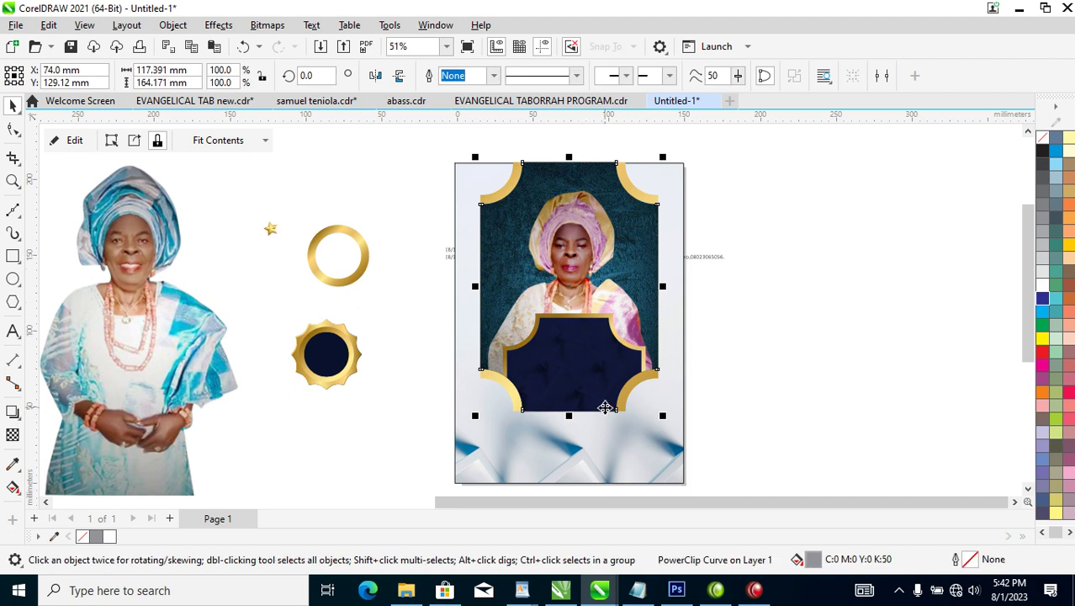
pyautogui.keyDown('ctrl'); pyautogui.click(597, 350); pyautogui.keyUp('ctrl')
pyautogui.moveTo(597, 350); pyautogui.dragTo(595, 372)
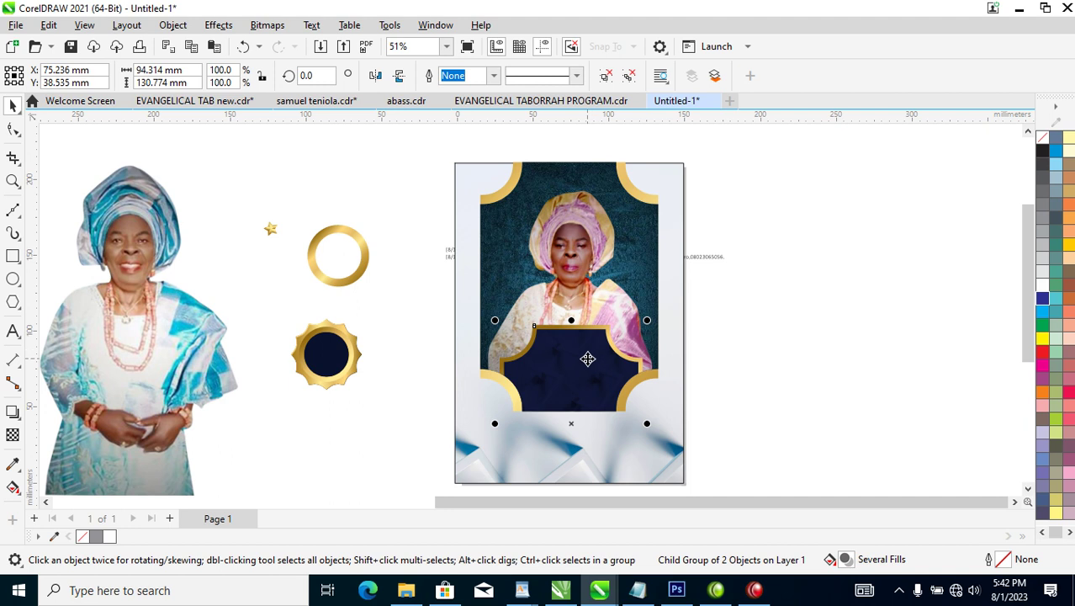
pyautogui.moveTo(714, 262); pyautogui.dragTo(981, 340)
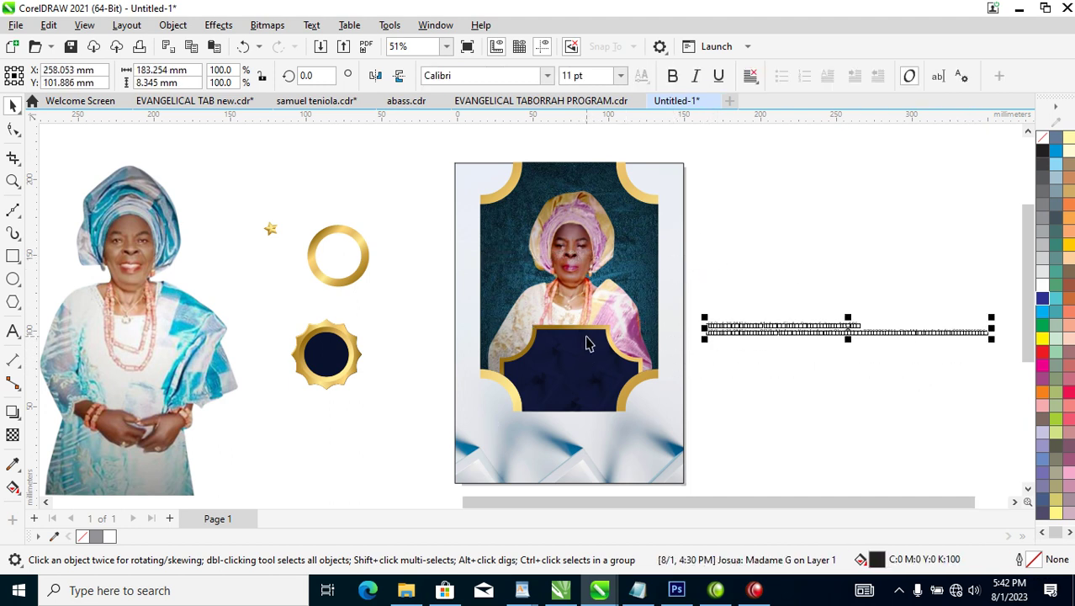
# Delete the timestamp and sender prefixes from both pasted text lines and move the name line onto the badge.
pyautogui.press('z')
pyautogui.moveTo(416, 271); pyautogui.dragTo(934, 423)
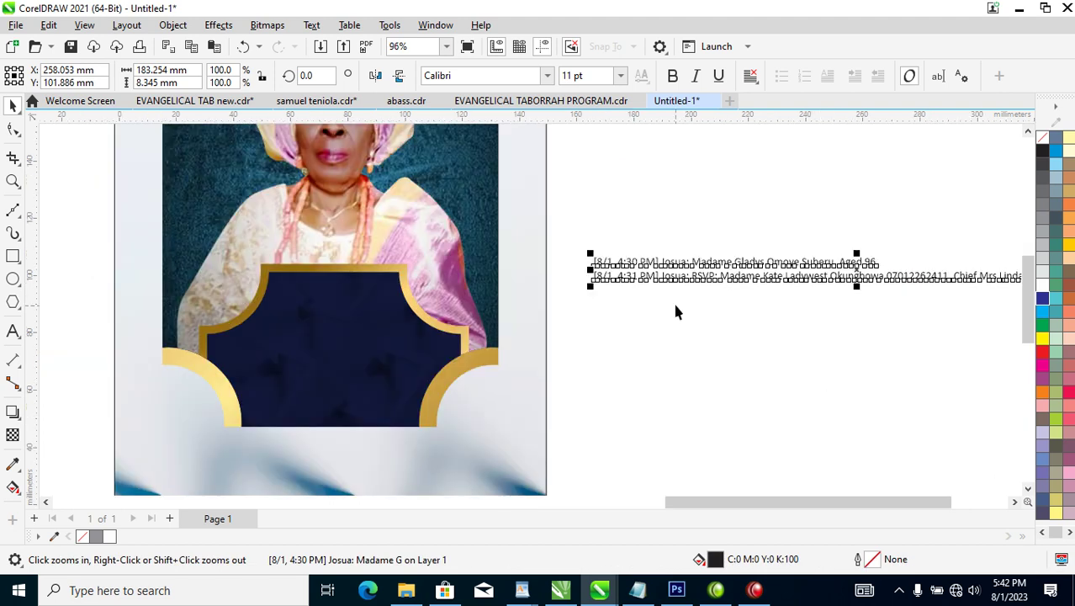
pyautogui.press('space')
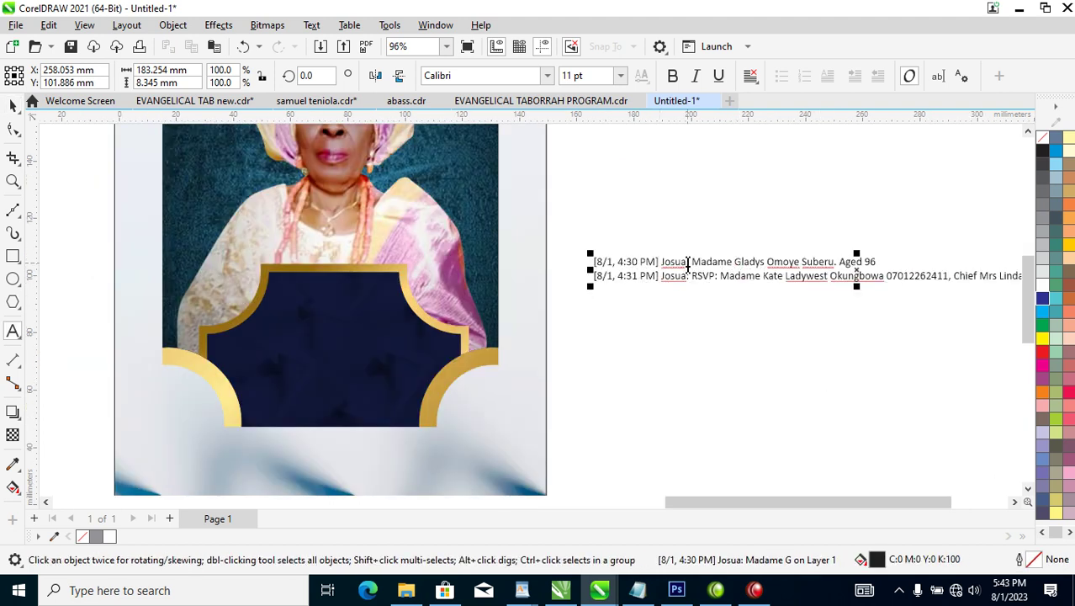
pyautogui.moveTo(692, 261); pyautogui.dragTo(539, 247)
pyautogui.press('Delete')
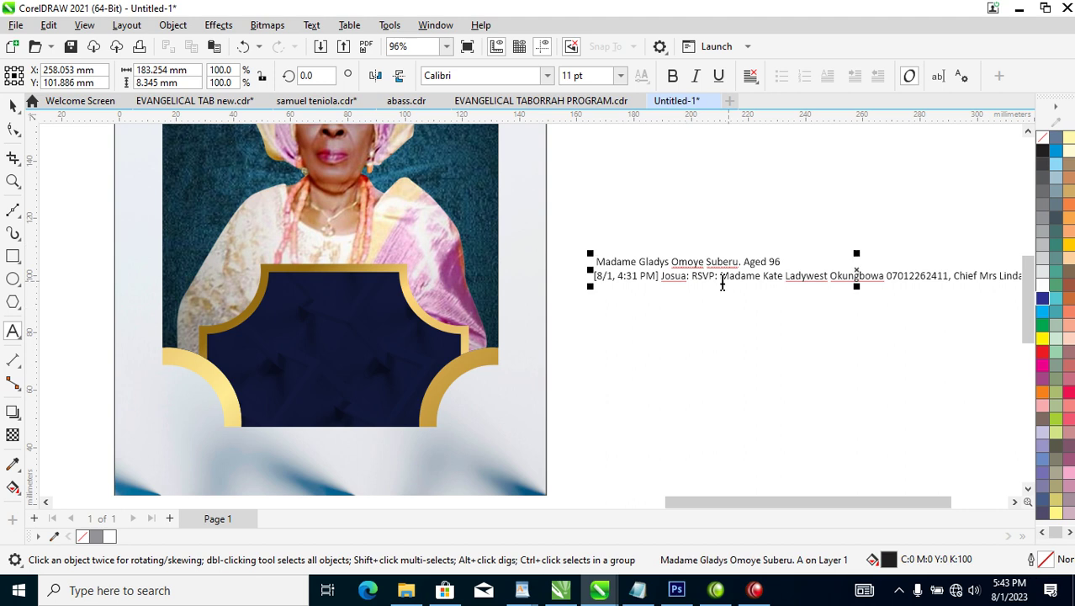
pyautogui.moveTo(690, 278); pyautogui.dragTo(534, 277)
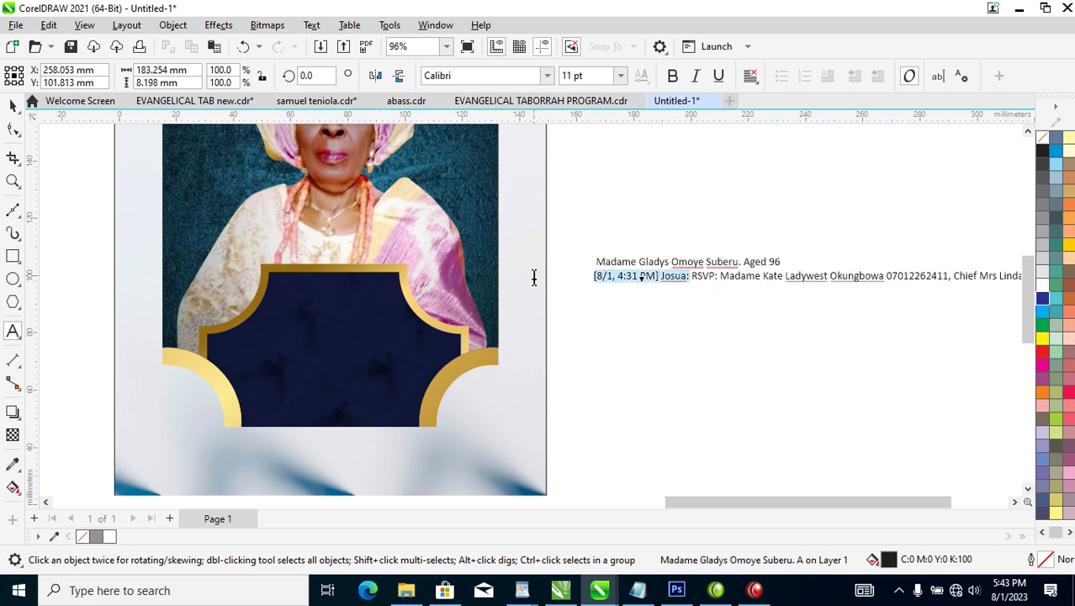
pyautogui.press('Delete')
pyautogui.press('space')
pyautogui.moveTo(779, 257); pyautogui.dragTo(381, 332)
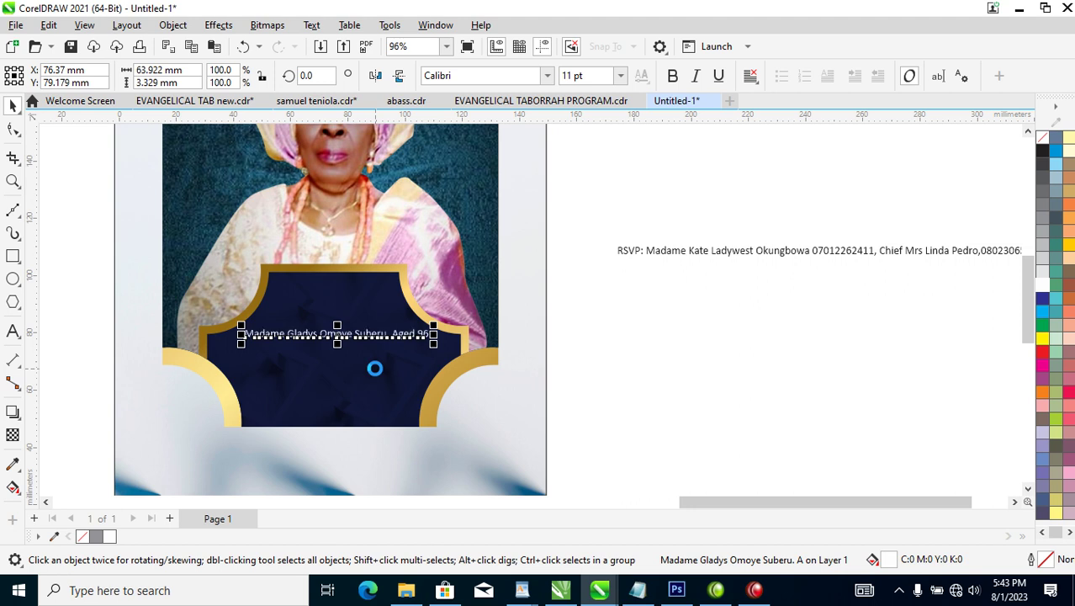
# Set the honoree's name-and-age line in Trajan Pro and drag it lower onto the navy panel.
pyautogui.press('z')
pyautogui.moveTo(153, 233); pyautogui.dragTo(560, 428)
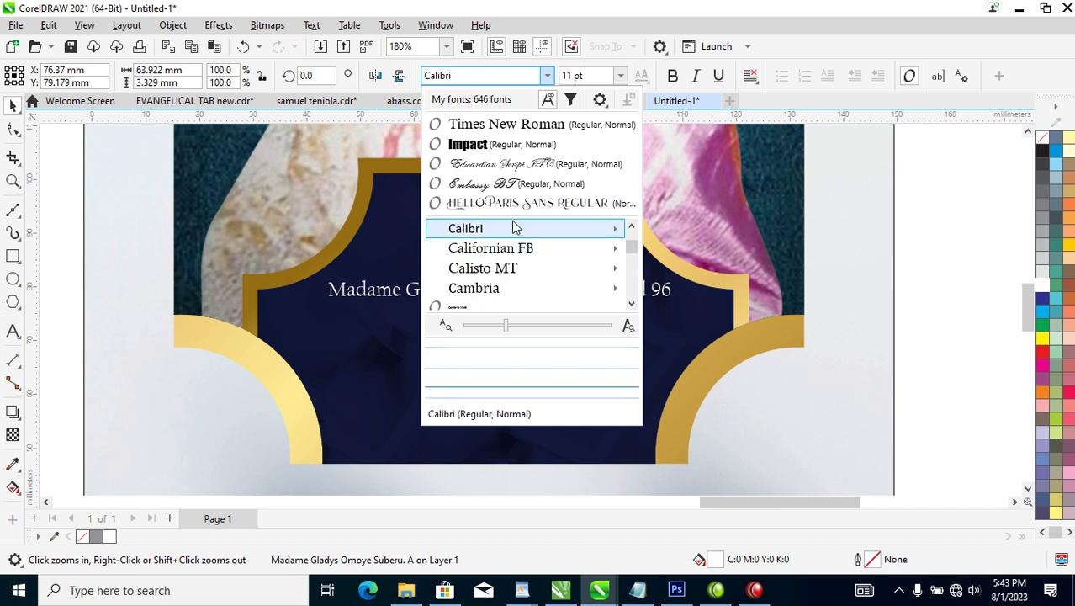
pyautogui.moveTo(512, 221)
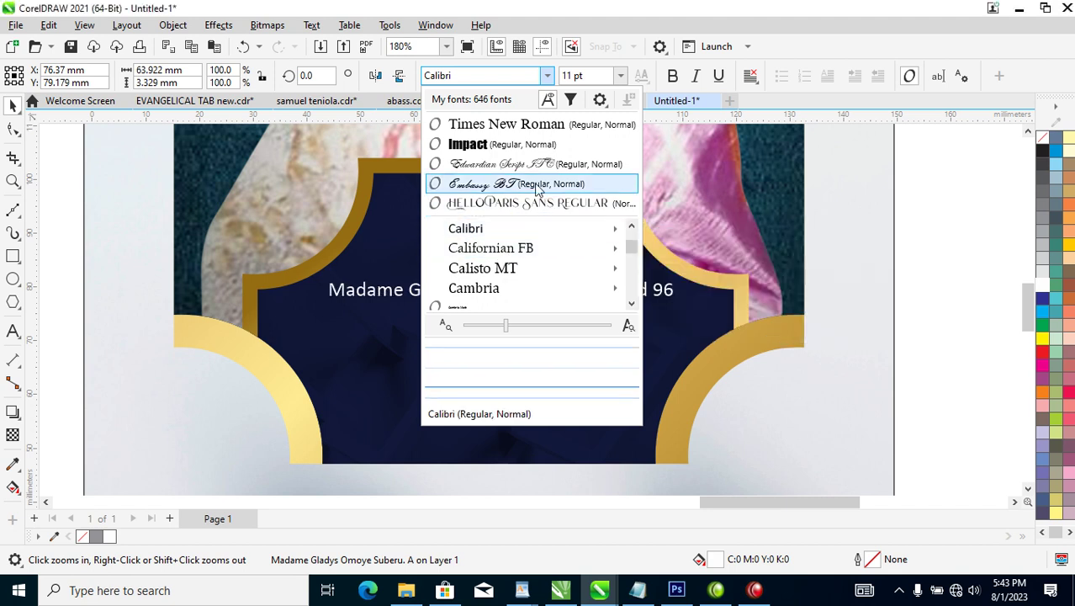
pyautogui.press('t')
pyautogui.press('r')
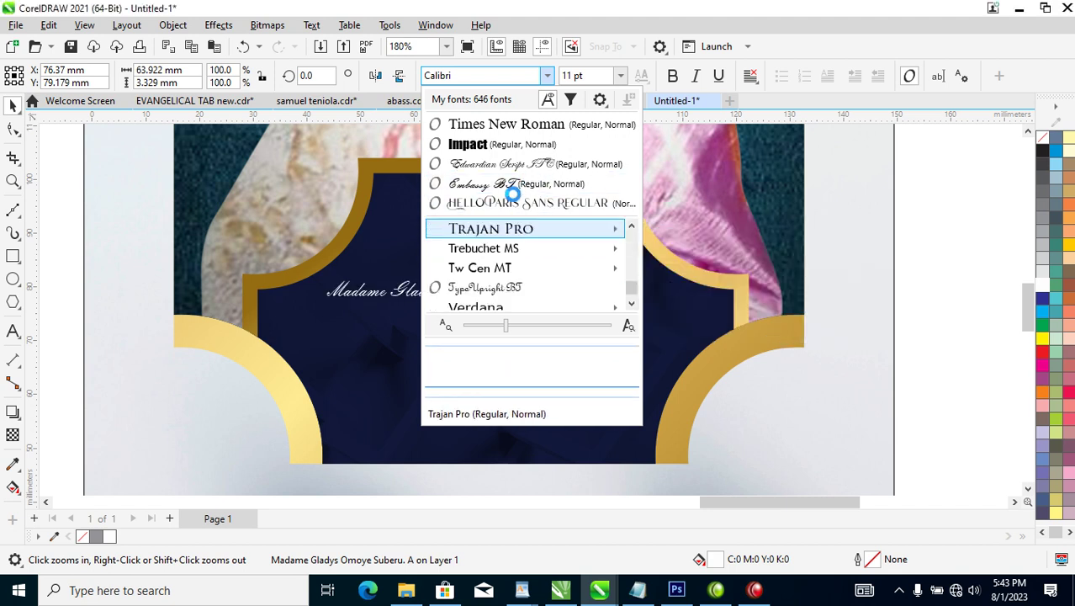
pyautogui.press('Return')
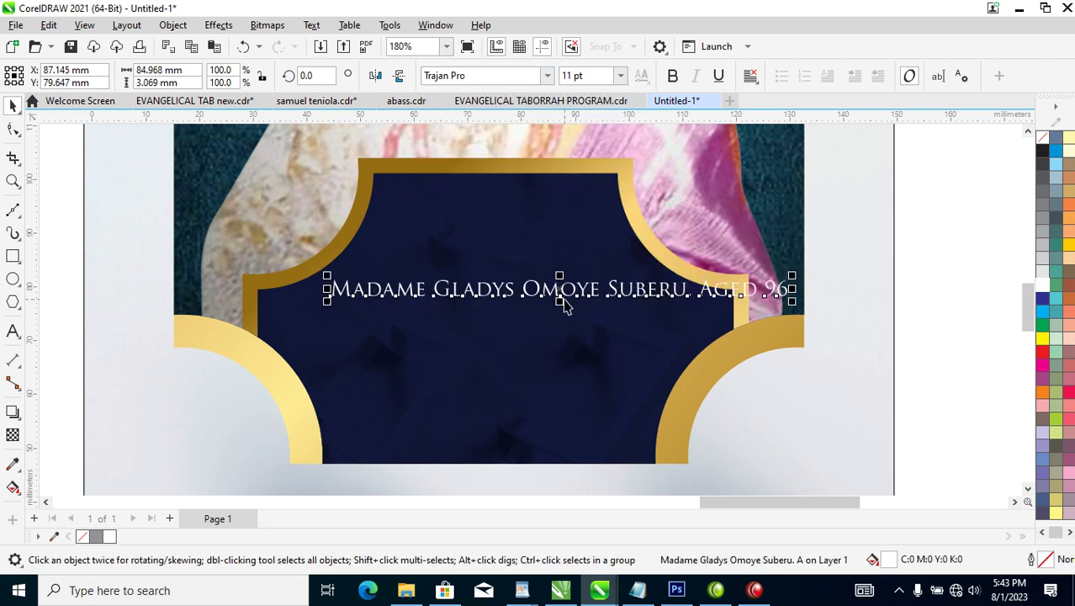
pyautogui.moveTo(589, 284); pyautogui.dragTo(592, 341)
# Insert line breaks so Aged 96 and the first name each start a new line.
pyautogui.click(702, 336)
pyautogui.click(702, 336)
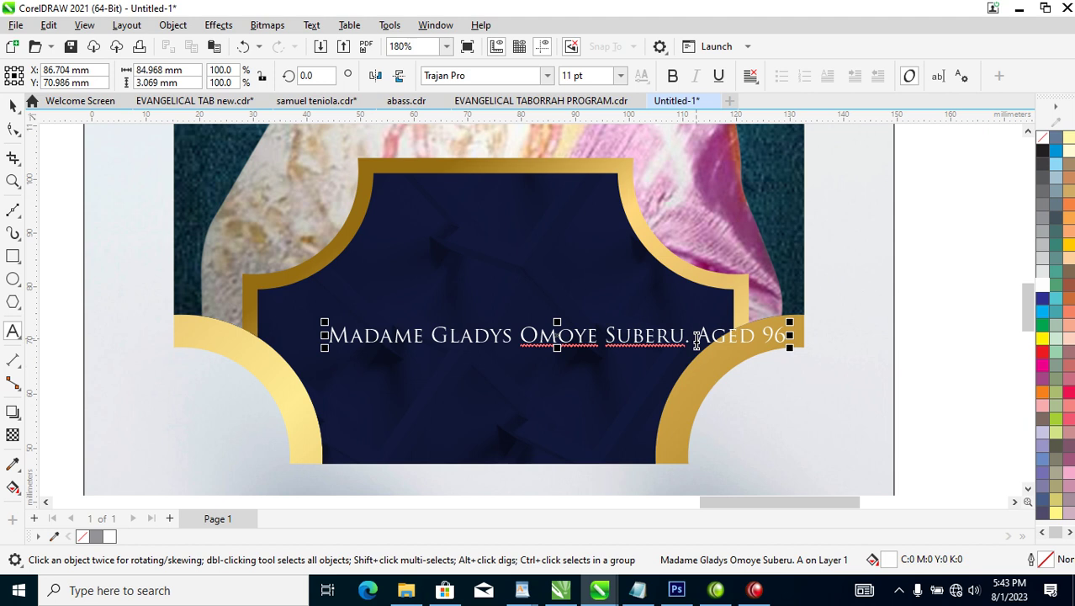
pyautogui.press('Return')
pyautogui.hotkey('ctrl', 'space')
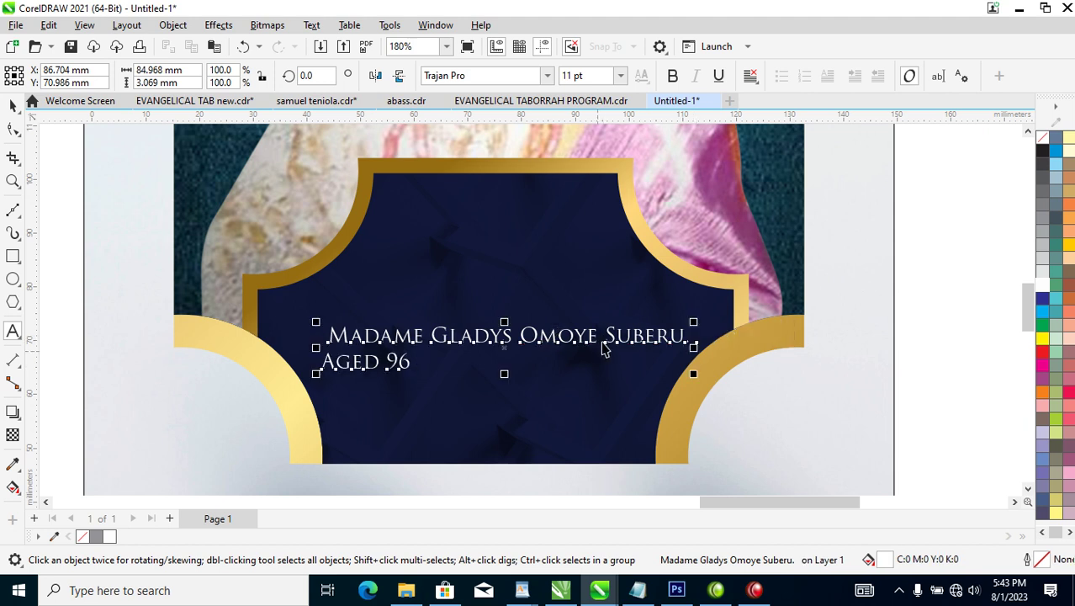
pyautogui.moveTo(628, 338); pyautogui.dragTo(643, 284)
pyautogui.doubleClick(454, 282)
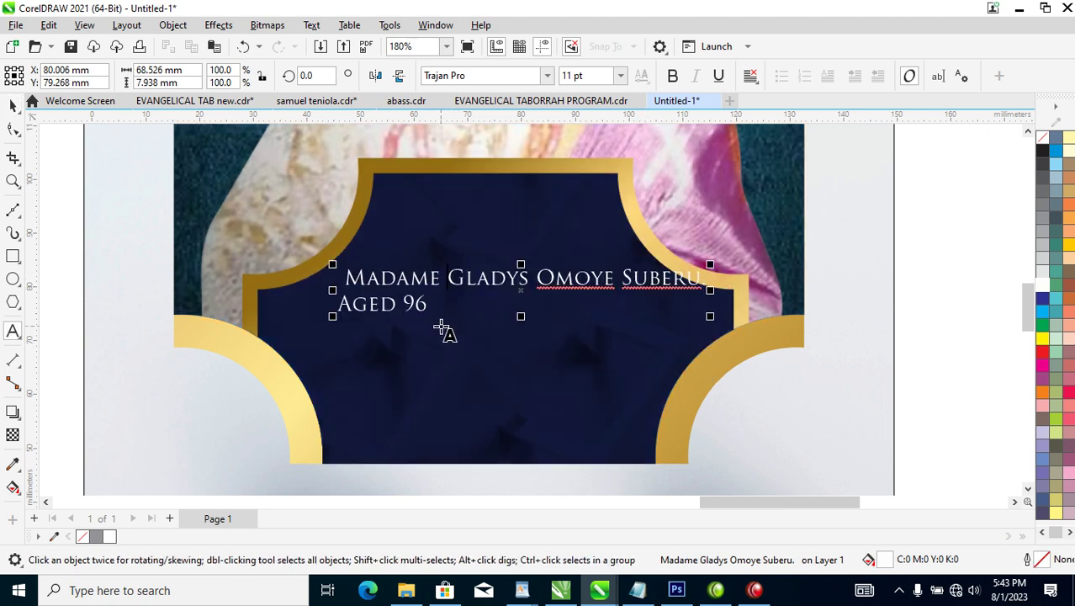
pyautogui.press('Return')
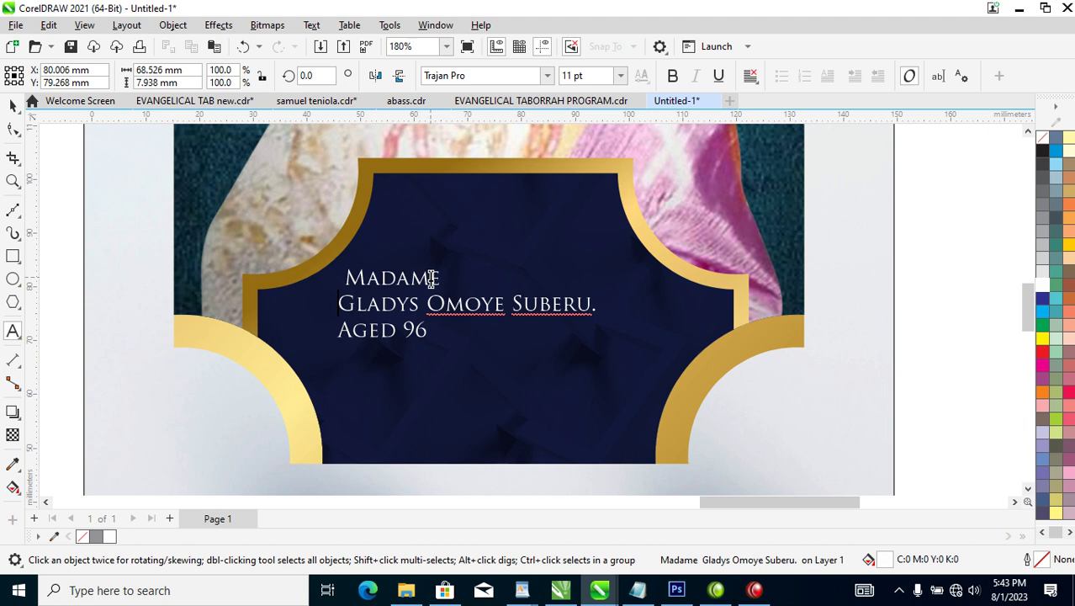
pyautogui.press('Escape')
# Move the surnames onto a third line, lower the name block, and zoom back in on it.
pyautogui.click(434, 303)
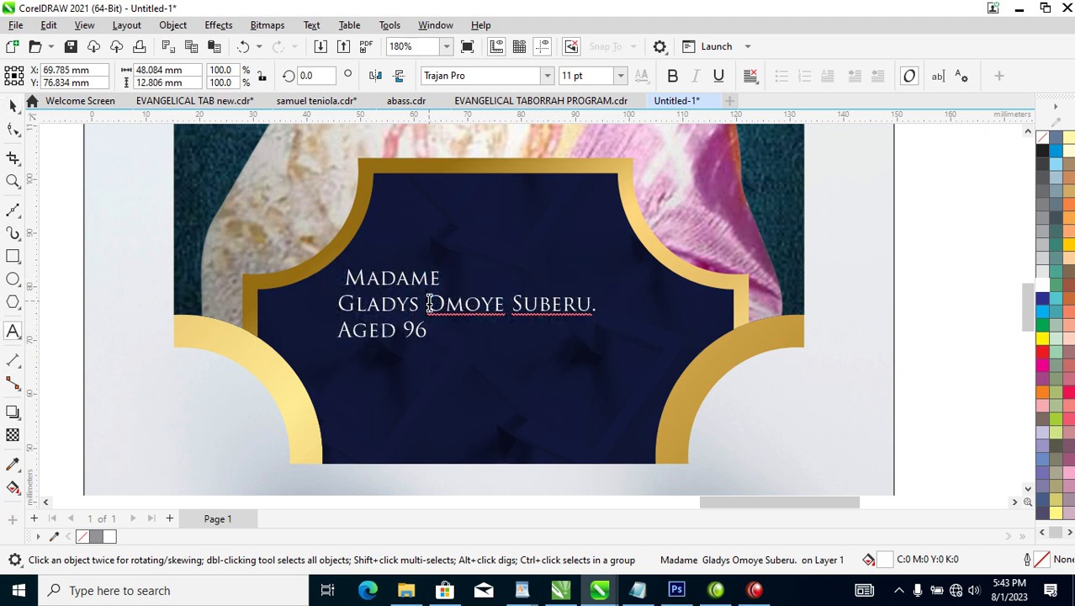
pyautogui.press('Return')
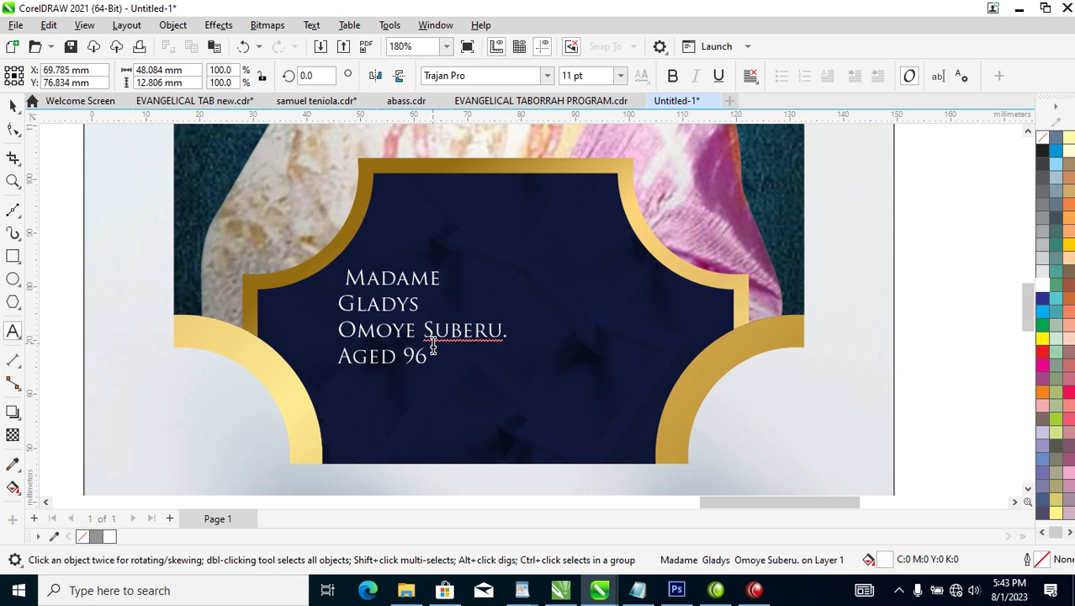
pyautogui.hotkey('ctrl', 'space')
pyautogui.moveTo(490, 332); pyautogui.dragTo(483, 361)
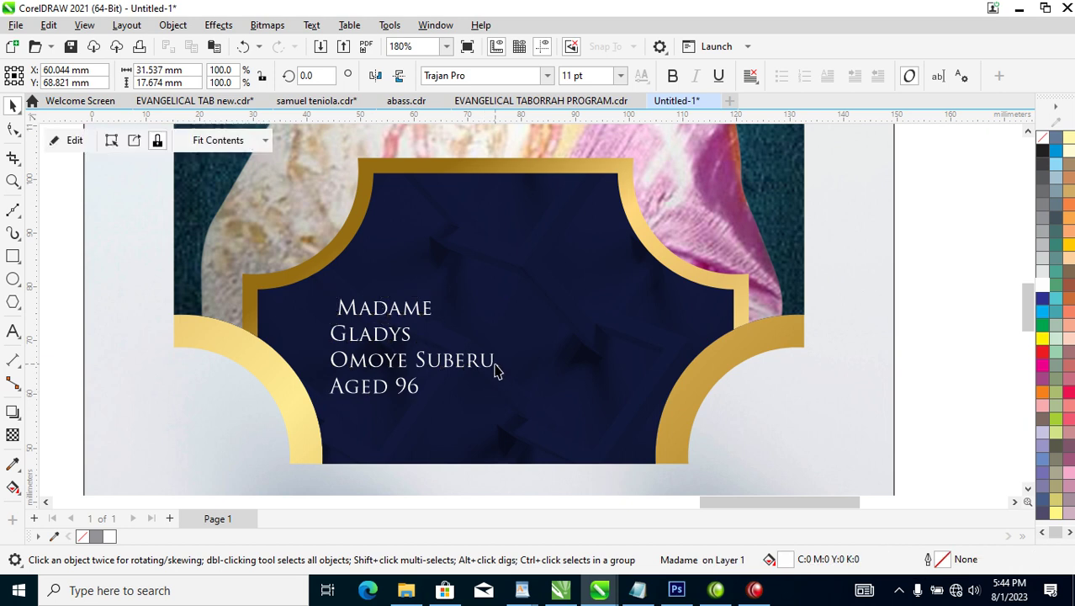
pyautogui.click(496, 369)
pyautogui.doubleClick(495, 362)
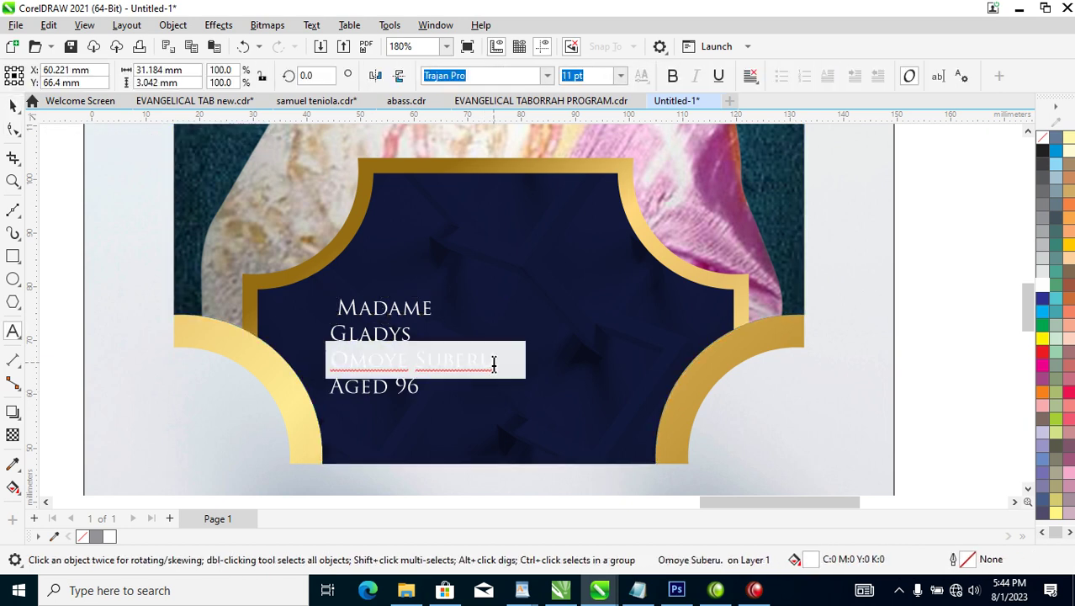
pyautogui.press('Escape')
pyautogui.scroll(-4, 417, 395)
pyautogui.scroll(-3, 454, 370)
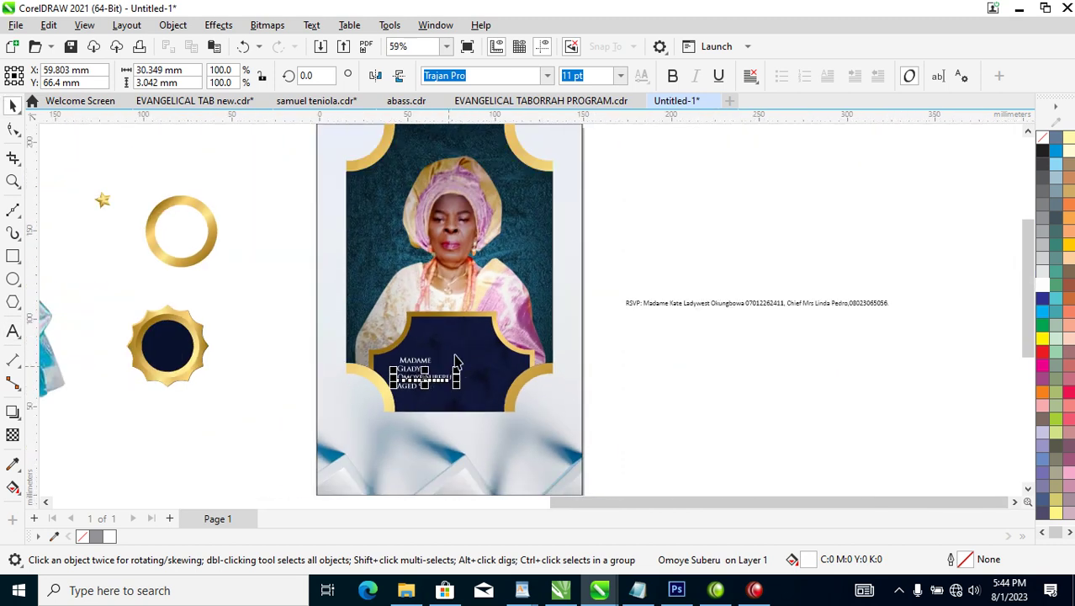
pyautogui.moveTo(313, 233); pyautogui.dragTo(878, 438)
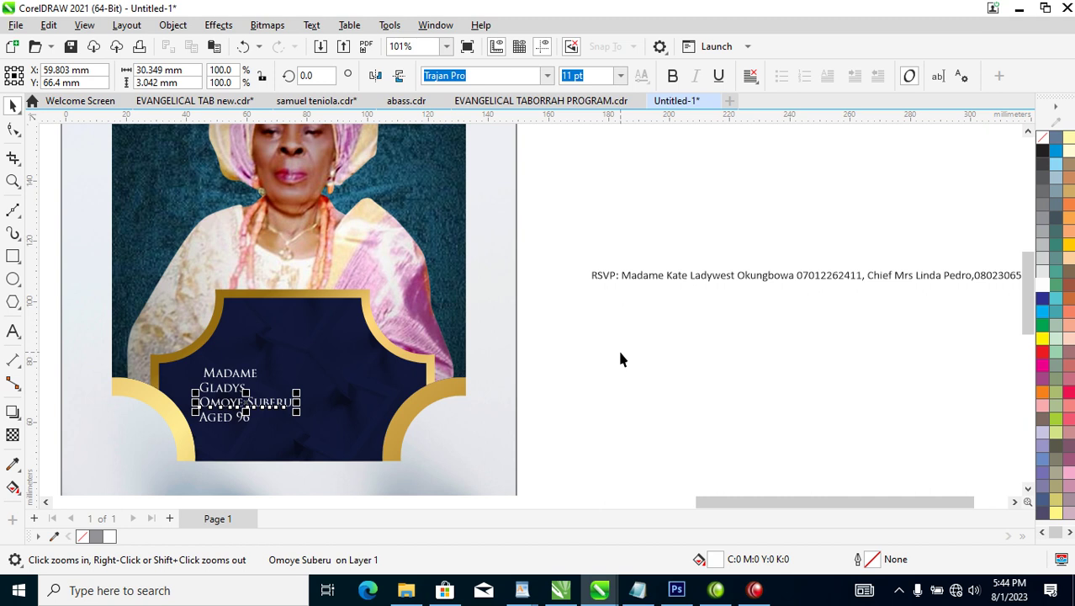
pyautogui.moveTo(95, 236); pyautogui.dragTo(687, 371)
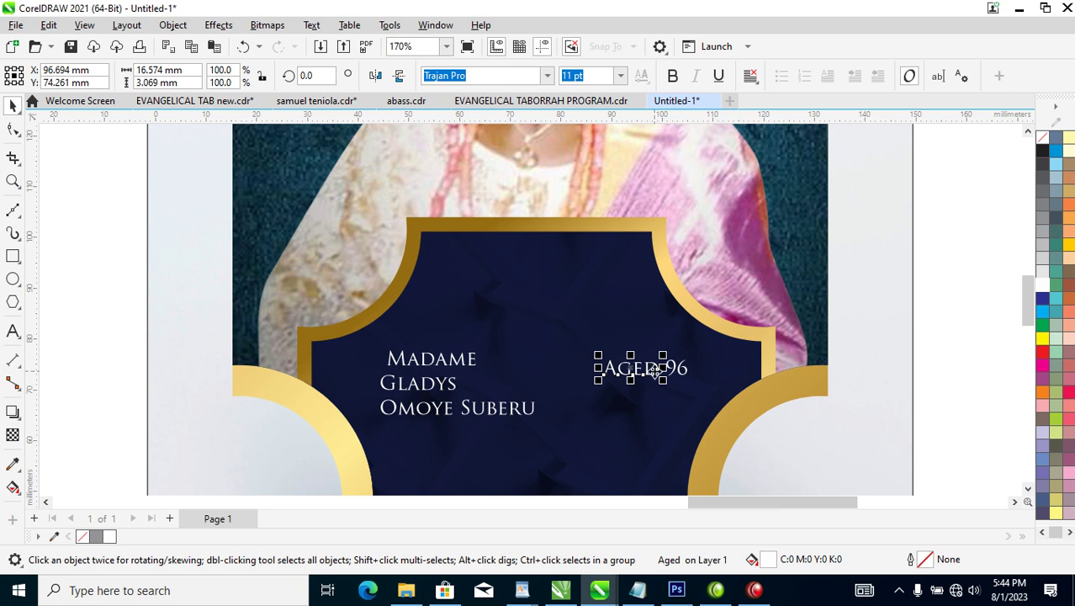
# Move Aged above the 96 and enlarge the 96 to 74.62 pt numerals.
pyautogui.moveTo(661, 370); pyautogui.dragTo(648, 312)
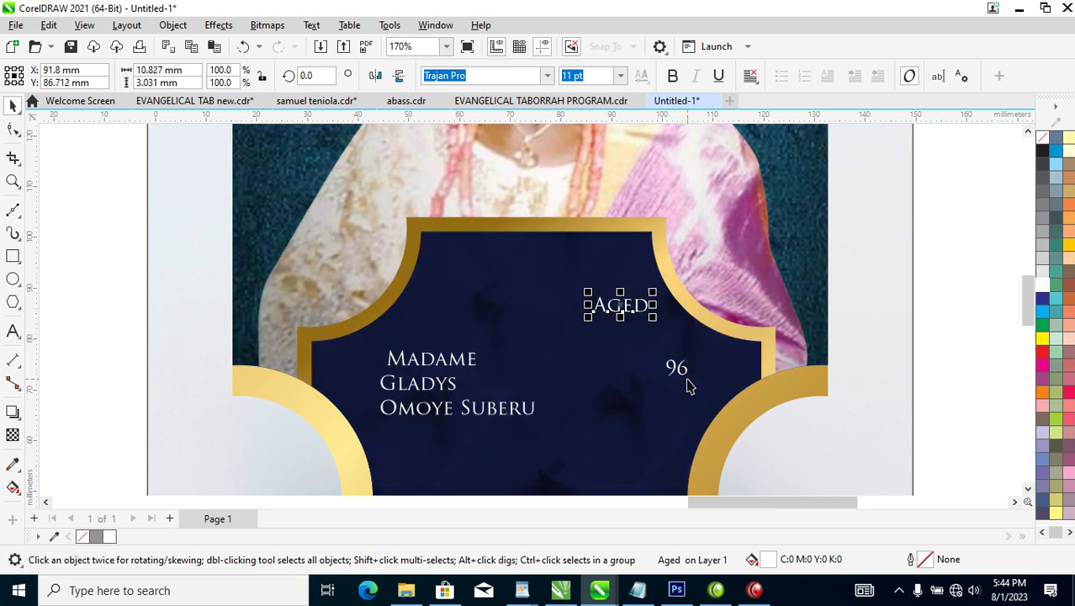
pyautogui.click(688, 372)
pyautogui.click(685, 377)
pyautogui.moveTo(697, 385); pyautogui.dragTo(711, 386)
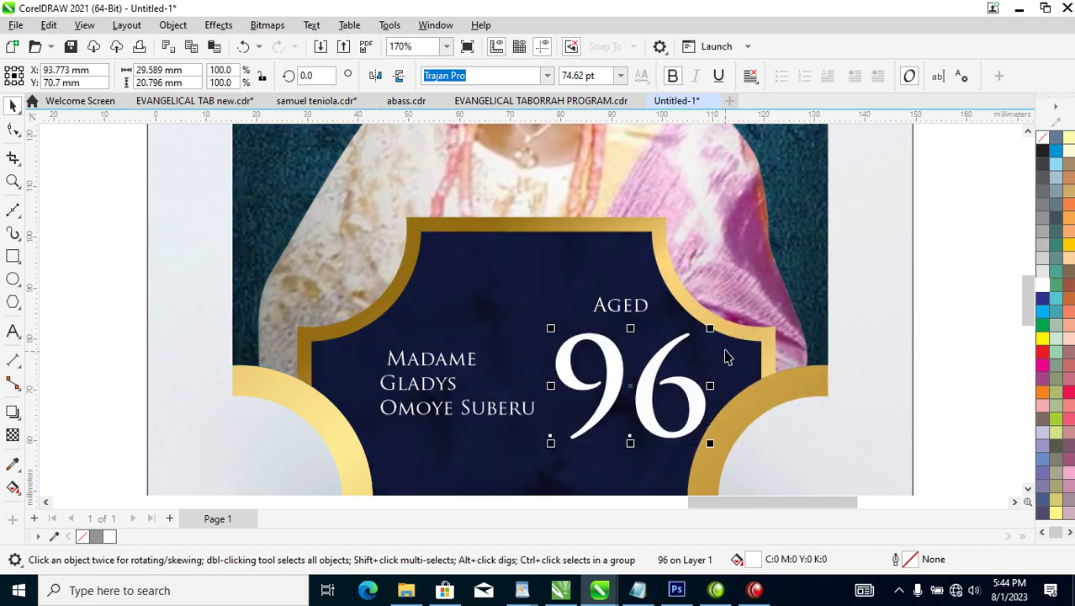
# Right-drag the gold ring onto the 96.
pyautogui.scroll(-5, 728, 357)
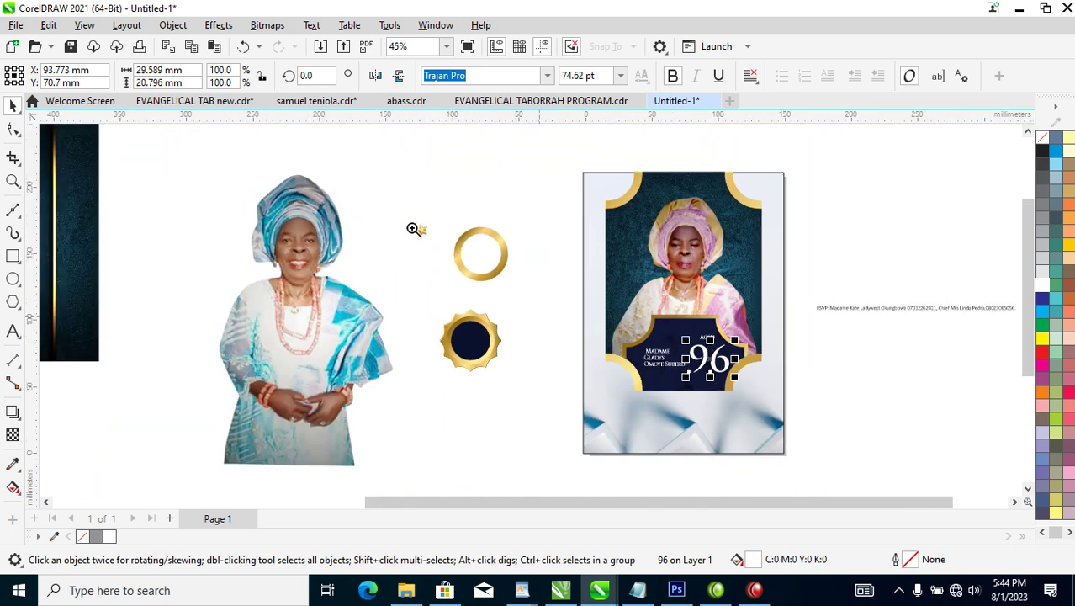
pyautogui.moveTo(397, 204); pyautogui.dragTo(821, 437)
pyautogui.moveTo(343, 239); pyautogui.dragTo(686, 383)
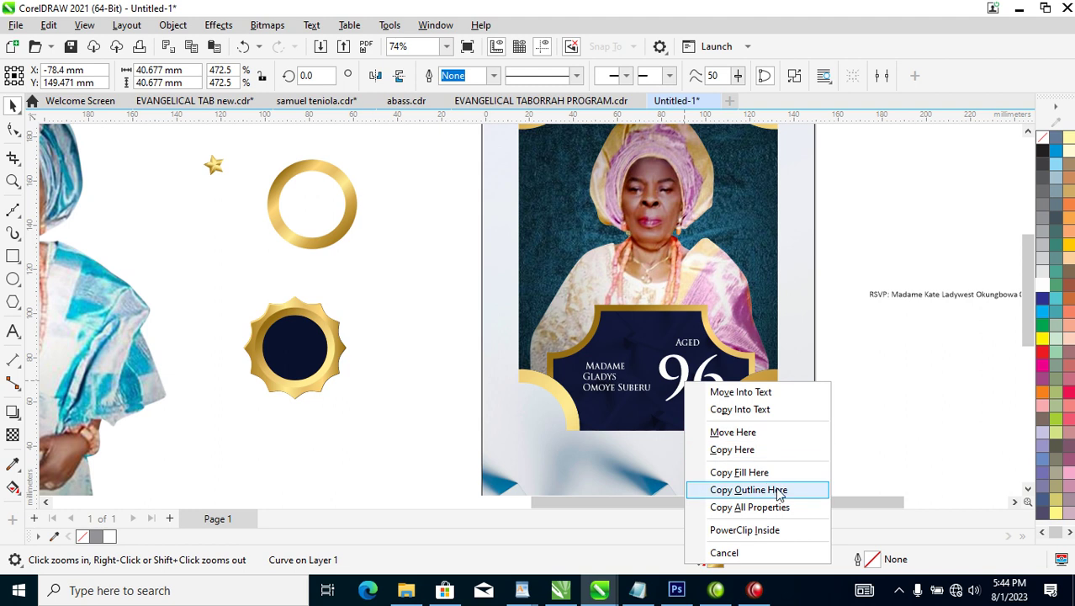
# Copy the ring's gold gradient onto the 96, then break it apart and move the 6 toward the 9.
pyautogui.click(767, 507)
pyautogui.moveTo(460, 252); pyautogui.dragTo(749, 413)
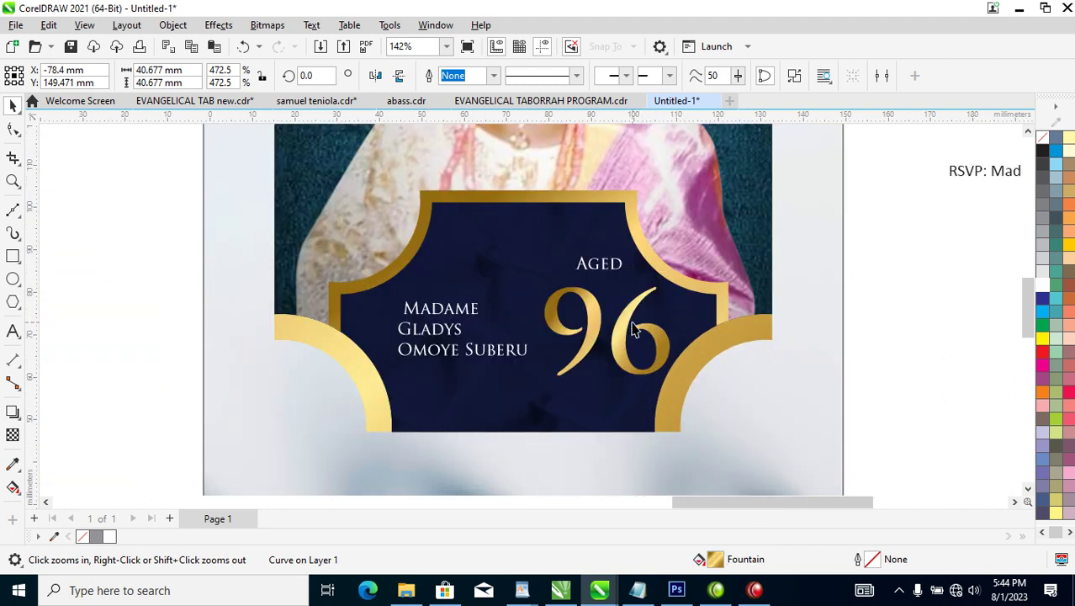
pyautogui.click(636, 330)
pyautogui.hotkey('ctrl', 'k')
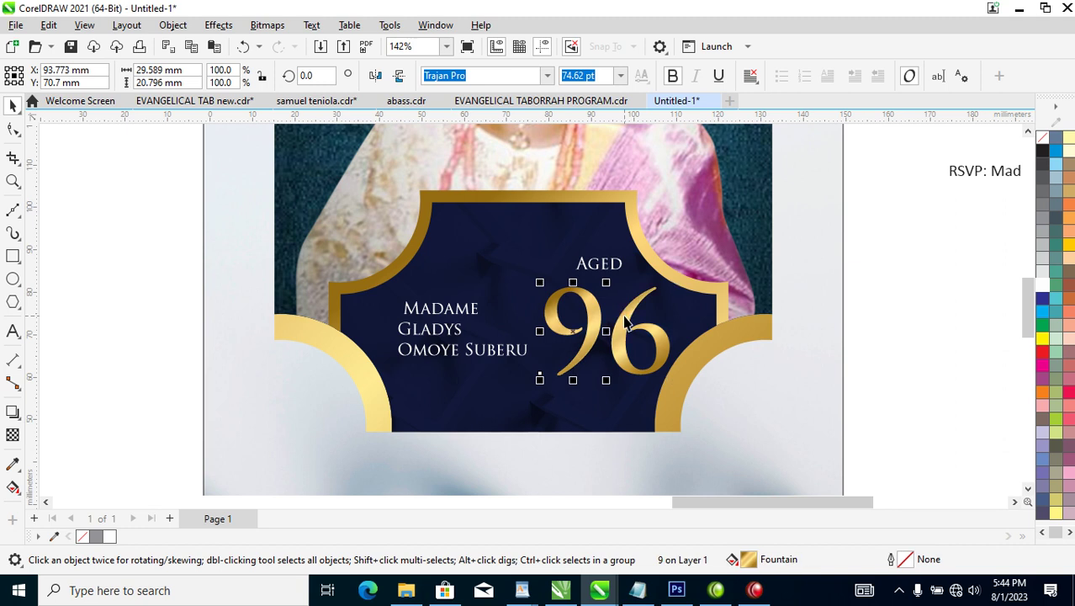
pyautogui.moveTo(629, 320); pyautogui.dragTo(611, 320)
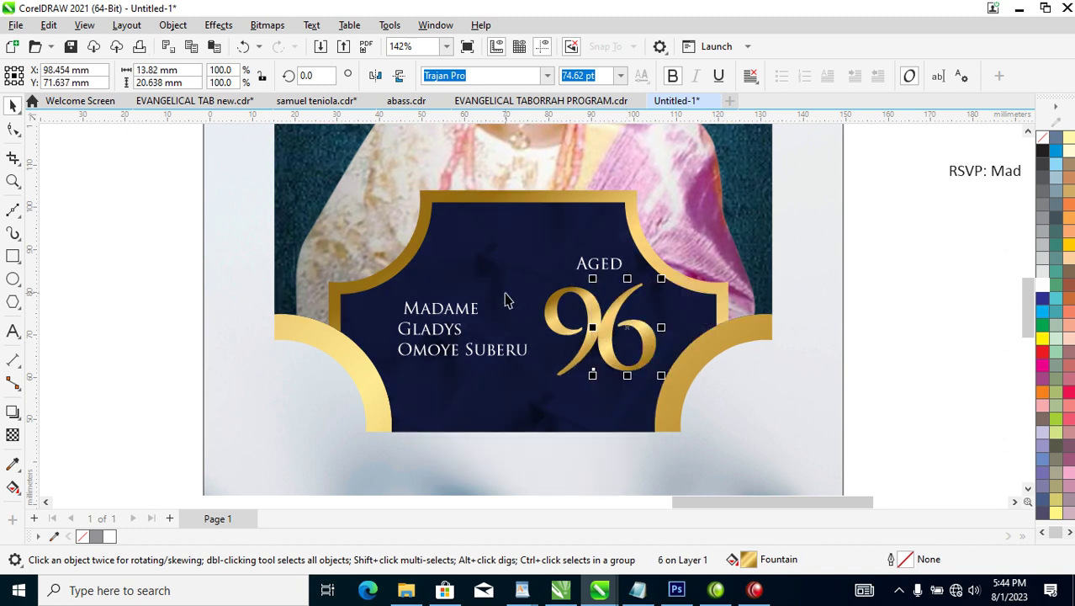
pyautogui.scroll(-2, 505, 300)
# Marquee-select the small gold star's parts and drop them onto the card near Aged.
pyautogui.scroll(-1, 202, 311)
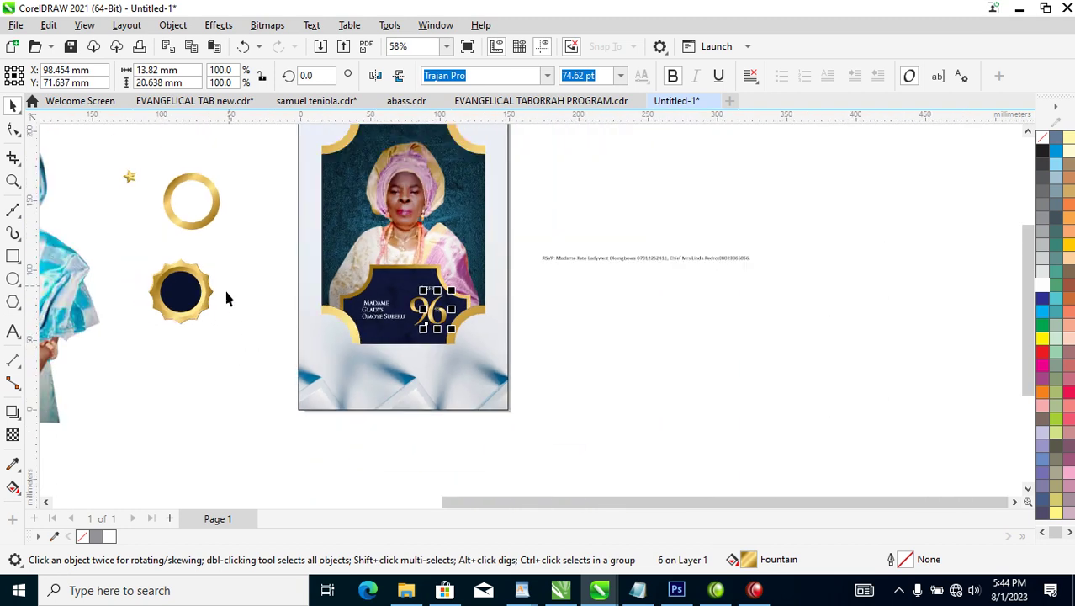
pyautogui.click(127, 185)
pyautogui.moveTo(183, 150); pyautogui.dragTo(97, 212)
pyautogui.moveTo(132, 172); pyautogui.dragTo(401, 280)
pyautogui.rightClick(400, 283)
pyautogui.click(398, 299)
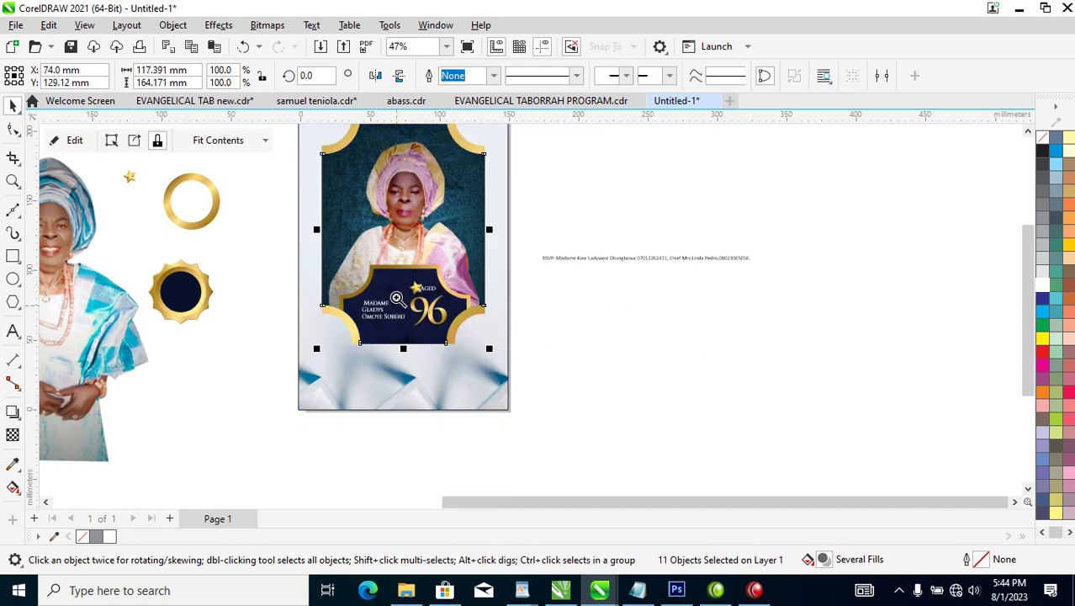
pyautogui.moveTo(336, 257); pyautogui.dragTo(543, 387)
# Group the star with Ctrl+G, shrink it to 41.6%, and position it below Aged.
pyautogui.moveTo(435, 207); pyautogui.dragTo(523, 207)
pyautogui.hotkey('ctrl', 'g')
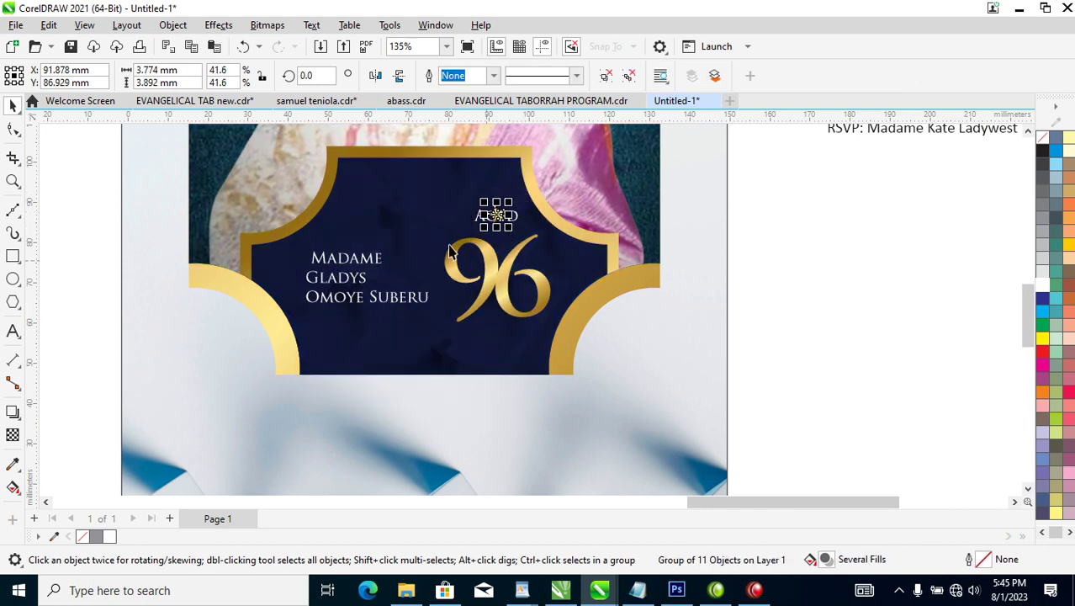
pyautogui.press('z')
pyautogui.moveTo(350, 159); pyautogui.dragTo(648, 342)
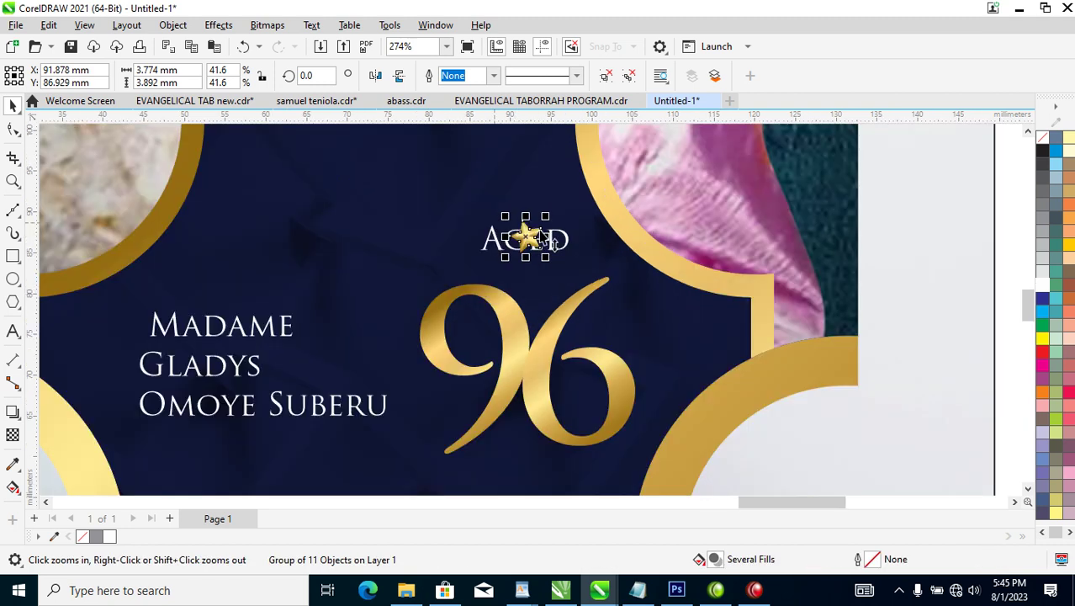
pyautogui.press('space')
pyautogui.moveTo(531, 240); pyautogui.dragTo(537, 238)
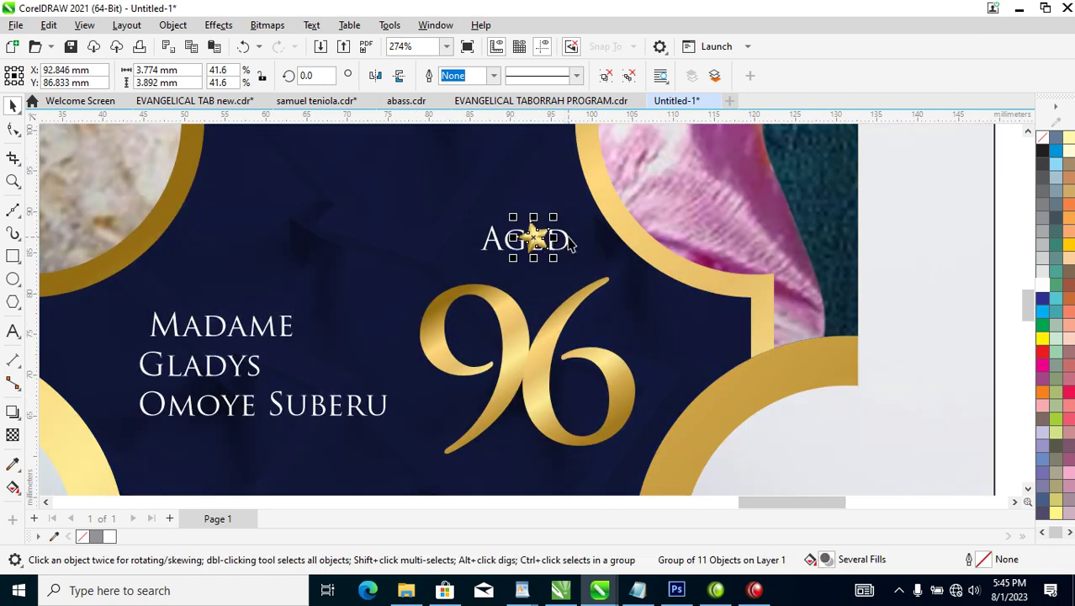
pyautogui.click(536, 239)
pyautogui.hotkey('ctrl', 'z')
pyautogui.click(543, 252)
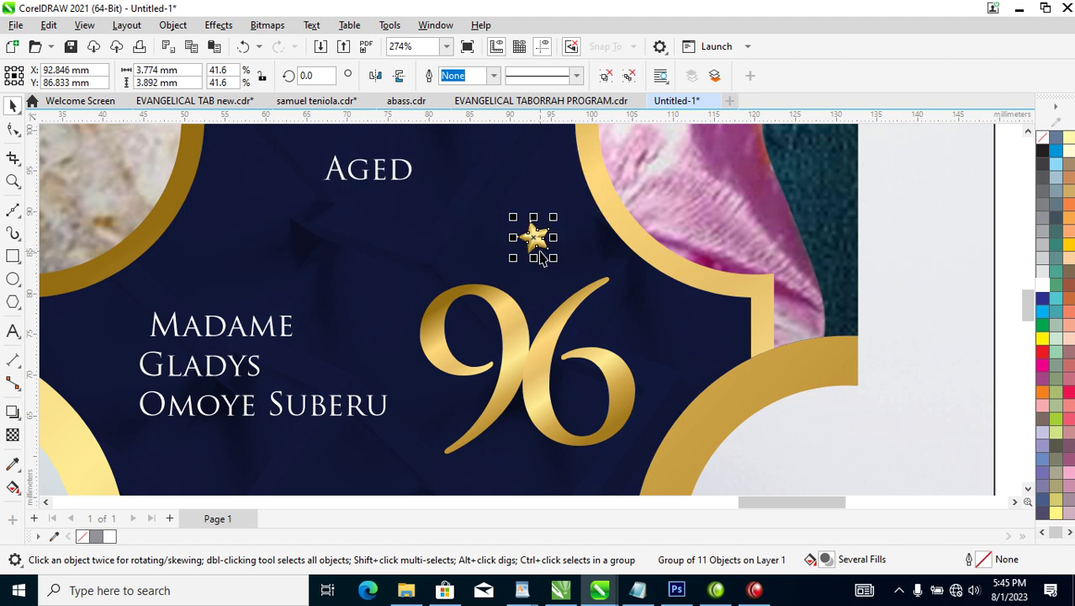
pyautogui.moveTo(539, 238); pyautogui.dragTo(525, 487)
pyautogui.hotkey('ctrl', 'z')
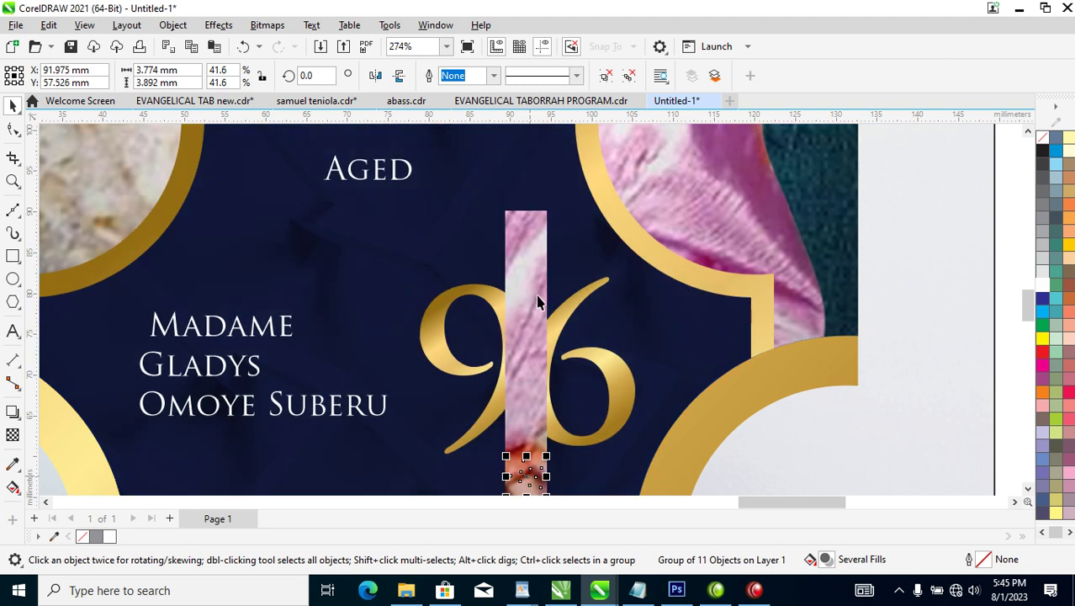
# Group the two stars and repeat rotated copies with Ctrl+R to ring the 96.
pyautogui.keyDown('shift'); pyautogui.click(527, 234); pyautogui.keyUp('shift')
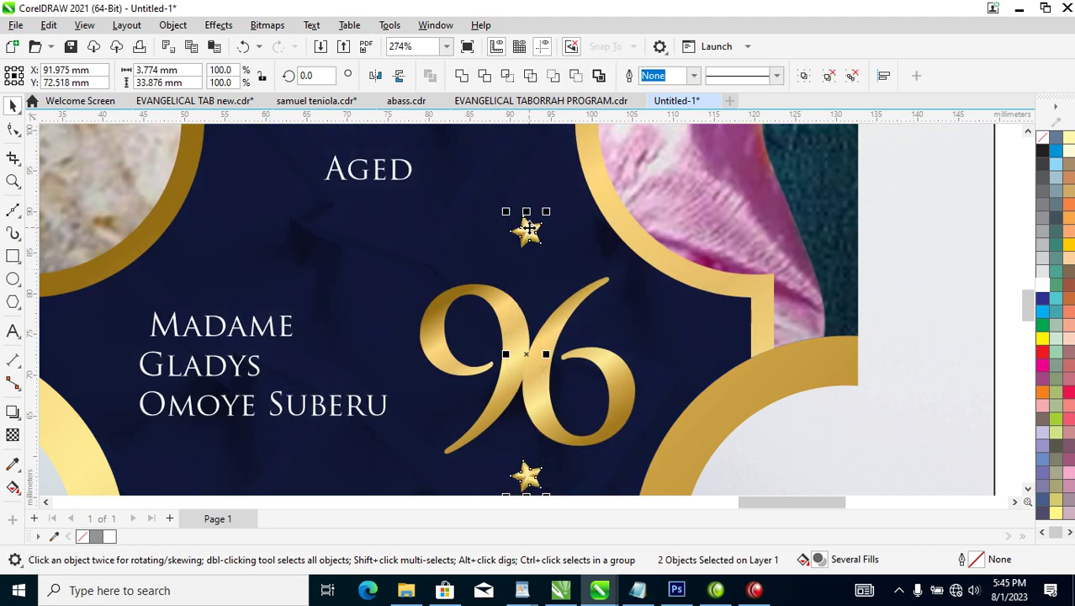
pyautogui.hotkey('ctrl', 'g')
pyautogui.moveTo(528, 229); pyautogui.dragTo(593, 265)
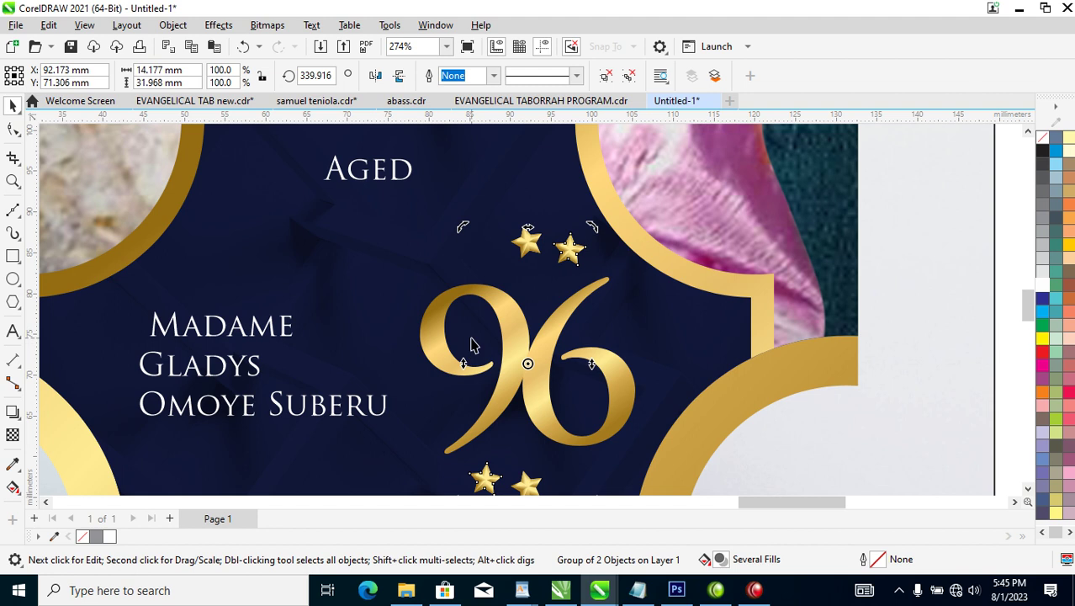
pyautogui.hotkey('ctrl', 'r')
pyautogui.hotkey('ctrl', 'r')
pyautogui.hotkey('ctrl', 'r')
pyautogui.hotkey('ctrl', 'r')
pyautogui.hotkey('ctrl', 'r')
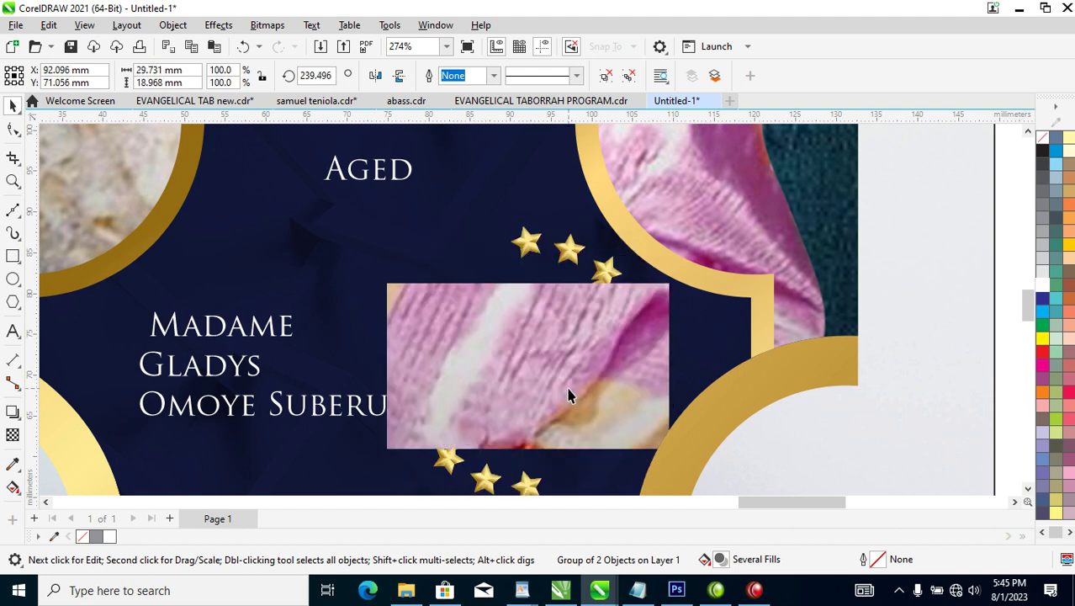
pyautogui.hotkey('ctrl', 'r')
pyautogui.hotkey('ctrl', 'r')
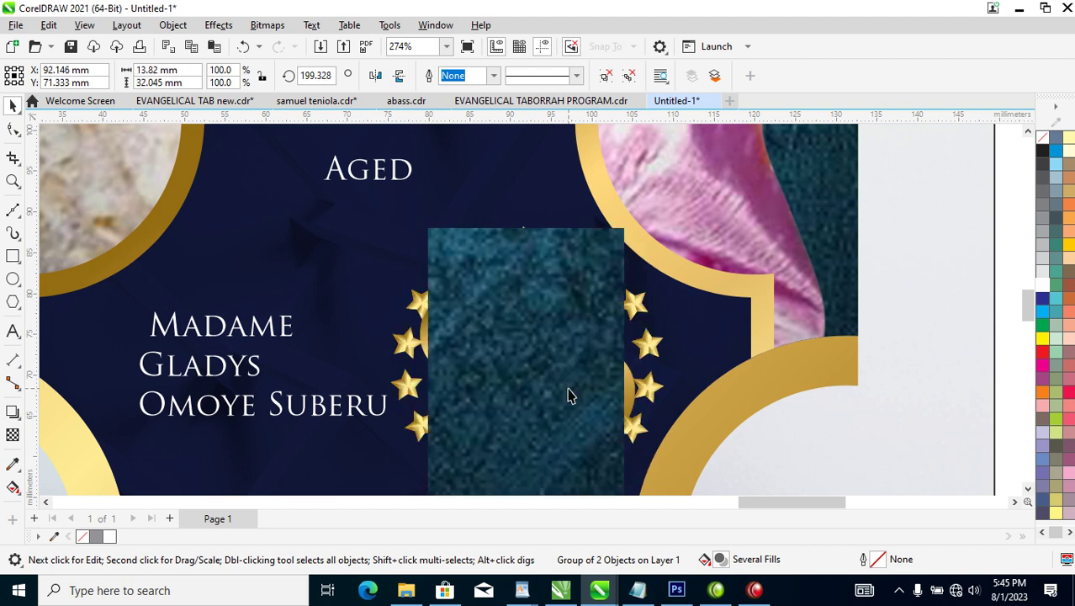
pyautogui.scroll(-2, 547, 303)
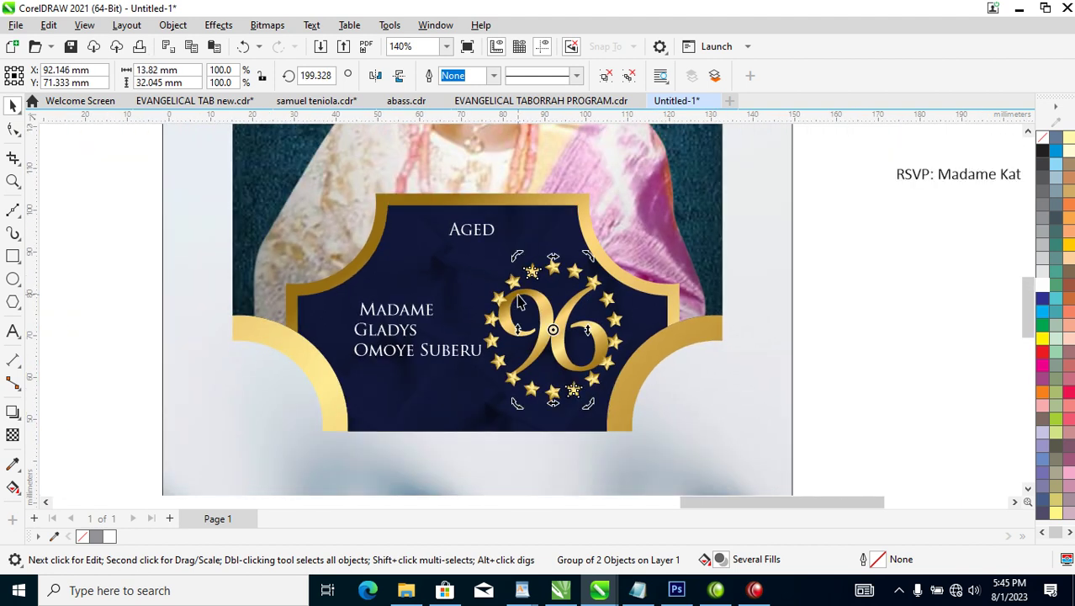
# Scale the 9 and 6 down to 61.309 pt inside the star ring.
pyautogui.press('z')
pyautogui.moveTo(313, 198); pyautogui.dragTo(692, 408)
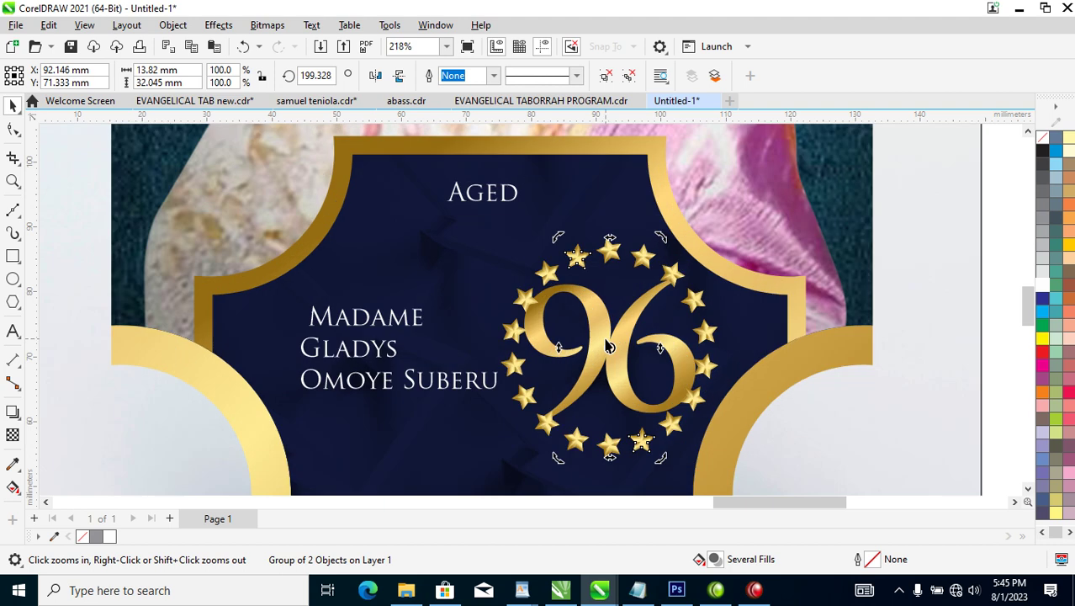
pyautogui.keyDown('ctrl'); pyautogui.click(680, 364); pyautogui.keyUp('ctrl')
pyautogui.keyDown('ctrl'); pyautogui.keyDown('shift'); pyautogui.click(600, 339); pyautogui.keyUp('shift'); pyautogui.keyUp('ctrl')
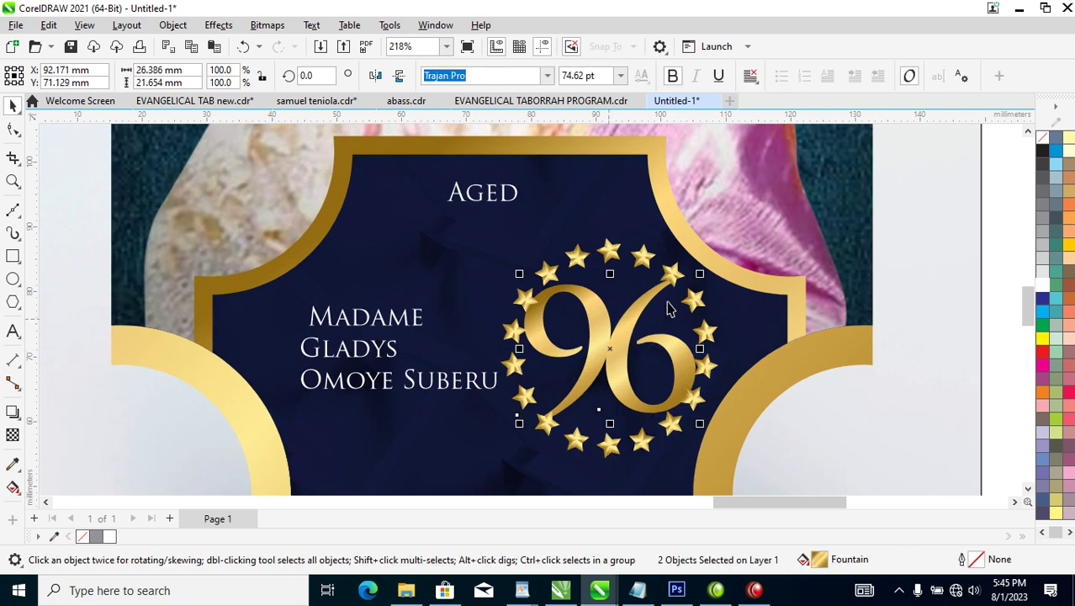
pyautogui.moveTo(700, 275); pyautogui.dragTo(687, 287)
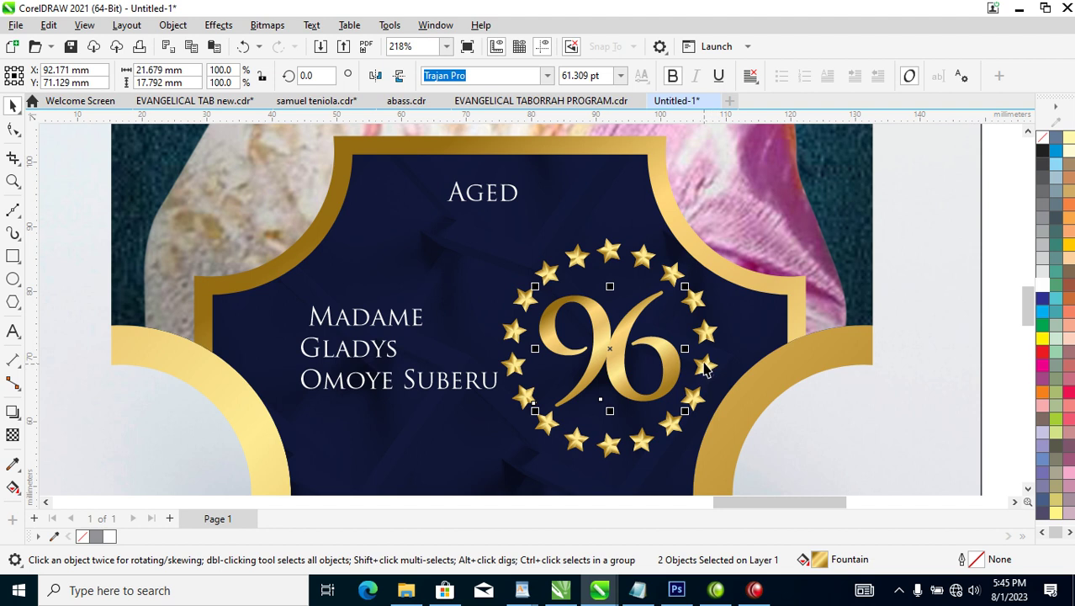
pyautogui.keyDown('ctrl'); pyautogui.click(609, 253); pyautogui.keyUp('ctrl')
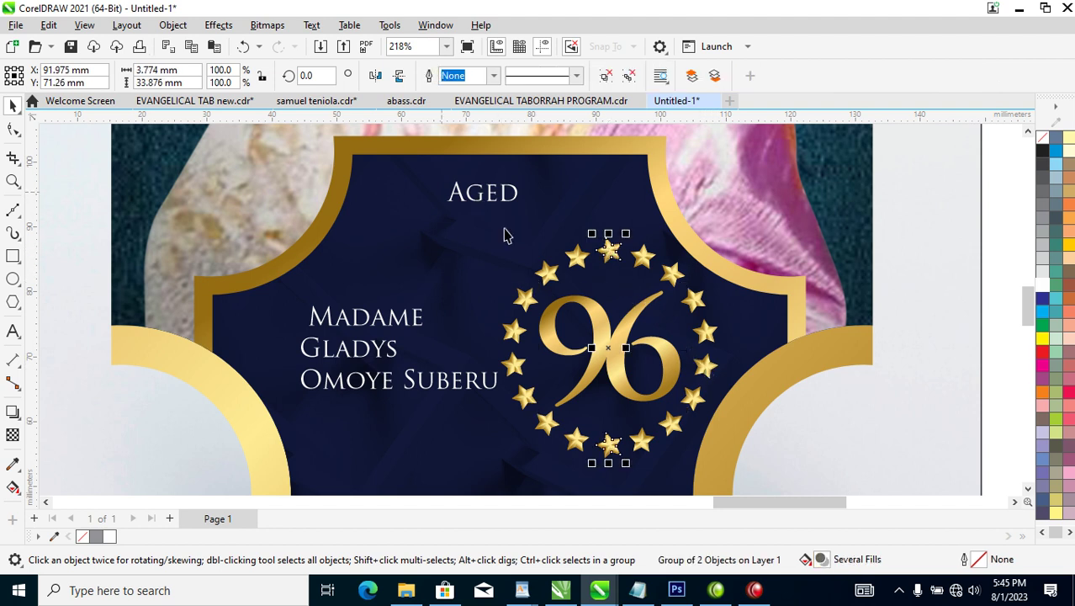
# Draw a small circle atop the 96 and give it the stars' gold fill.
pyautogui.click(13, 279)
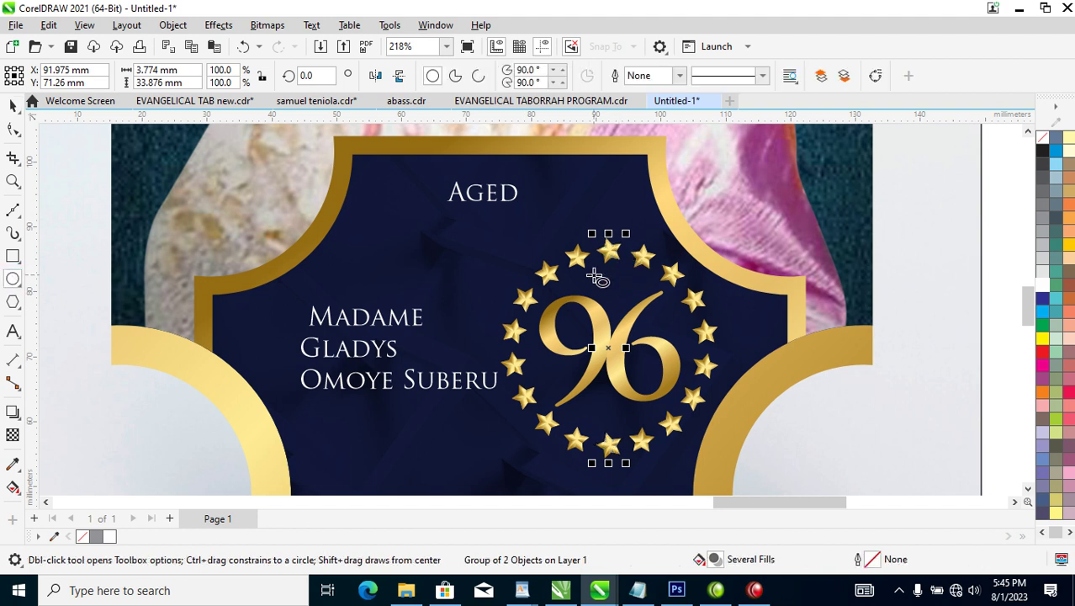
pyautogui.moveTo(594, 270); pyautogui.dragTo(630, 308)
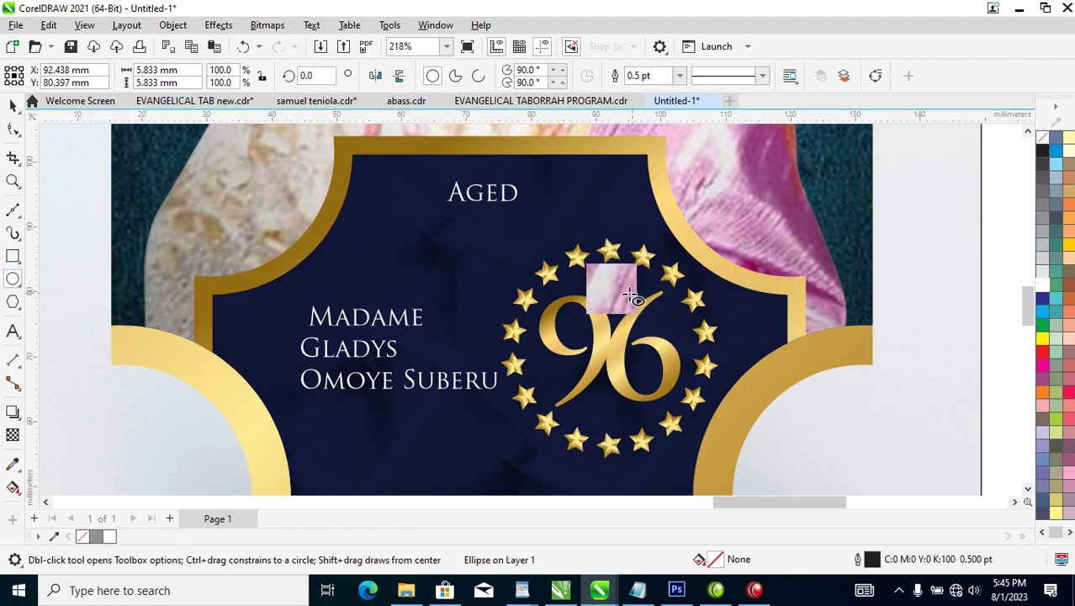
pyautogui.press('space')
pyautogui.click(1043, 286)
pyautogui.moveTo(656, 246); pyautogui.dragTo(615, 284)
pyautogui.click(715, 374)
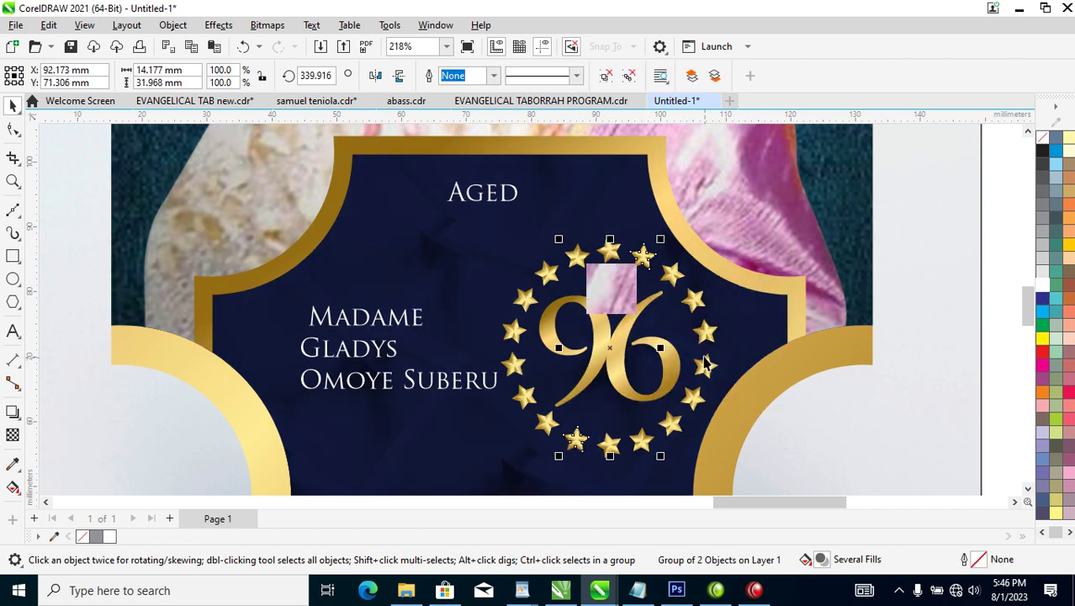
# Leave a 75% scaled copy inside the gold circle and eyedropper the navy background onto it.
pyautogui.moveTo(639, 268); pyautogui.dragTo(645, 271)
pyautogui.rightClick(640, 275)
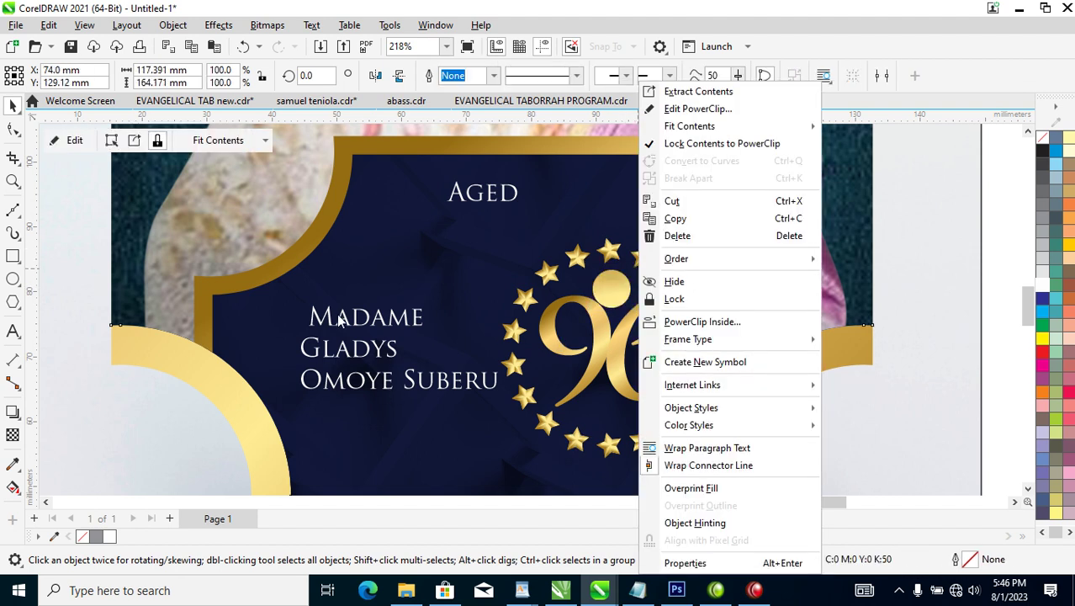
pyautogui.click(381, 274)
pyautogui.click(625, 300)
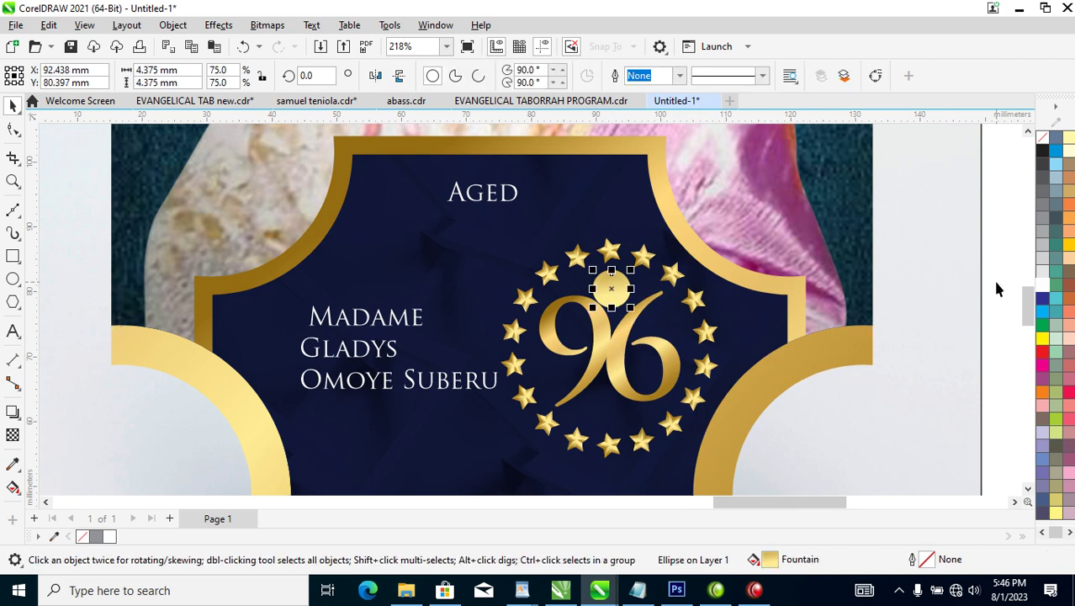
pyautogui.click(1046, 300)
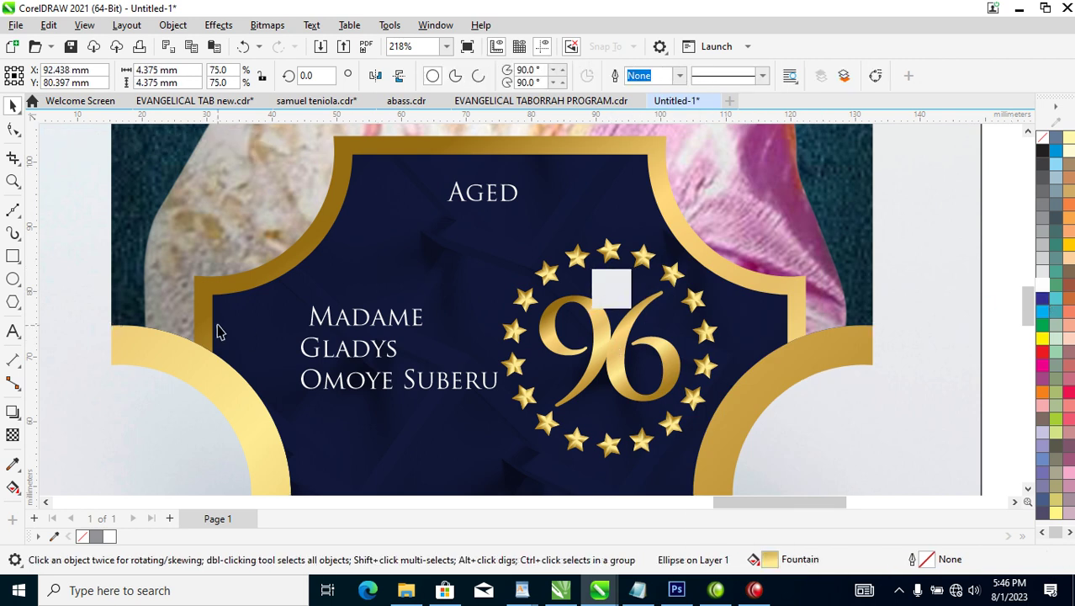
pyautogui.click(13, 464)
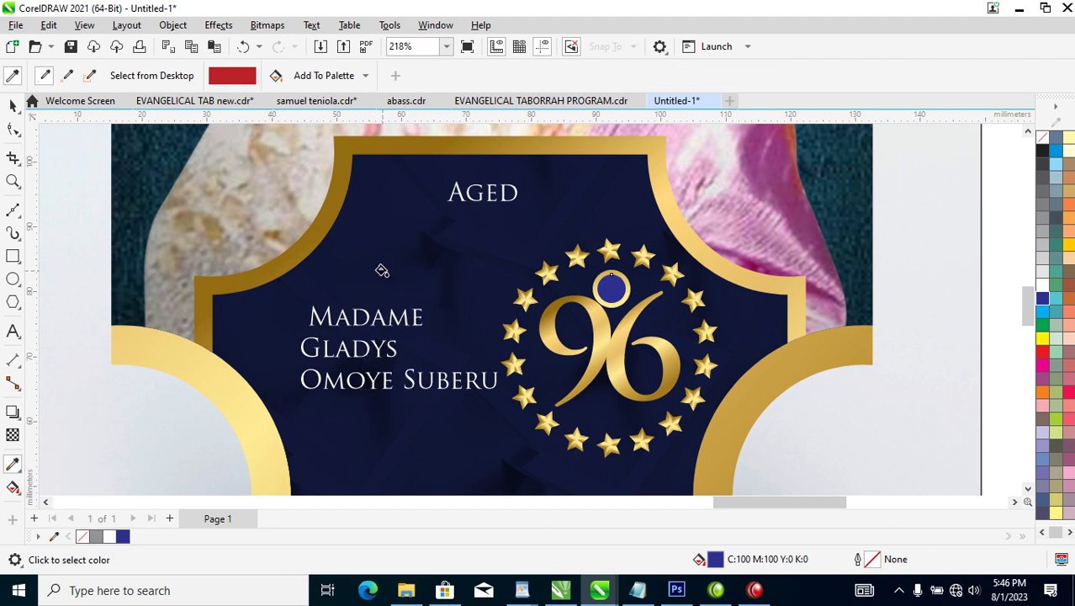
pyautogui.click(385, 268)
pyautogui.click(605, 287)
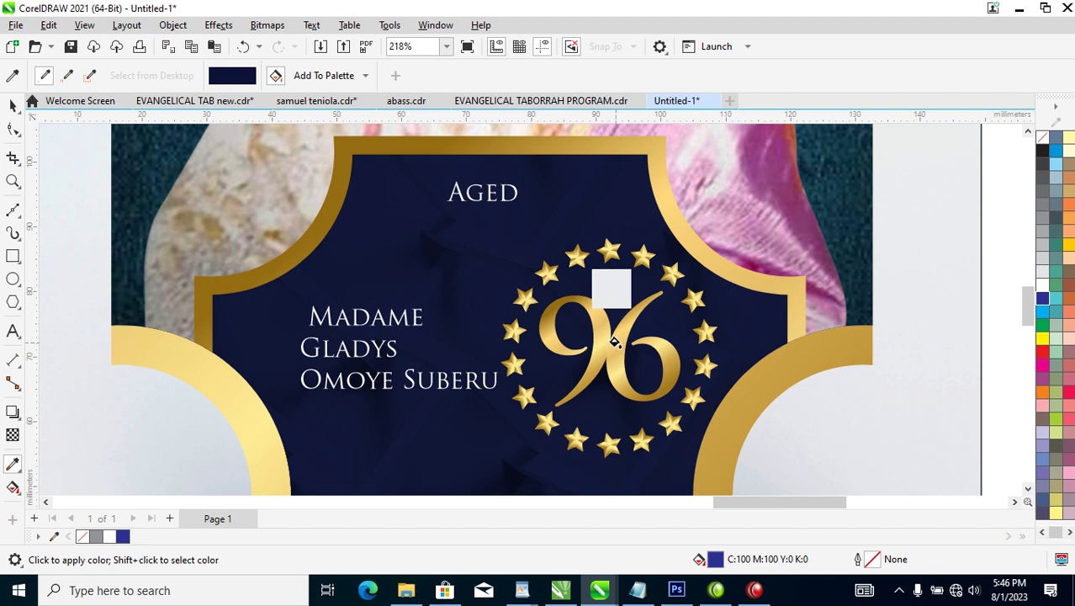
pyautogui.press('space')
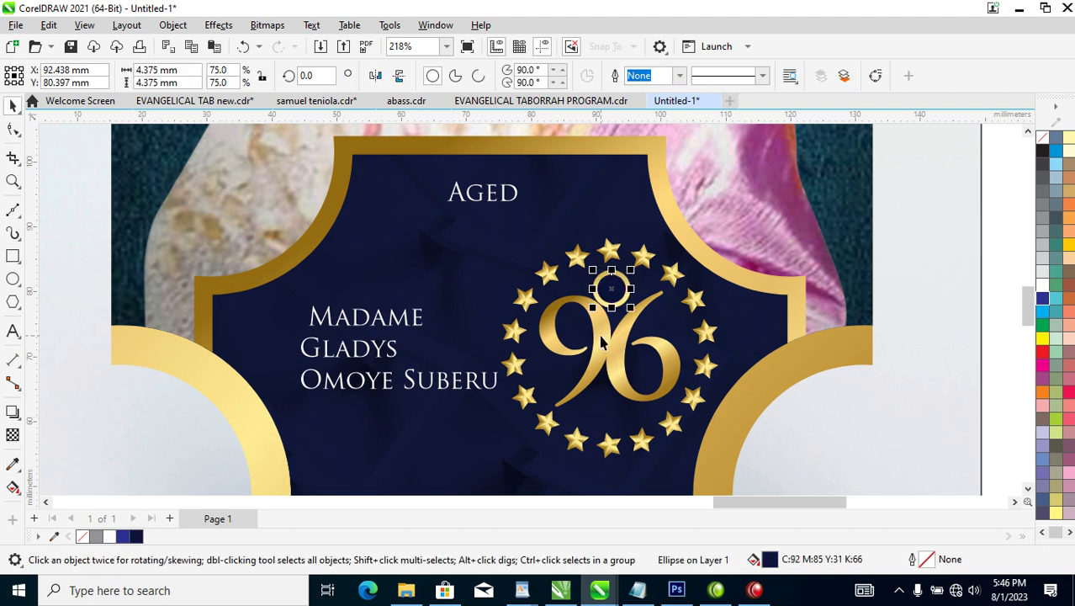
# Place a copy of the Madame text above the 96.
pyautogui.press('z')
pyautogui.moveTo(383, 221); pyautogui.dragTo(750, 472)
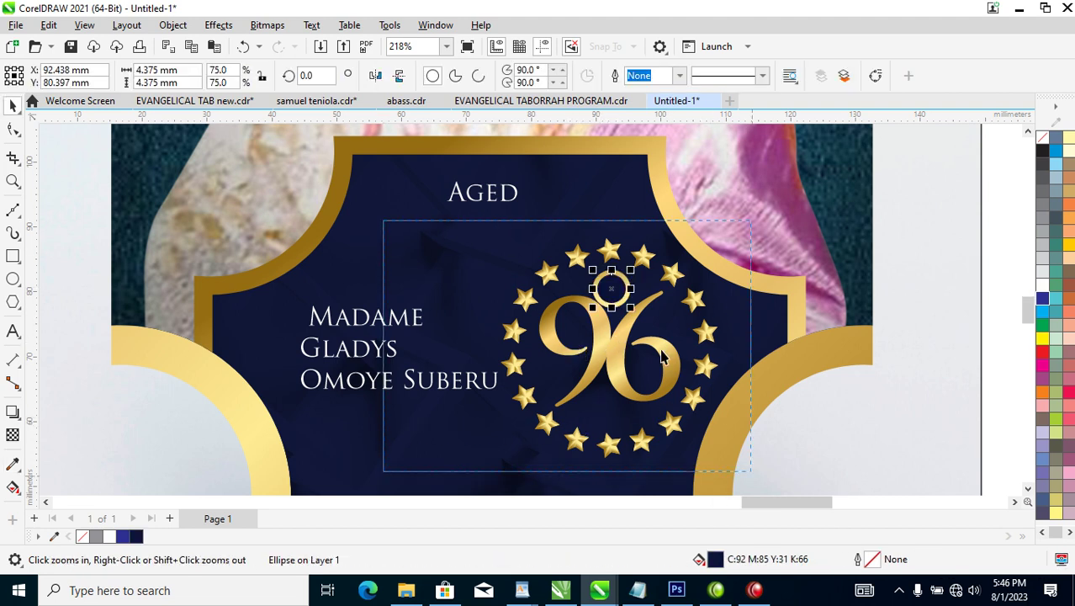
pyautogui.moveTo(662, 357); pyautogui.dragTo(495, 220)
pyautogui.press('space')
pyautogui.moveTo(311, 289); pyautogui.dragTo(611, 227)
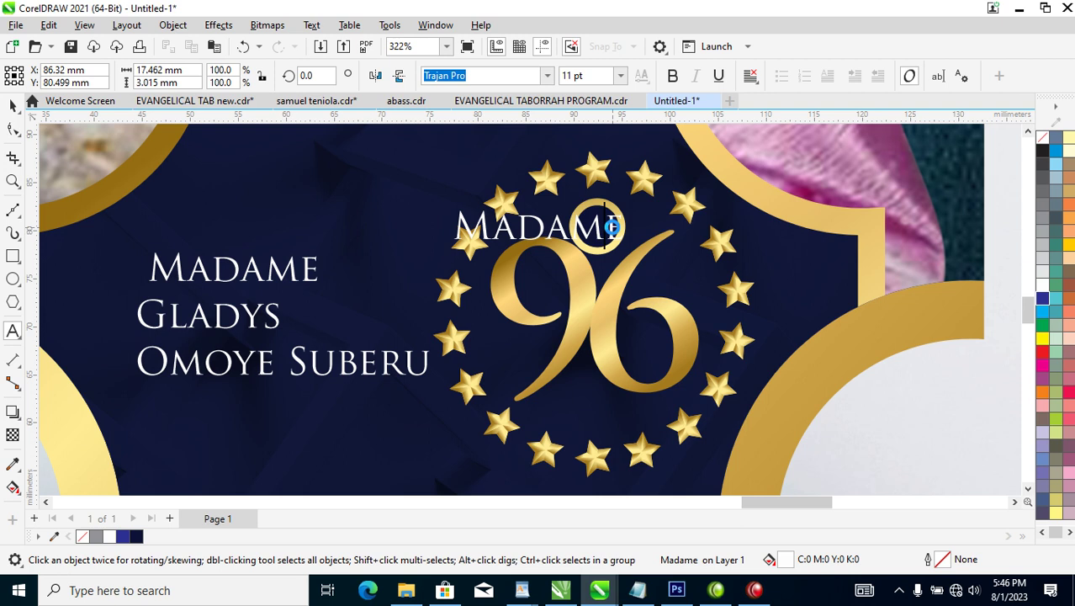
# Replace the copied Madame text with @ and move it into the small navy circle.
pyautogui.hotkey('ctrl', 'a')
pyautogui.write('@')
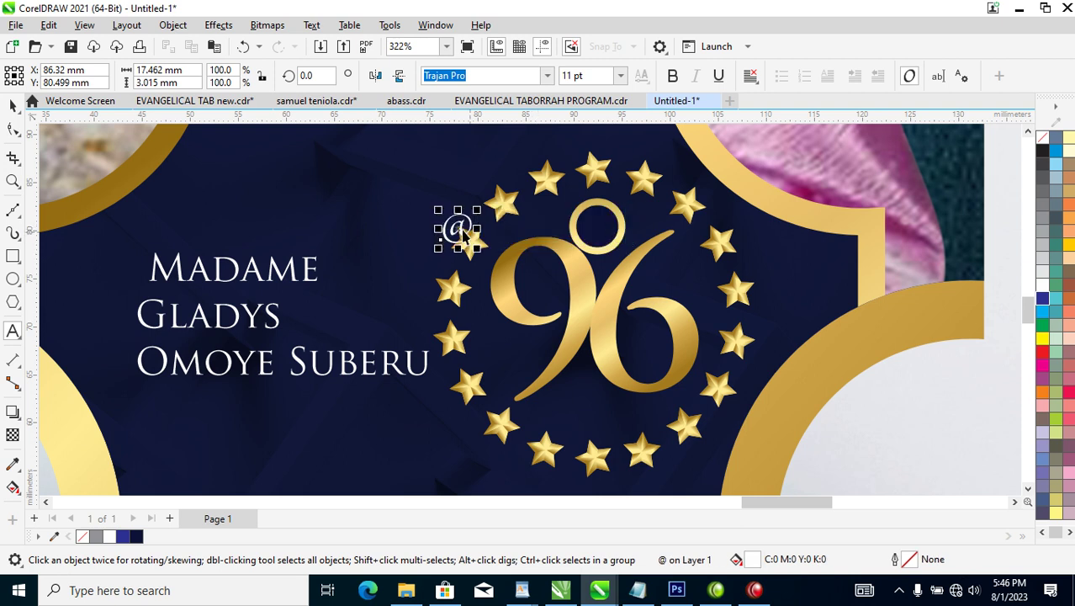
pyautogui.moveTo(461, 235); pyautogui.dragTo(599, 233)
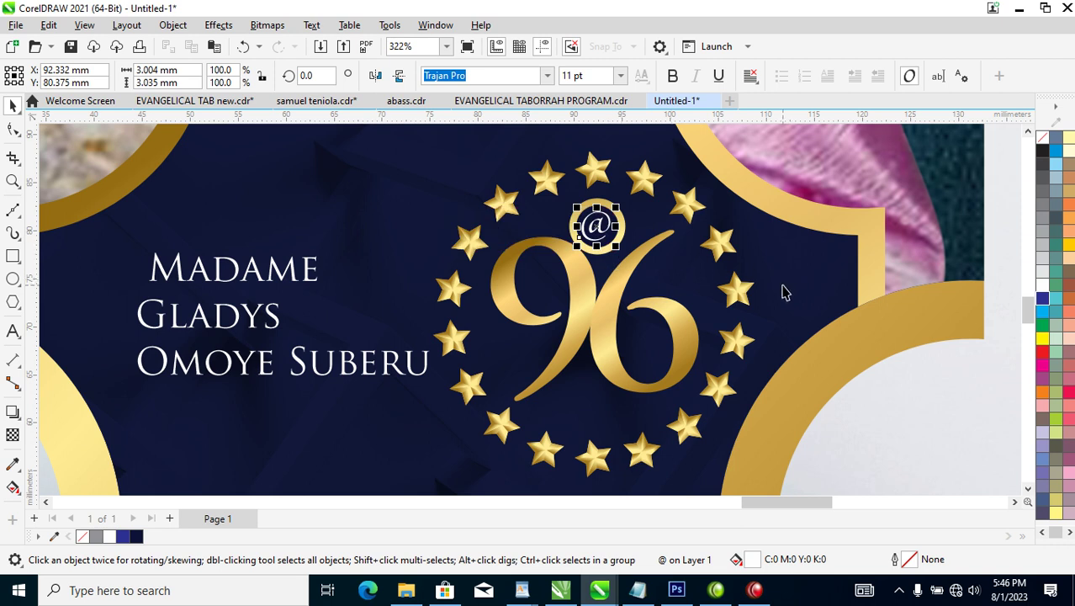
pyautogui.scroll(-5, 335, 326)
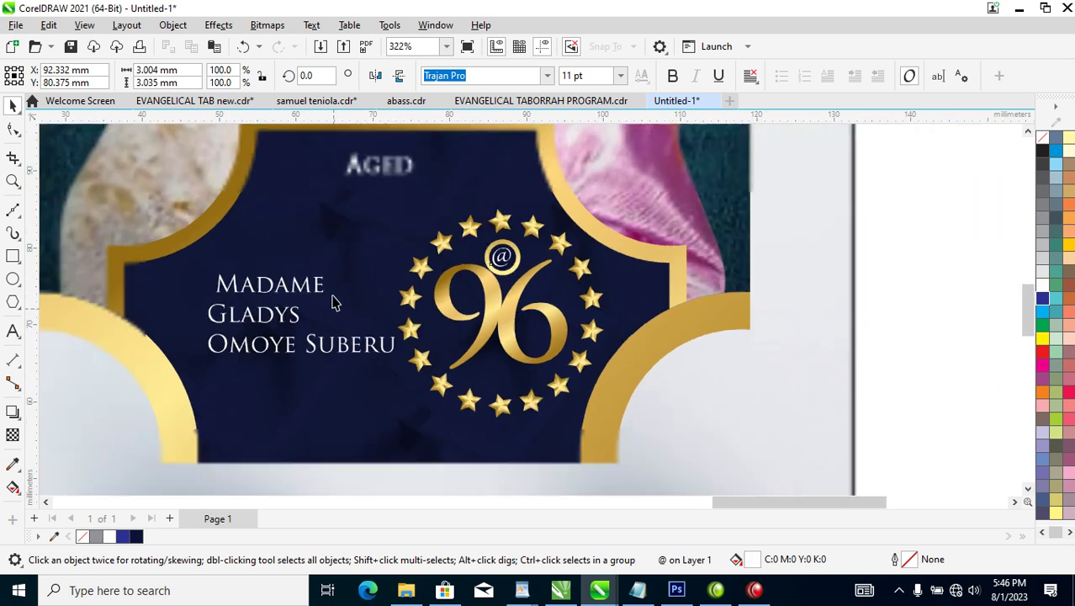
pyautogui.moveTo(217, 188); pyautogui.dragTo(631, 393)
# Delete AGED, move Madame into its place, and enlarge the first name to about 288%.
pyautogui.click(442, 202)
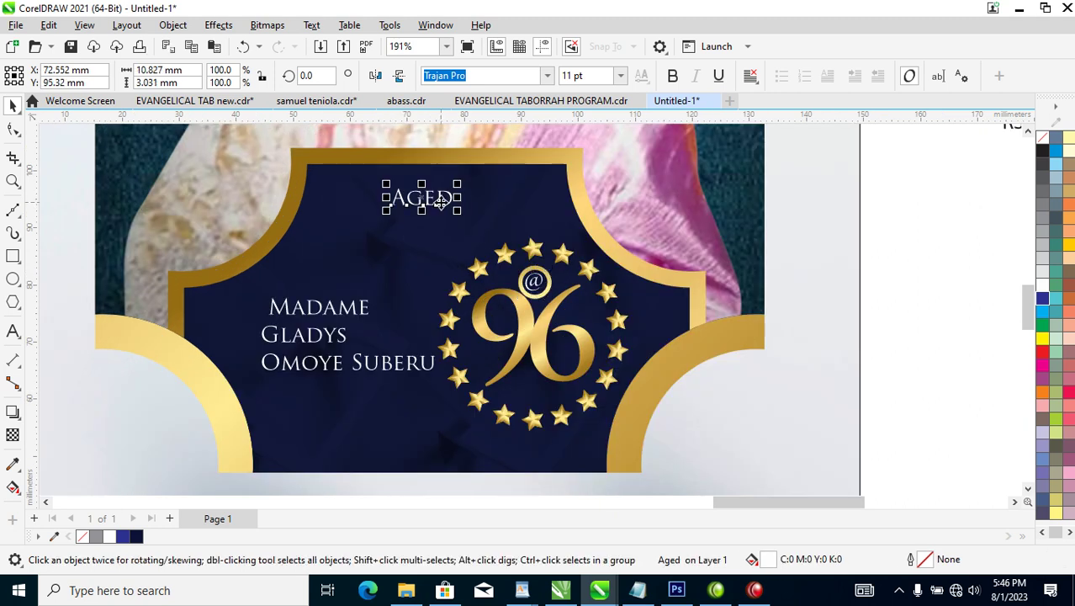
pyautogui.press('Delete')
pyautogui.click(364, 313)
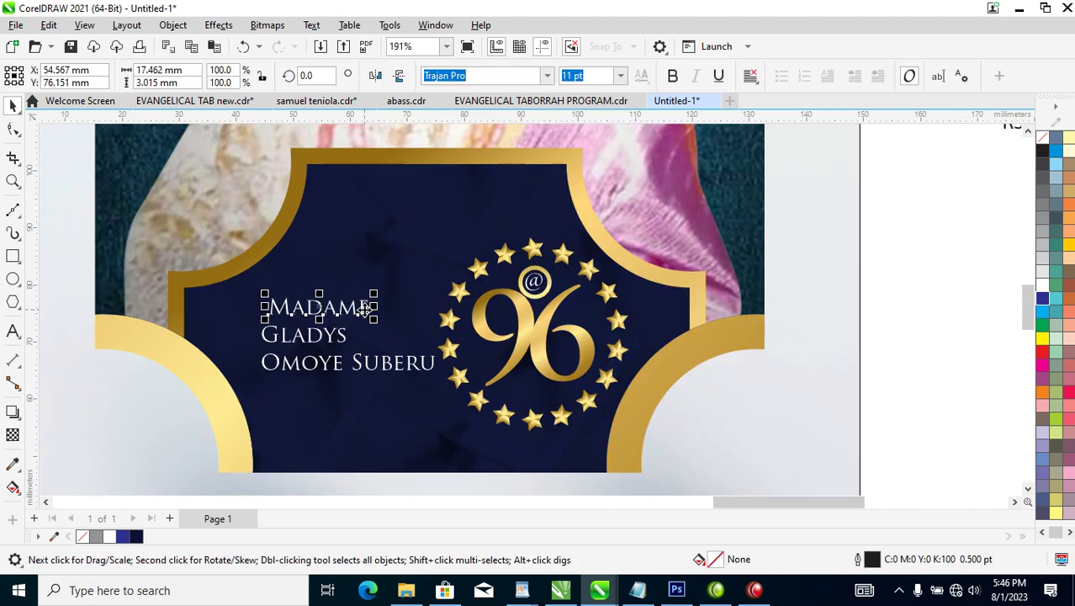
pyautogui.moveTo(362, 308); pyautogui.dragTo(395, 257)
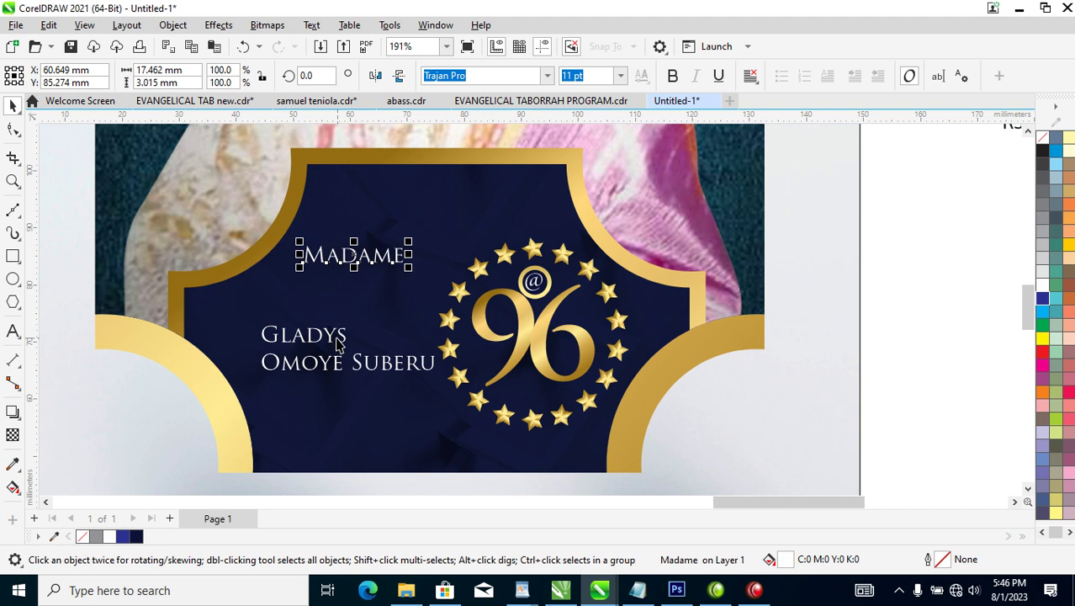
pyautogui.click(345, 334)
pyautogui.moveTo(352, 321); pyautogui.dragTo(511, 223)
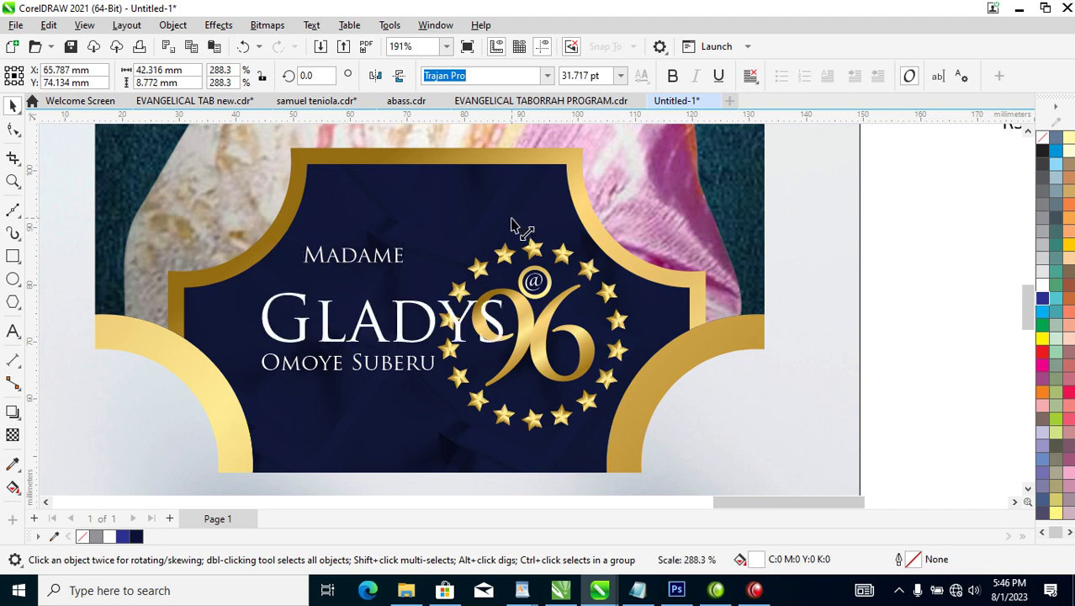
# Set the first name in the Hello Paris Sans font.
pyautogui.click(548, 76)
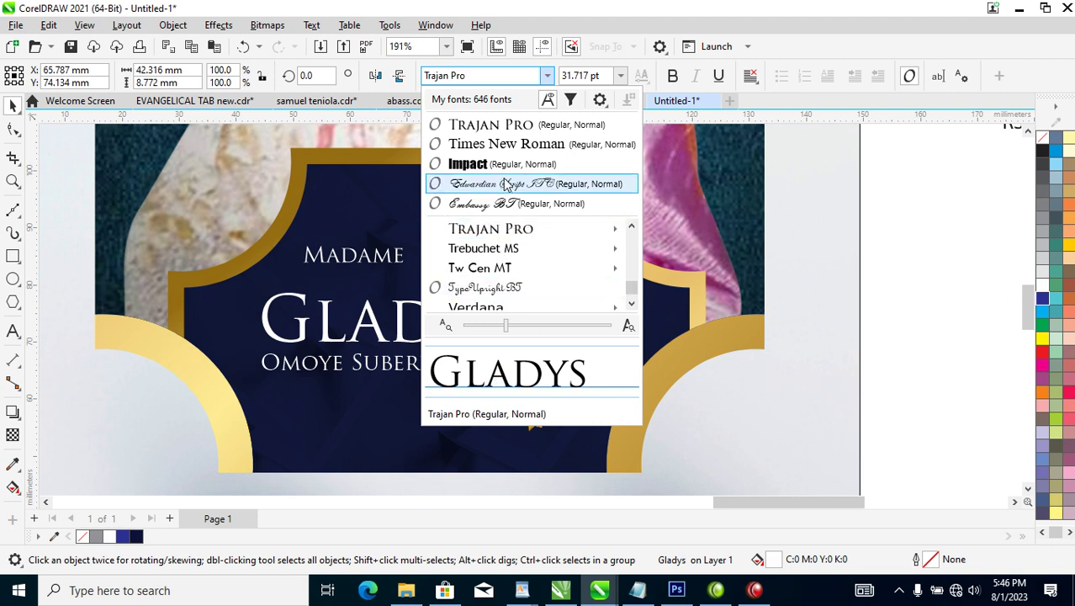
pyautogui.scroll(10, 508, 178)
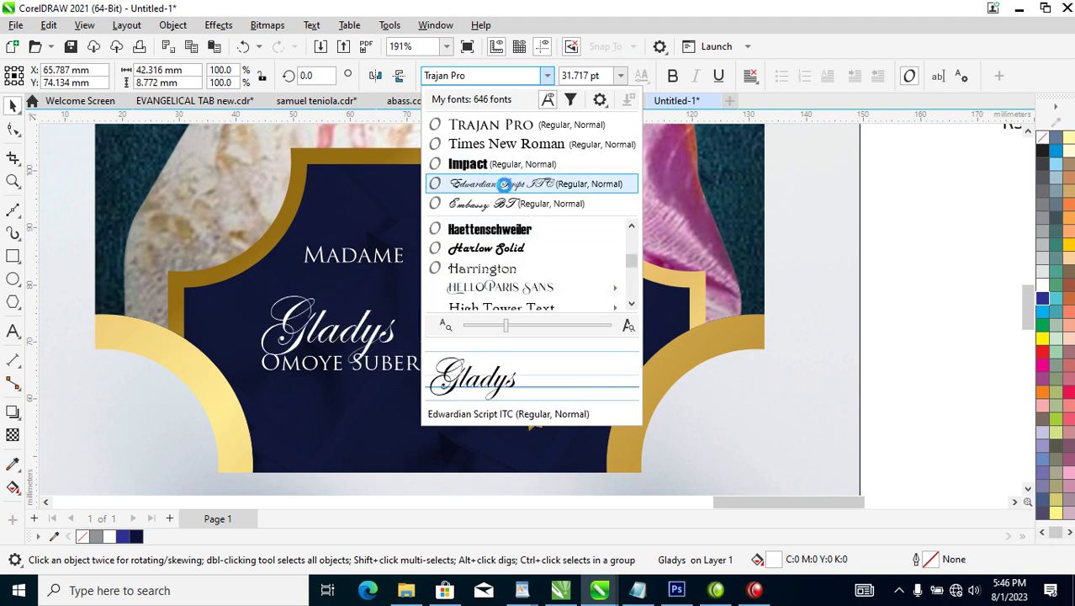
pyautogui.scroll(-1, 505, 231)
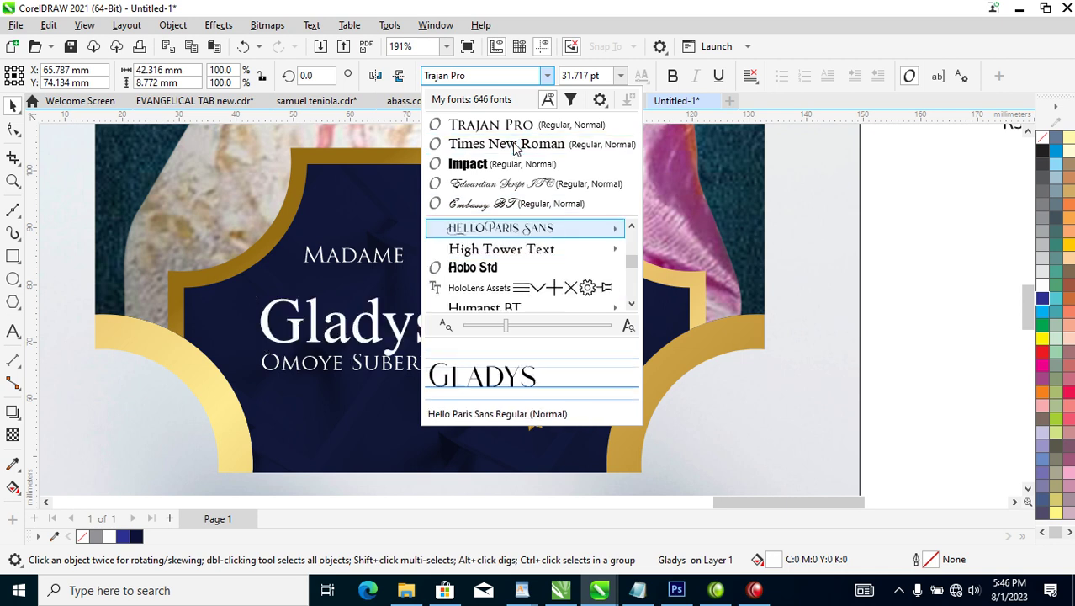
pyautogui.click(506, 229)
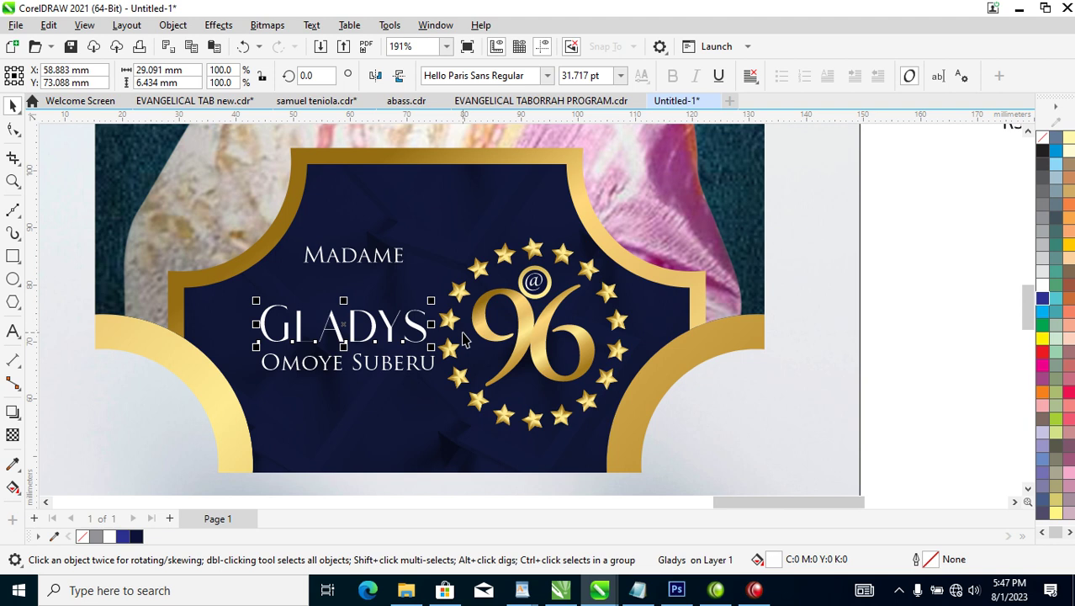
# Try the Lucia script font, undo it, and give the name a white outline.
pyautogui.click(547, 76)
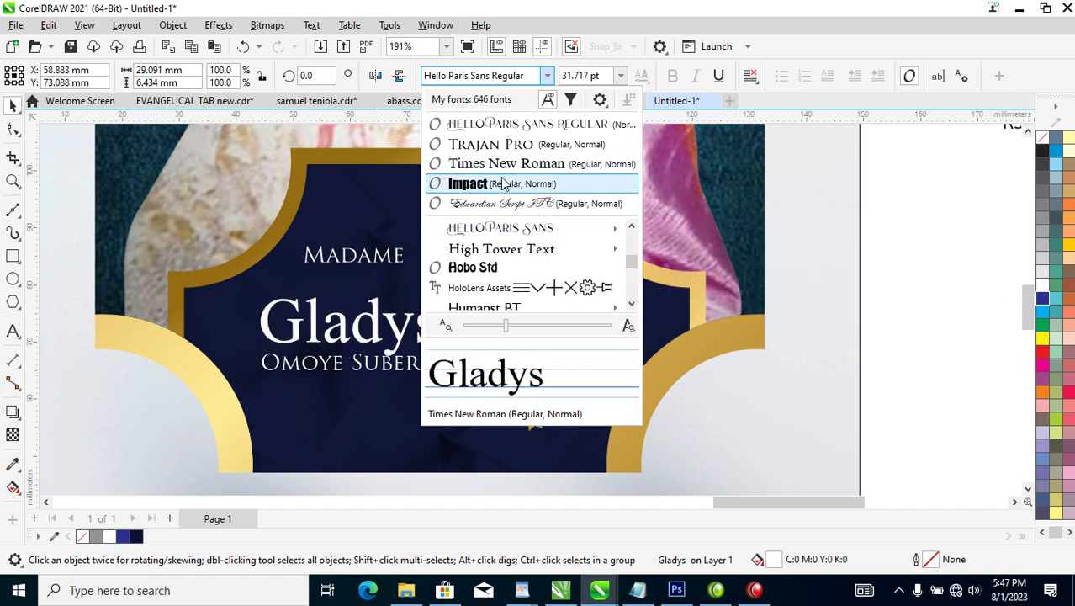
pyautogui.scroll(-3, 497, 223)
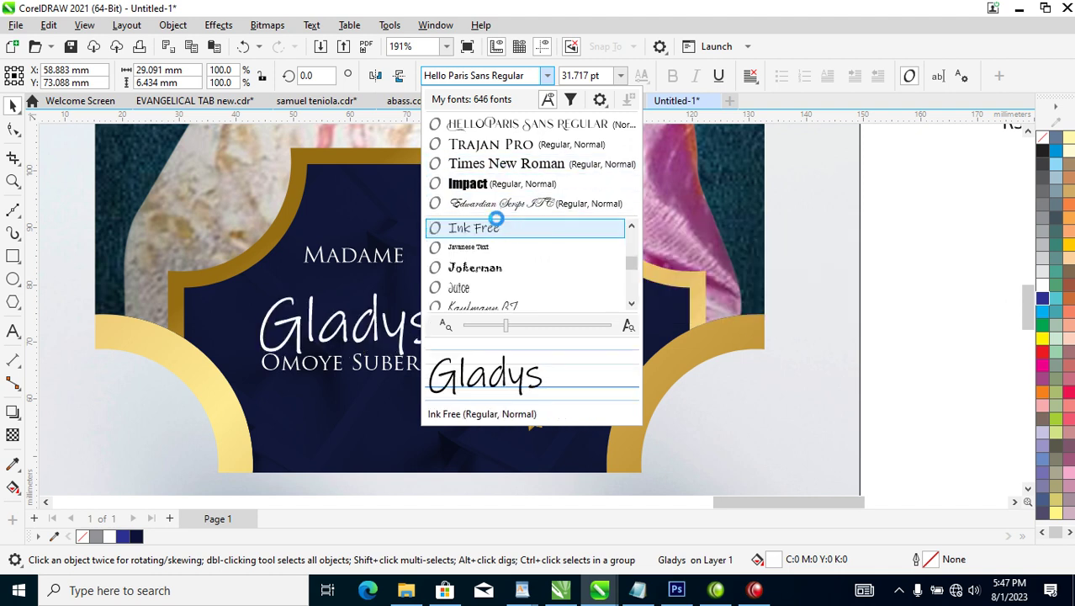
pyautogui.scroll(-5, 498, 223)
pyautogui.moveTo(497, 223)
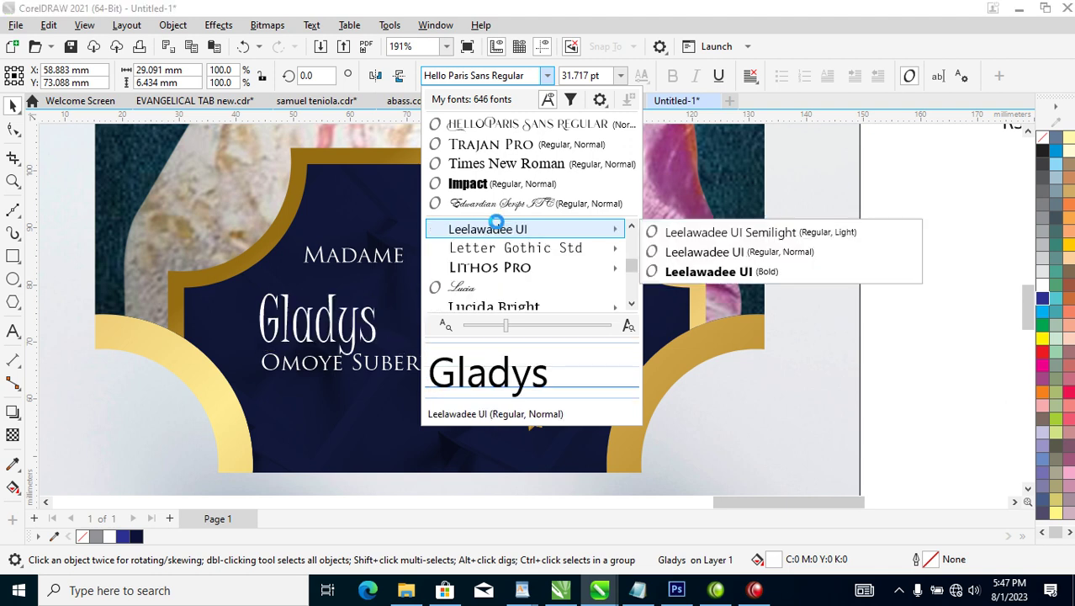
pyautogui.scroll(-3, 497, 223)
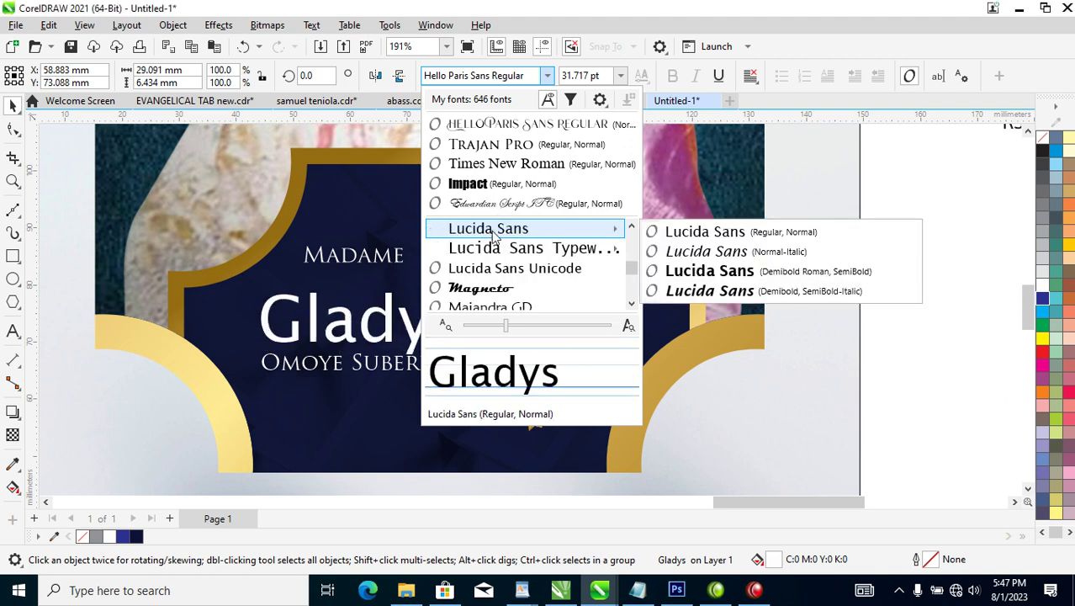
pyautogui.scroll(2, 492, 228)
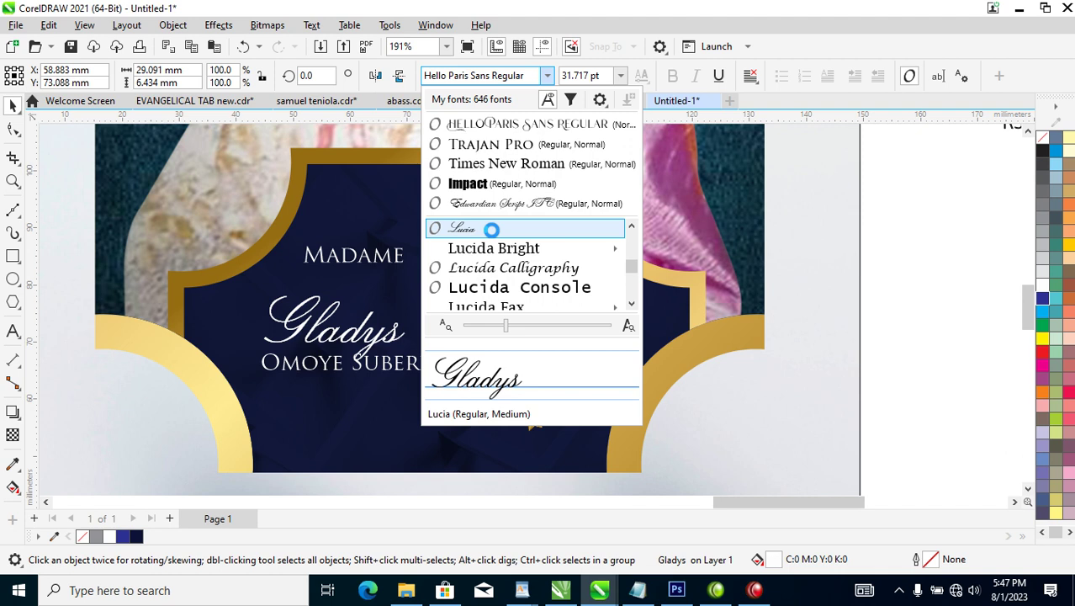
pyautogui.click(491, 229)
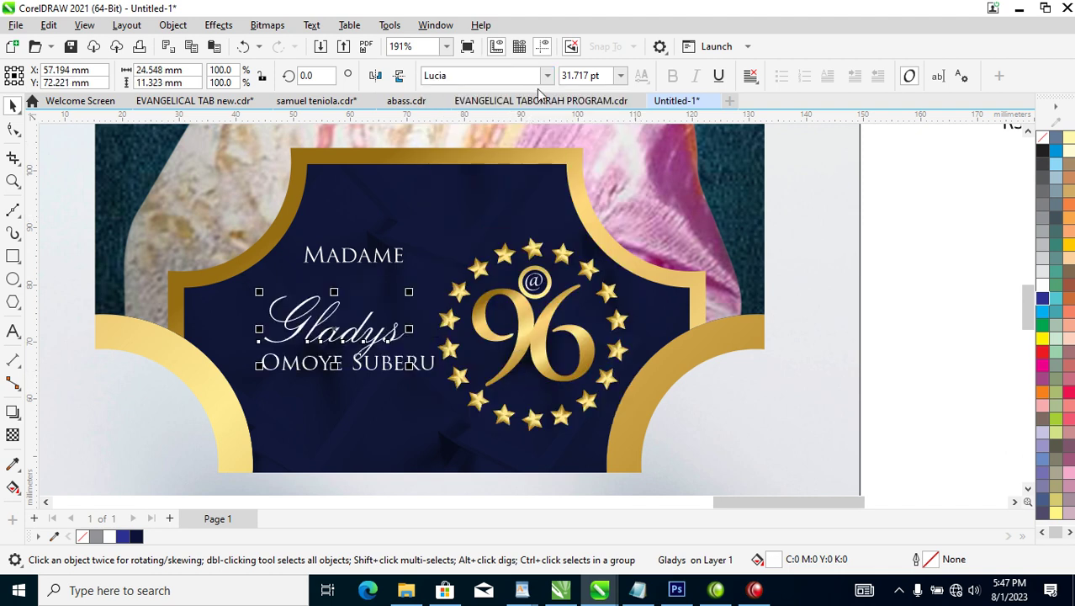
pyautogui.hotkey('ctrl', 'z')
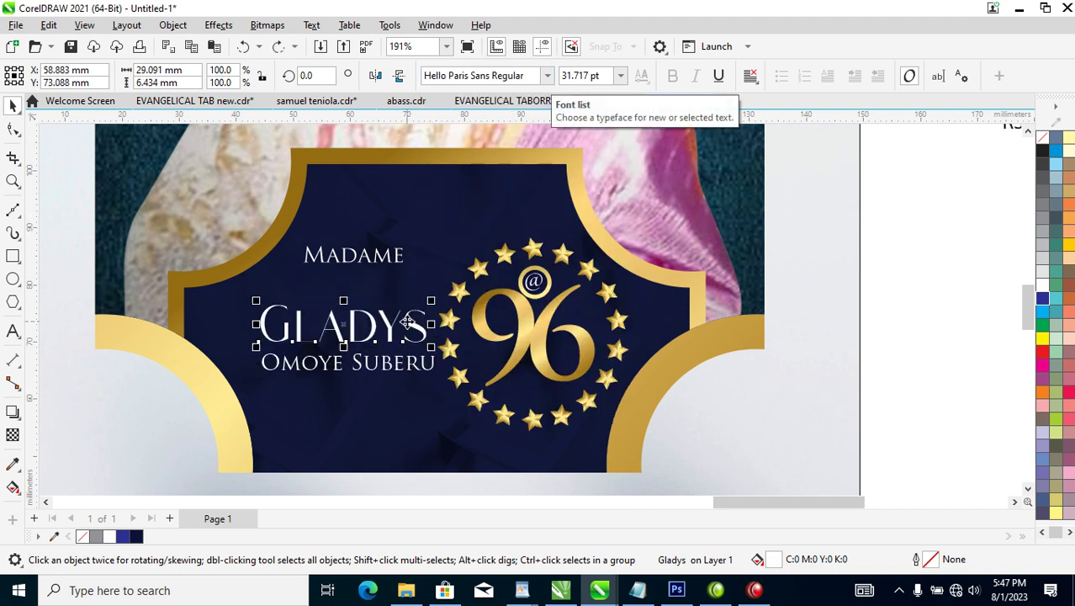
pyautogui.rightClick(1049, 288)
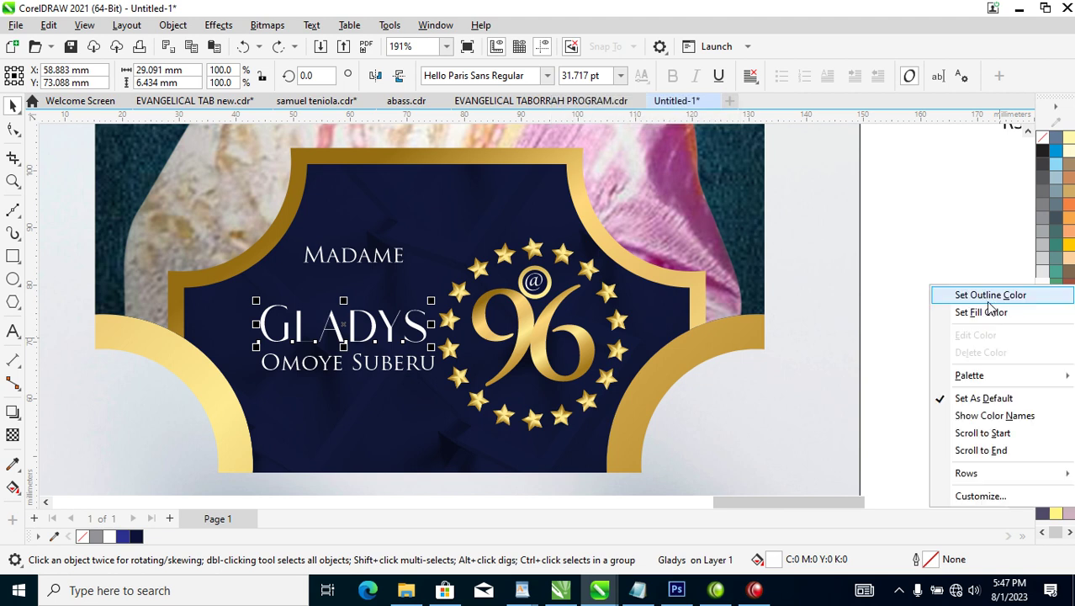
pyautogui.click(1006, 296)
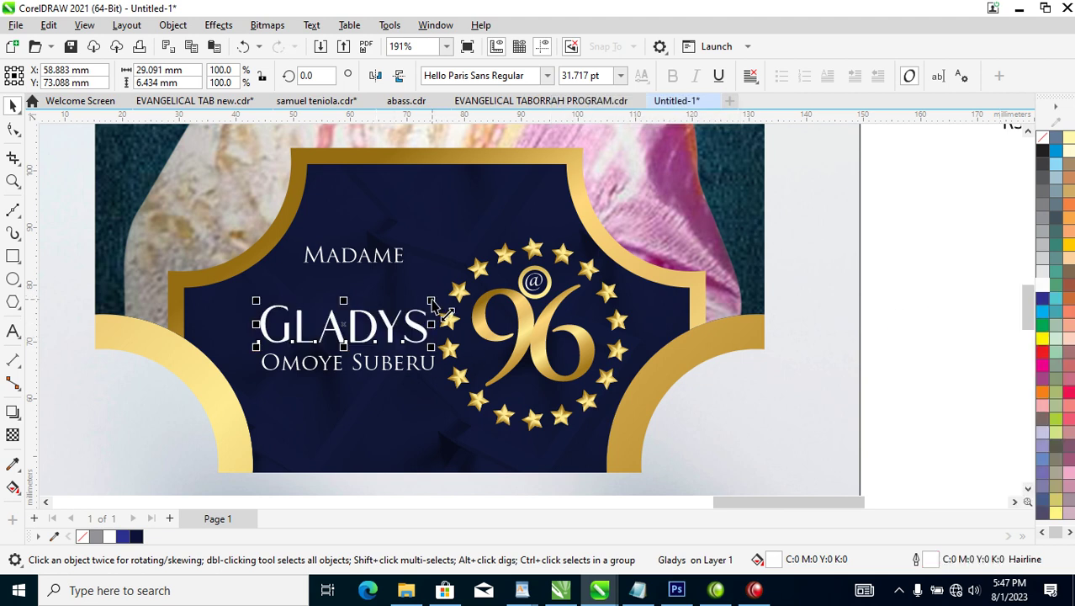
# Enlarge the first name, shrink the 96 star emblem to 72% and move it lower.
pyautogui.moveTo(515, 257); pyautogui.dragTo(513, 259)
pyautogui.moveTo(407, 199); pyautogui.dragTo(669, 435)
pyautogui.moveTo(634, 233); pyautogui.dragTo(607, 244)
pyautogui.moveTo(571, 350); pyautogui.dragTo(471, 419)
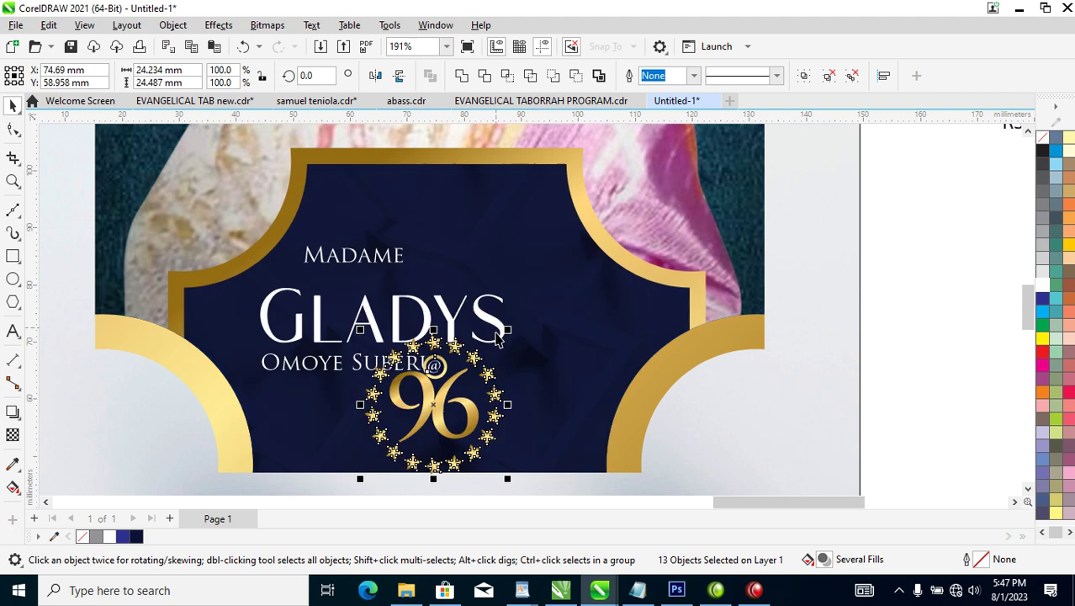
# Stack the first name under MADAME and the full-name line beneath it, centred.
pyautogui.moveTo(402, 317); pyautogui.dragTo(474, 224)
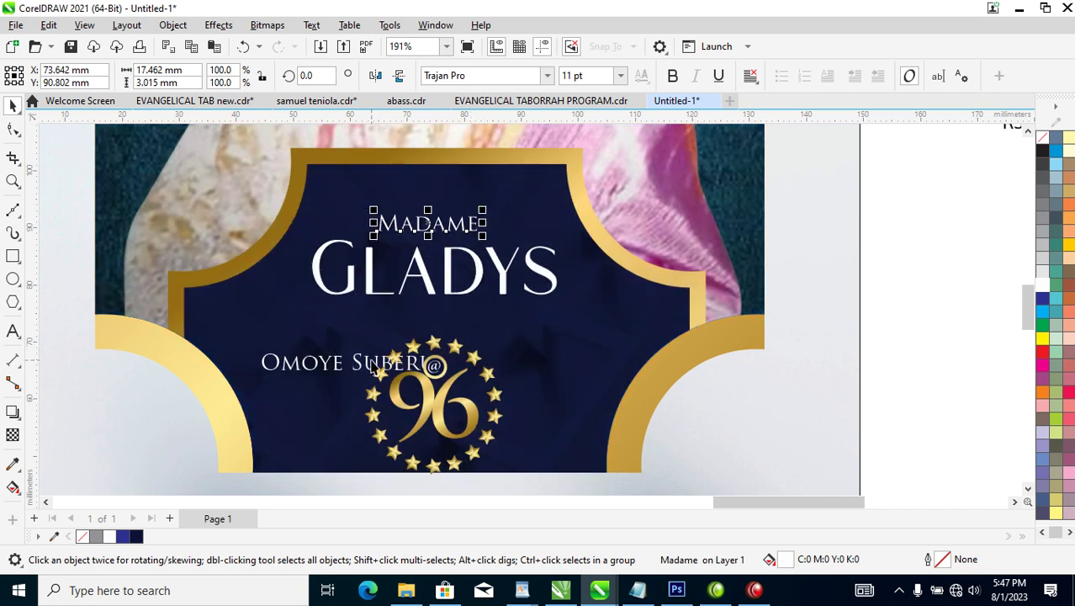
pyautogui.moveTo(368, 370); pyautogui.dragTo(468, 326)
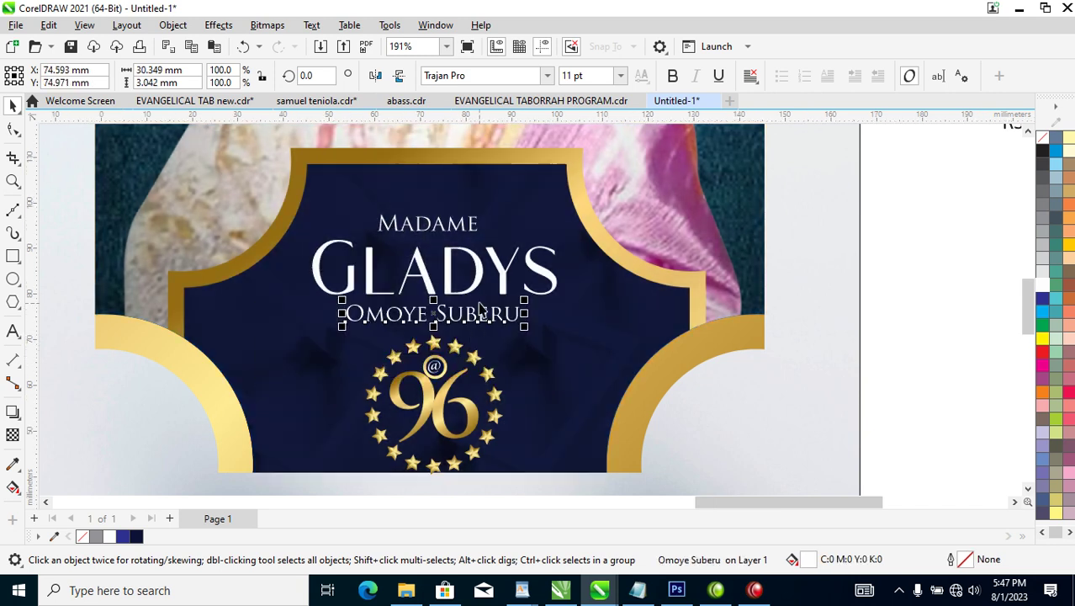
pyautogui.scroll(-4, 469, 327)
pyautogui.press('z')
pyautogui.moveTo(324, 223); pyautogui.dragTo(593, 372)
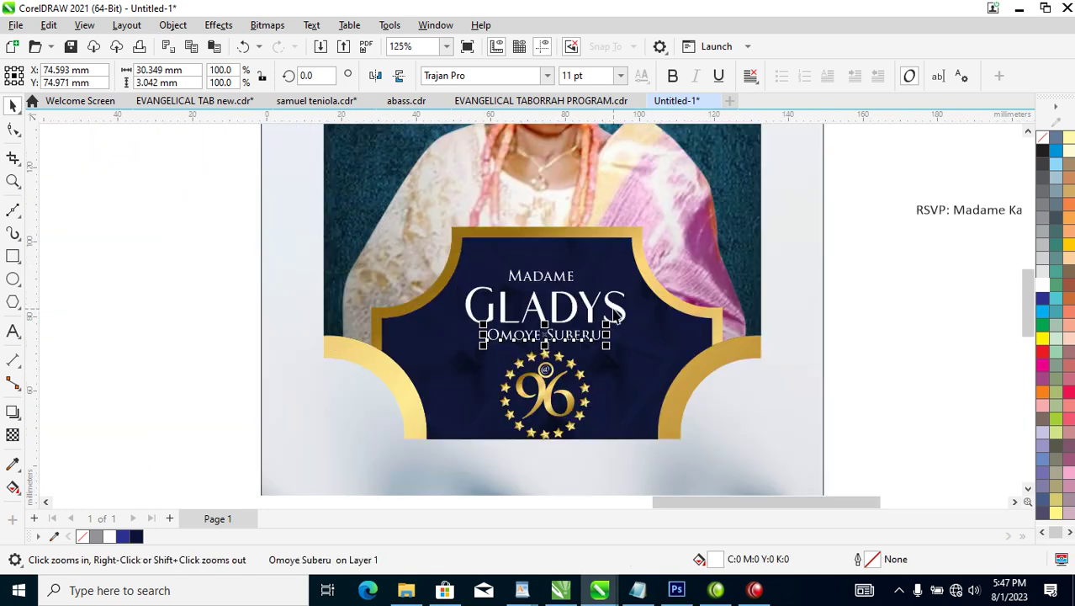
# Give the first name a white outline 2 pt wide.
pyautogui.press('space')
pyautogui.click(617, 313)
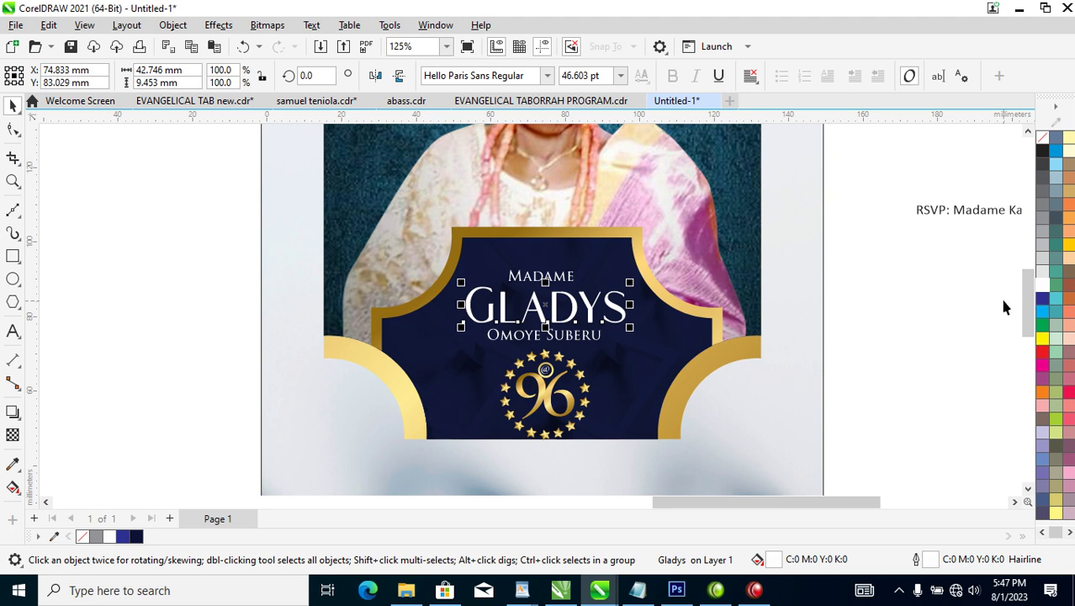
pyautogui.rightClick(1042, 288)
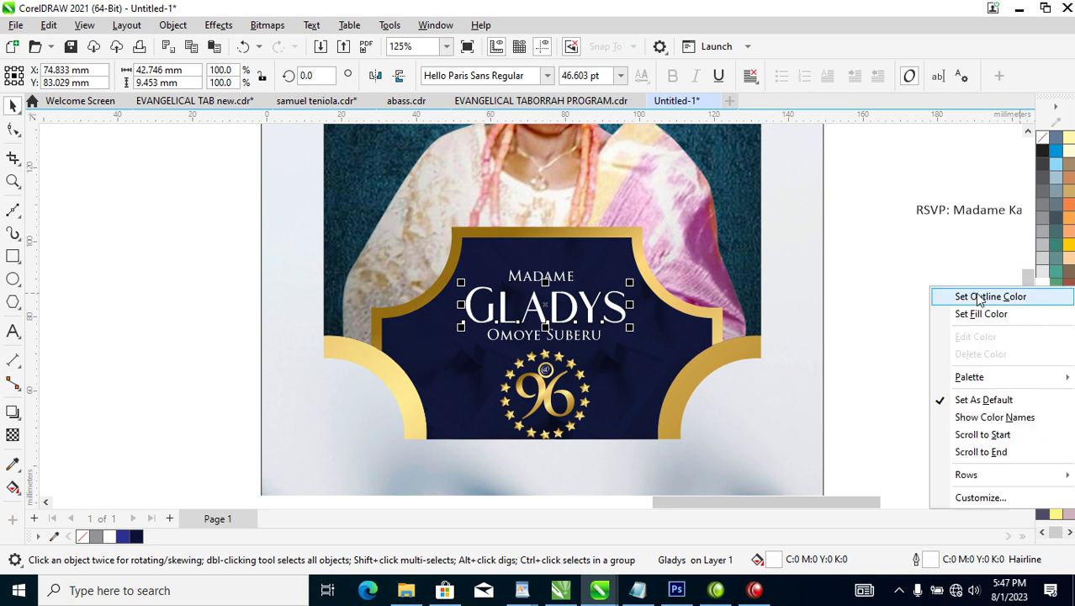
pyautogui.click(980, 297)
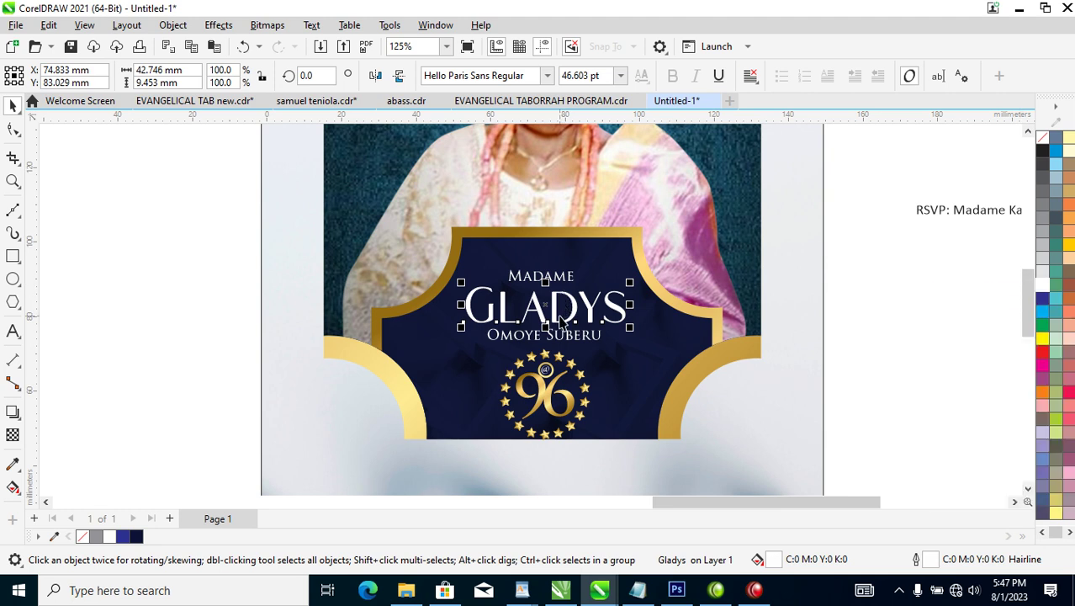
pyautogui.press('F12')
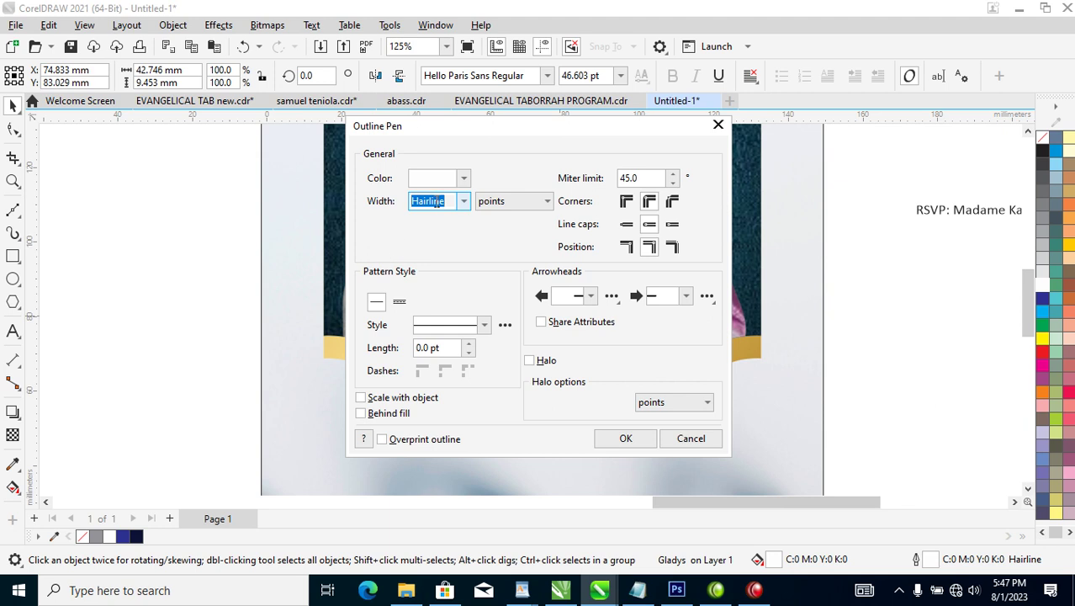
pyautogui.write('2')
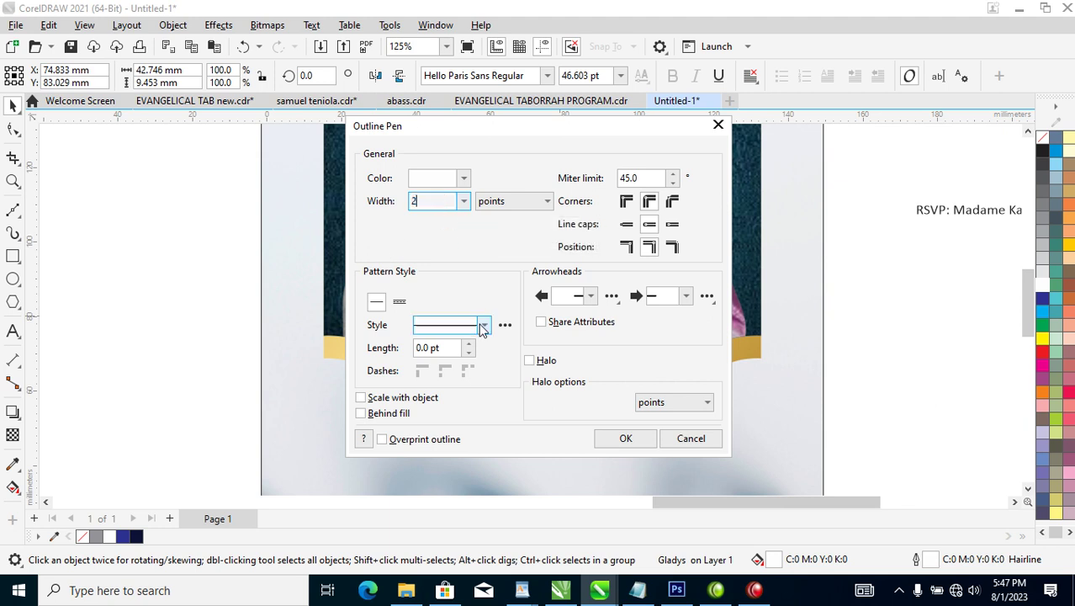
pyautogui.click(637, 439)
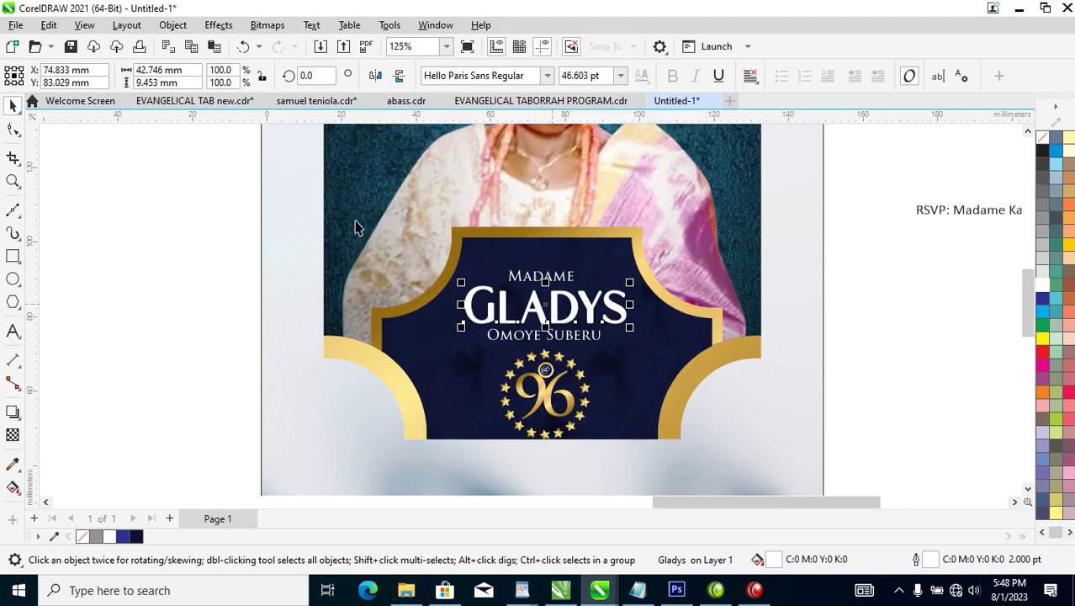
# Convert the name's outline to an object and weld it with the text into one curve.
pyautogui.click(173, 25)
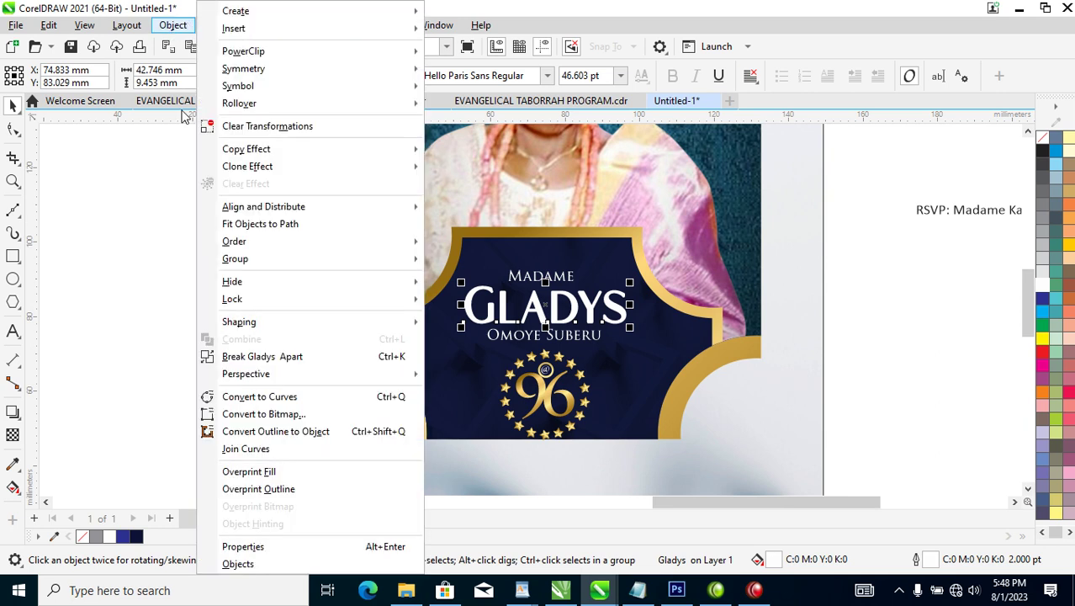
pyautogui.click(276, 432)
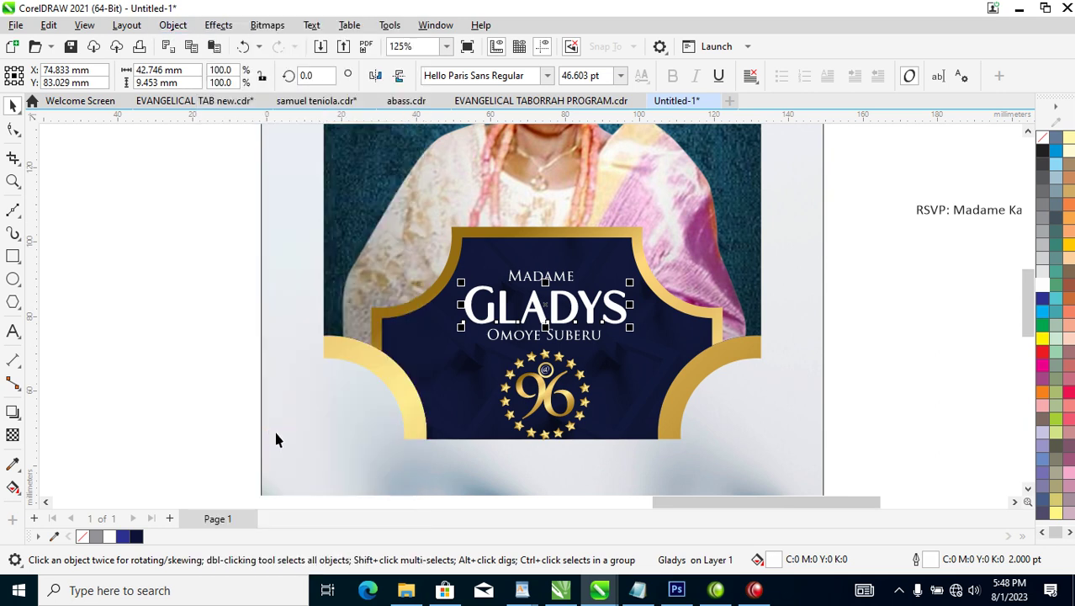
pyautogui.moveTo(430, 282); pyautogui.dragTo(659, 336)
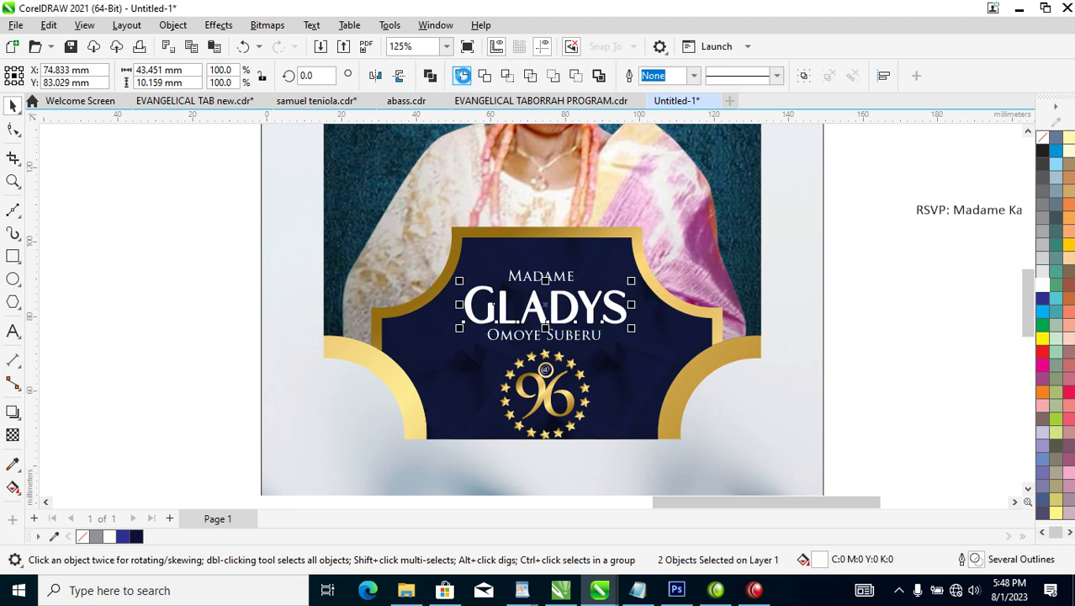
pyautogui.click(462, 76)
# Copy all the gold frame's properties onto the welded name.
pyautogui.moveTo(258, 199); pyautogui.dragTo(793, 488)
pyautogui.click(762, 363)
pyautogui.moveTo(763, 356); pyautogui.dragTo(645, 266)
pyautogui.click(728, 352)
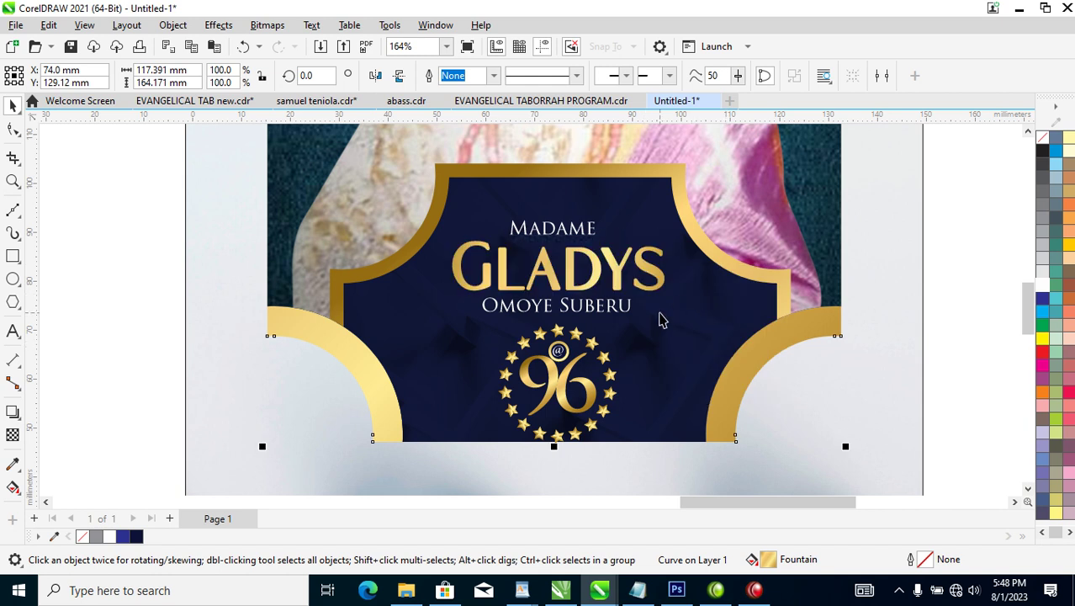
# Scale the framed portrait-and-badge artwork down to 96%.
pyautogui.scroll(-5, 661, 319)
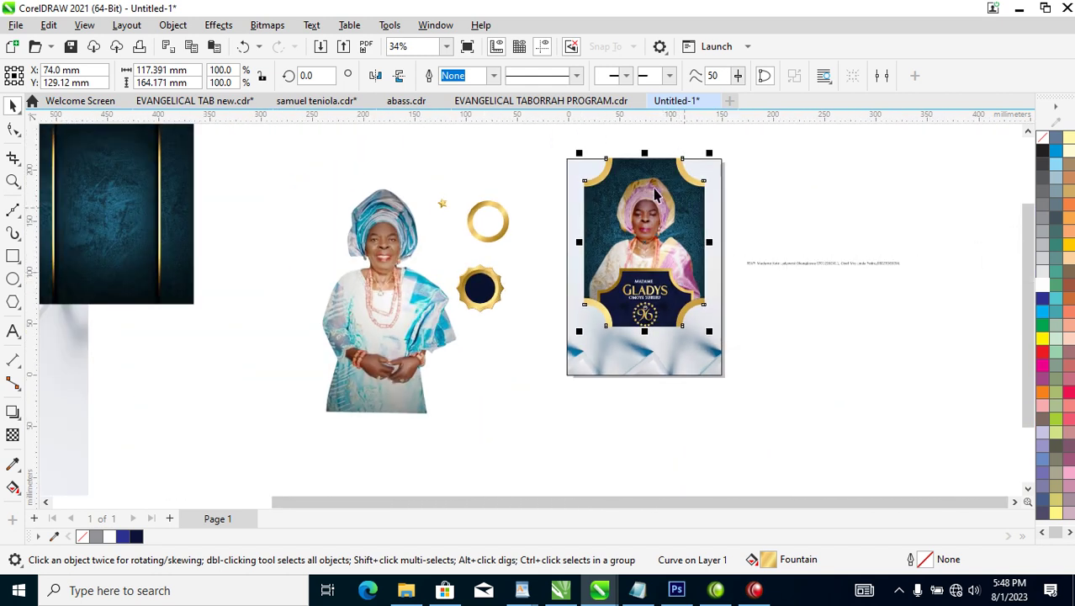
pyautogui.moveTo(532, 139); pyautogui.dragTo(771, 345)
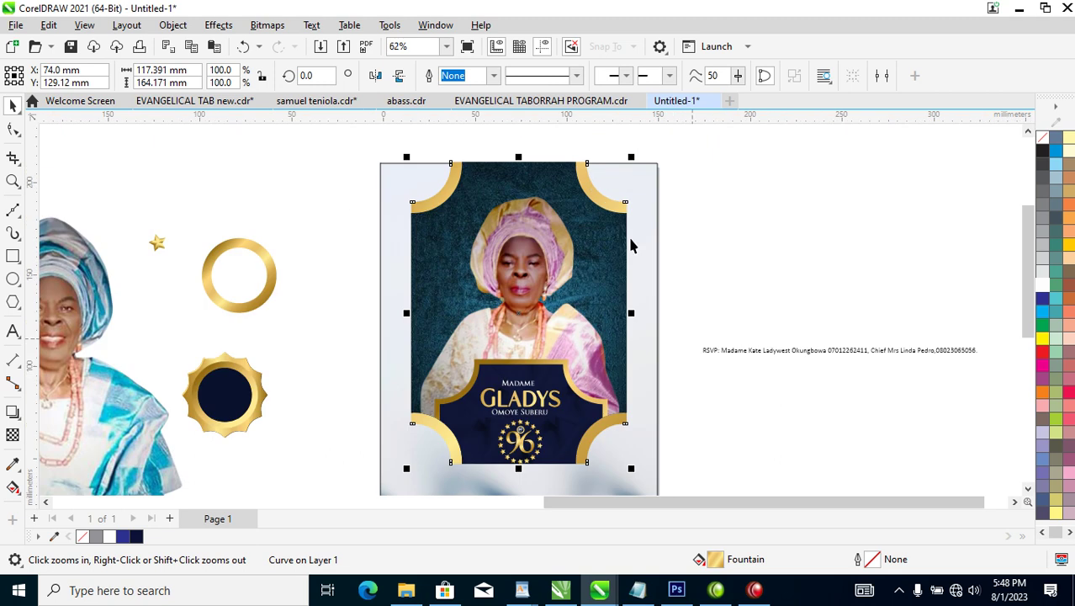
pyautogui.moveTo(636, 158); pyautogui.dragTo(632, 164)
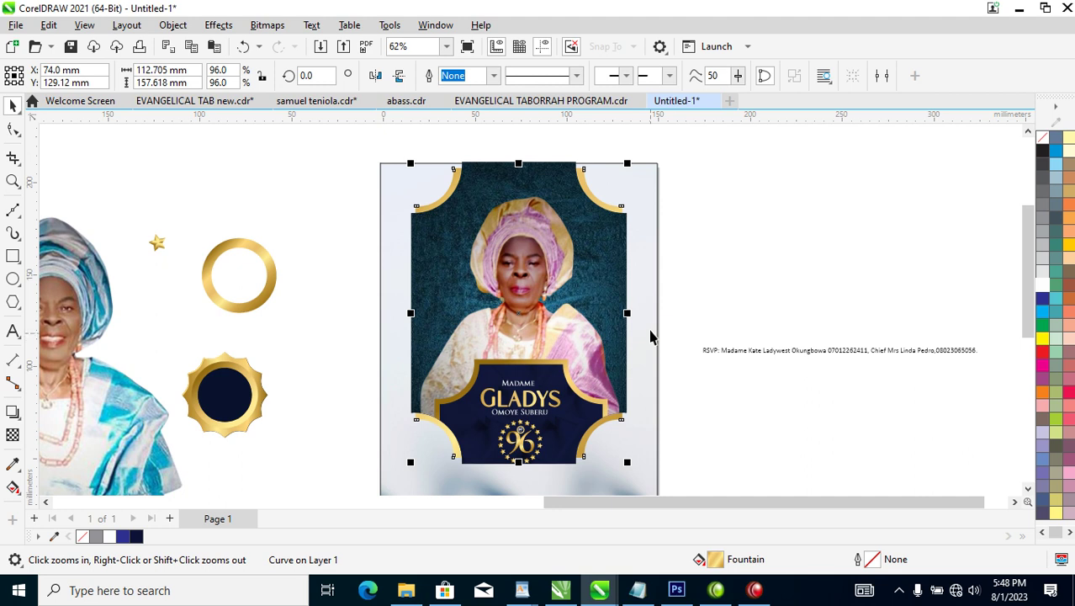
# Move the off-page RSVP line slightly down and right, to about 298.7 mm.
pyautogui.scroll(-3, 652, 331)
pyautogui.moveTo(412, 181); pyautogui.dragTo(773, 486)
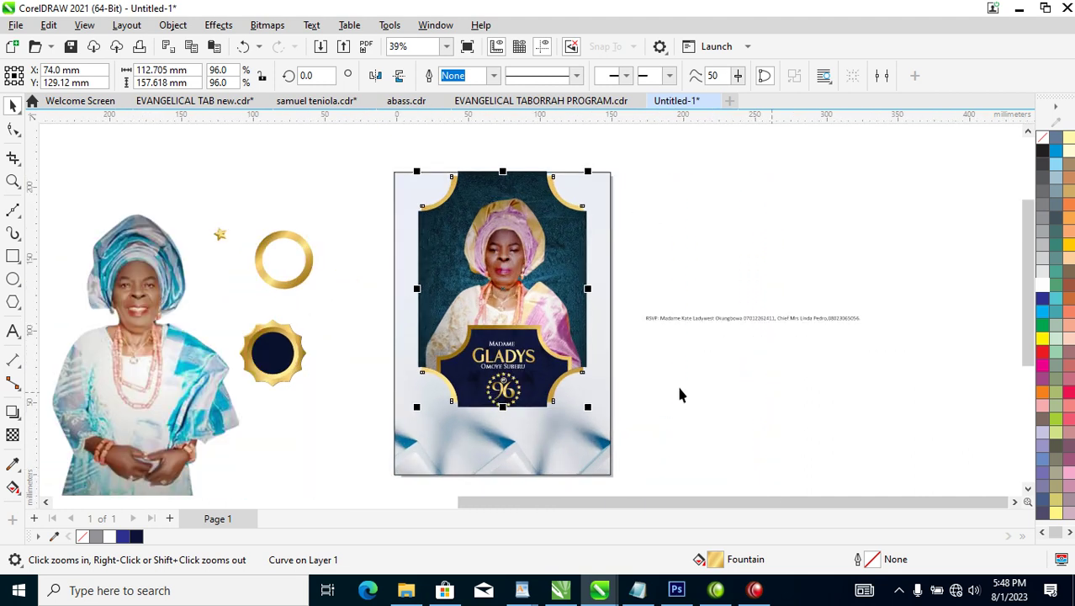
pyautogui.click(608, 244)
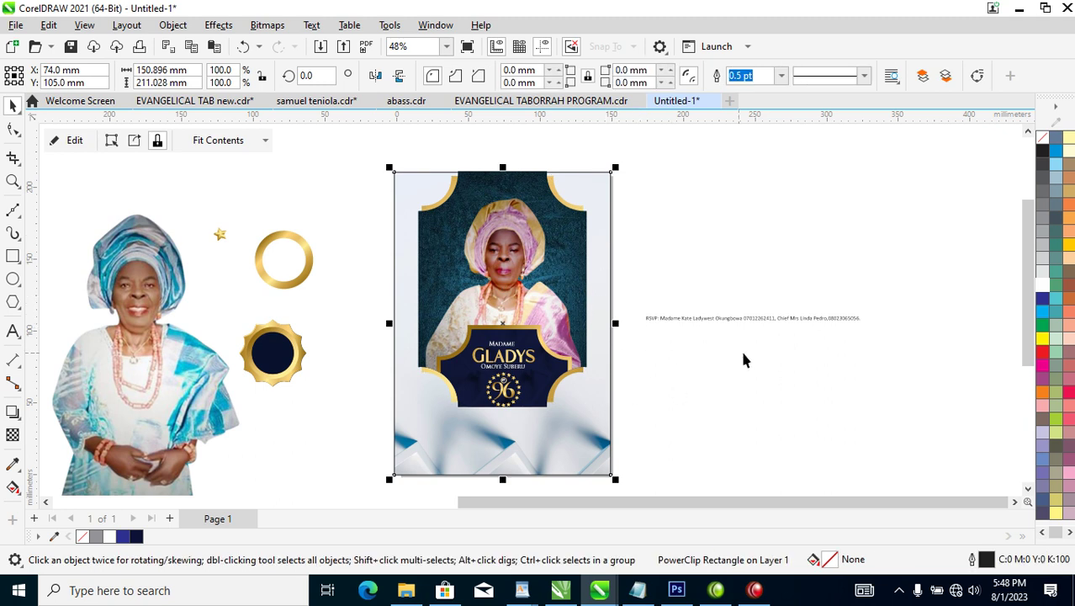
pyautogui.moveTo(808, 317); pyautogui.dragTo(882, 318)
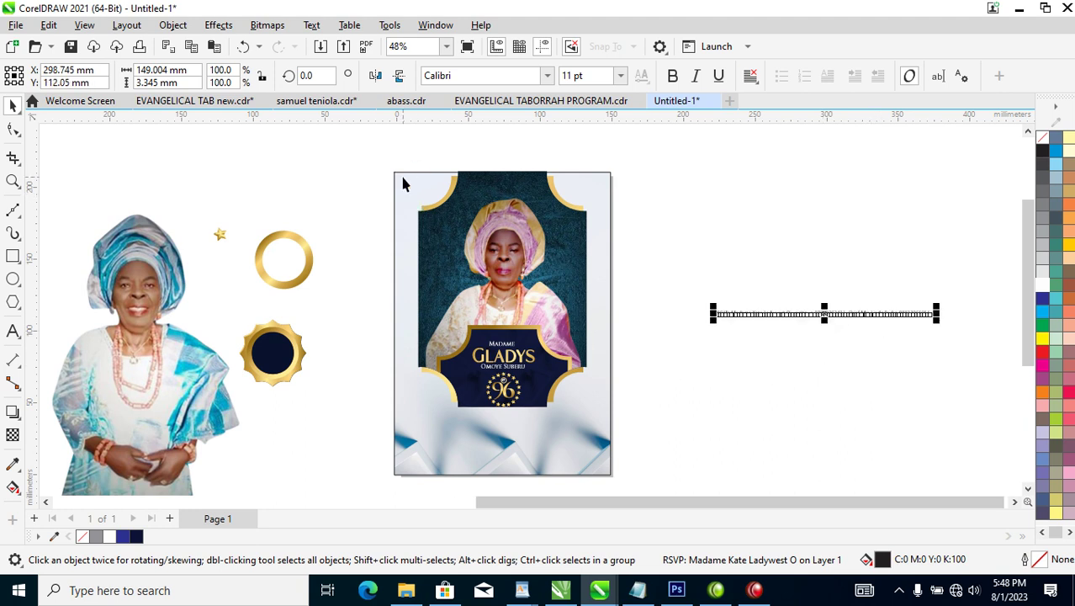
pyautogui.click(585, 360)
pyautogui.press('z')
pyautogui.moveTo(300, 202); pyautogui.dragTo(669, 467)
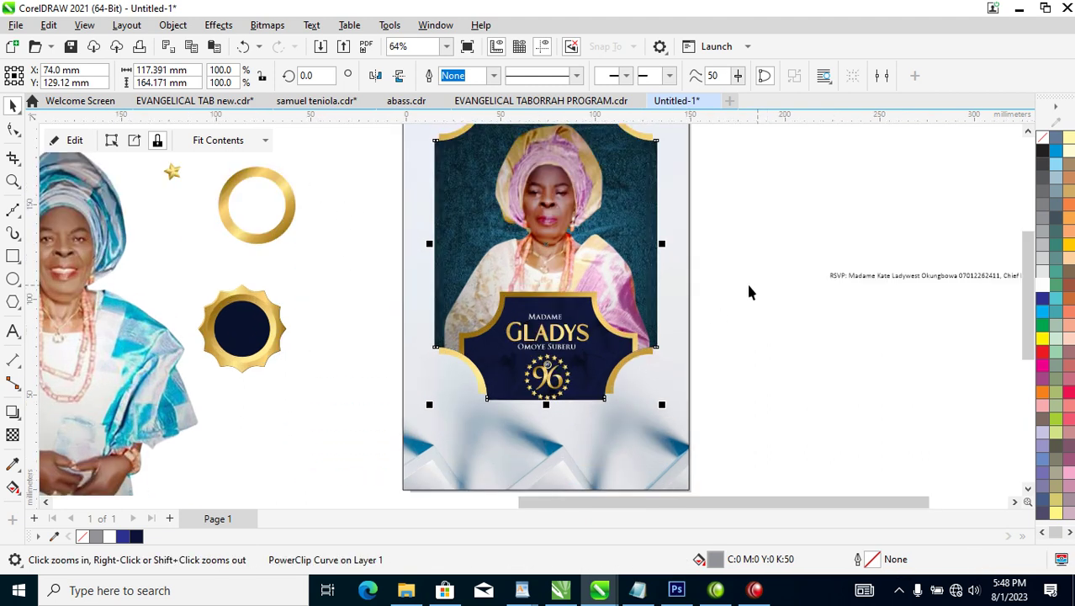
# Pull the portrait PowerClip frame's lower nodes down about 22 mm.
pyautogui.click(12, 129)
pyautogui.moveTo(358, 312); pyautogui.dragTo(698, 496)
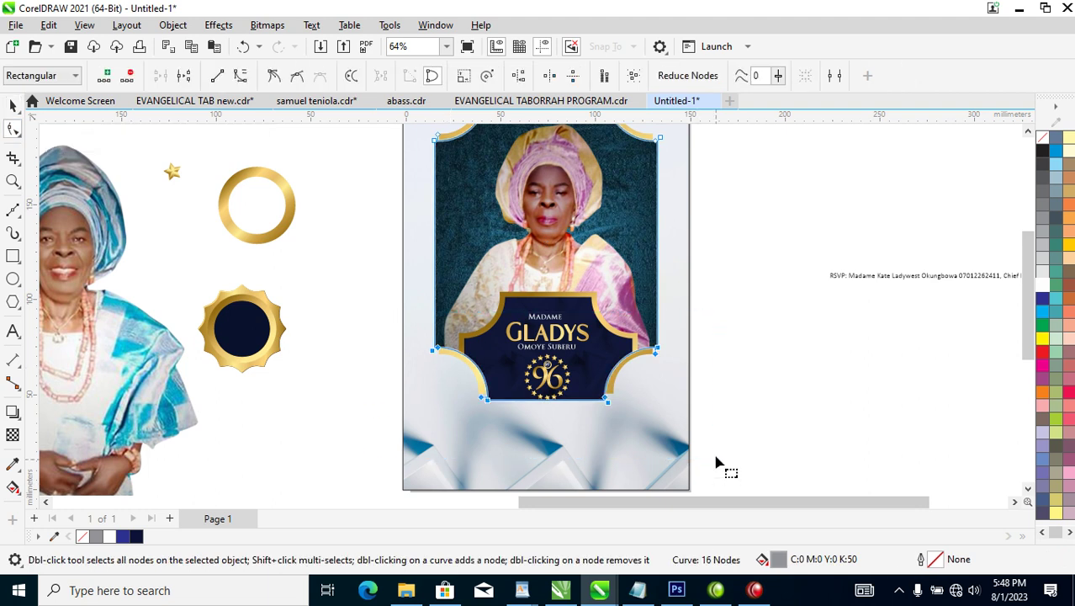
pyautogui.moveTo(656, 348); pyautogui.dragTo(653, 391)
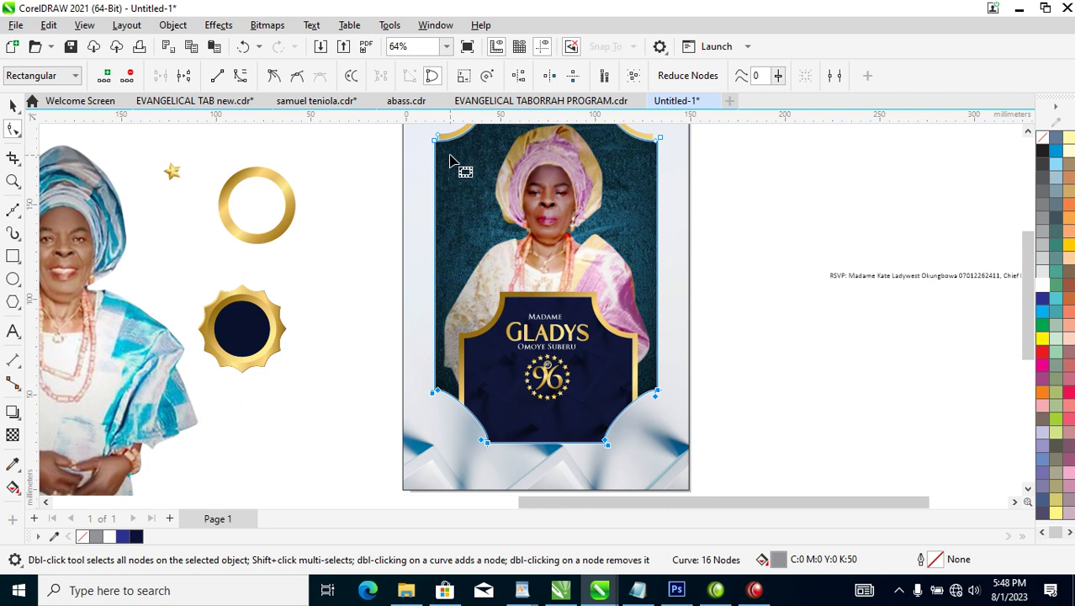
pyautogui.click(384, 281)
# Drag the gold badge frame's lower nodes down about 23 mm.
pyautogui.moveTo(347, 333); pyautogui.dragTo(669, 419)
pyautogui.moveTo(652, 357); pyautogui.dragTo(653, 406)
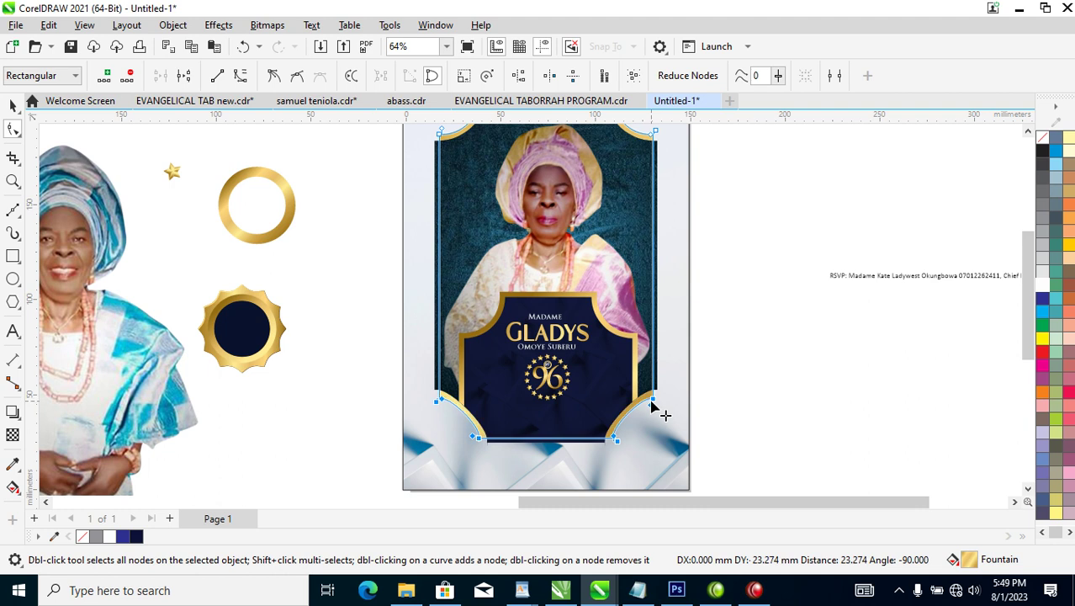
pyautogui.press('space')
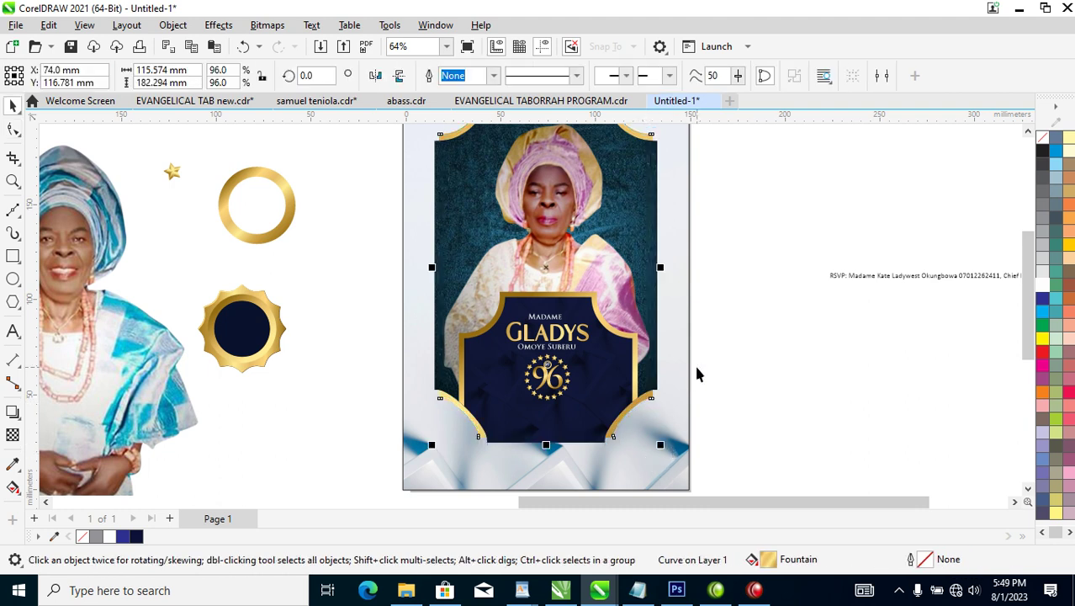
pyautogui.scroll(-2, 703, 394)
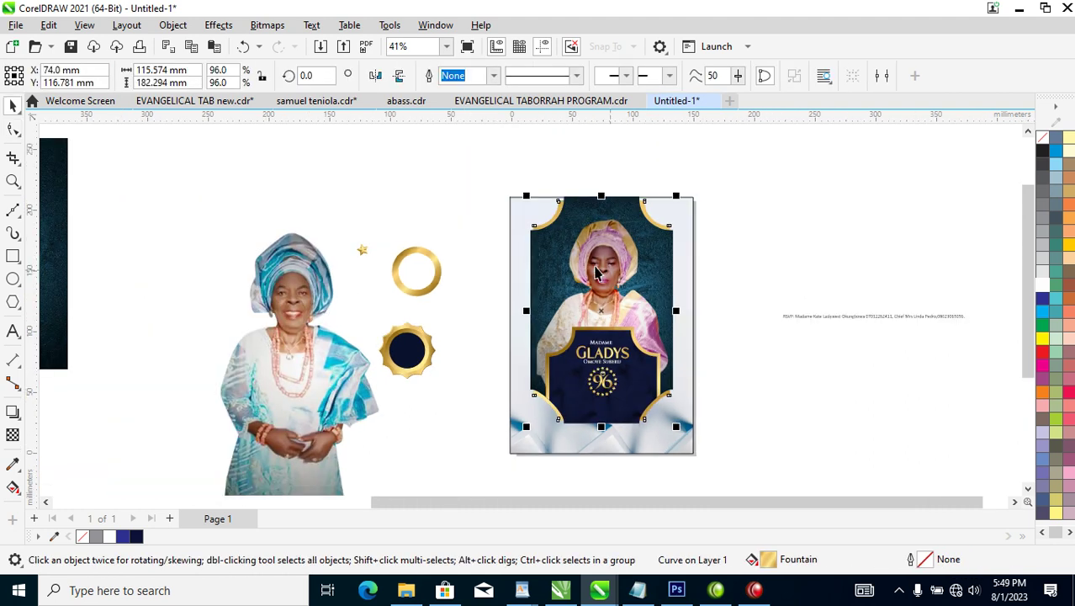
pyautogui.moveTo(480, 324); pyautogui.dragTo(766, 455)
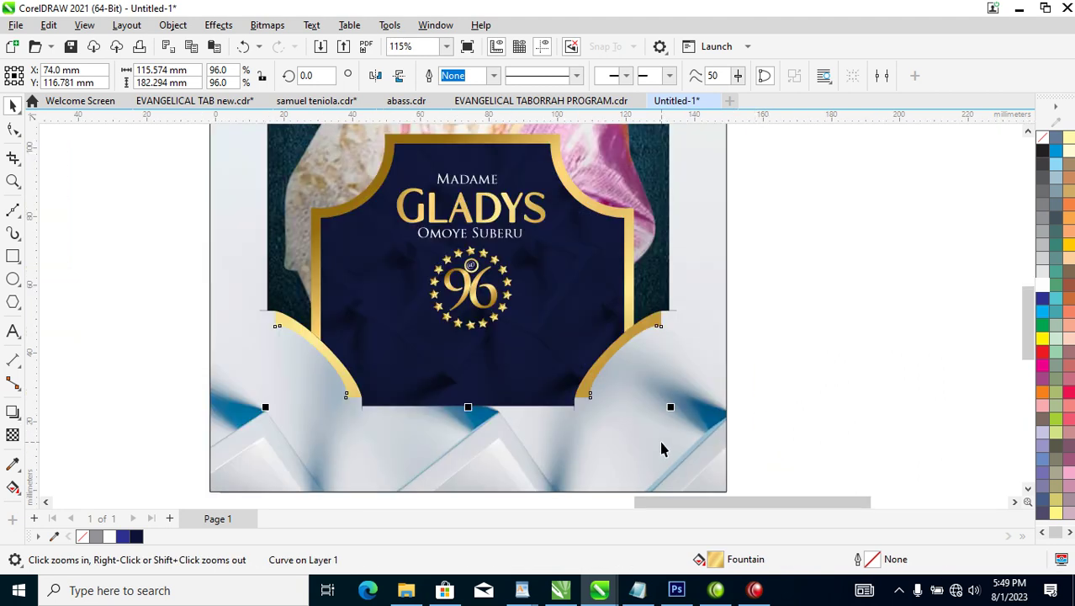
# Undo the gold frame reshape and pull the frame curve's lower nodes down about 23 mm.
pyautogui.hotkey('ctrl', 'z')
pyautogui.hotkey('ctrl', 'z')
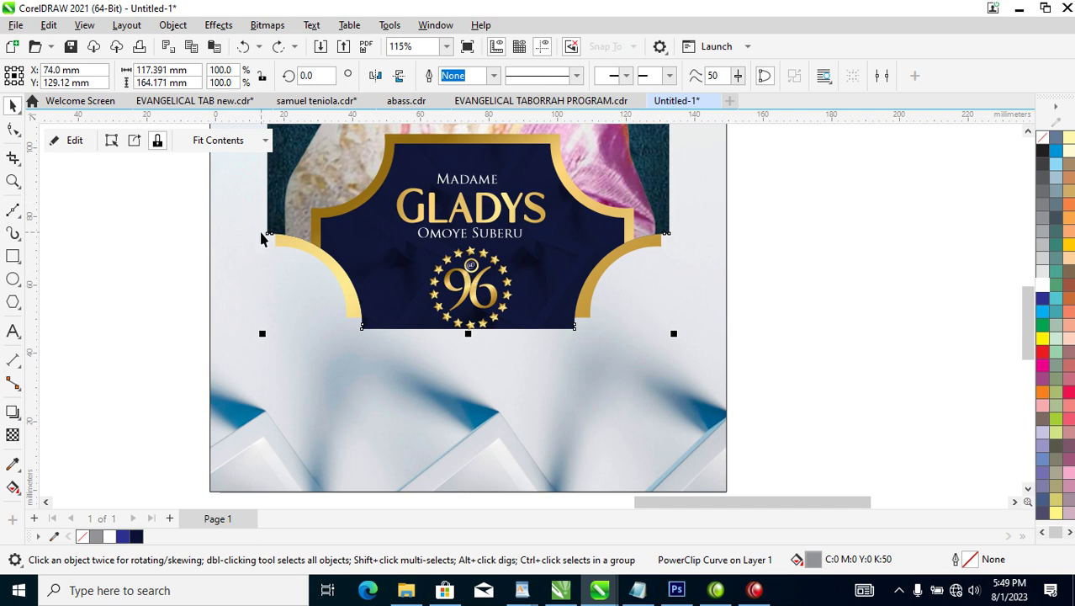
pyautogui.click(13, 128)
pyautogui.moveTo(194, 190); pyautogui.dragTo(738, 385)
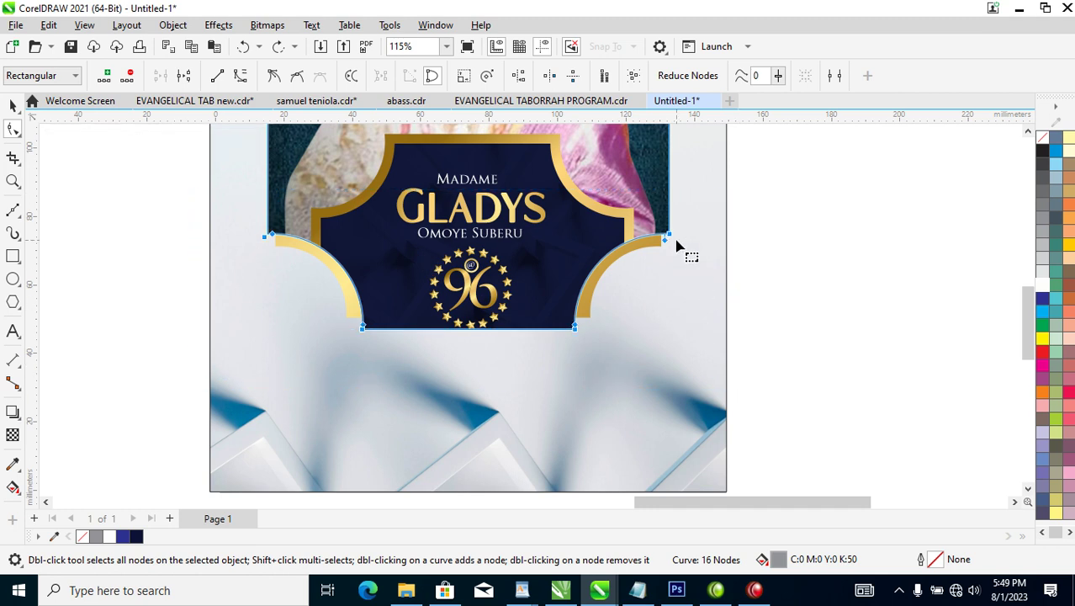
pyautogui.moveTo(667, 235); pyautogui.dragTo(668, 319)
pyautogui.press('space')
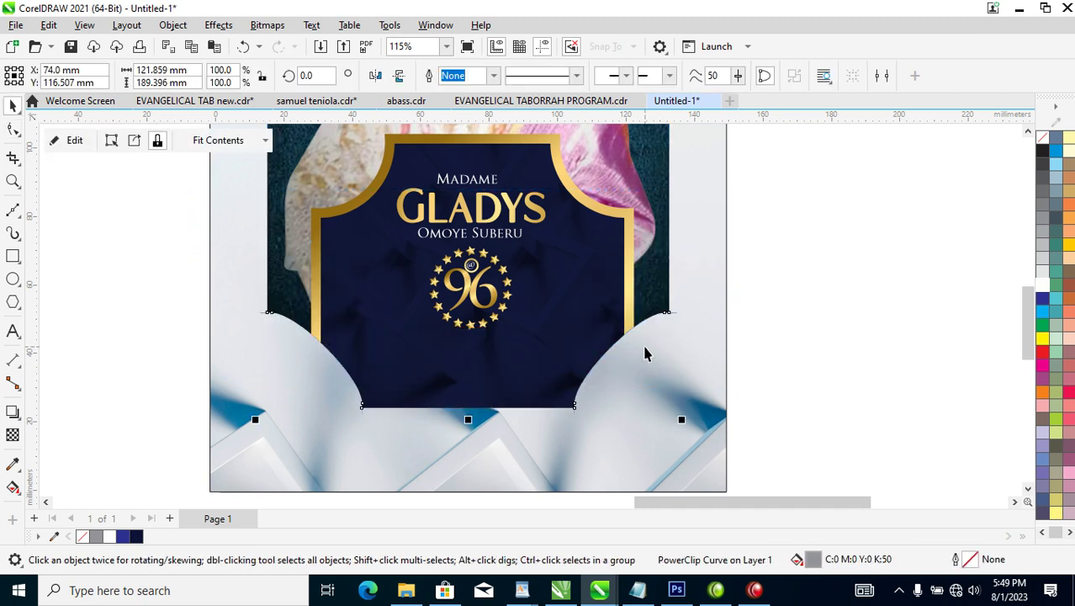
# Try lengthening the GLADYS card frame's lower edge with the Shape tool, then undo it.
pyautogui.scroll(-4, 638, 342)
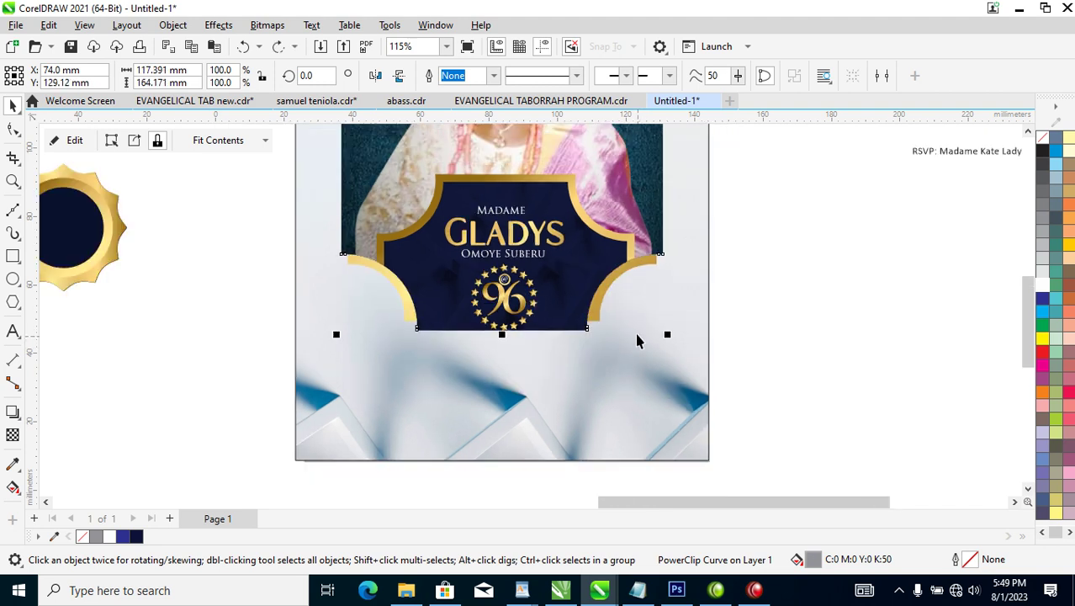
pyautogui.scroll(-2, 606, 193)
pyautogui.press('z')
pyautogui.moveTo(480, 132); pyautogui.dragTo(729, 305)
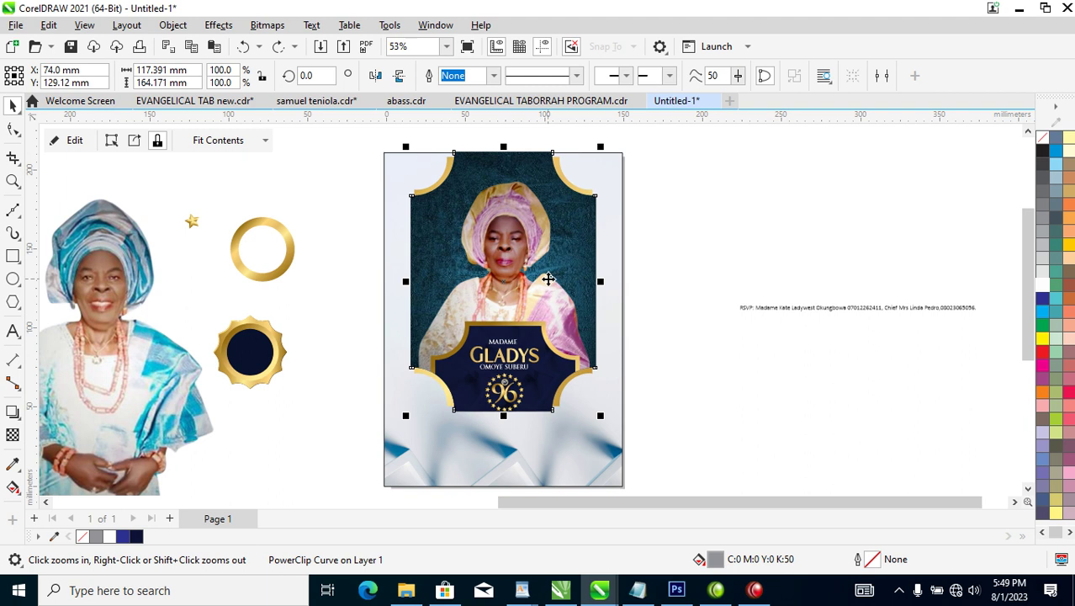
pyautogui.press('F10')
pyautogui.moveTo(355, 295); pyautogui.dragTo(596, 428)
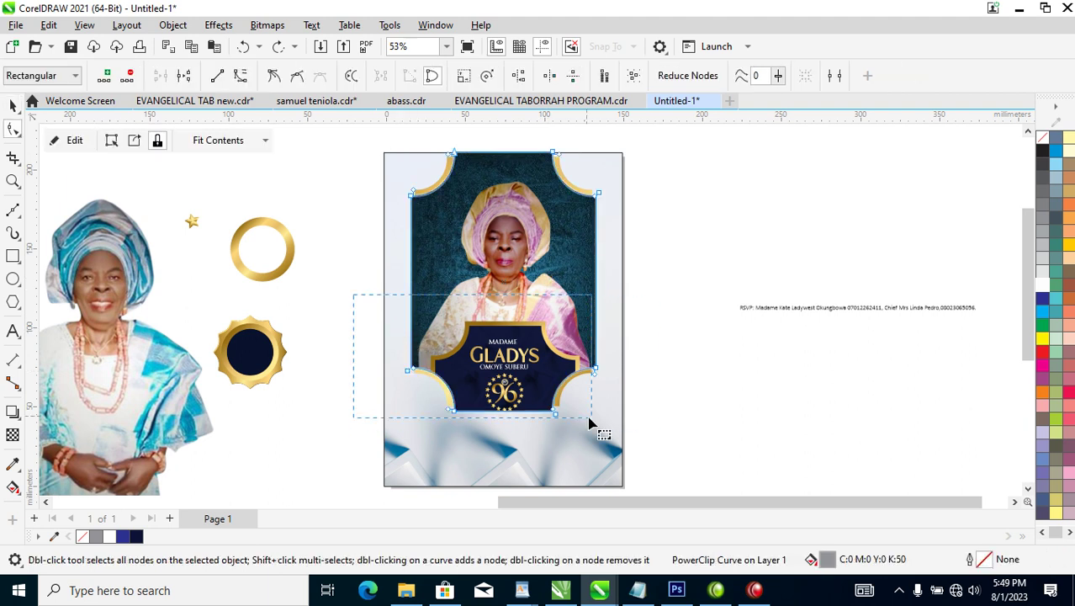
pyautogui.moveTo(594, 376); pyautogui.dragTo(594, 408)
pyautogui.hotkey('ctrl', 'z')
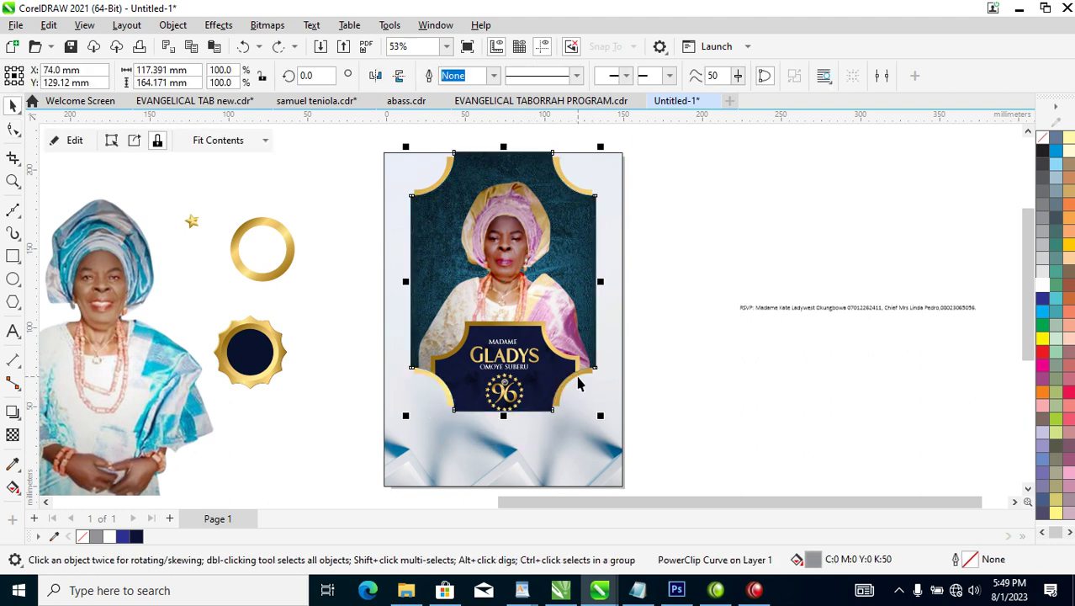
# Try stretching the frame and portrait downward together, then undo the stretch.
pyautogui.keyDown('shift'); pyautogui.click(578, 376); pyautogui.keyUp('shift')
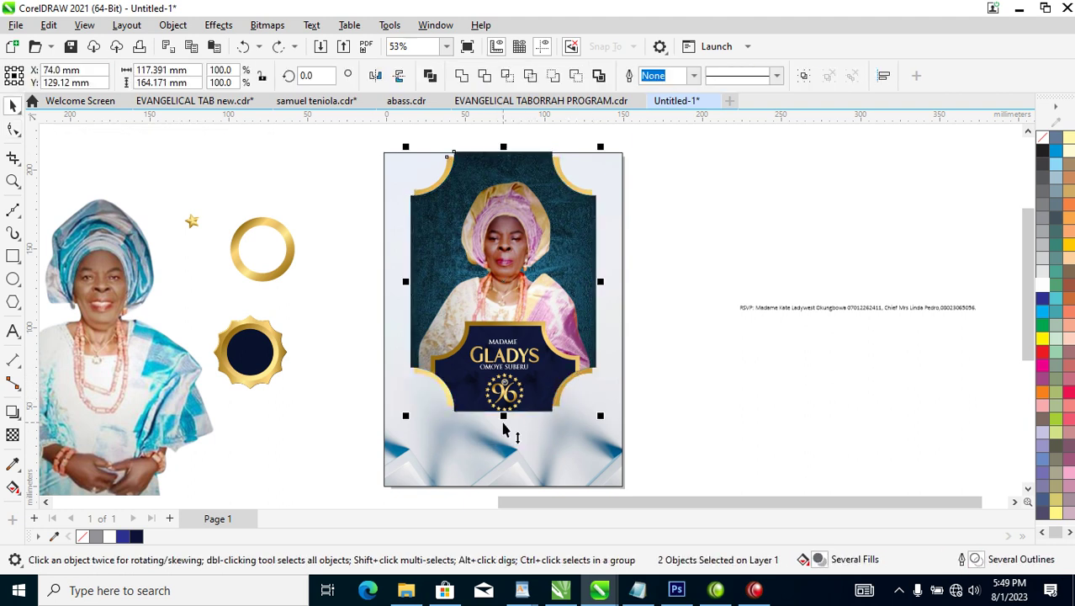
pyautogui.moveTo(503, 419); pyautogui.dragTo(503, 462)
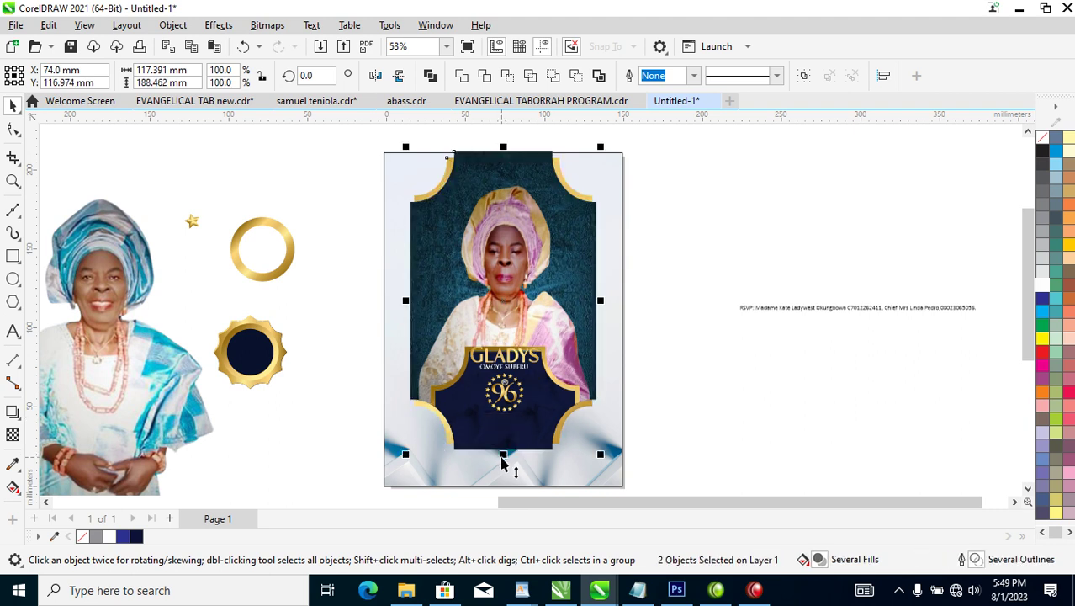
pyautogui.hotkey('ctrl', 'z')
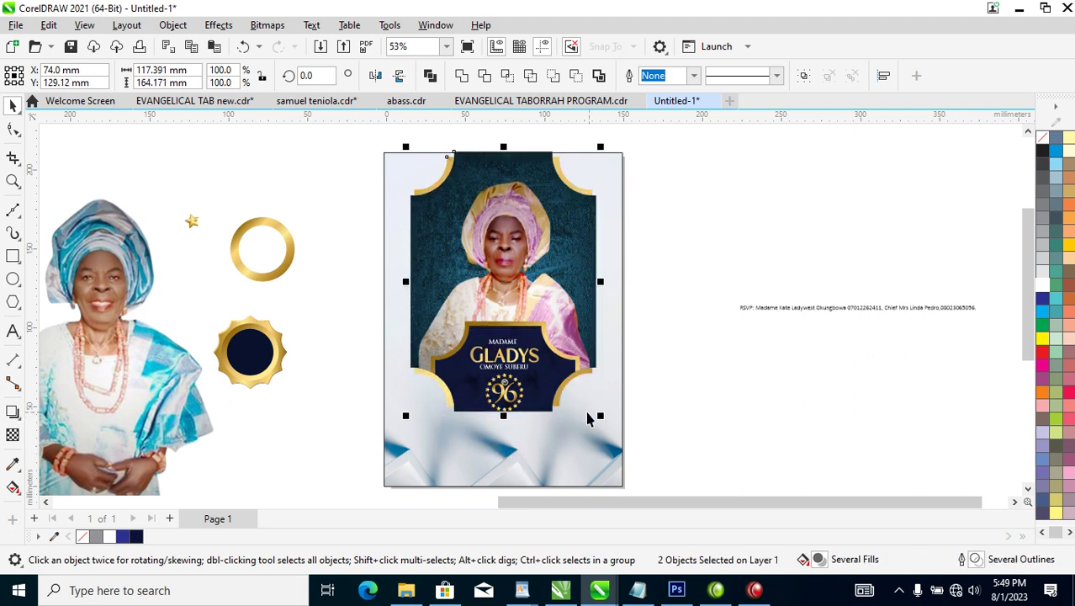
# Select and review every object on the GLADYS card, then clear the selection.
pyautogui.click(659, 258)
pyautogui.click(607, 302)
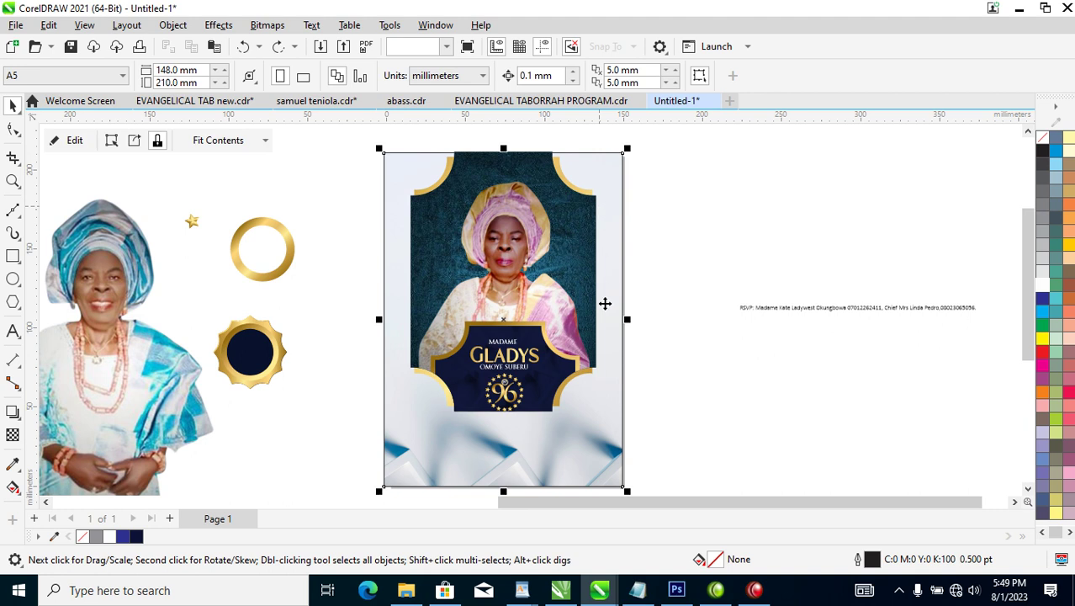
pyautogui.scroll(-1, 608, 302)
pyautogui.scroll(-2, 606, 319)
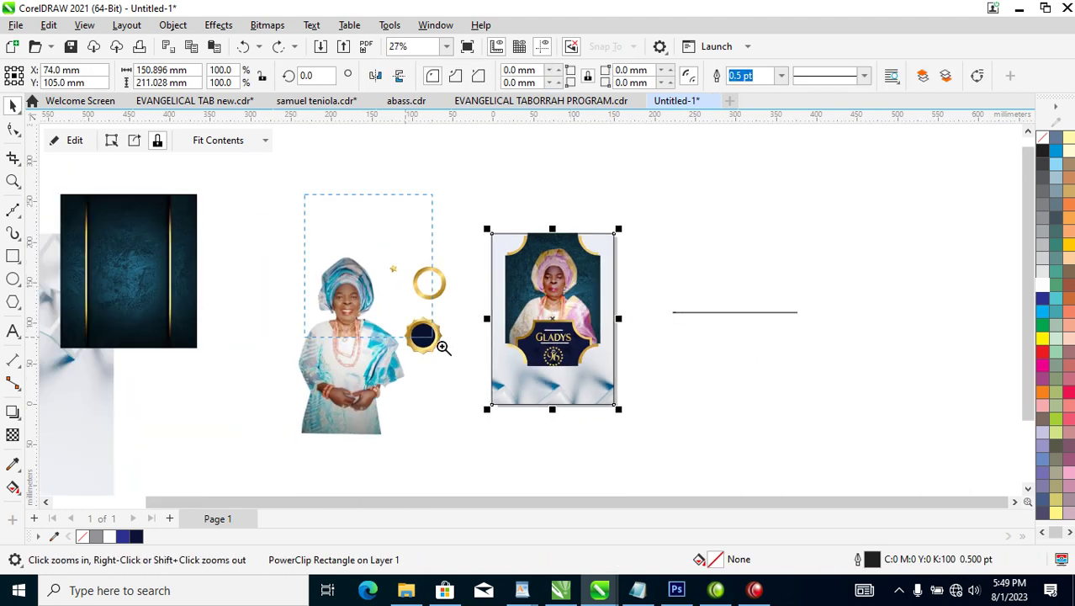
pyautogui.scroll(2, 446, 335)
pyautogui.click(702, 259)
pyautogui.moveTo(502, 184); pyautogui.dragTo(687, 276)
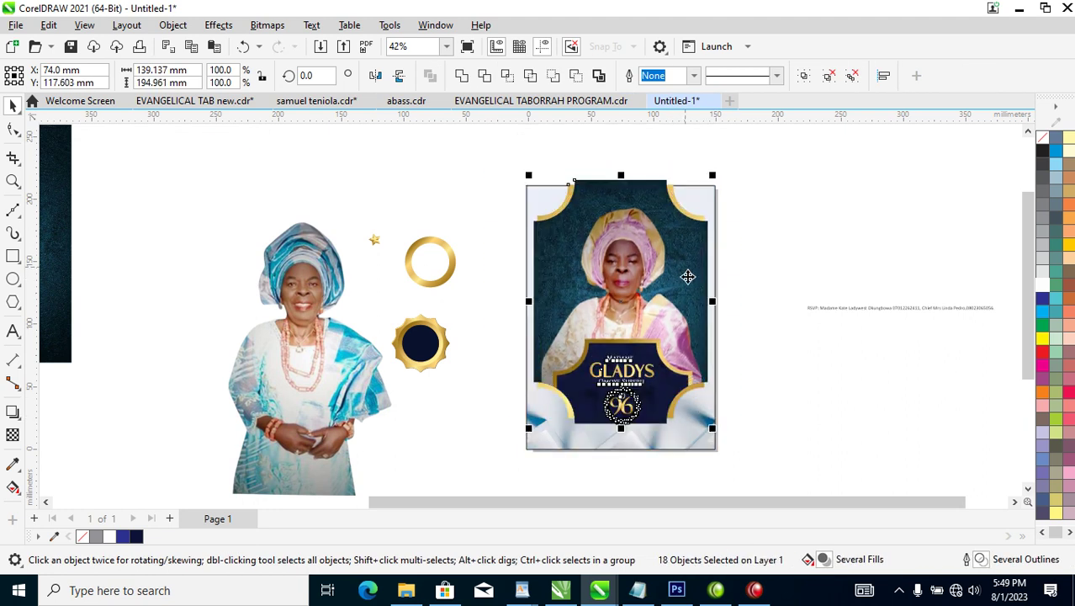
pyautogui.click(790, 240)
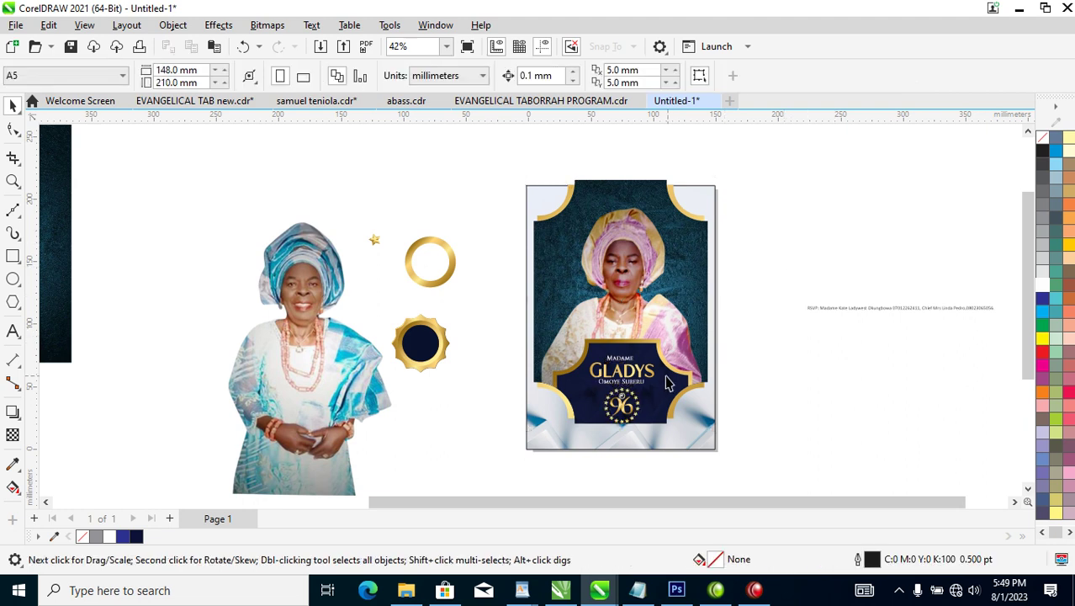
# Move the GLADYS portrait photo slightly lower inside its frame.
pyautogui.click(645, 242)
pyautogui.moveTo(645, 241); pyautogui.dragTo(635, 292)
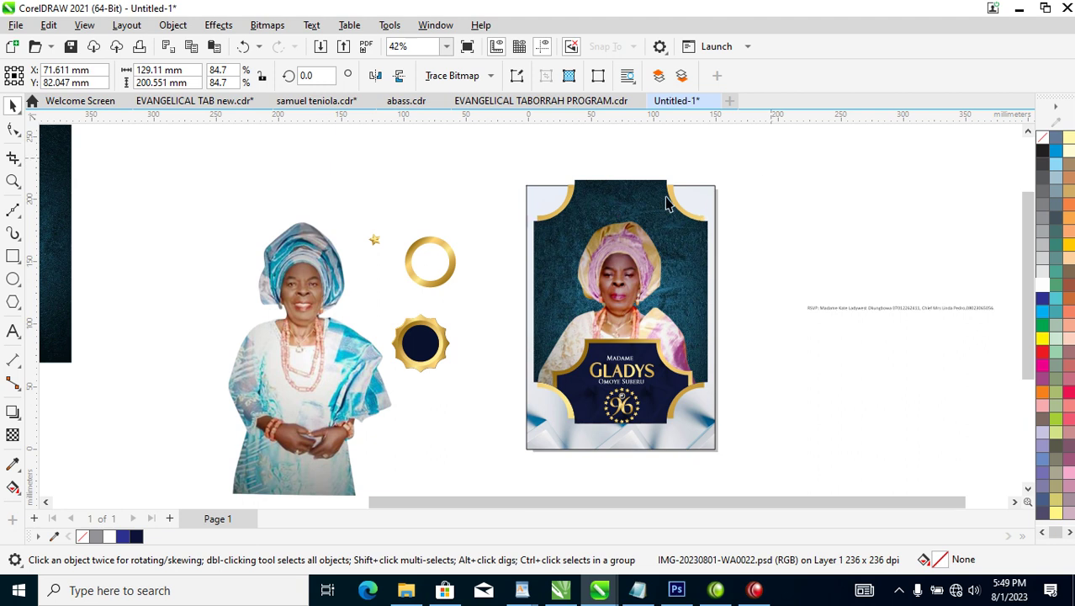
pyautogui.press('Escape')
pyautogui.press('F2')
pyautogui.moveTo(450, 151); pyautogui.dragTo(928, 433)
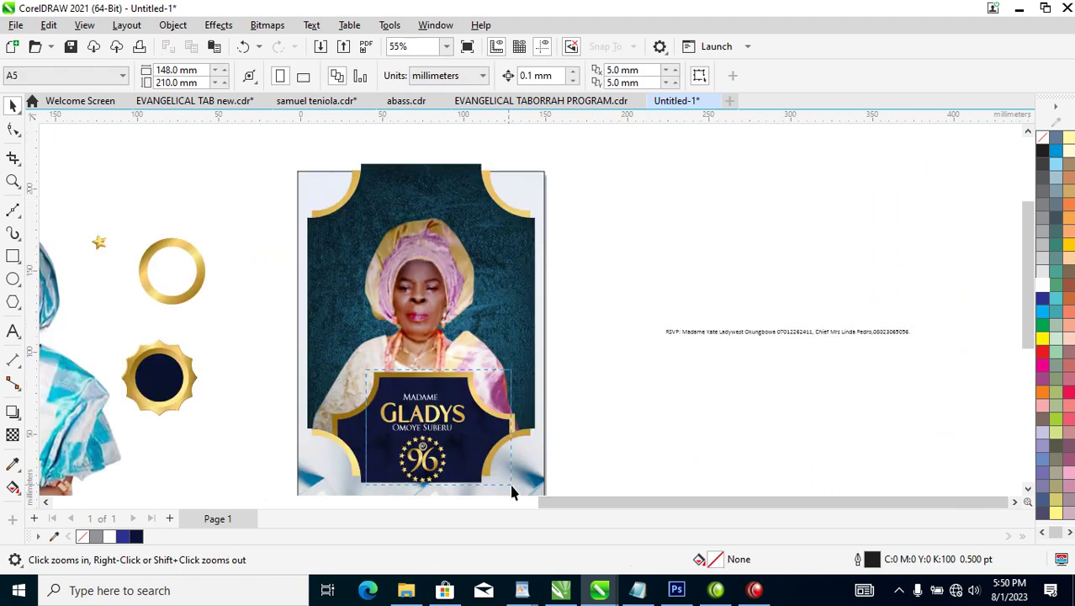
pyautogui.scroll(-1, 505, 471)
# Move the dark GLADYS plaque group lower on the card.
pyautogui.press('space')
pyautogui.click(457, 392)
pyautogui.moveTo(458, 392); pyautogui.dragTo(459, 429)
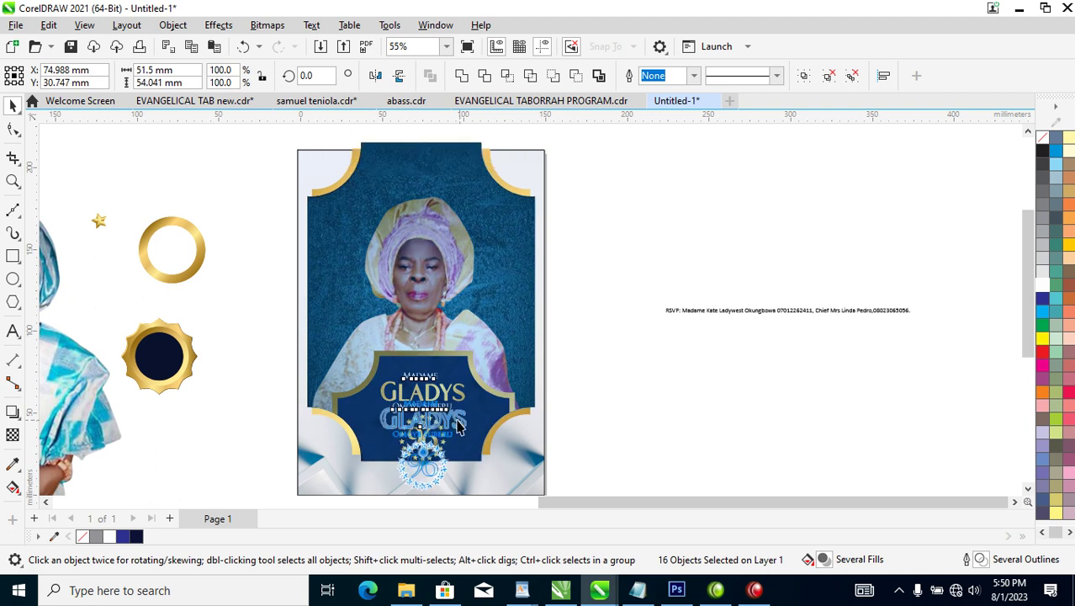
pyautogui.keyDown('ctrl'); pyautogui.click(449, 371); pyautogui.keyUp('ctrl')
pyautogui.moveTo(446, 373); pyautogui.dragTo(447, 394)
# Draw a circle around the 96 logo, fill it dark navy and send it behind the logo.
pyautogui.press('z')
pyautogui.moveTo(257, 298); pyautogui.dragTo(648, 488)
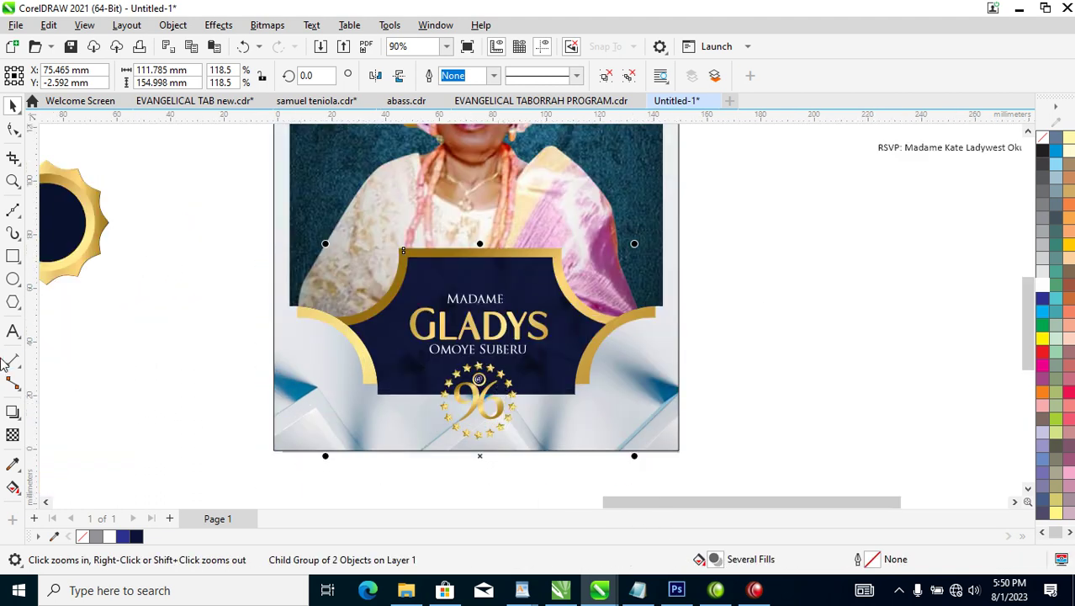
pyautogui.click(12, 278)
pyautogui.moveTo(436, 357); pyautogui.dragTo(519, 441)
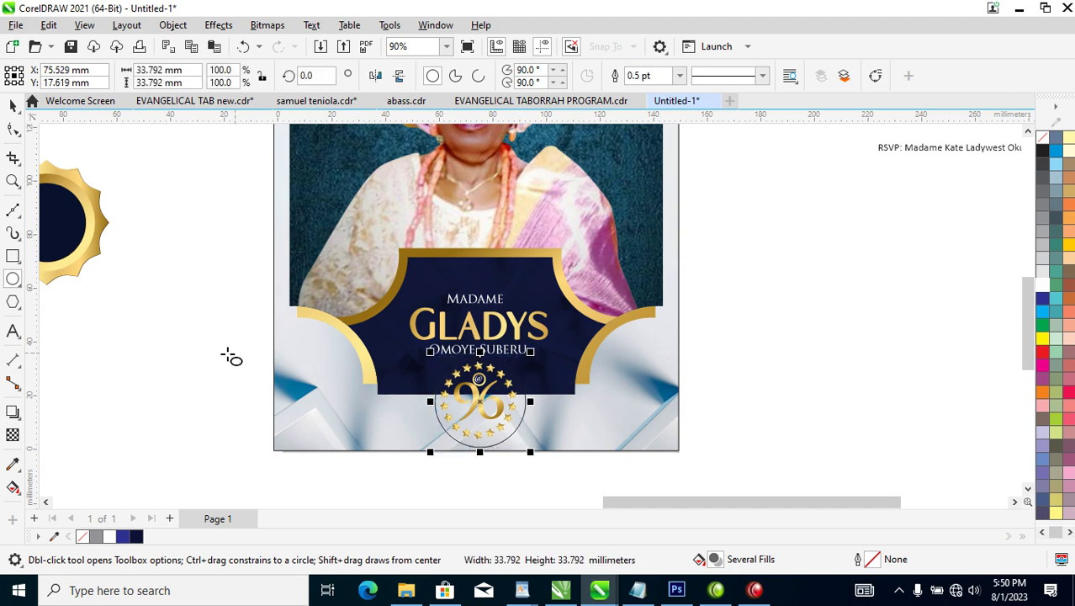
pyautogui.press('space')
pyautogui.click(135, 536)
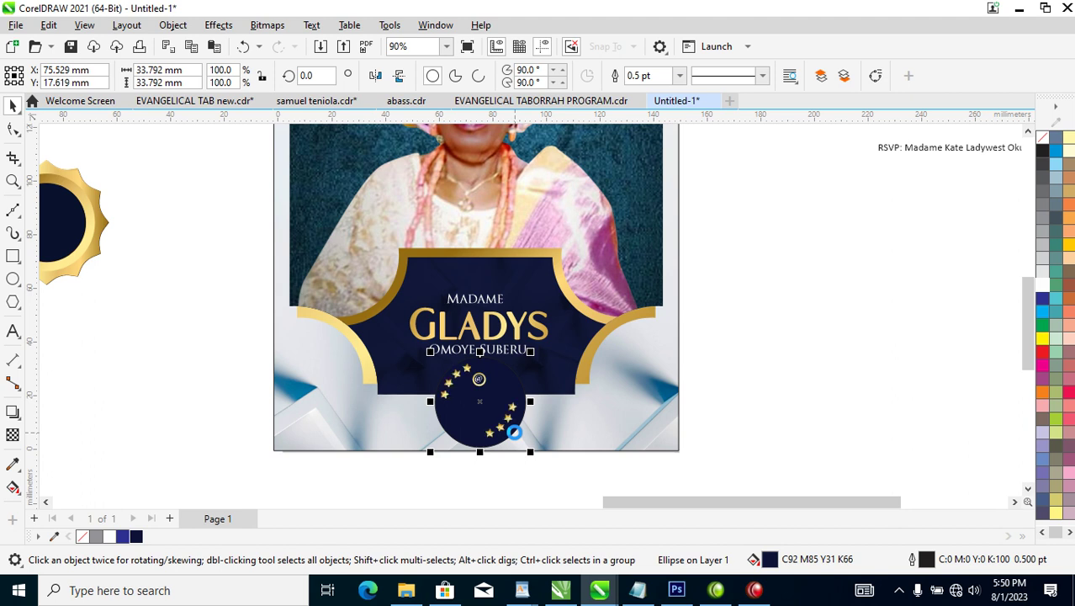
pyautogui.hotkey('ctrl', 'pagedown')
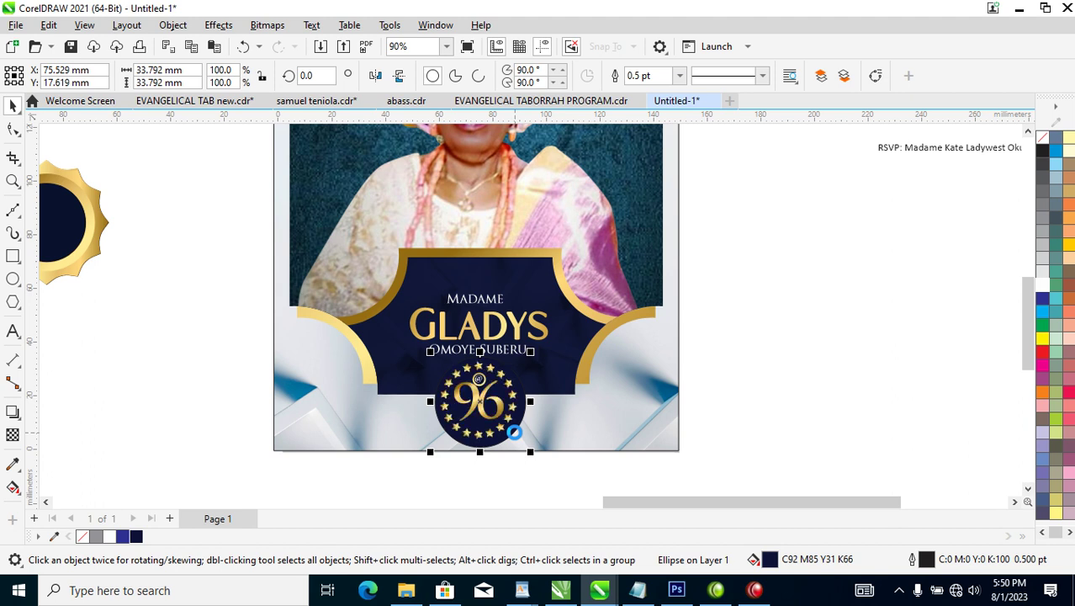
pyautogui.moveTo(383, 339); pyautogui.dragTo(539, 451)
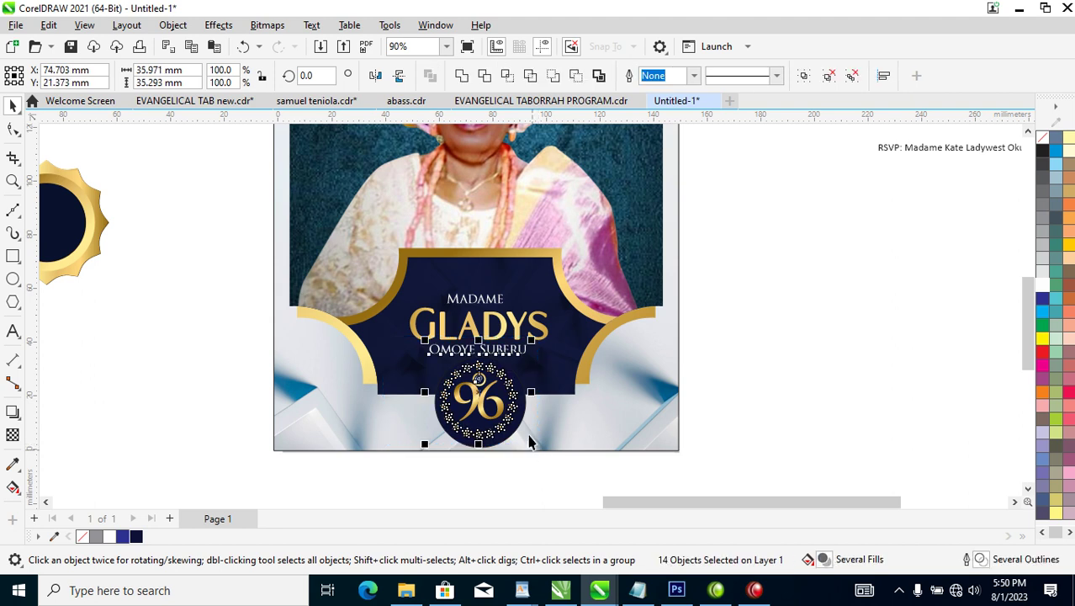
pyautogui.keyDown('shift'); pyautogui.click(517, 348); pyautogui.keyUp('shift')
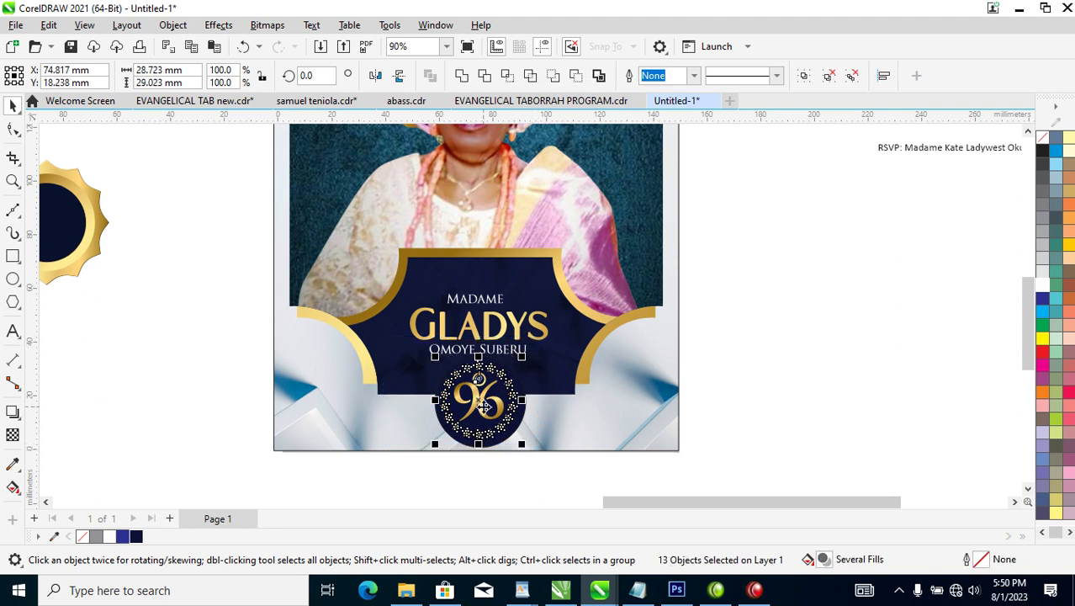
pyautogui.hotkey('ctrl', 'g')
# Scale the navy badge circle and star ring together to 88%.
pyautogui.keyDown('shift'); pyautogui.click(573, 414); pyautogui.keyUp('shift')
pyautogui.keyDown('shift'); pyautogui.click(572, 417); pyautogui.keyUp('shift')
pyautogui.click(774, 391)
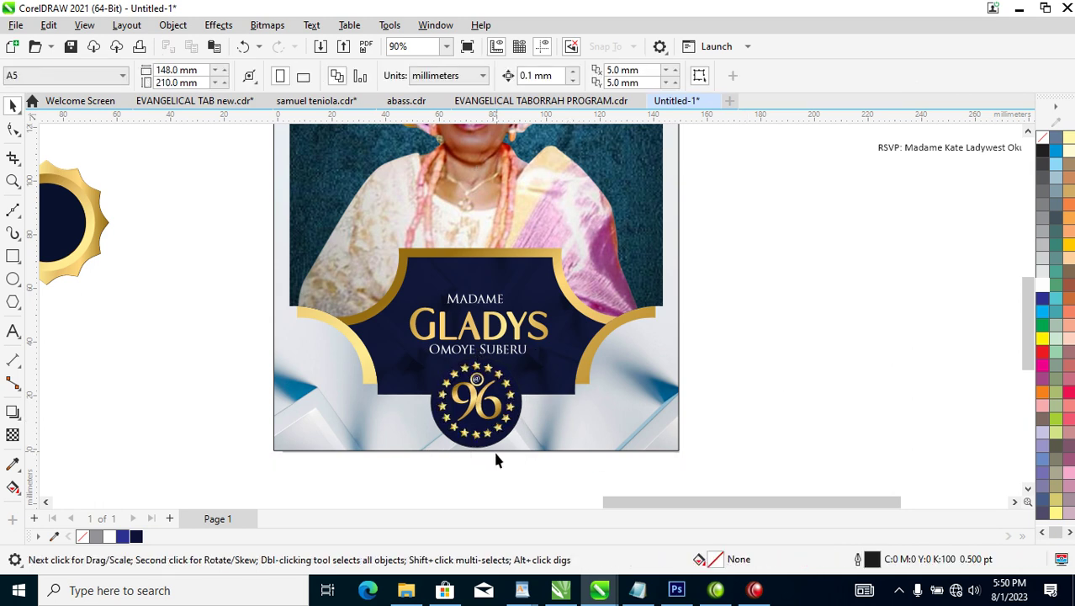
pyautogui.click(497, 444)
pyautogui.keyDown('shift'); pyautogui.click(505, 383); pyautogui.keyUp('shift')
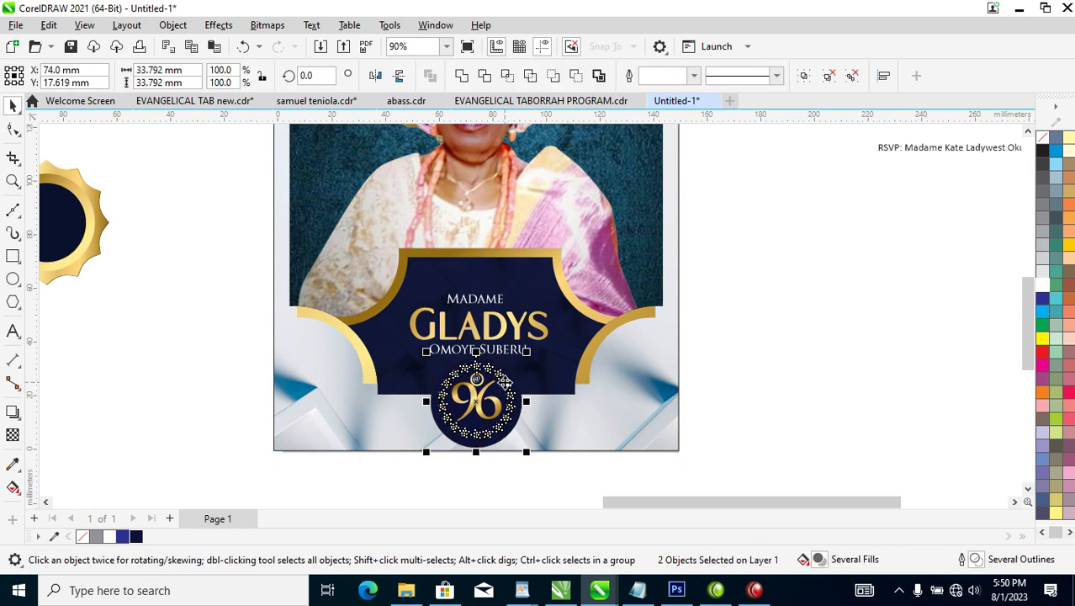
pyautogui.click(680, 436)
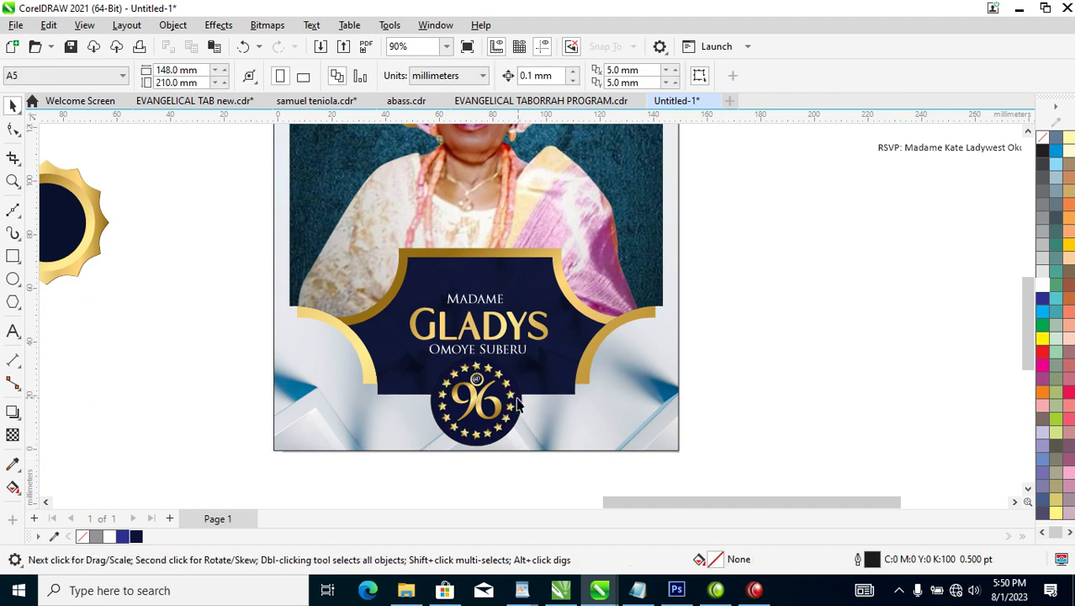
pyautogui.moveTo(382, 360); pyautogui.dragTo(529, 451)
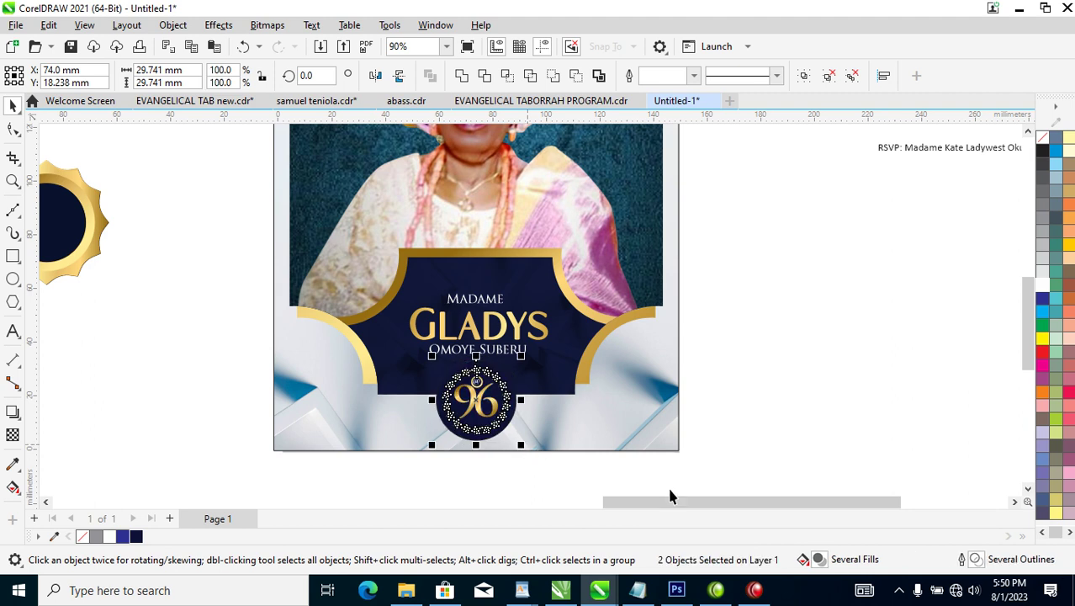
pyautogui.click(754, 350)
pyautogui.press('z')
pyautogui.moveTo(364, 323); pyautogui.dragTo(581, 473)
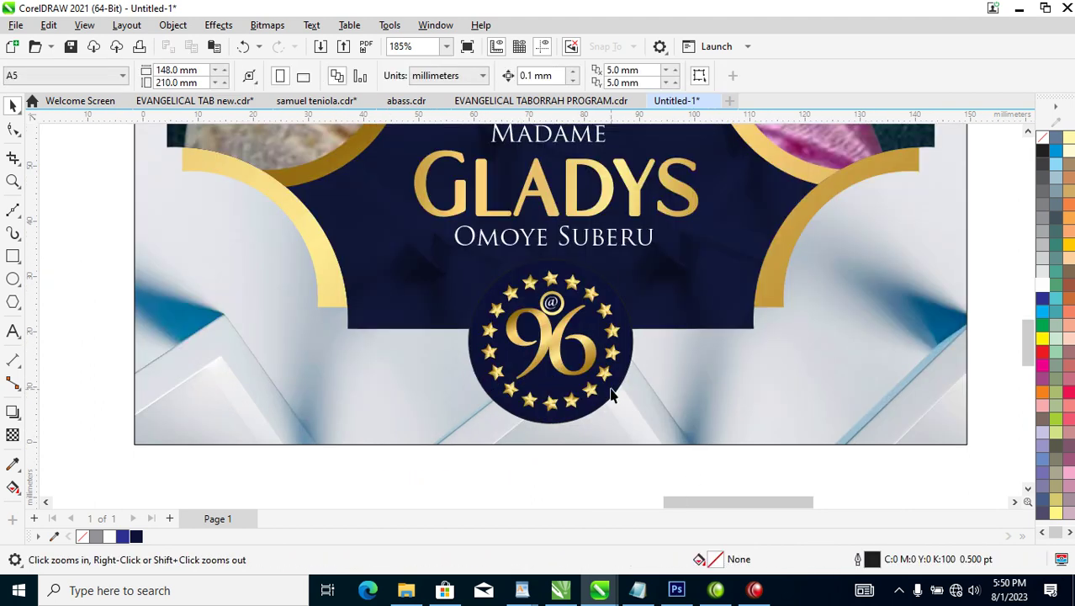
pyautogui.click(612, 396)
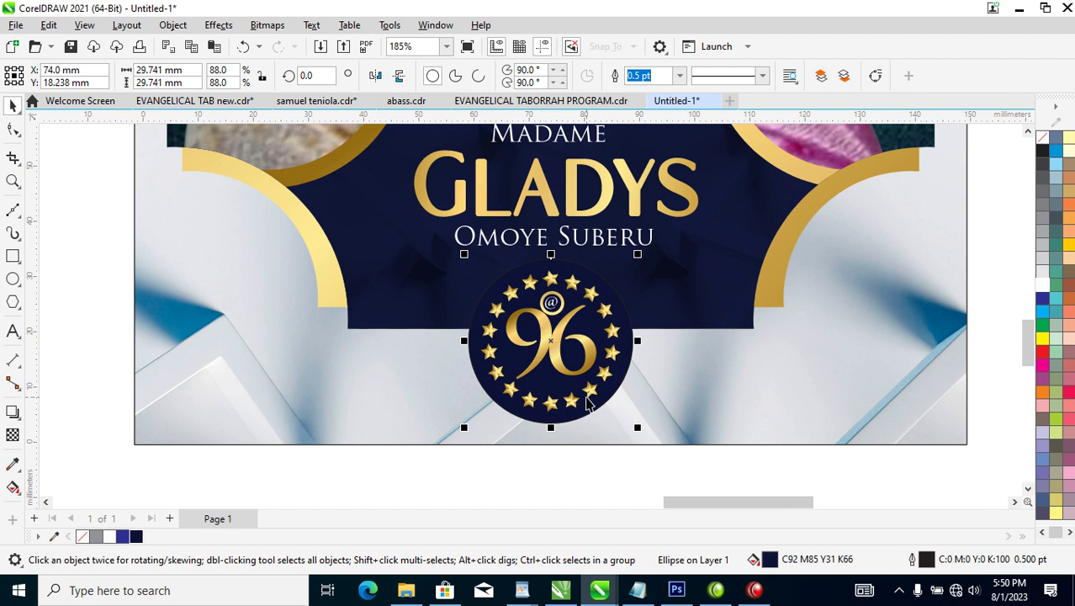
# Give the badge circle a fountain fill to near-black C79 M73 Y60 K85 and enlarge it slightly.
pyautogui.press('g')
pyautogui.moveTo(588, 392); pyautogui.dragTo(539, 316)
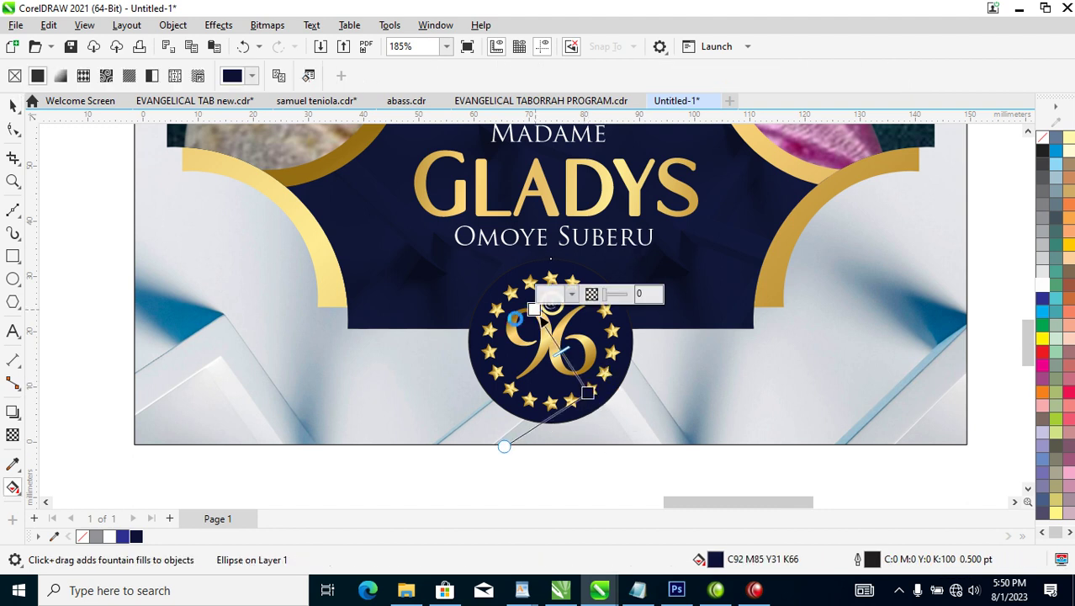
pyautogui.click(558, 293)
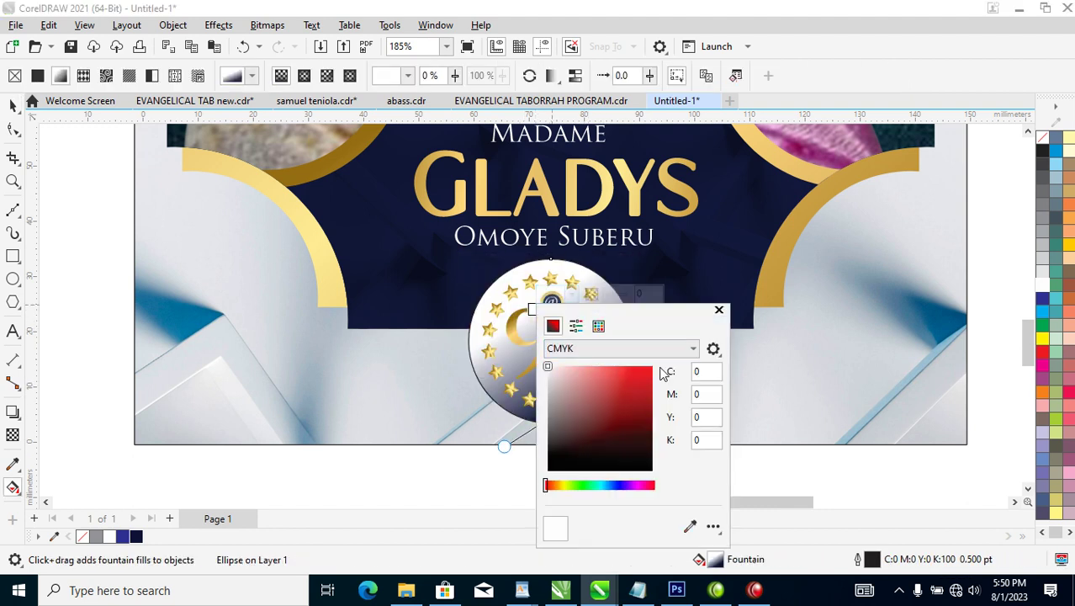
pyautogui.click(620, 486)
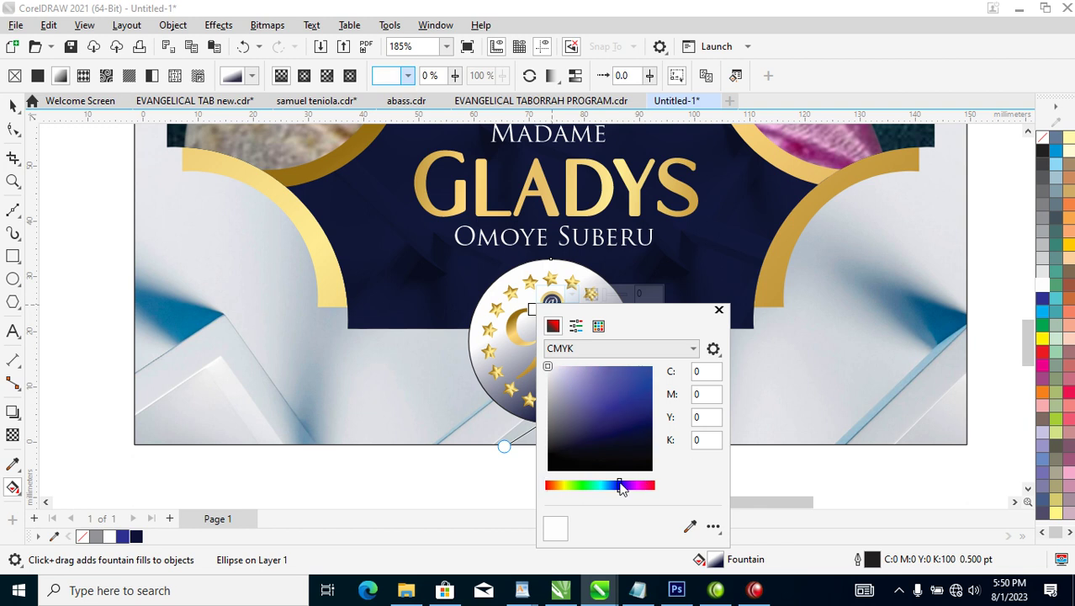
pyautogui.click(647, 457)
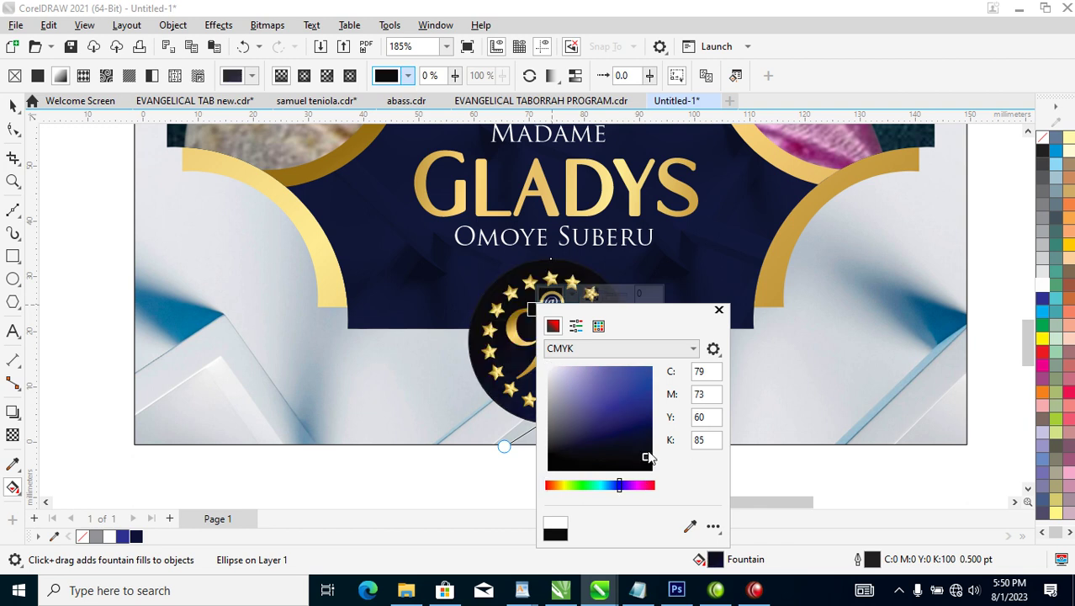
pyautogui.click(719, 311)
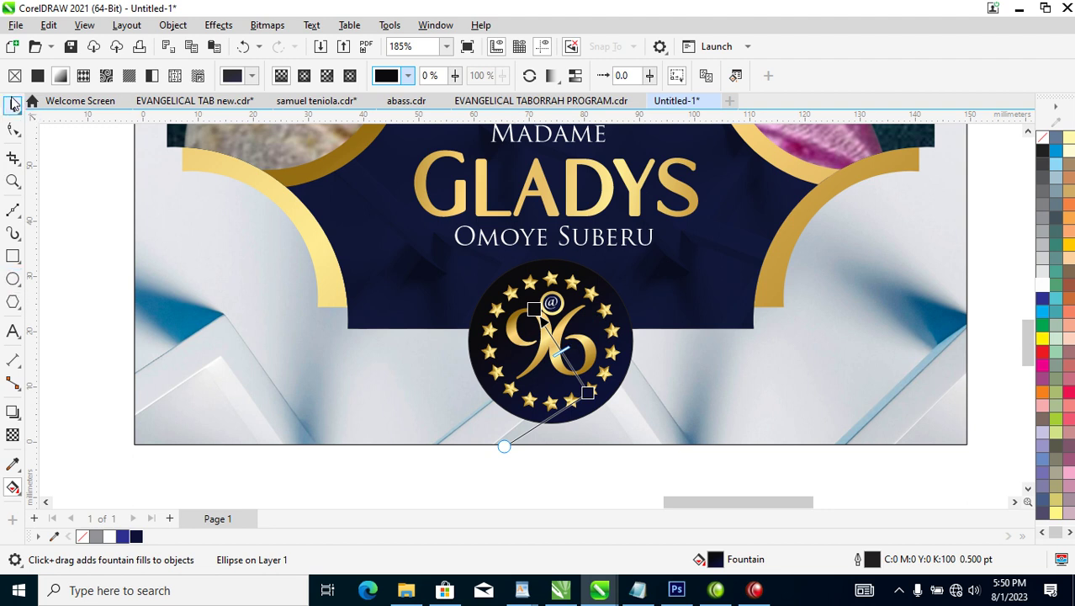
pyautogui.click(12, 103)
pyautogui.moveTo(637, 254); pyautogui.dragTo(676, 258)
# Remove the outlines from the navy badge circle and the 96 emblem.
pyautogui.rightClick(669, 353)
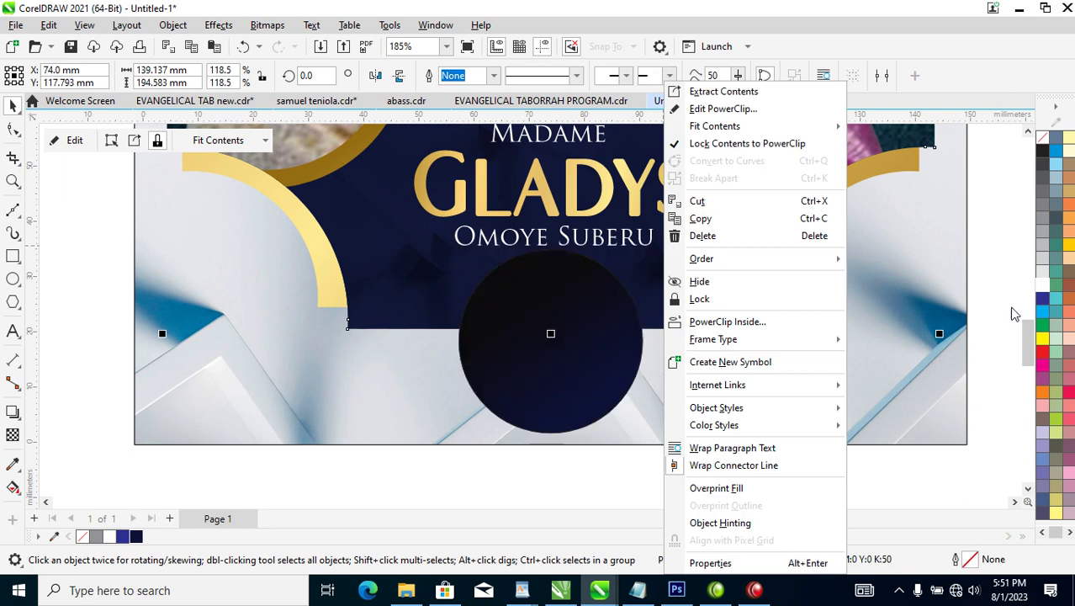
pyautogui.click(596, 334)
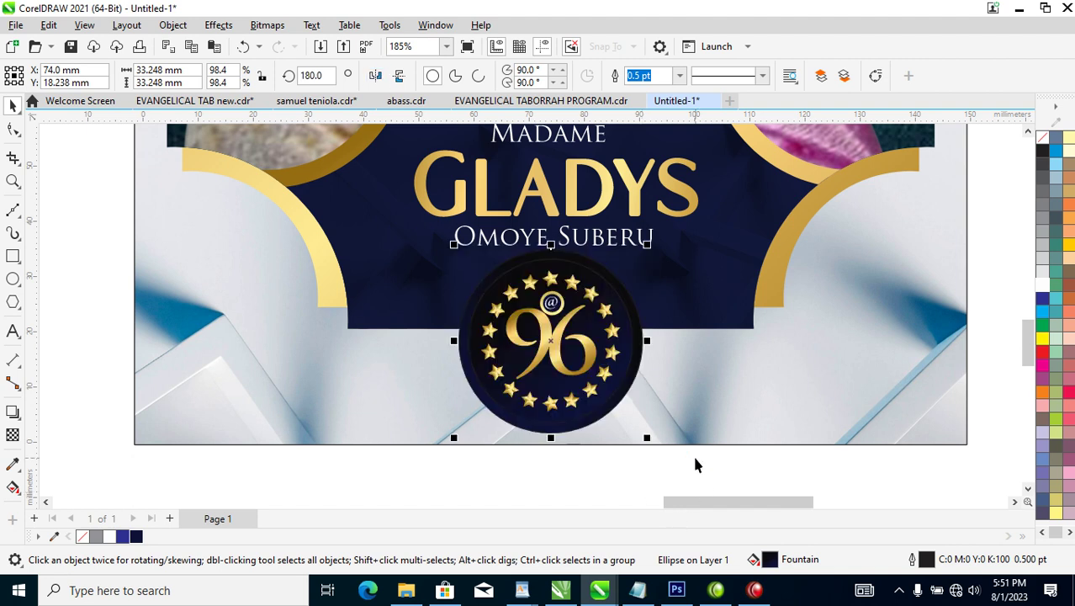
pyautogui.keyDown('shift'); pyautogui.click(591, 278); pyautogui.keyUp('shift')
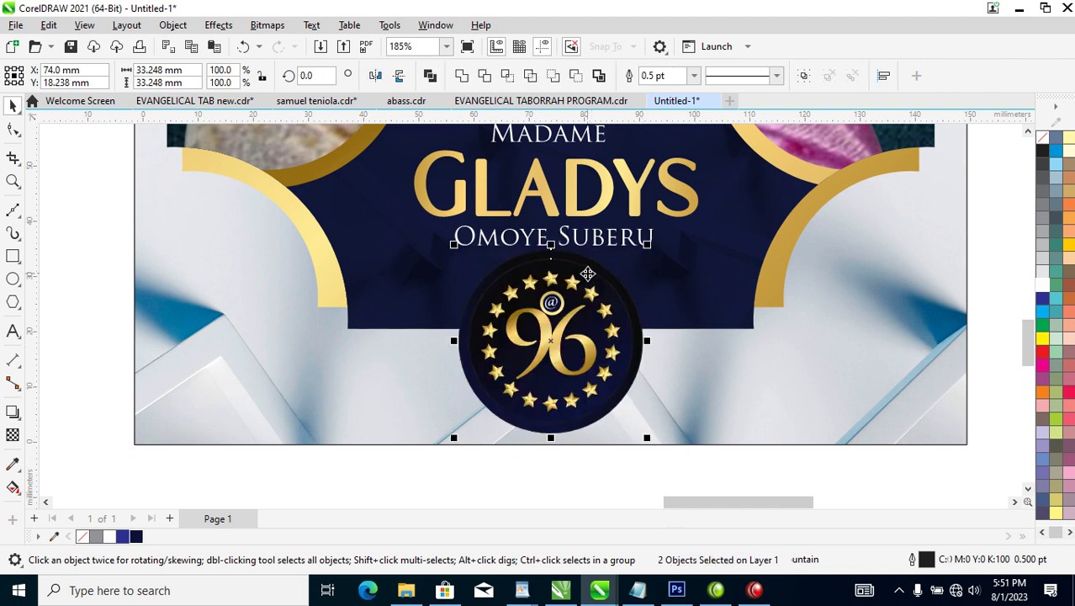
pyautogui.rightClick(1046, 147)
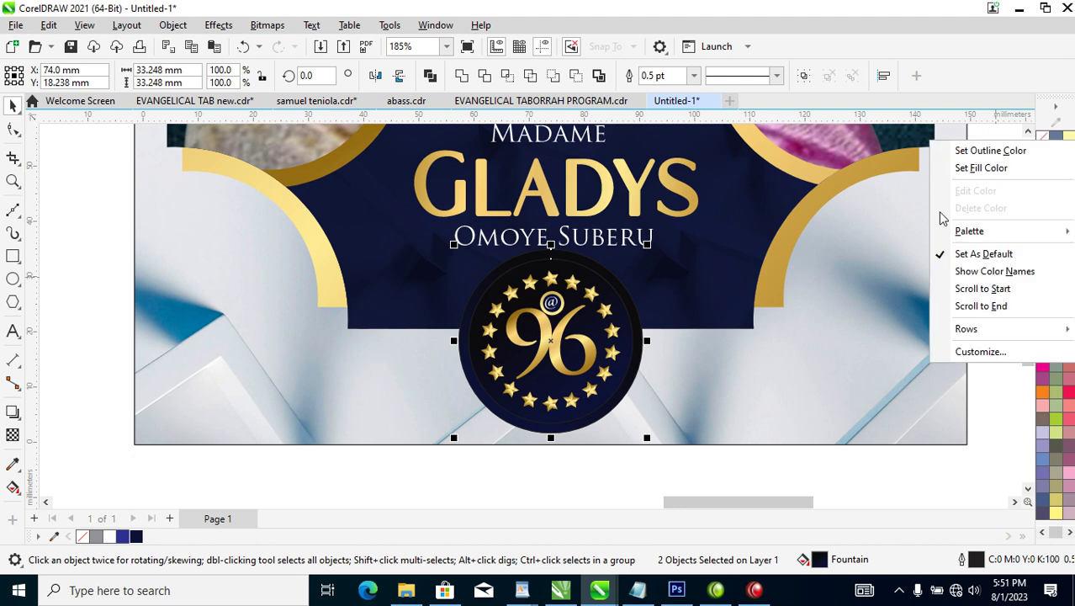
pyautogui.click(985, 149)
pyautogui.scroll(-5, 598, 355)
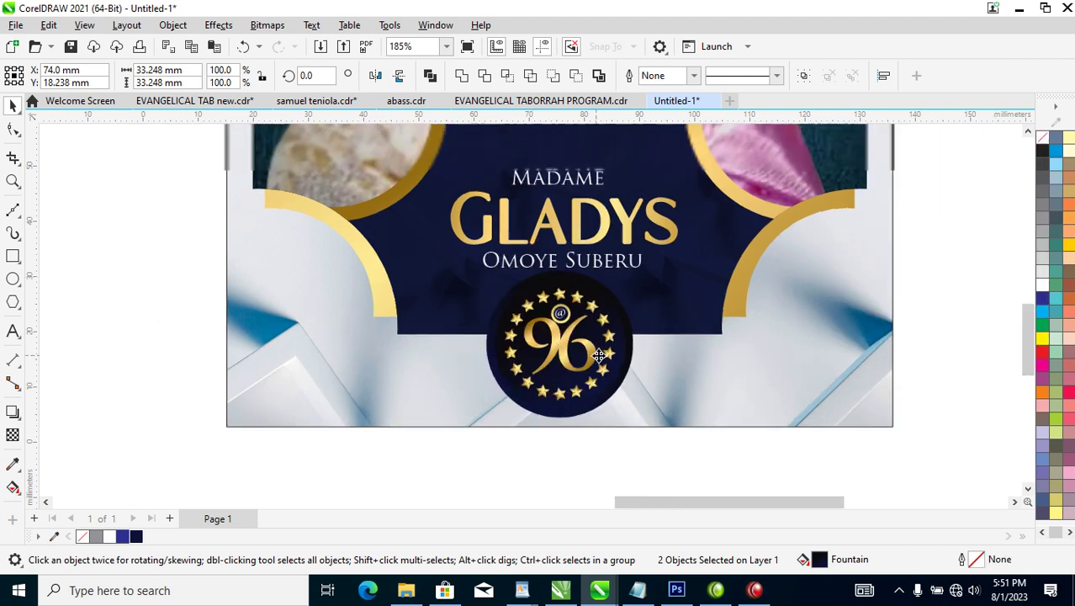
pyautogui.press('z')
pyautogui.scroll(3, 558, 259)
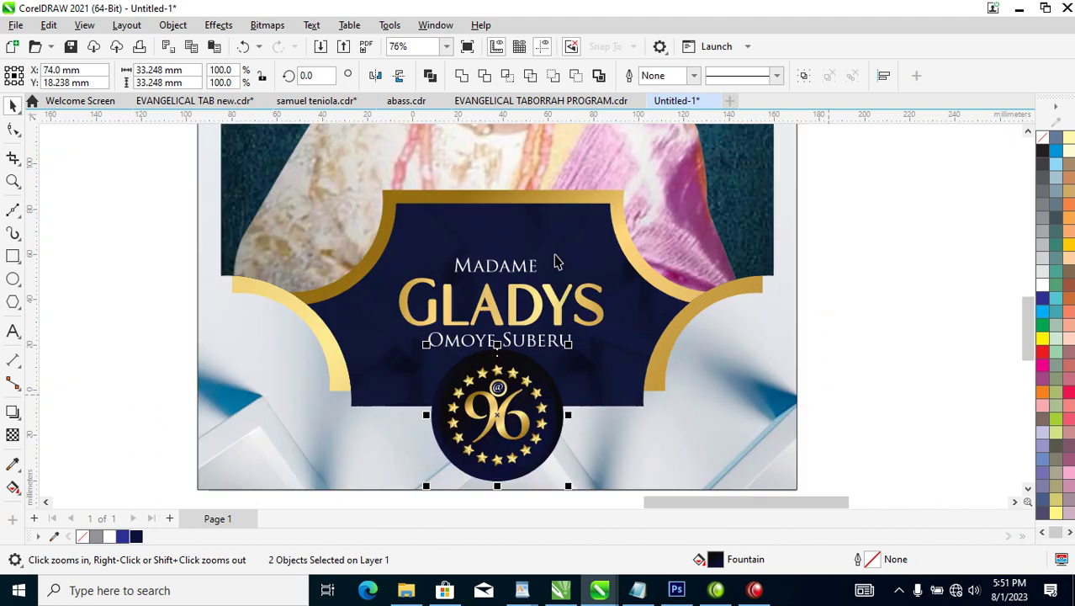
pyautogui.moveTo(362, 218); pyautogui.dragTo(645, 368)
pyautogui.moveTo(505, 304); pyautogui.dragTo(504, 291)
pyautogui.moveTo(610, 240); pyautogui.dragTo(620, 227)
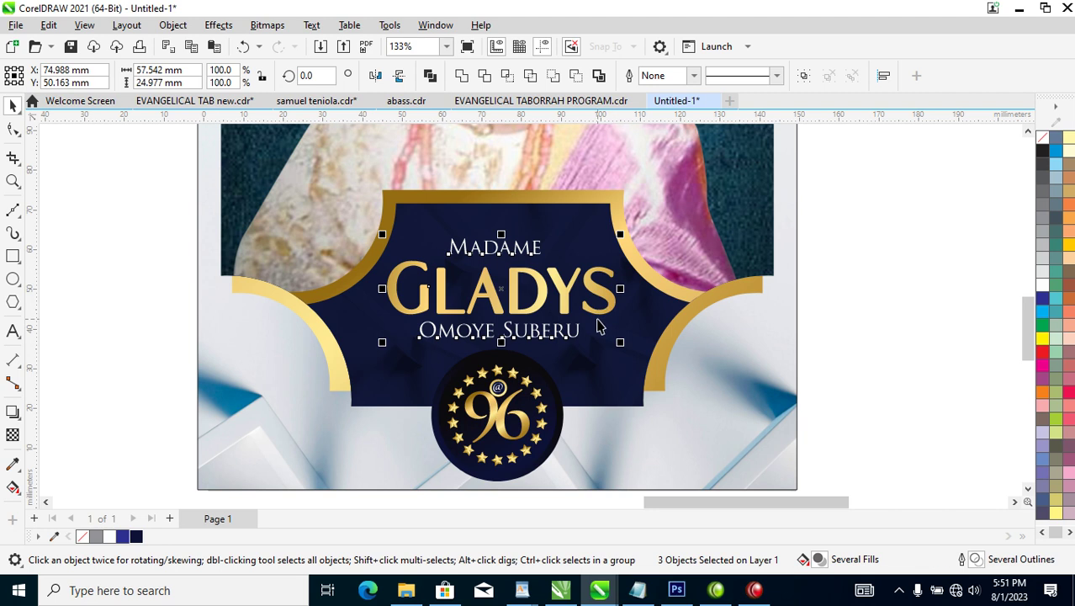
pyautogui.keyDown('shift'); pyautogui.click(637, 367); pyautogui.keyUp('shift')
pyautogui.press('c')
pyautogui.scroll(-5, 635, 371)
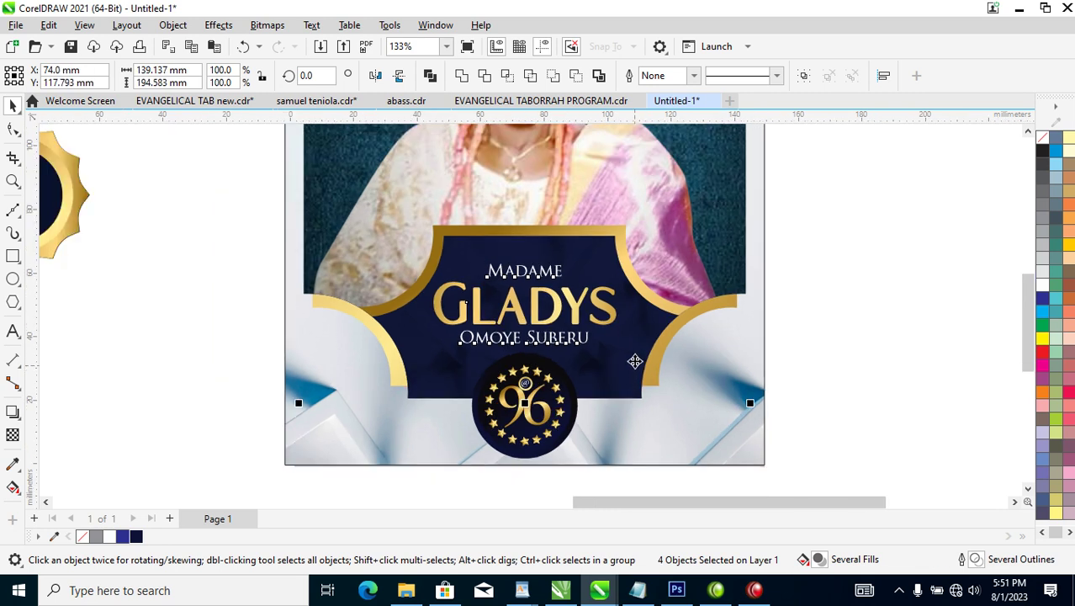
pyautogui.moveTo(372, 149); pyautogui.dragTo(771, 418)
pyautogui.moveTo(697, 166); pyautogui.dragTo(452, 423)
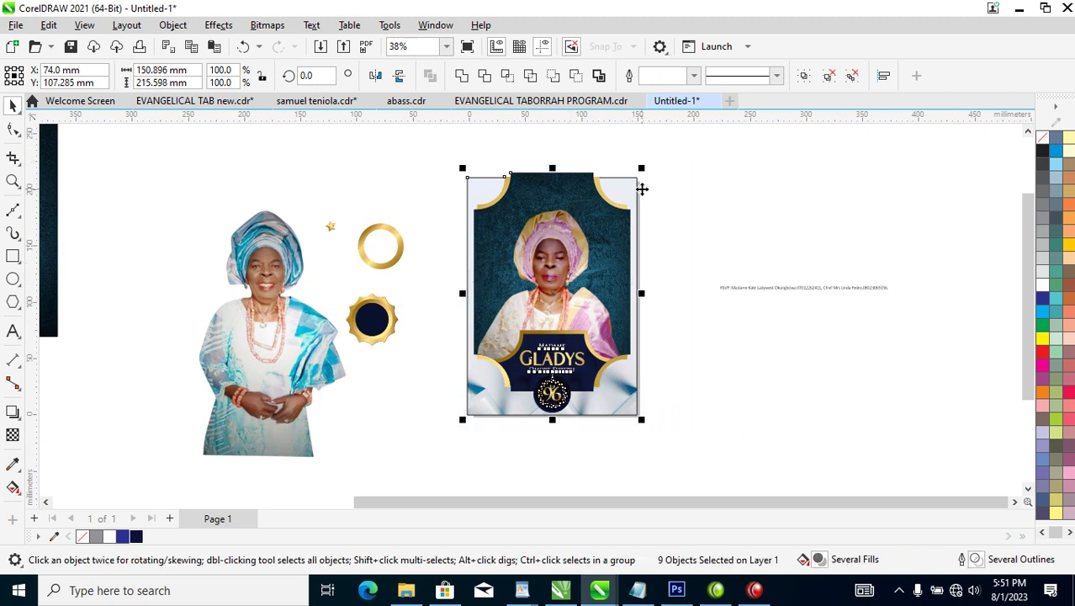
# Shrink the poster to 96.5% and move the woman photo and badge pieces aside.
pyautogui.moveTo(635, 170); pyautogui.dragTo(631, 172)
pyautogui.press('Escape')
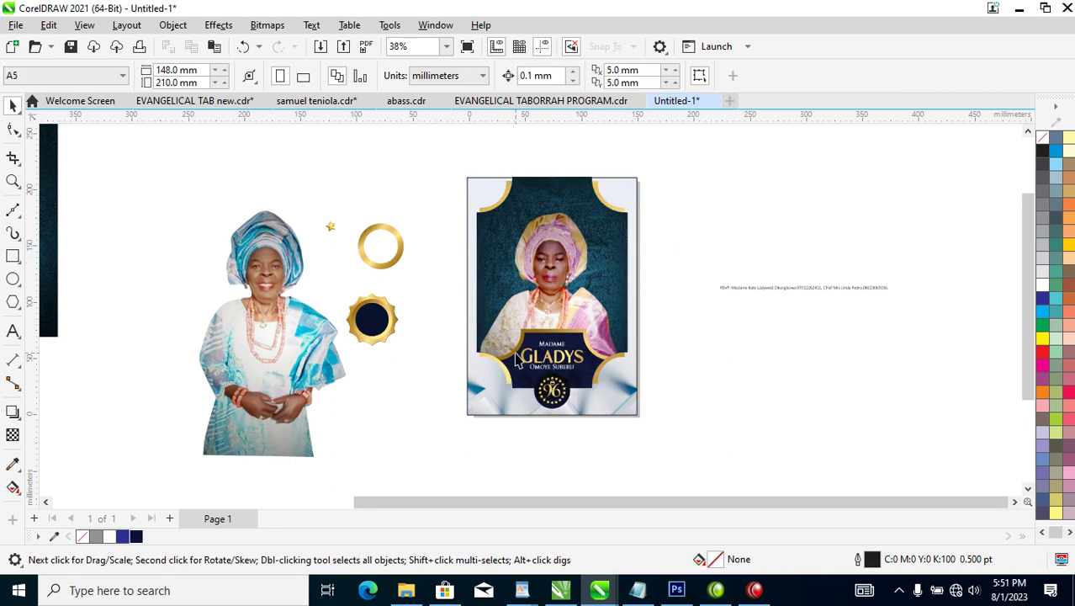
pyautogui.moveTo(683, 304); pyautogui.dragTo(825, 278)
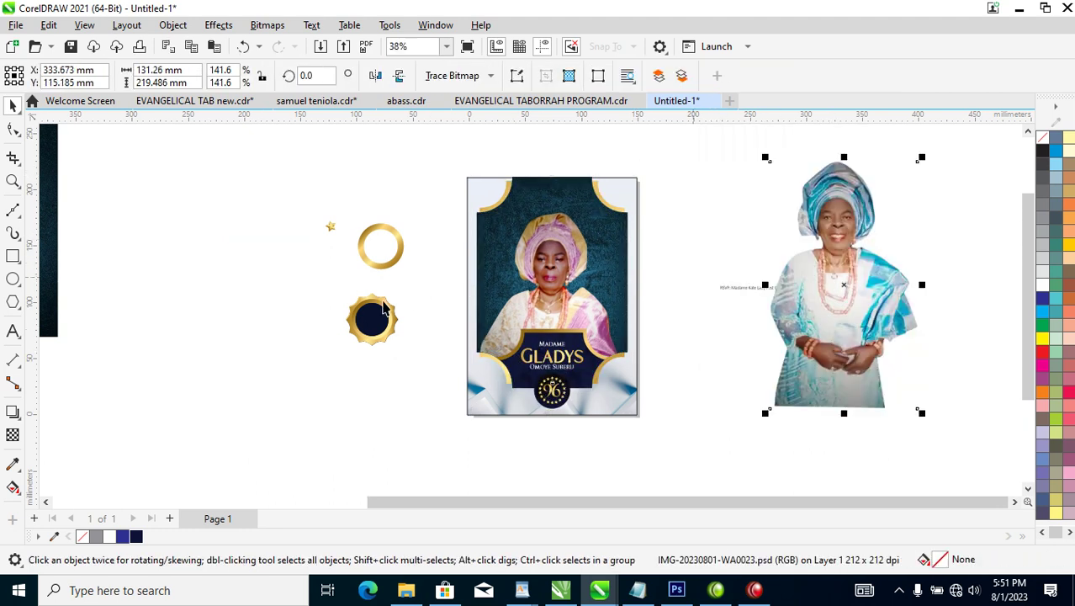
pyautogui.moveTo(279, 193); pyautogui.dragTo(444, 394)
pyautogui.moveTo(384, 316); pyautogui.dragTo(177, 308)
# Create a mirrored copy of the poster's background panel on its left.
pyautogui.click(637, 269)
pyautogui.moveTo(643, 299); pyautogui.dragTo(436, 296)
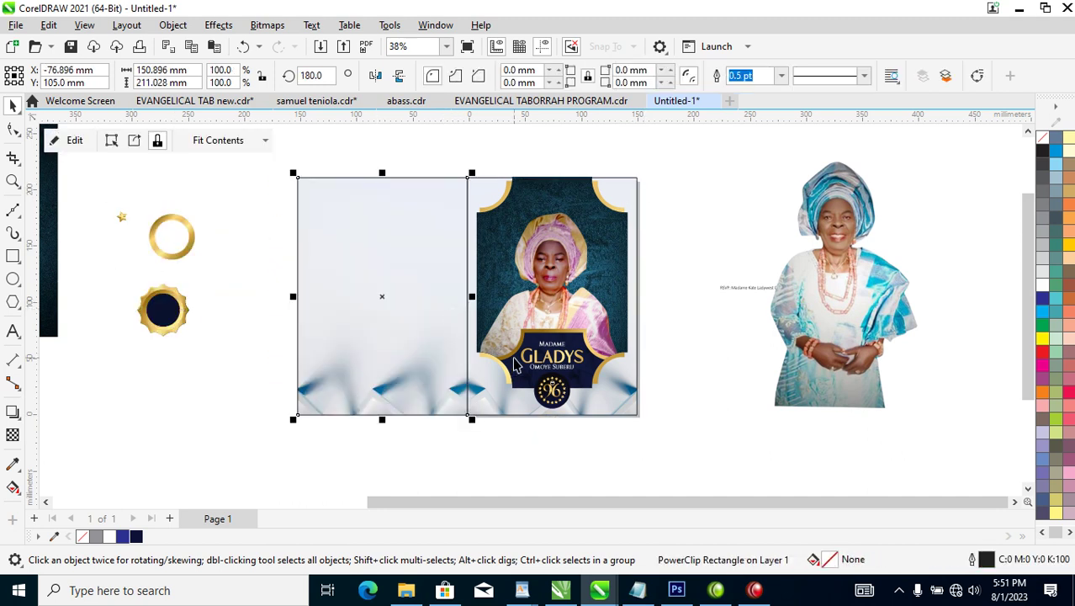
pyautogui.press('z')
pyautogui.moveTo(103, 167); pyautogui.dragTo(728, 421)
# Move the navy-gold badge onto the left panel and enlarge it.
pyautogui.moveTo(89, 281); pyautogui.dragTo(248, 412)
pyautogui.moveTo(177, 338); pyautogui.dragTo(495, 280)
pyautogui.moveTo(521, 317); pyautogui.dragTo(564, 355)
pyautogui.moveTo(539, 282); pyautogui.dragTo(536, 292)
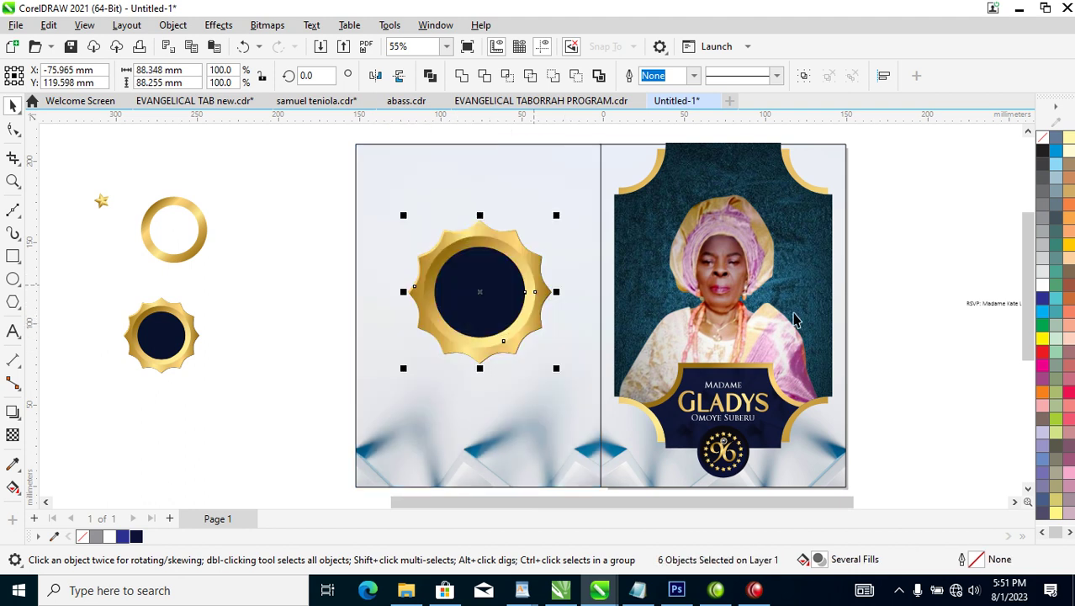
# Drag an extra copy of the Gladys poster leftward, then delete it.
pyautogui.click(803, 315)
pyautogui.moveTo(803, 316); pyautogui.dragTo(341, 282)
pyautogui.rightClick(287, 240)
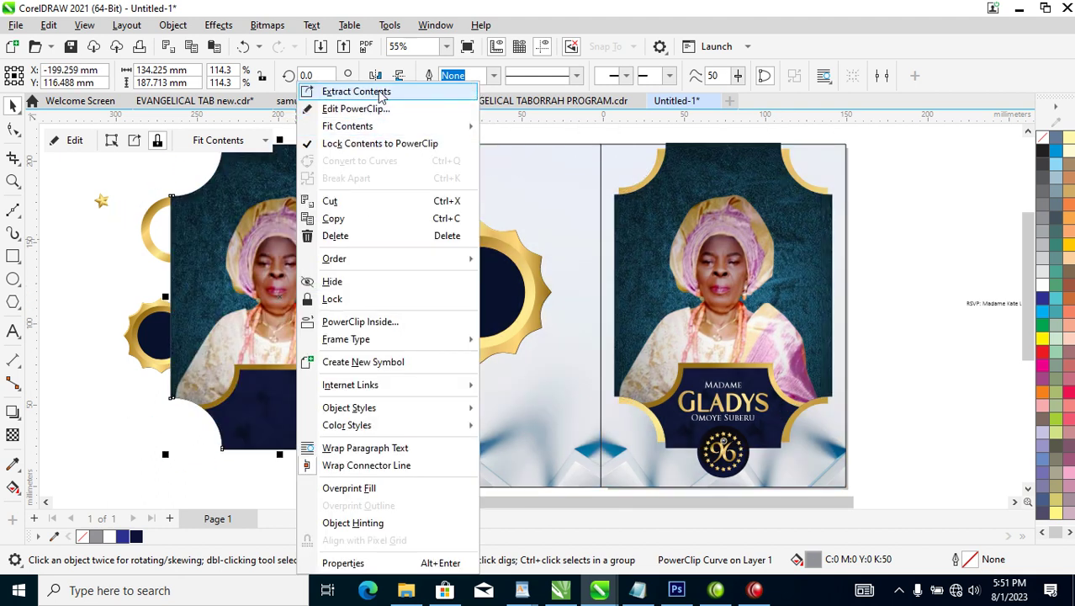
pyautogui.click(299, 375)
pyautogui.press('Delete')
# Move the woman-in-blue photo onto the left panel.
pyautogui.scroll(-5, 931, 338)
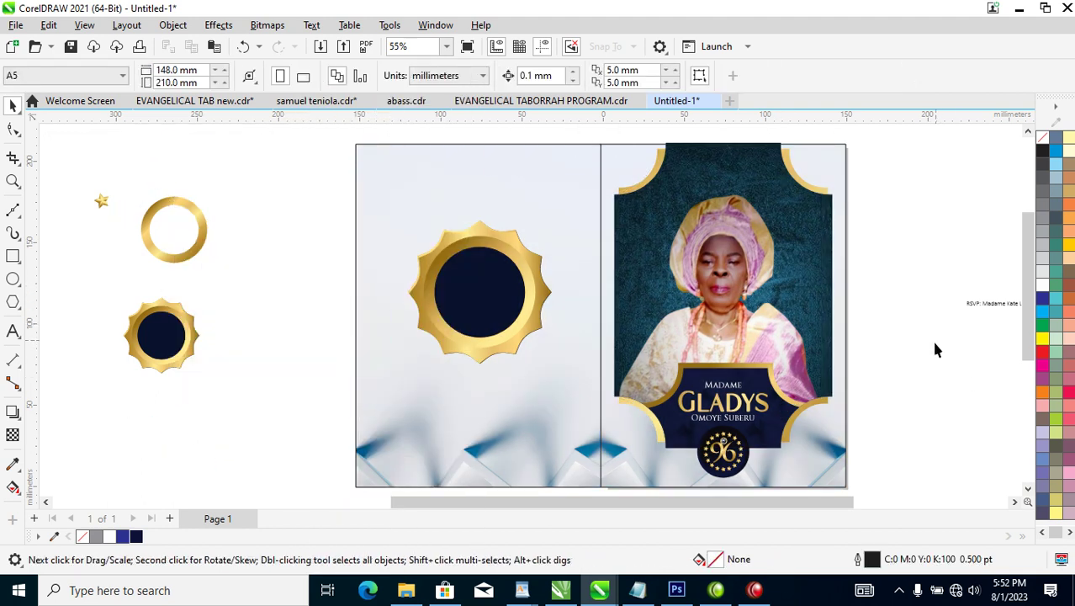
pyautogui.moveTo(1012, 327); pyautogui.dragTo(587, 320)
pyautogui.moveTo(721, 354); pyautogui.dragTo(912, 427)
# Convert the photo to a 300 dpi grayscale bitmap and move it down.
pyautogui.hotkey('alt', 'b')
pyautogui.press('Return')
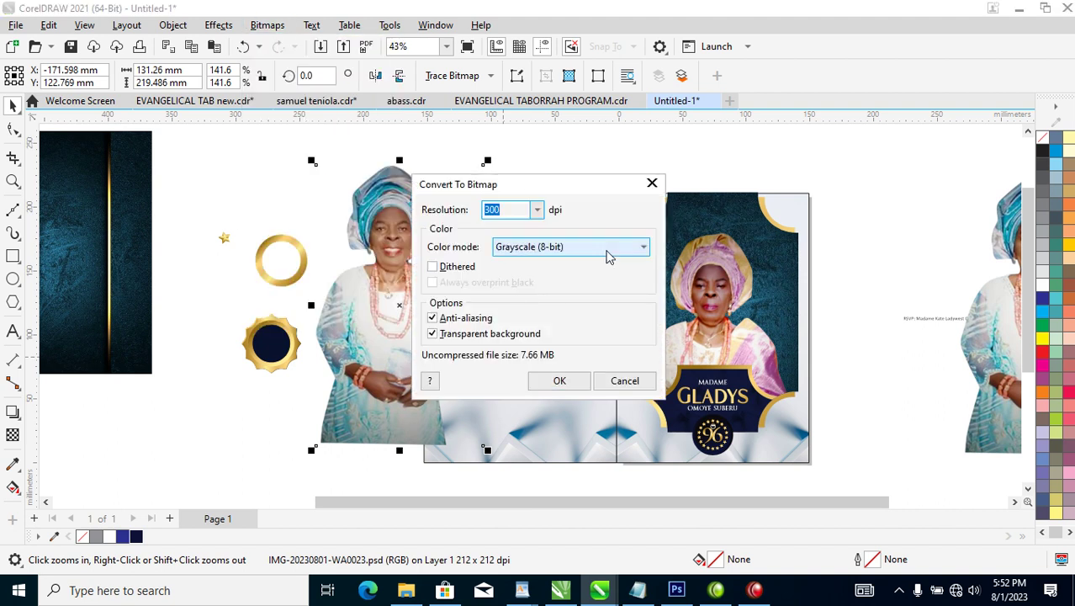
pyautogui.click(557, 381)
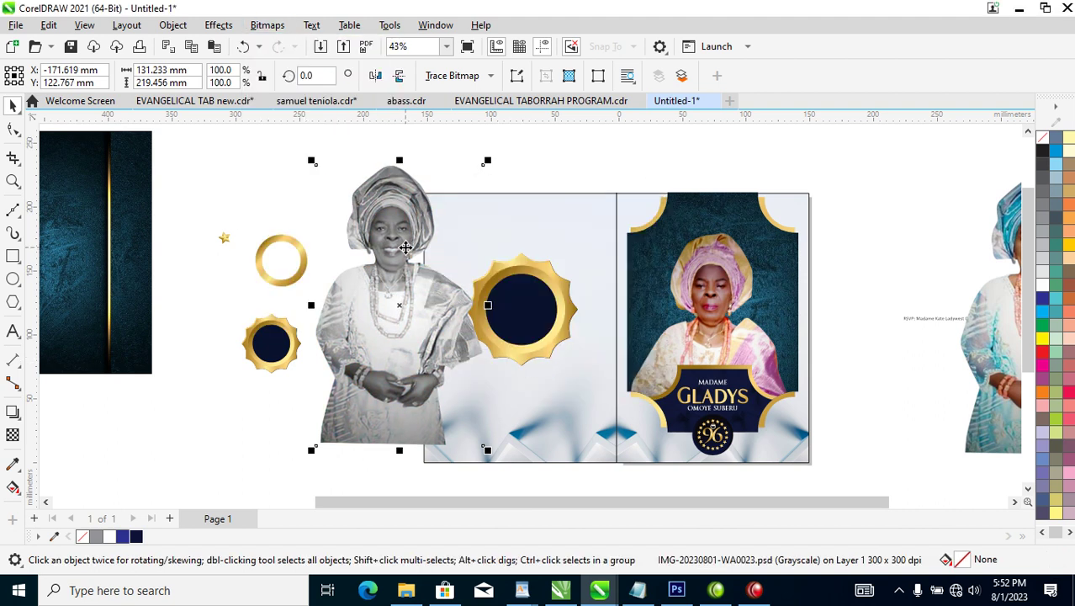
pyautogui.moveTo(405, 247); pyautogui.dragTo(401, 331)
# PowerClip the grayscale photo inside the gold badge frame and adjust its size and position.
pyautogui.moveTo(362, 374); pyautogui.dragTo(520, 297)
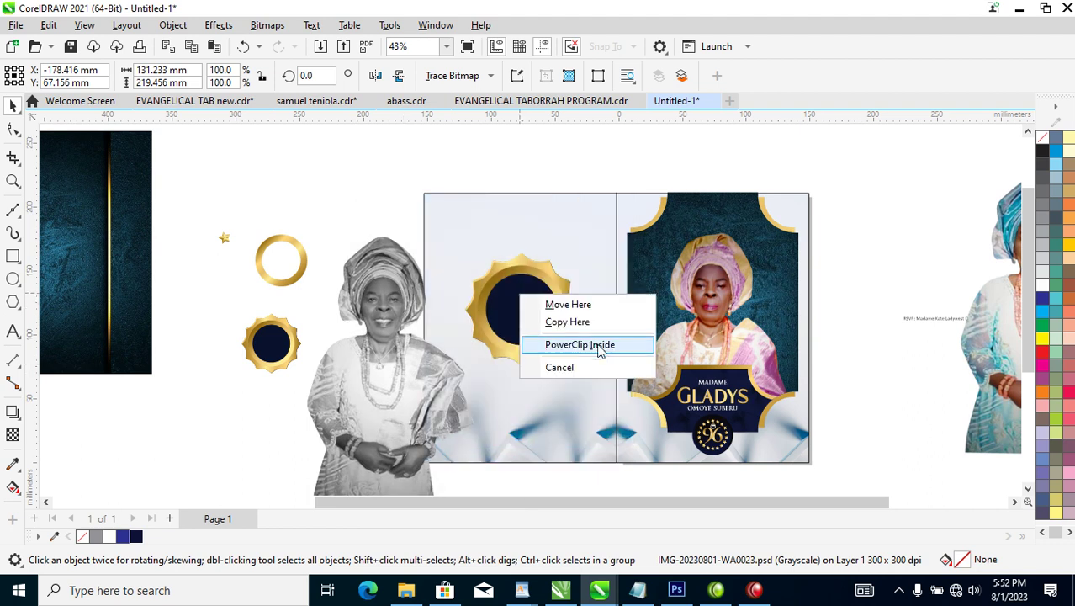
pyautogui.click(599, 346)
pyautogui.keyDown('ctrl'); pyautogui.click(539, 305); pyautogui.keyUp('ctrl')
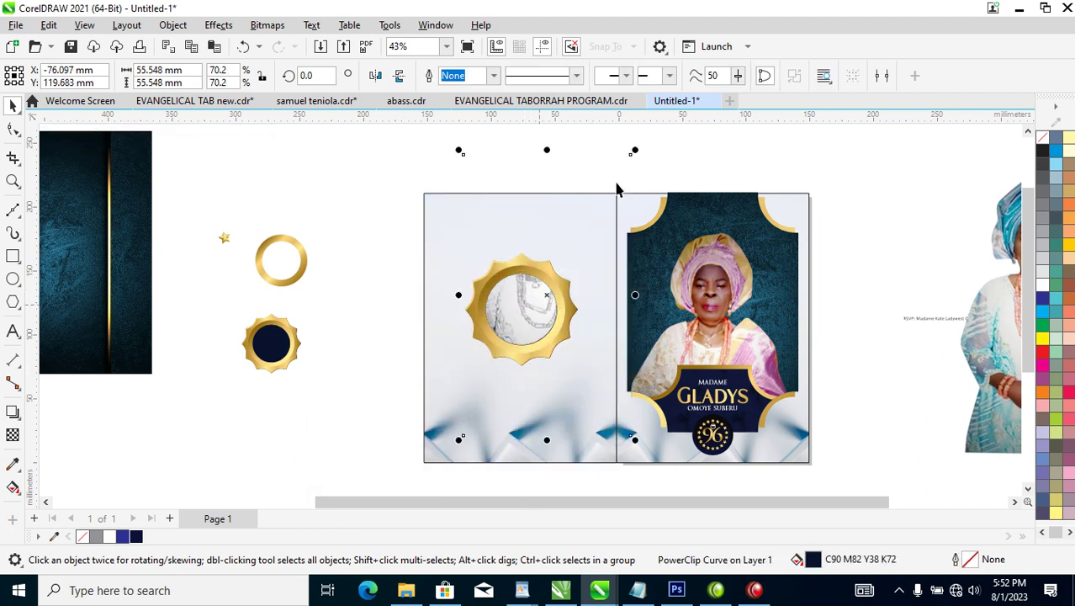
pyautogui.moveTo(635, 156); pyautogui.dragTo(555, 288)
pyautogui.moveTo(515, 322); pyautogui.dragTo(529, 312)
pyautogui.moveTo(575, 266); pyautogui.dragTo(604, 257)
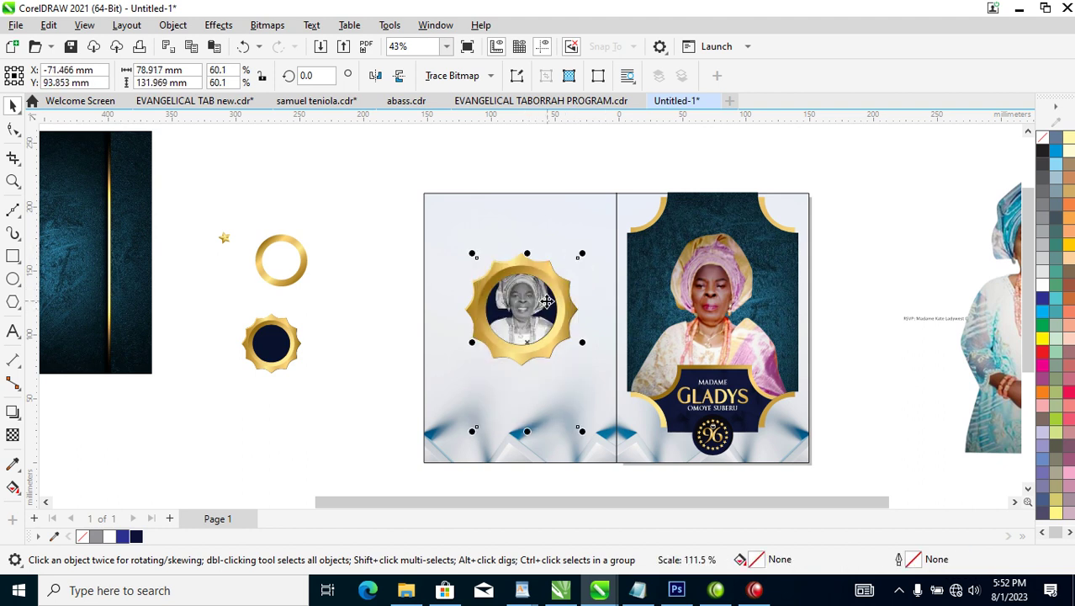
# Duplicate the gold frame, centre the copy on it, and extract the photo from the frame.
pyautogui.click(515, 322)
pyautogui.moveTo(515, 322); pyautogui.dragTo(625, 312)
pyautogui.rightClick(624, 313)
pyautogui.keyDown('shift'); pyautogui.click(526, 315); pyautogui.keyUp('shift')
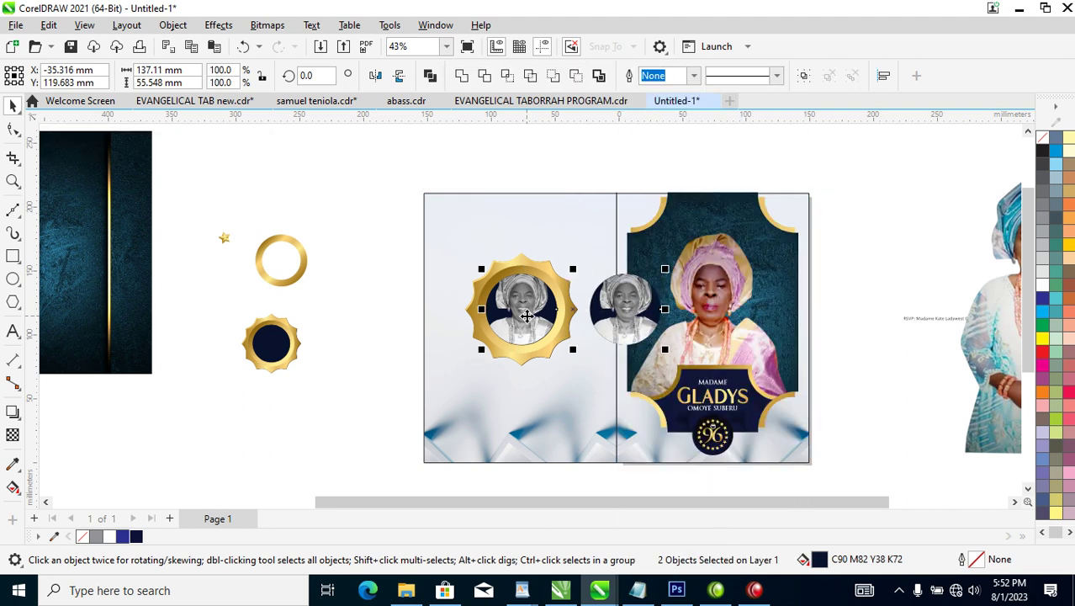
pyautogui.press('c')
pyautogui.click(527, 313)
pyautogui.rightClick(529, 313)
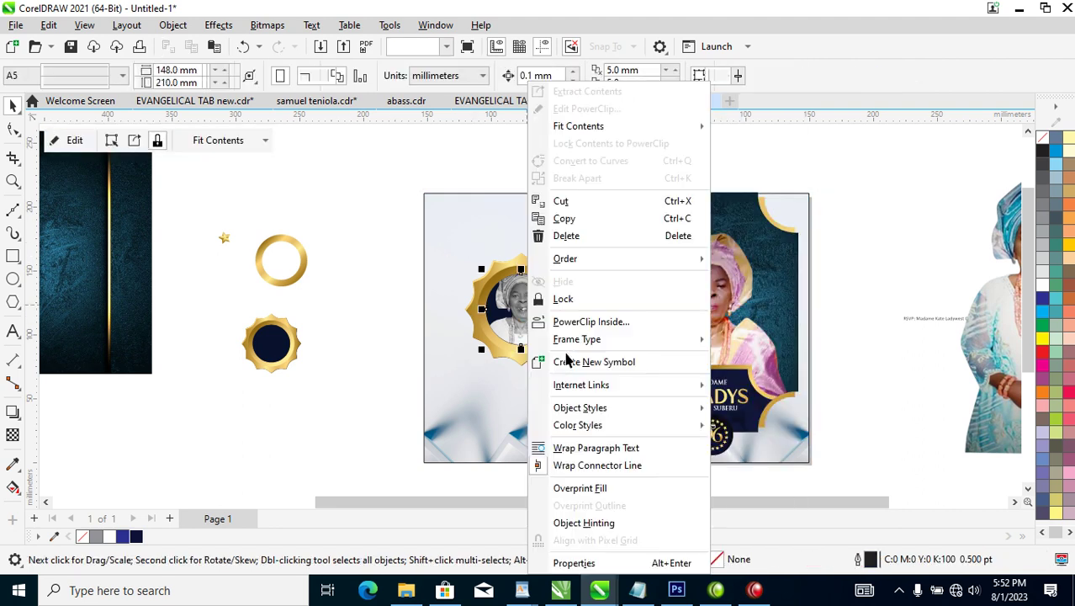
pyautogui.click(602, 93)
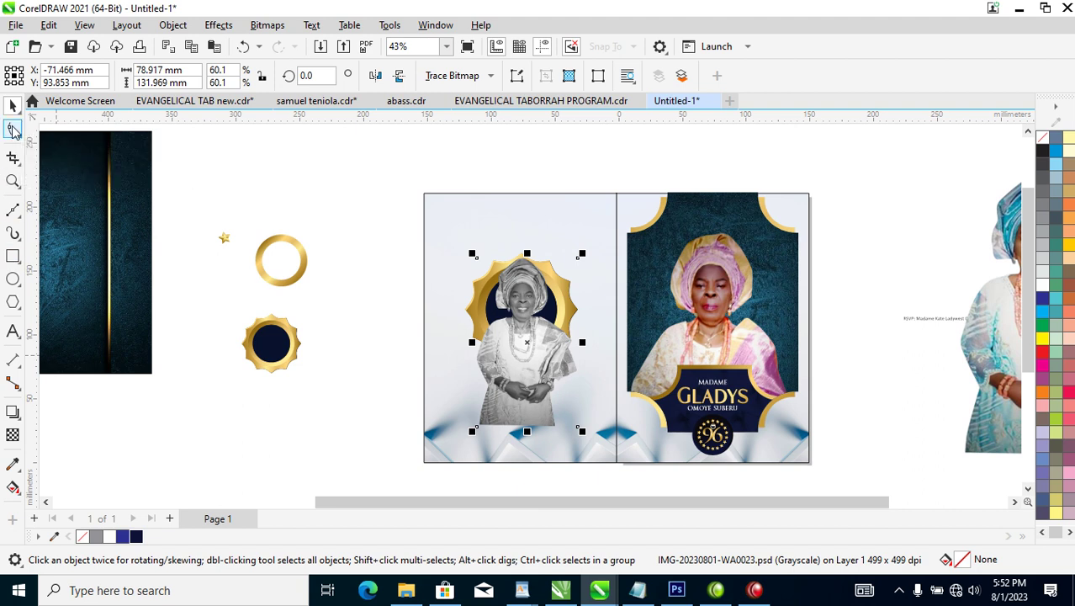
# Crop the photo's bottom edge with the Shape tool to head and shoulders.
pyautogui.click(13, 130)
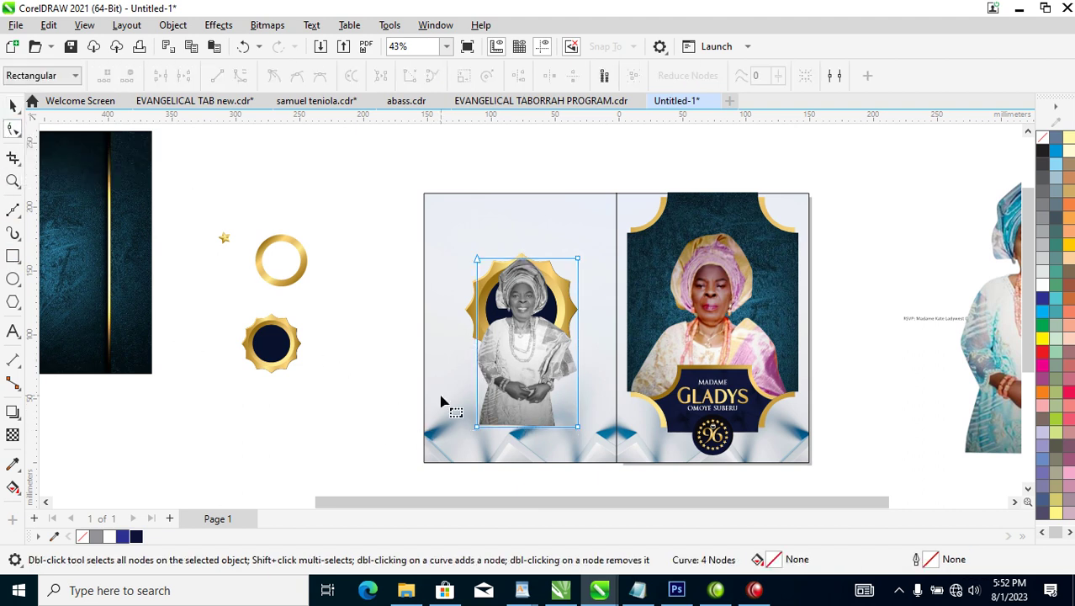
pyautogui.moveTo(429, 402)
pyautogui.mouseDown()
pyautogui.moveTo(623, 446)
pyautogui.moveTo(588, 325)
pyautogui.mouseUp()
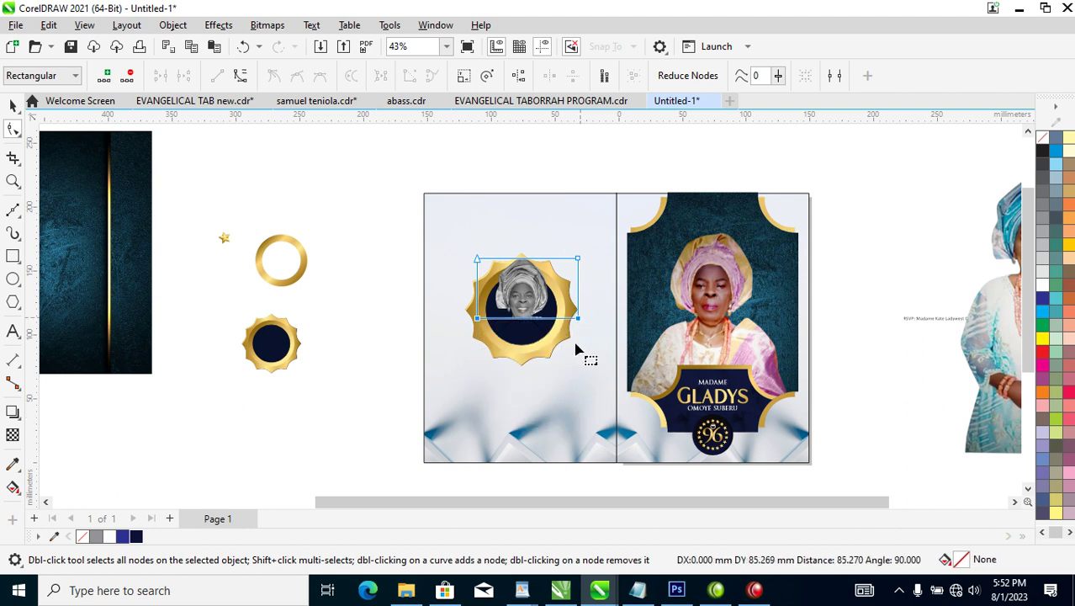
pyautogui.press('space')
pyautogui.click(533, 333)
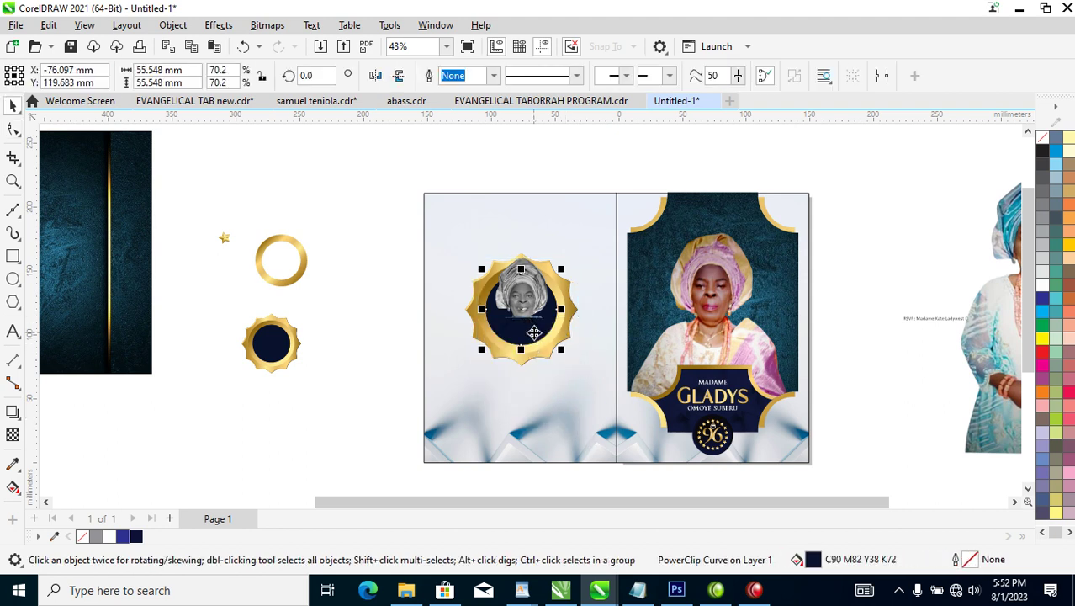
pyautogui.press('Escape')
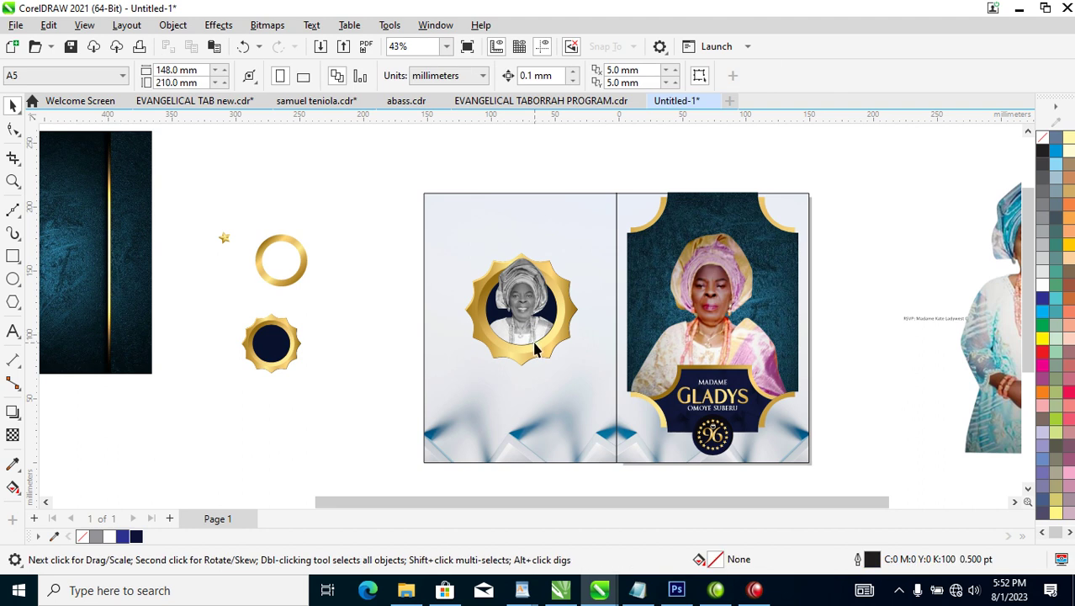
# Move the small gold star onto the left panel, just below the gold badge.
pyautogui.press('z')
pyautogui.moveTo(383, 210); pyautogui.dragTo(697, 384)
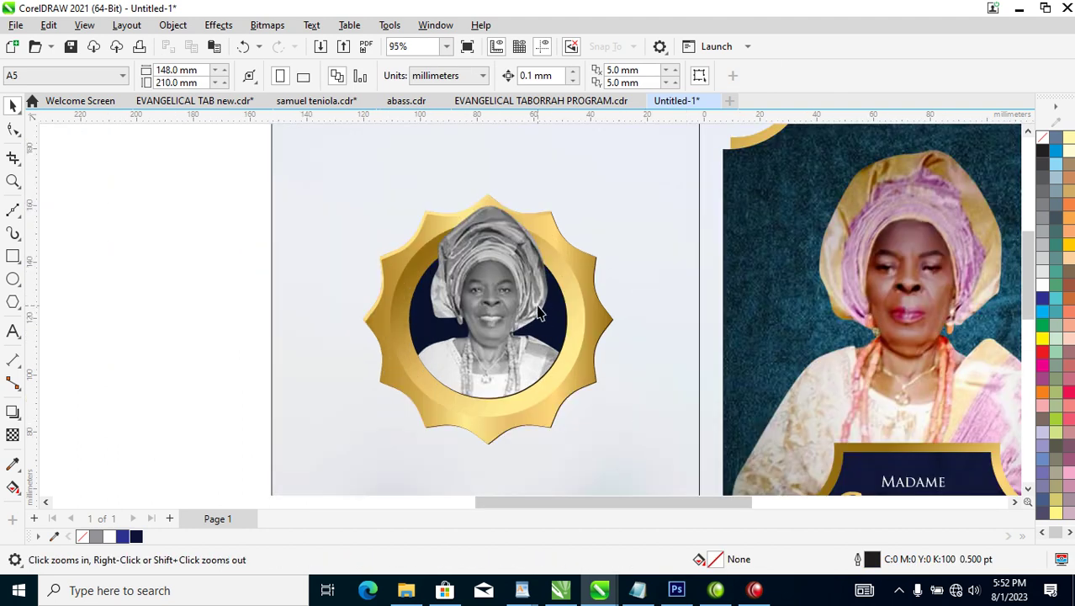
pyautogui.scroll(-3, 521, 304)
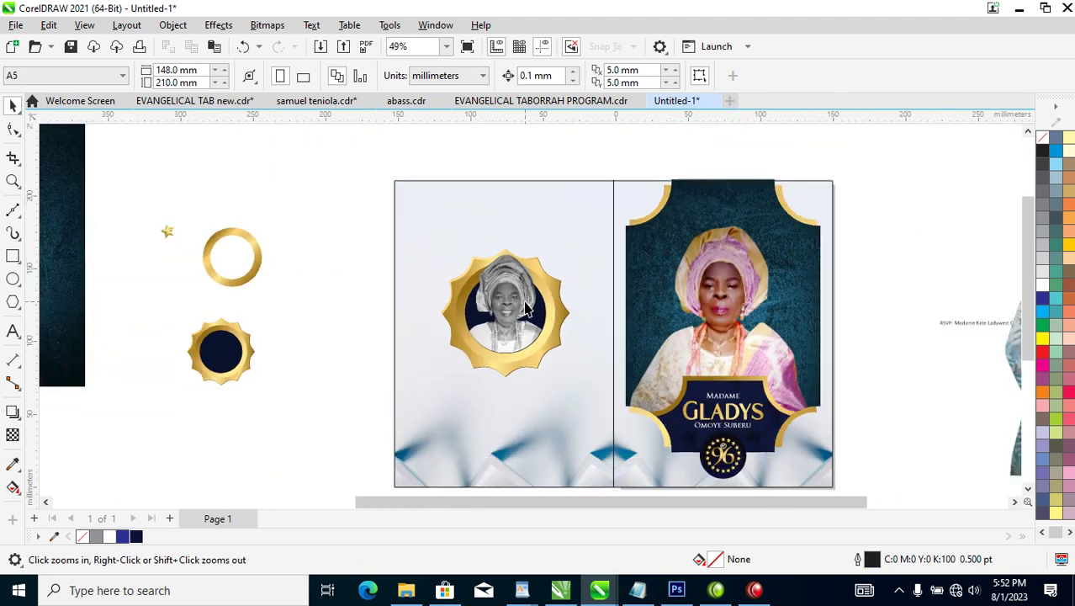
pyautogui.moveTo(453, 305); pyautogui.dragTo(871, 443)
pyautogui.press('space')
pyautogui.moveTo(134, 237); pyautogui.dragTo(478, 392)
pyautogui.moveTo(478, 395); pyautogui.dragTo(477, 392)
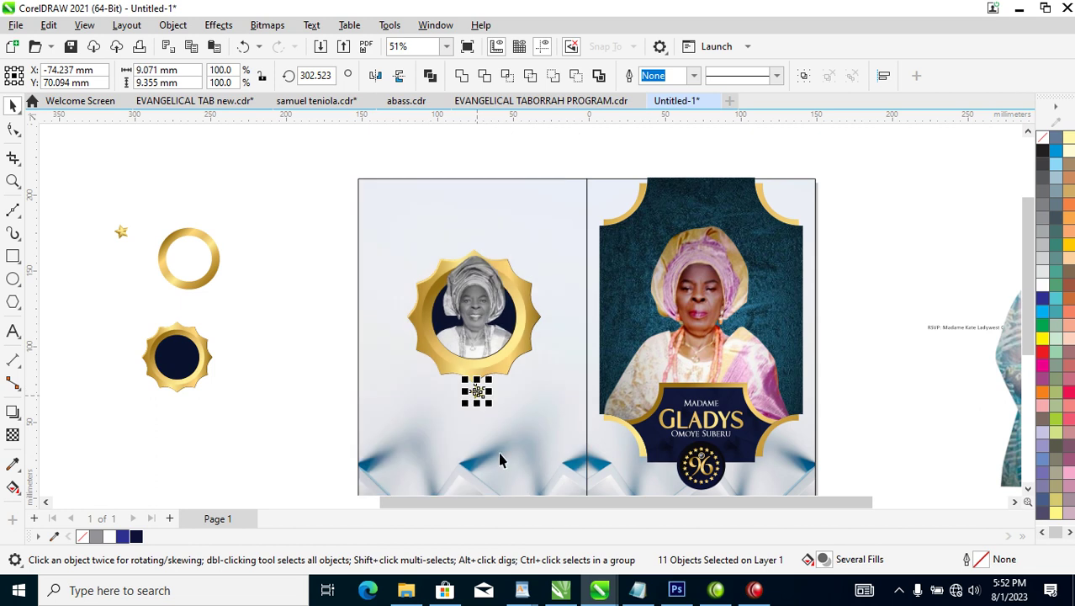
# Rotate the star, set it at the badge's bottom point, and group it with the badge pieces.
pyautogui.press('z')
pyautogui.hotkey('shift', 'F2')
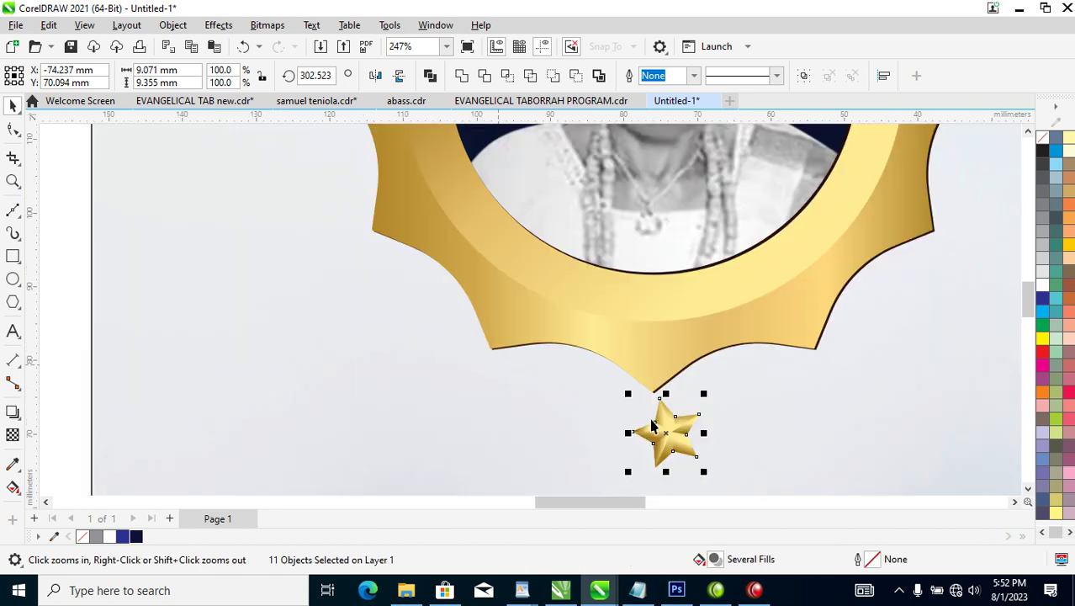
pyautogui.press('space')
pyautogui.click(676, 426)
pyautogui.moveTo(711, 395); pyautogui.dragTo(727, 412)
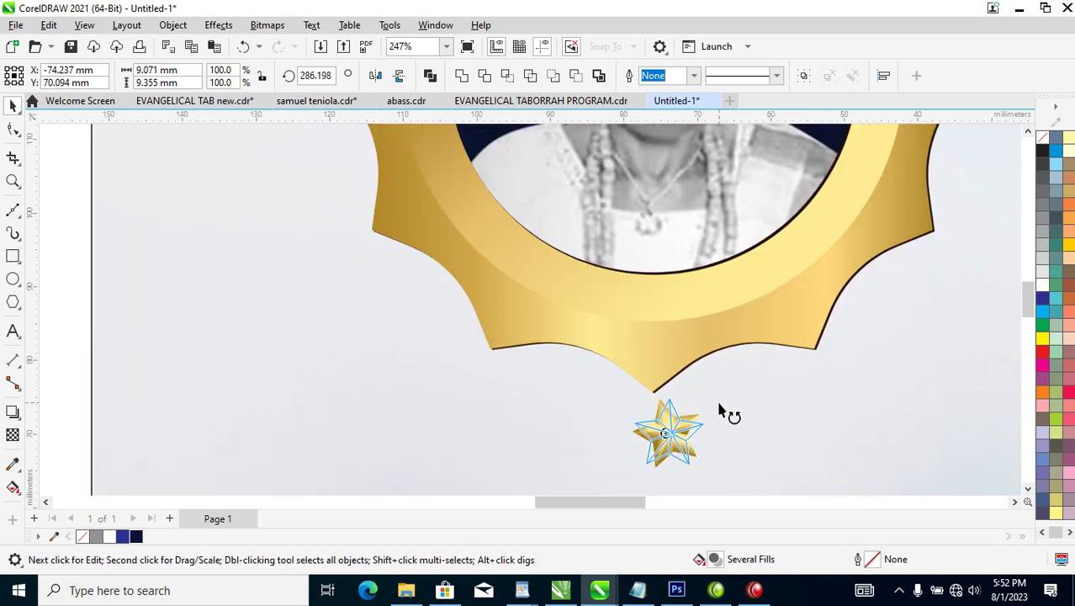
pyautogui.click(673, 431)
pyautogui.moveTo(678, 437); pyautogui.dragTo(661, 414)
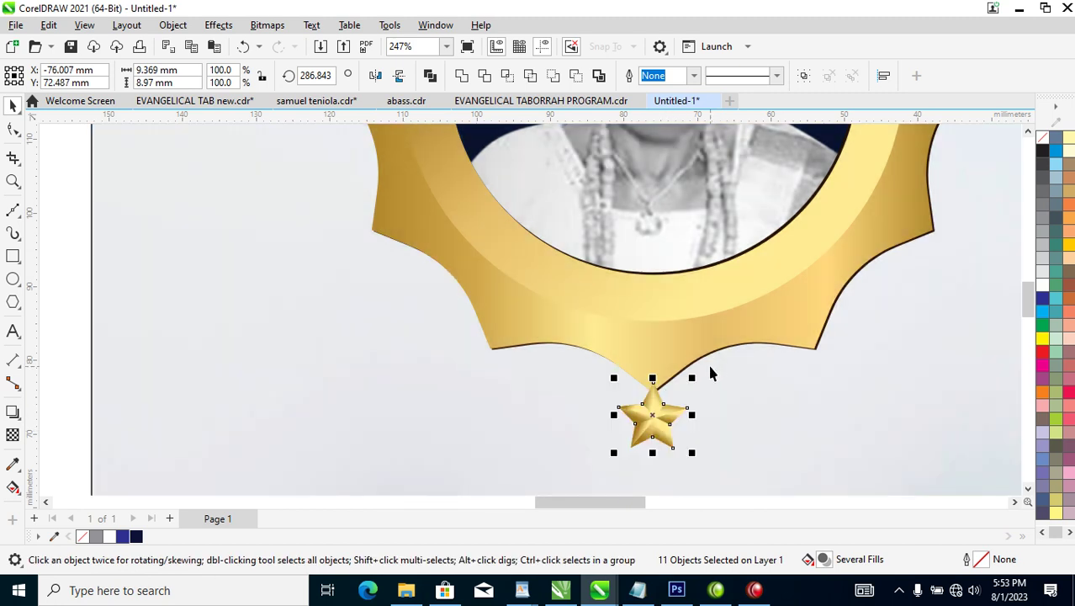
pyautogui.hotkey('ctrl', 'g')
# Zoom to the whole card design and select the left background panel.
pyautogui.scroll(-4, 711, 373)
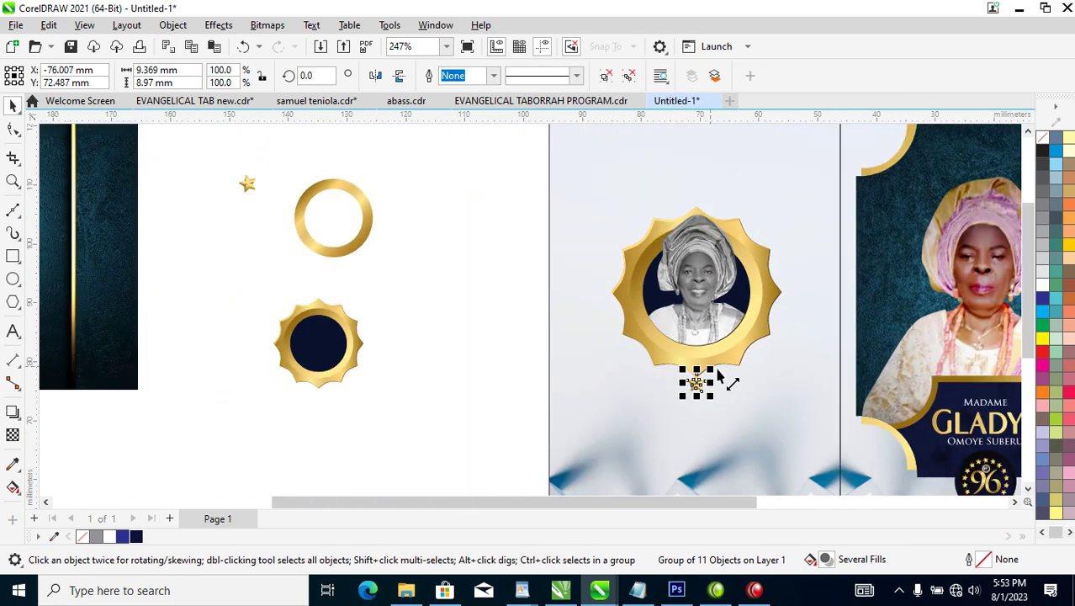
pyautogui.scroll(-5, 718, 379)
pyautogui.press('z')
pyautogui.moveTo(625, 247); pyautogui.dragTo(886, 444)
pyautogui.press('space')
pyautogui.click(526, 431)
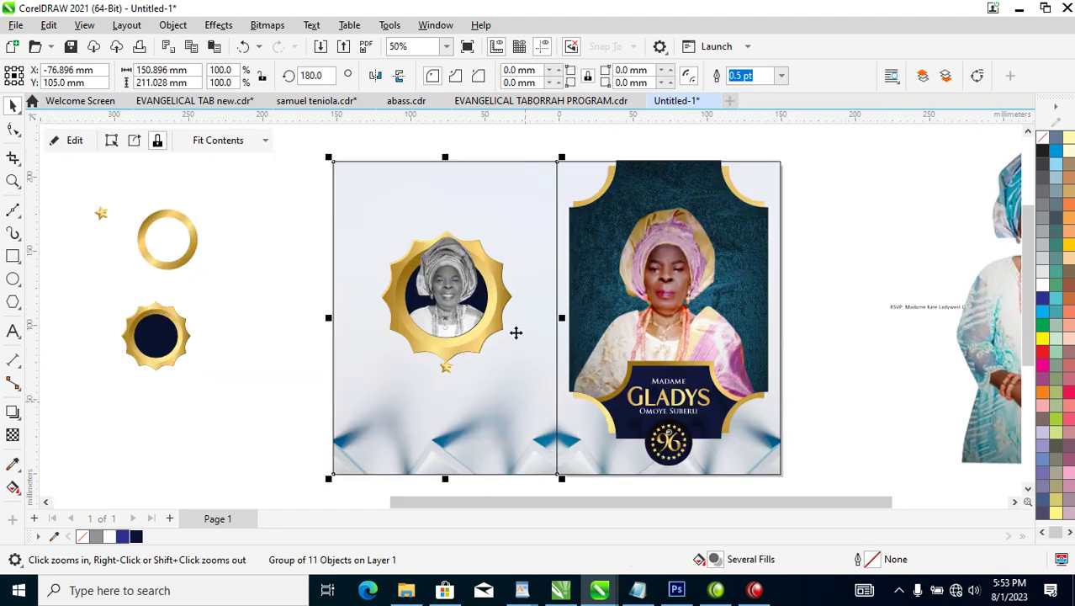
# Shift the left panel's background bitmap up-left and rotate it to about 162.9°.
pyautogui.click(538, 298)
pyautogui.click(593, 158)
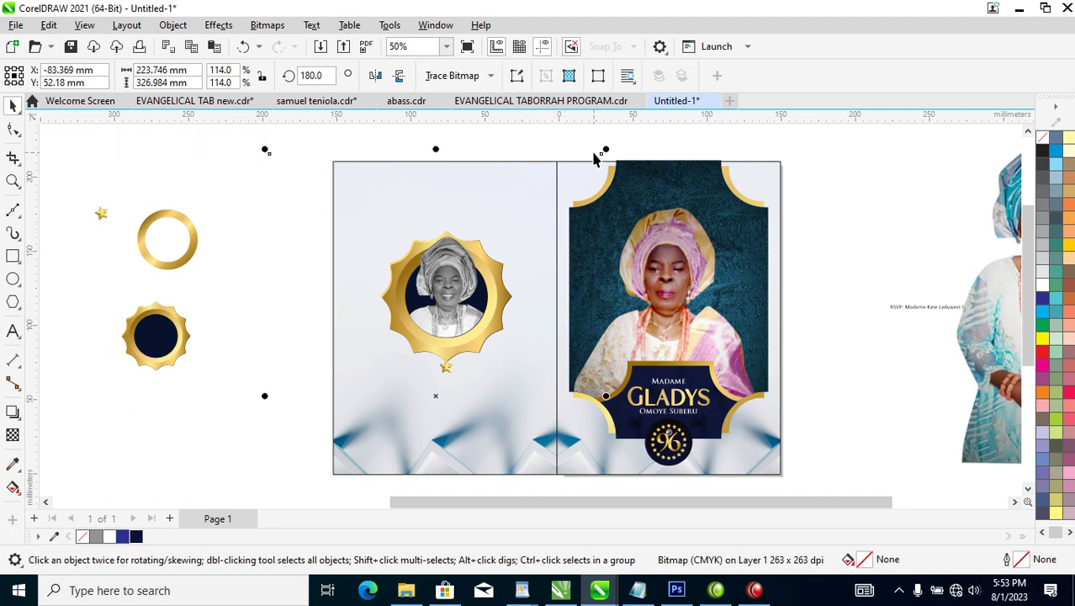
pyautogui.moveTo(523, 224); pyautogui.dragTo(504, 194)
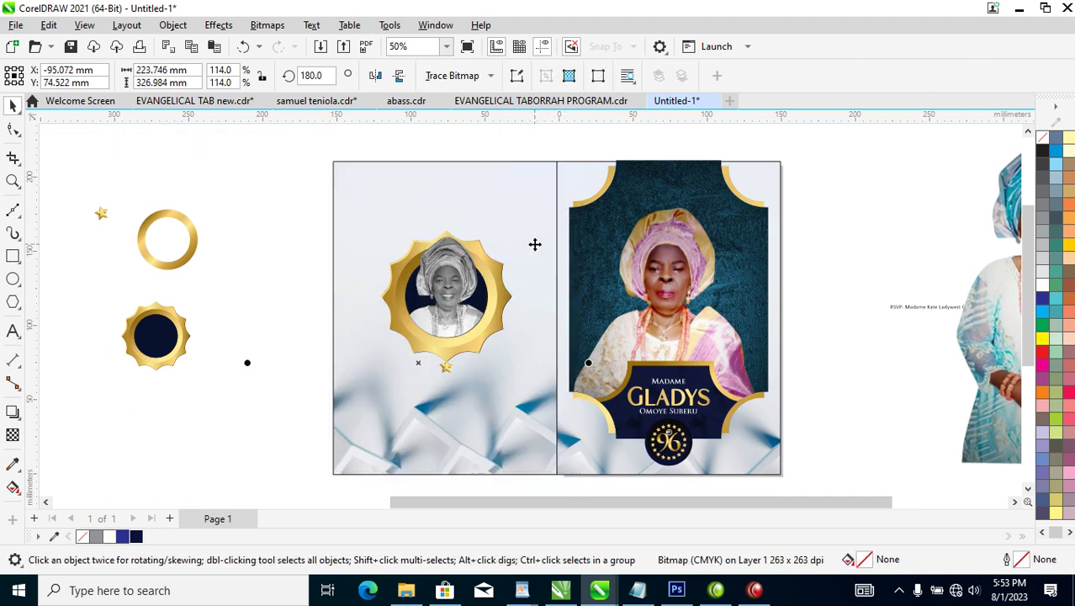
pyautogui.click(535, 244)
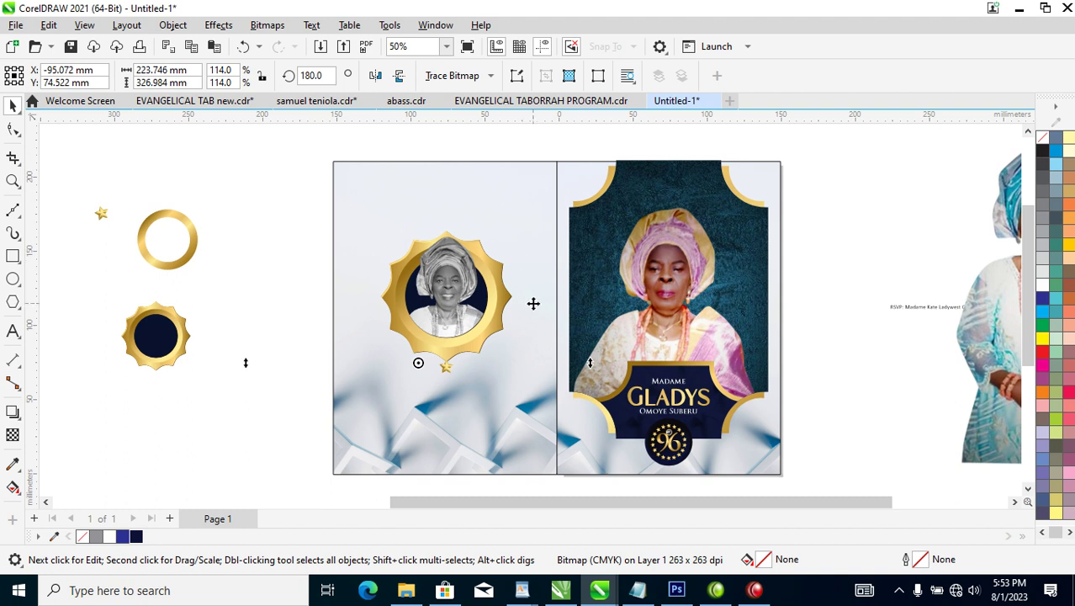
pyautogui.scroll(-2, 528, 290)
pyautogui.moveTo(571, 166); pyautogui.dragTo(612, 217)
pyautogui.click(549, 283)
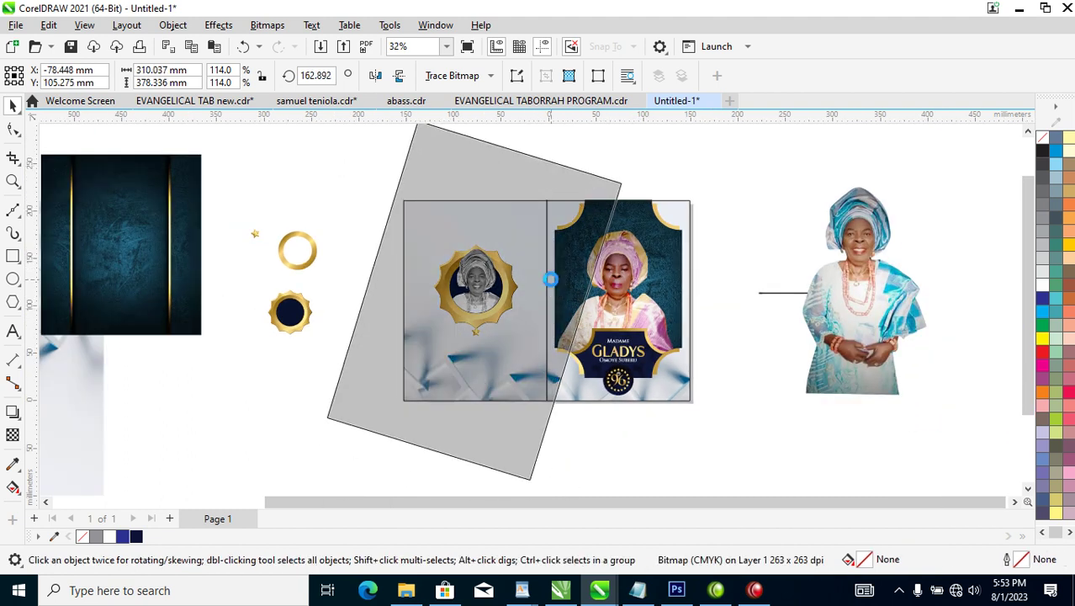
pyautogui.moveTo(518, 361); pyautogui.dragTo(520, 361)
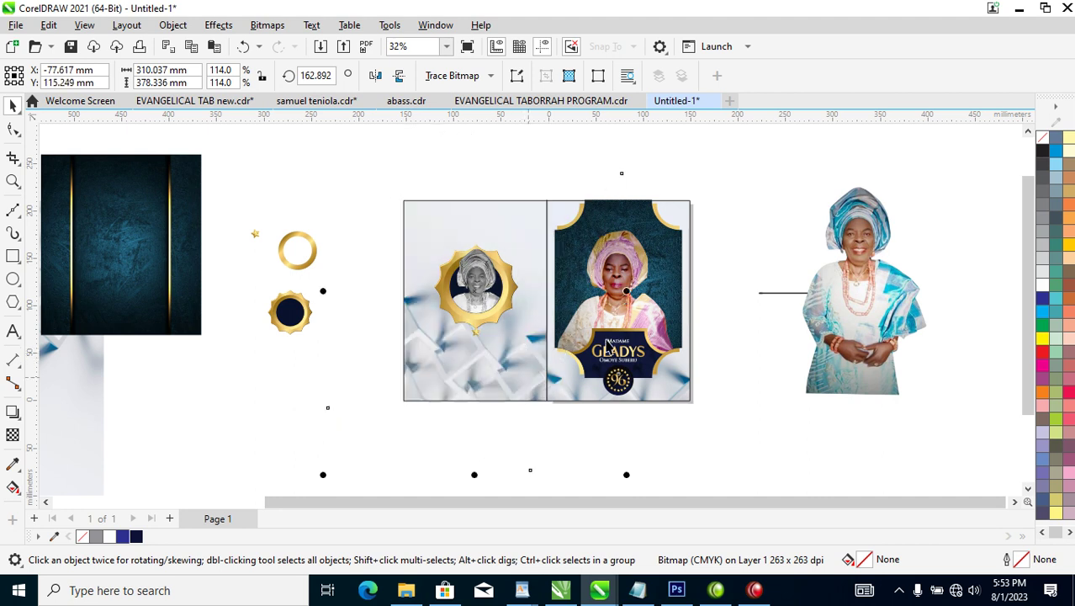
# Select the gold badge pieces and zoom in on the left panel.
pyautogui.moveTo(346, 169); pyautogui.dragTo(702, 349)
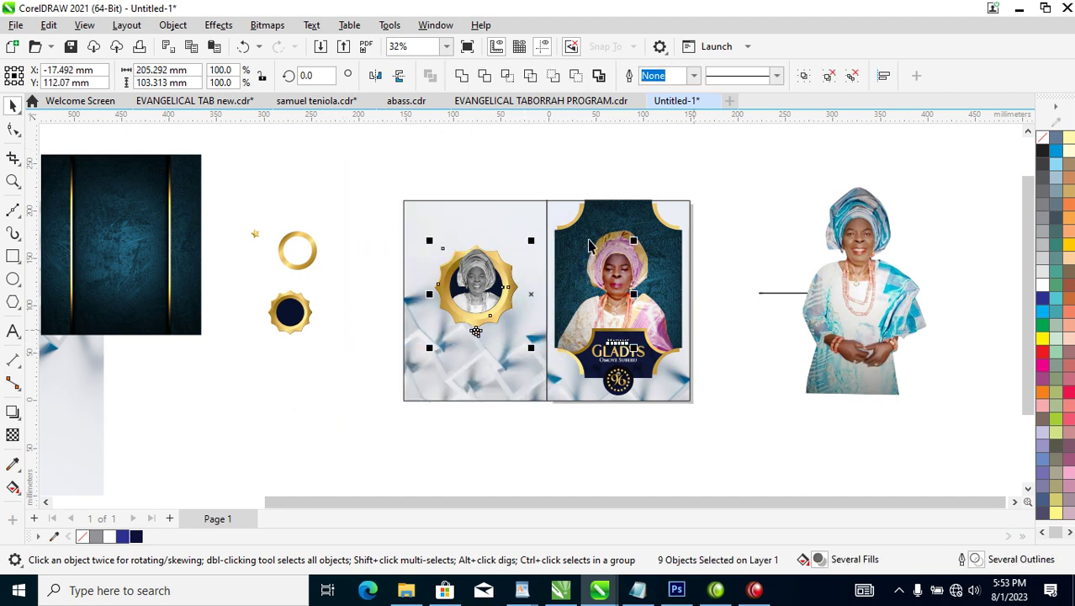
pyautogui.press('z')
pyautogui.moveTo(367, 187); pyautogui.dragTo(732, 336)
pyautogui.press('F8')
# Add the heading 'Thanks For Coming' above the badge in Trajan Pro.
pyautogui.click(301, 216)
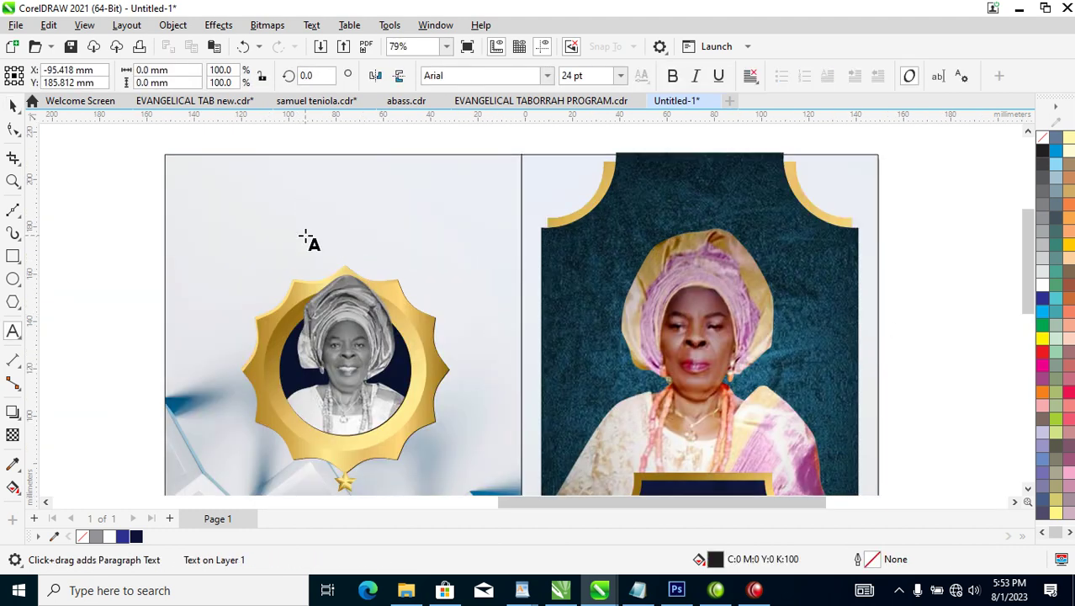
pyautogui.write('Thanks Foe')
pyautogui.press('BackSpace')
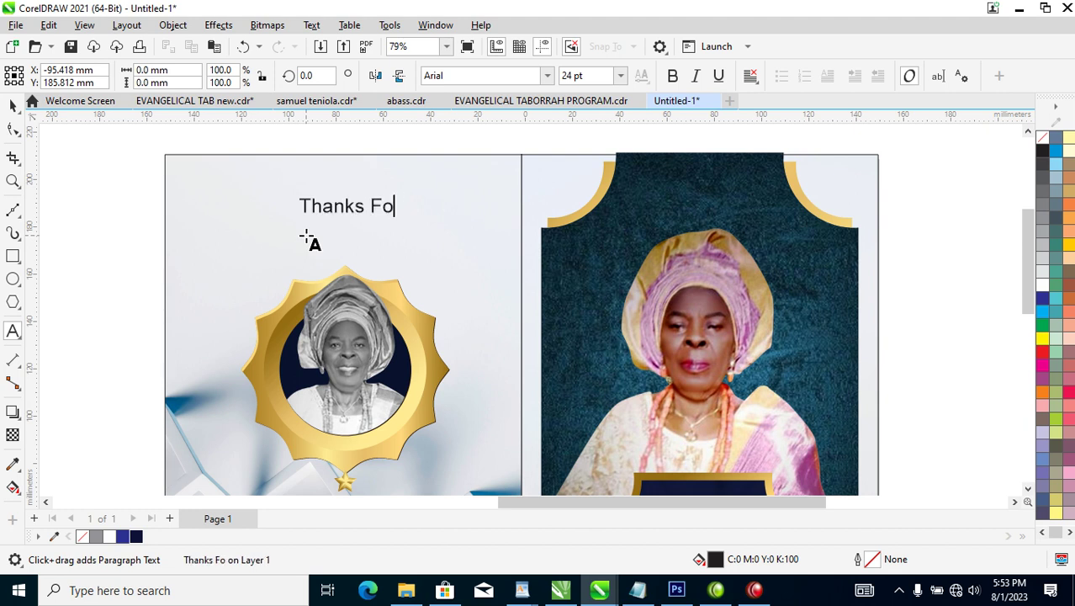
pyautogui.write('Coming')
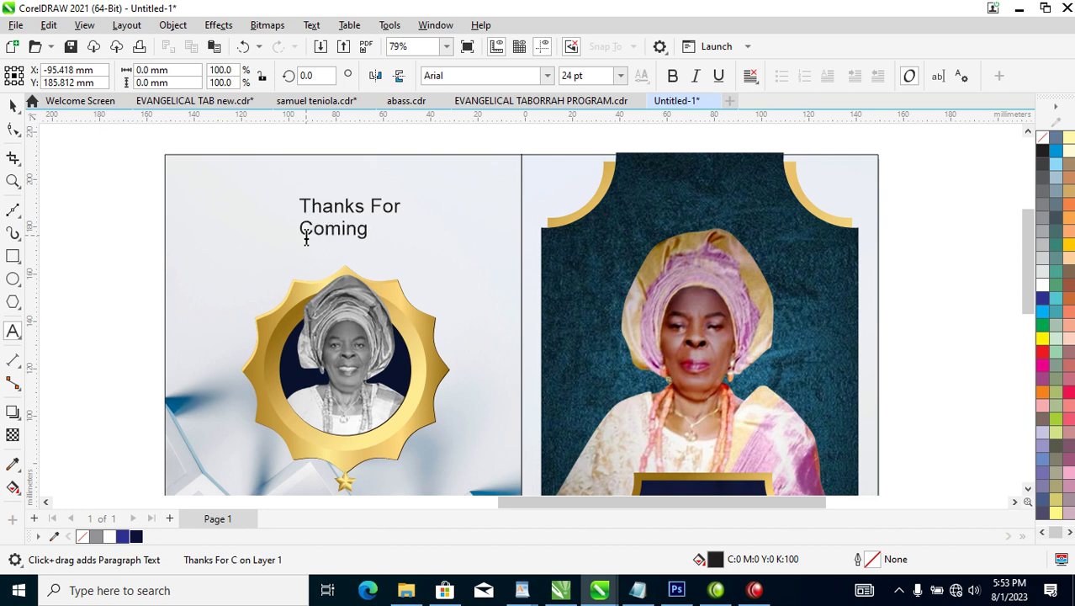
pyautogui.hotkey('ctrl', 'space')
pyautogui.click(547, 76)
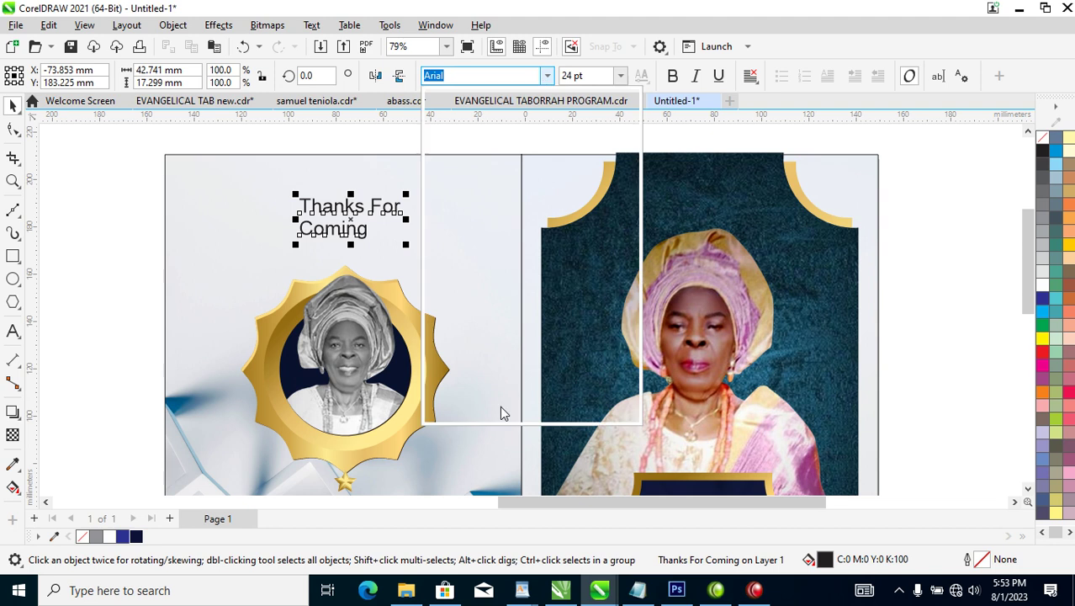
pyautogui.click(509, 166)
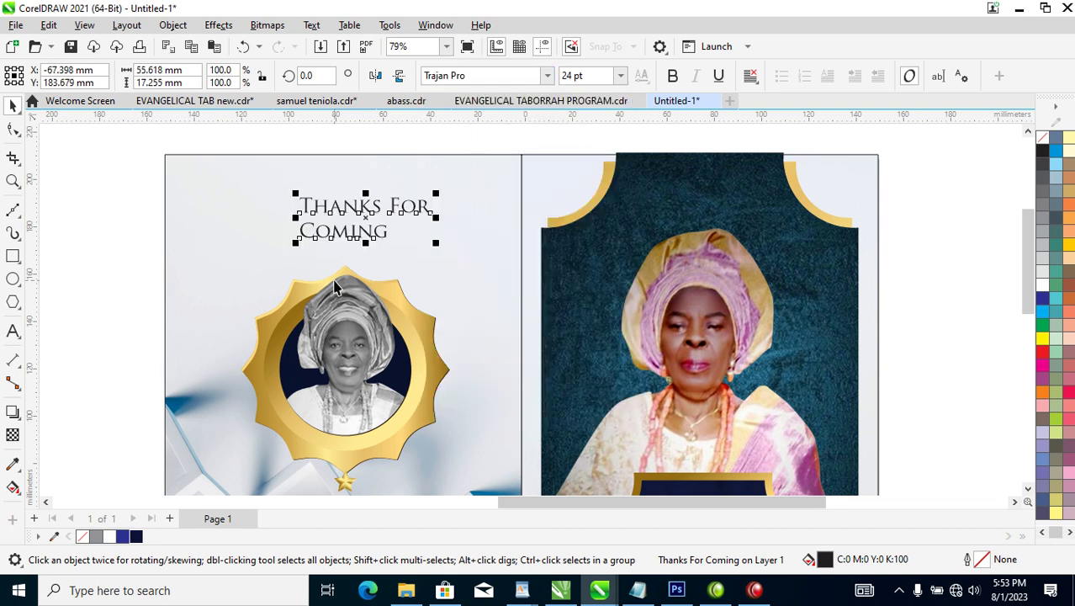
# Break the heading apart, enlarge 'Coming' under 'Thanks For', and fill both lines navy.
pyautogui.hotkey('ctrl', 'k')
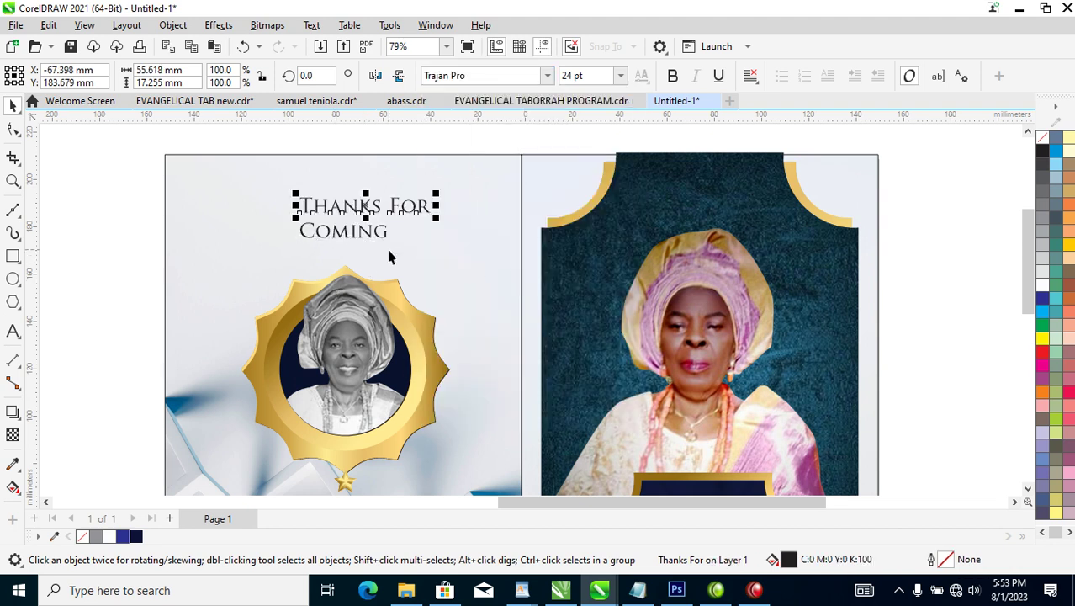
pyautogui.click(381, 242)
pyautogui.moveTo(391, 246); pyautogui.dragTo(470, 283)
pyautogui.moveTo(421, 214); pyautogui.dragTo(439, 216)
pyautogui.moveTo(244, 172); pyautogui.dragTo(498, 290)
pyautogui.click(136, 536)
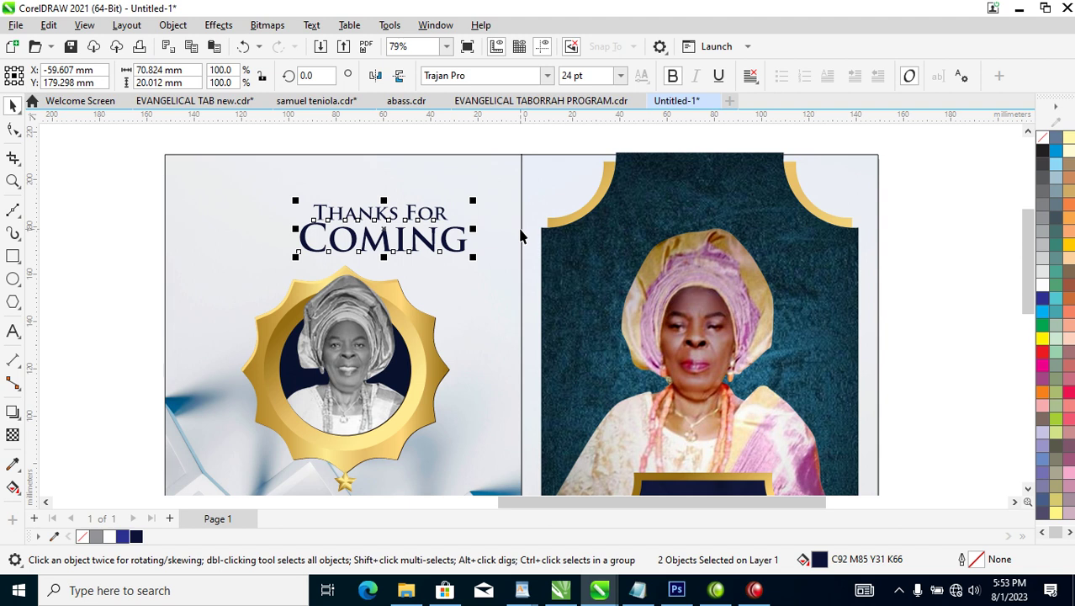
# Centre the heading horizontally over the left background panel.
pyautogui.keyDown('shift'); pyautogui.click(497, 252); pyautogui.keyUp('shift')
pyautogui.press('c')
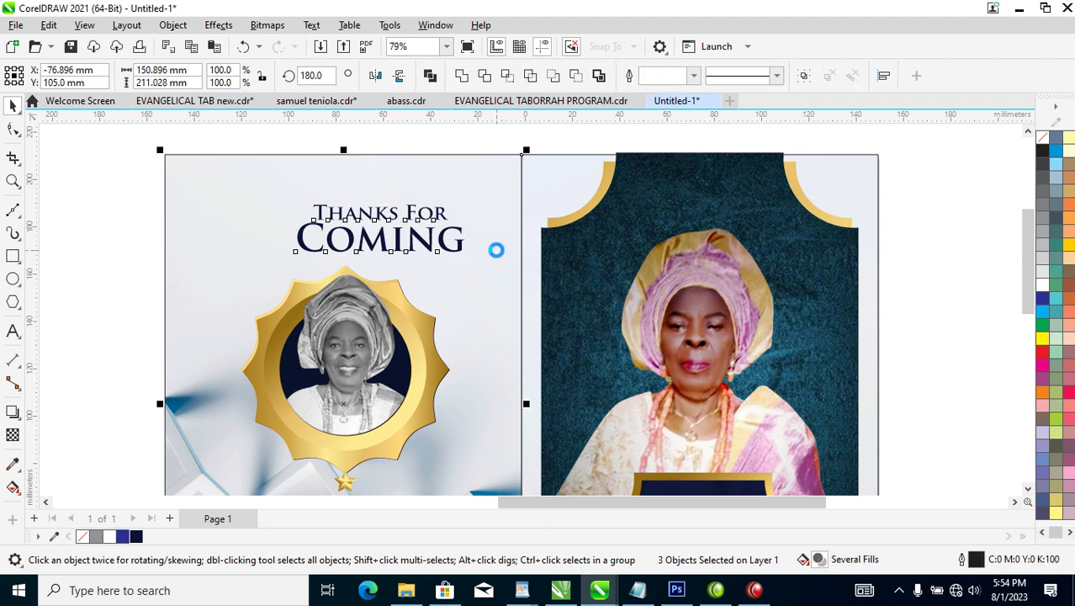
pyautogui.scroll(-5, 522, 318)
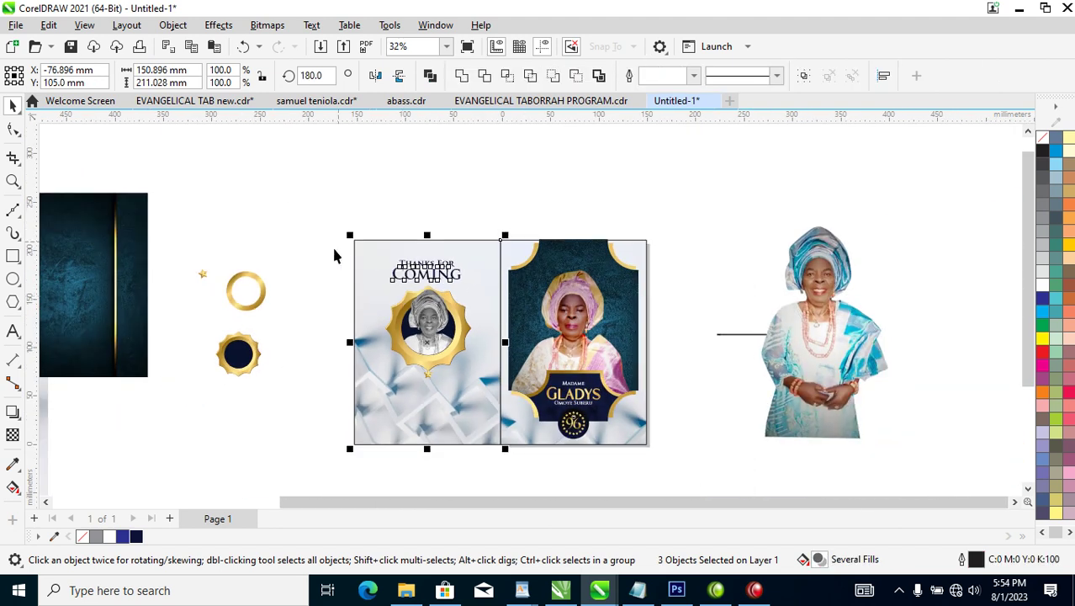
pyautogui.press('z')
pyautogui.moveTo(311, 214); pyautogui.dragTo(671, 458)
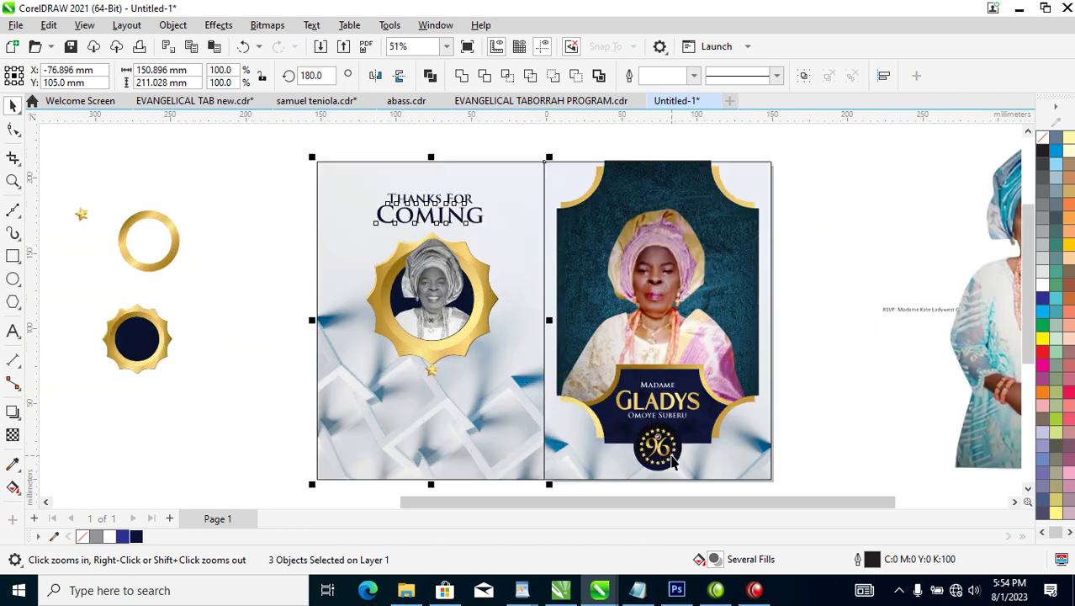
pyautogui.press('space')
pyautogui.click(808, 405)
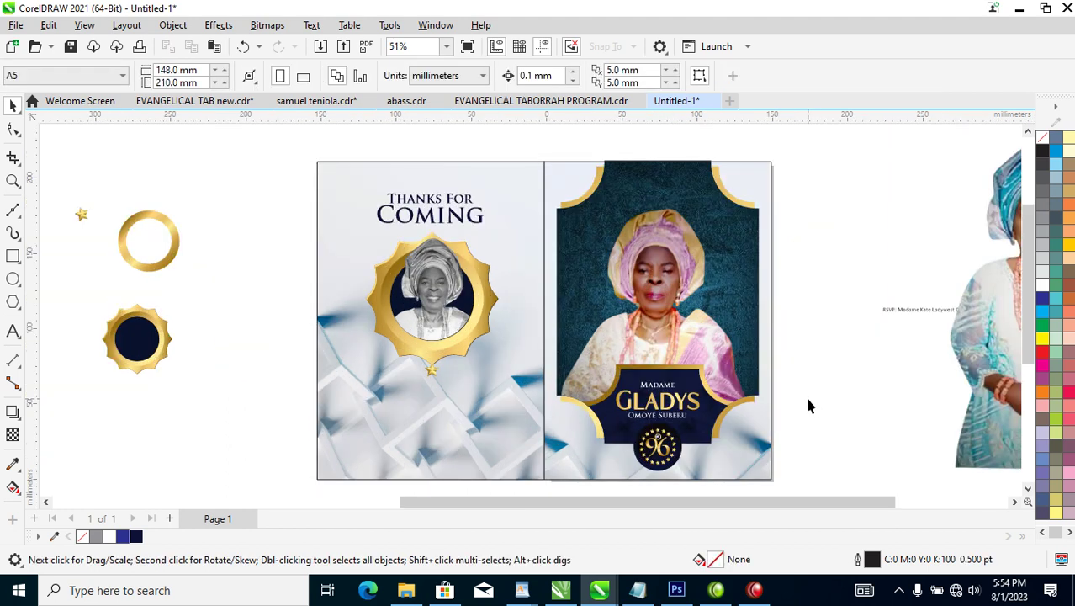